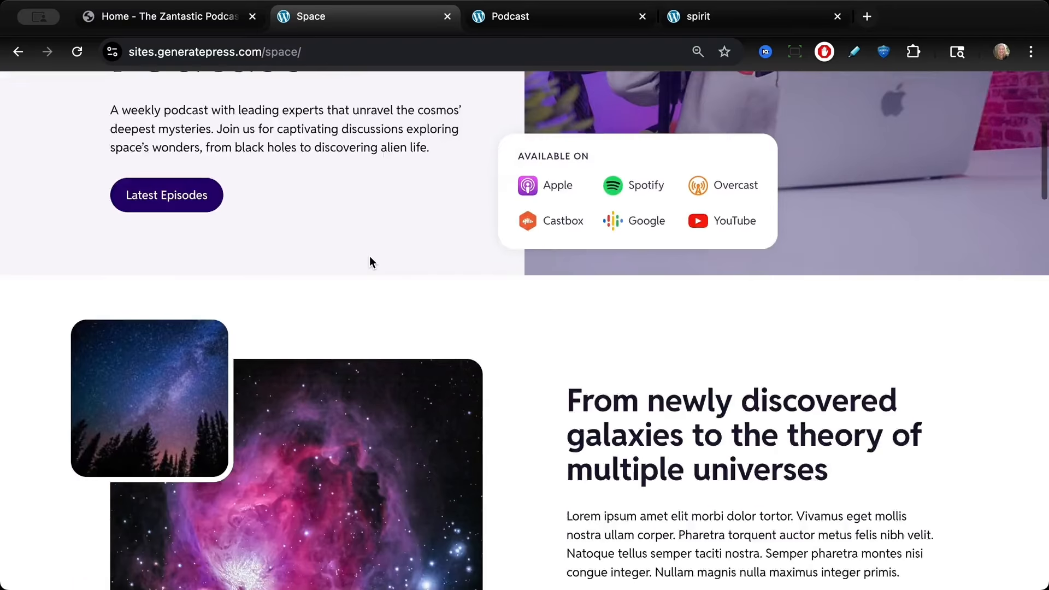
Step: Scroll through the Space podcast demo site's home page
scroll(428, 421, "down", 7)
scroll(428, 421, "down", 2)
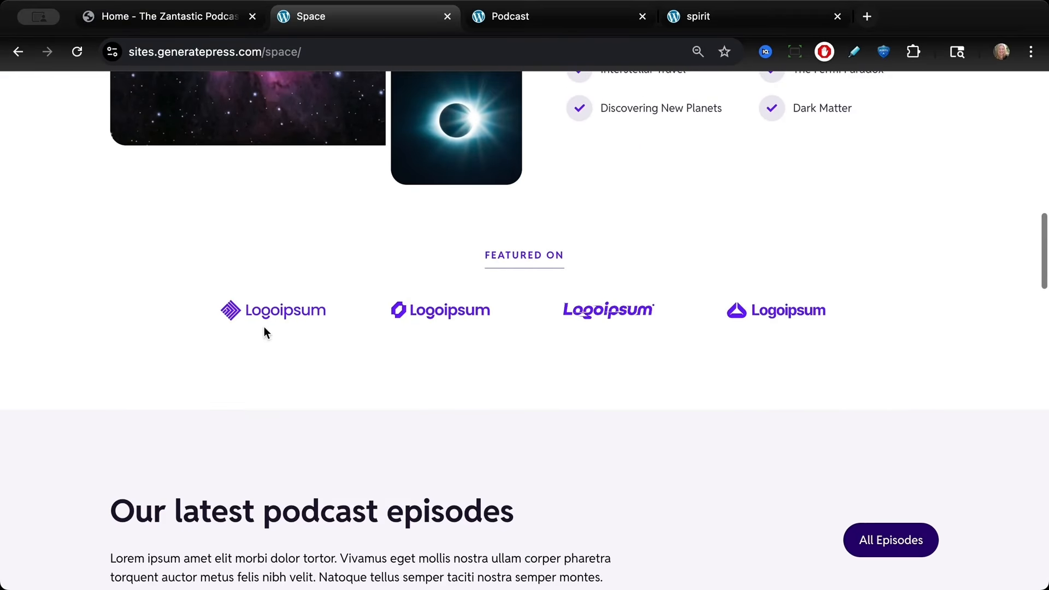
scroll(647, 328, "down", 4)
scroll(647, 328, "down", 1)
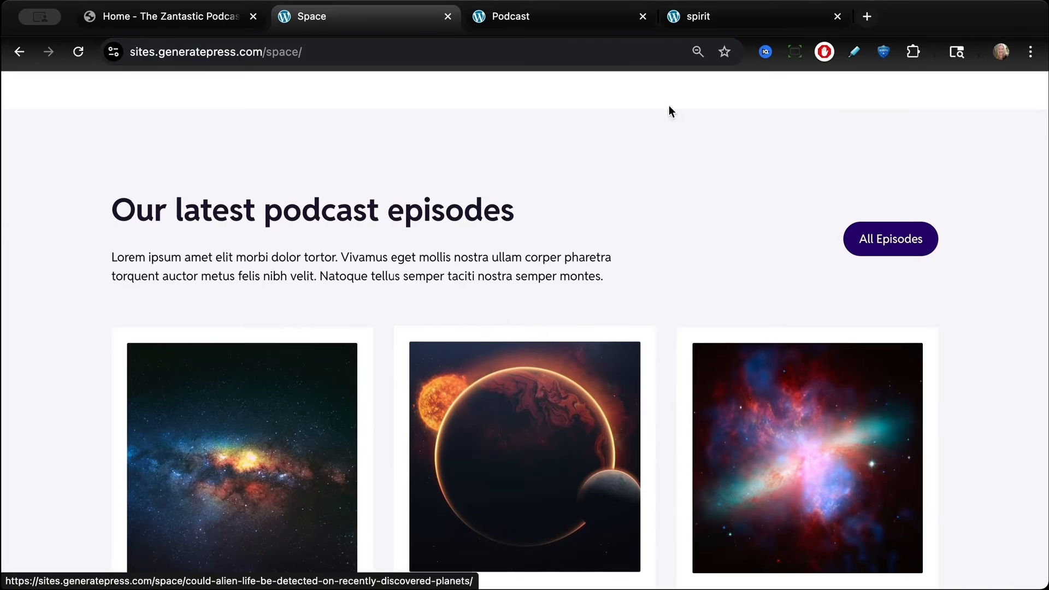
Step: Browse the spirit demo's home page, then return to the top of the Space demo page
left_click(692, 16)
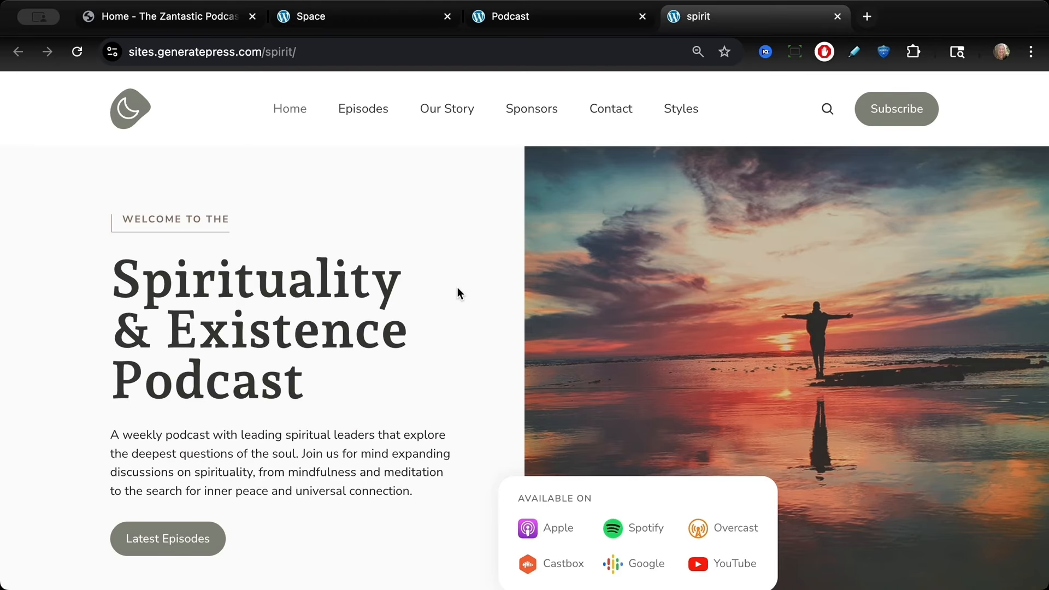
scroll(427, 333, "down", 1)
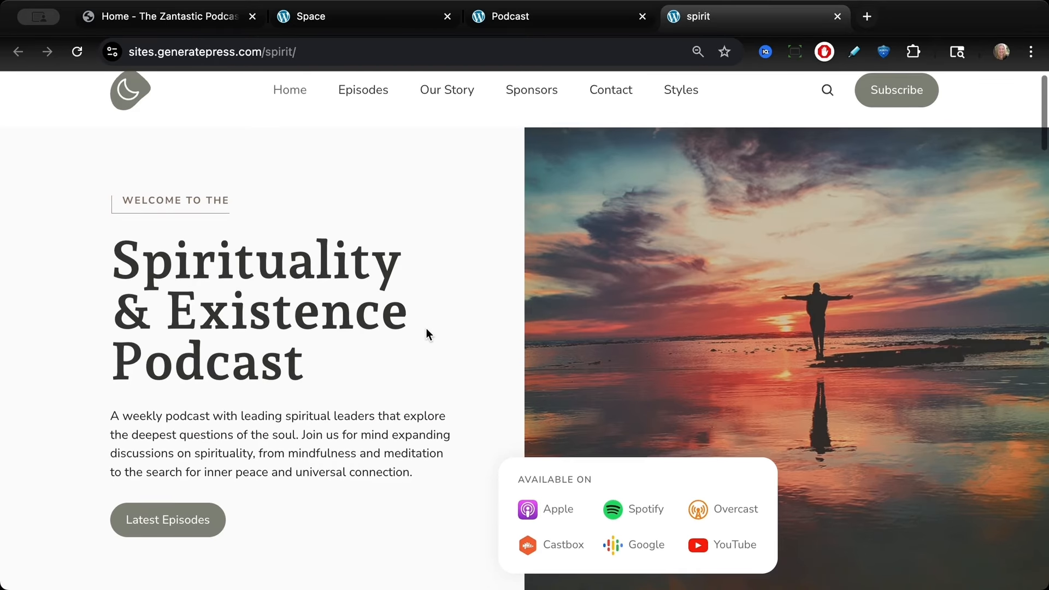
scroll(426, 329, "down", 5)
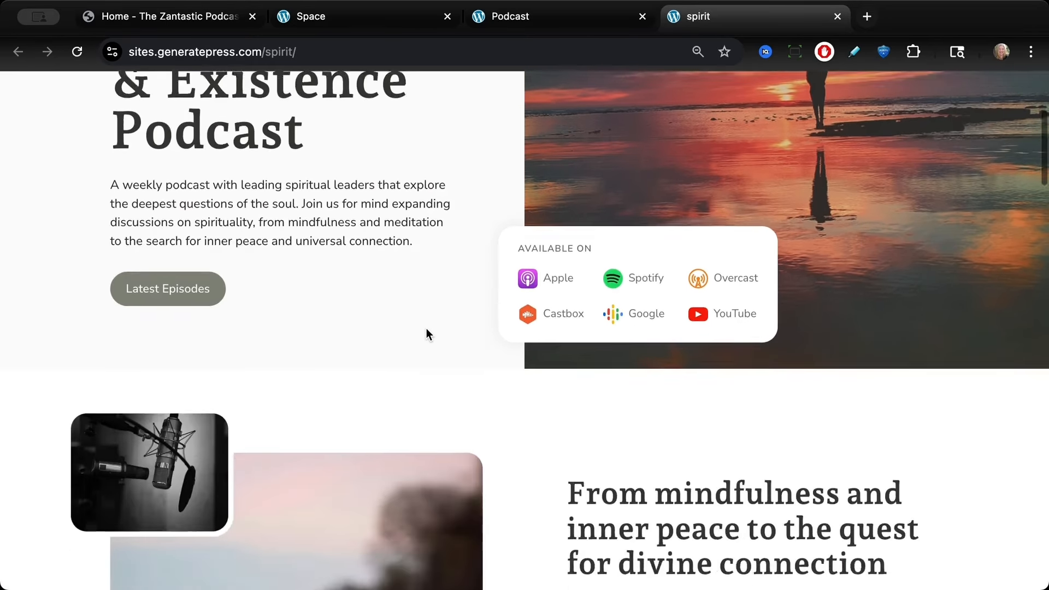
scroll(426, 330, "down", 12)
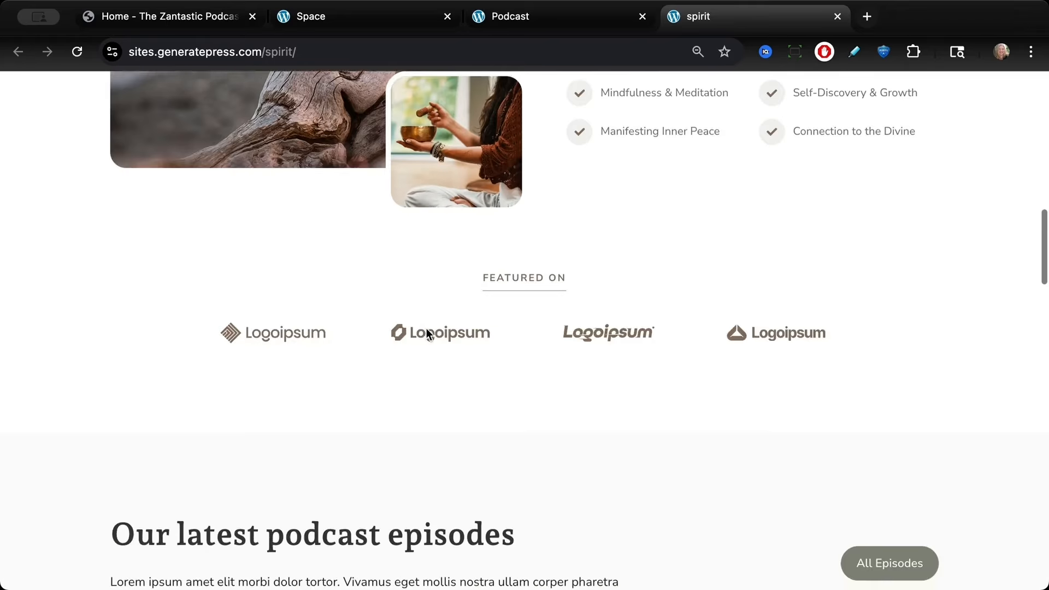
scroll(426, 330, "down", 12)
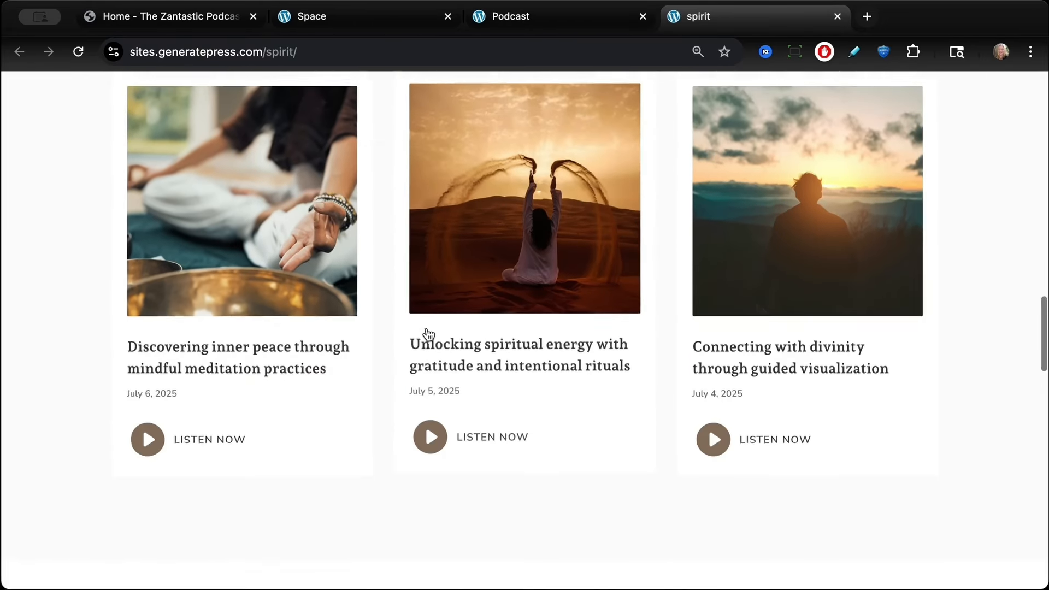
scroll(426, 331, "up", 7)
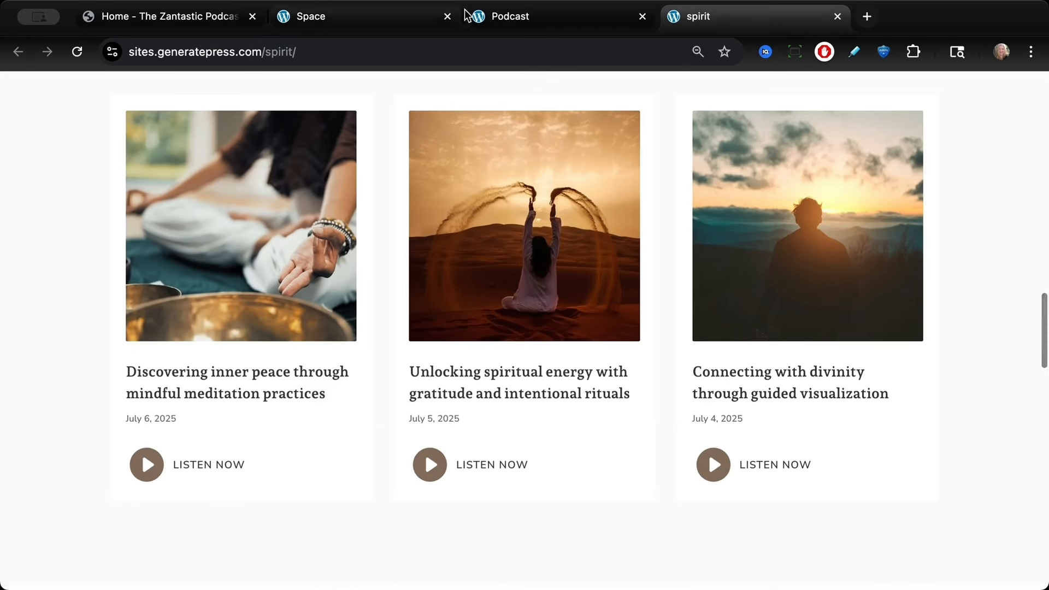
left_click(356, 15)
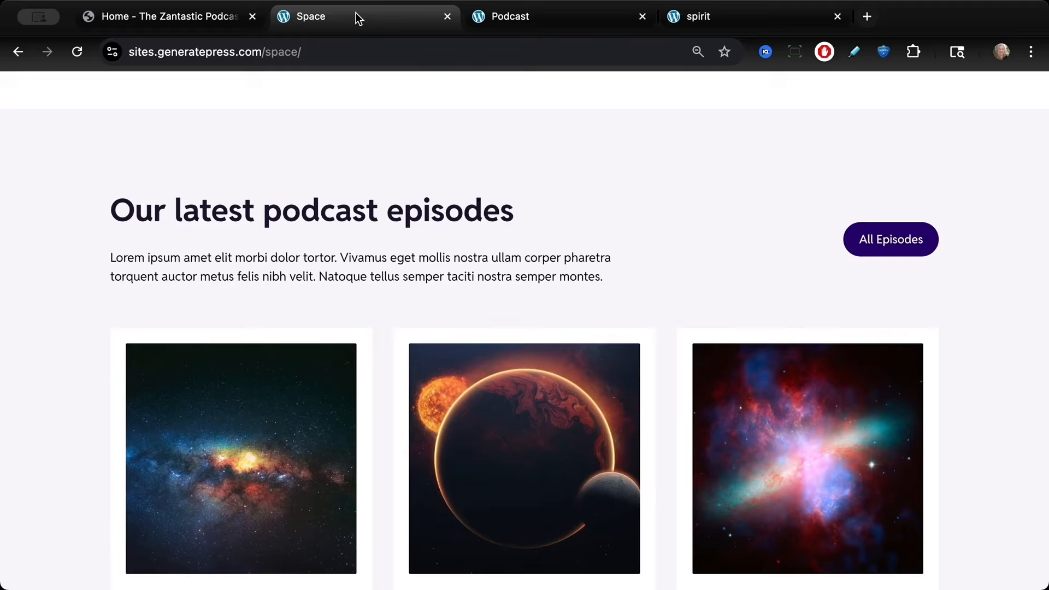
scroll(377, 262, "up", 10)
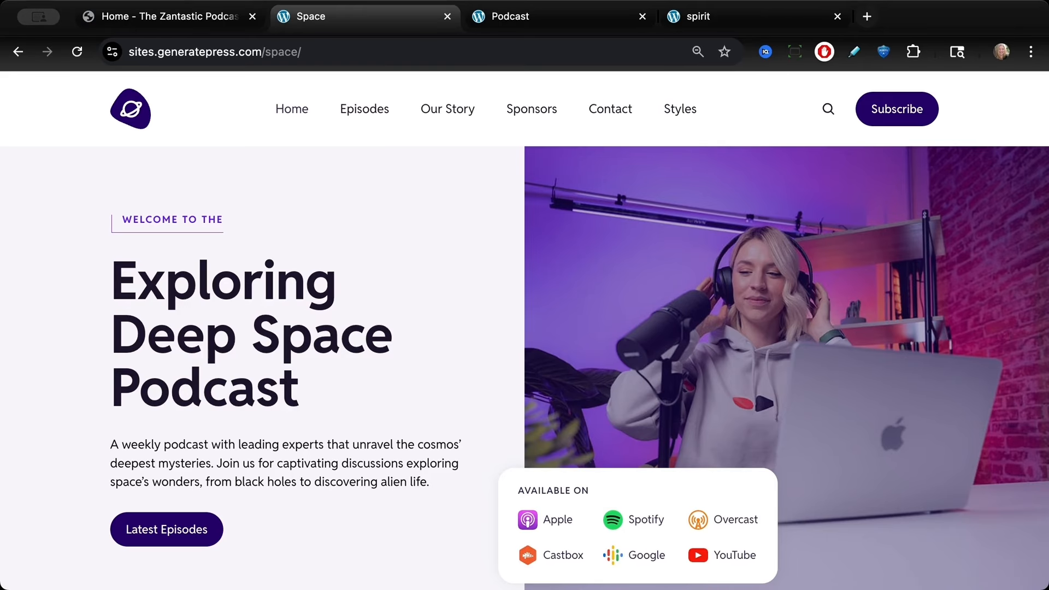
Step: Switch to the live Zantastic podcast home page and scroll through its content
left_click(174, 16)
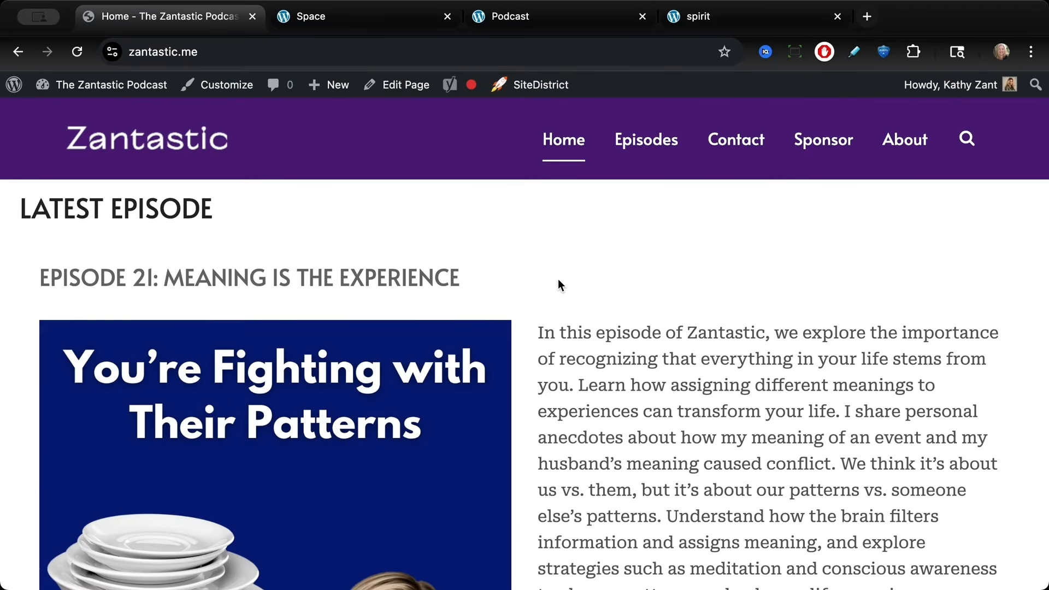
scroll(558, 278, "down", 1)
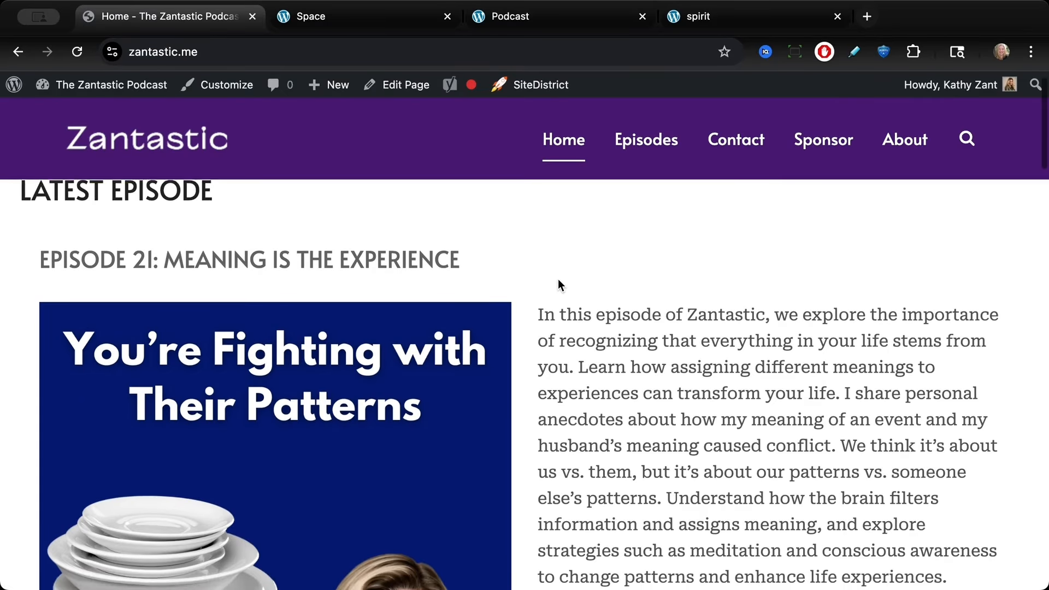
scroll(558, 279, "down", 2)
scroll(559, 280, "down", 10)
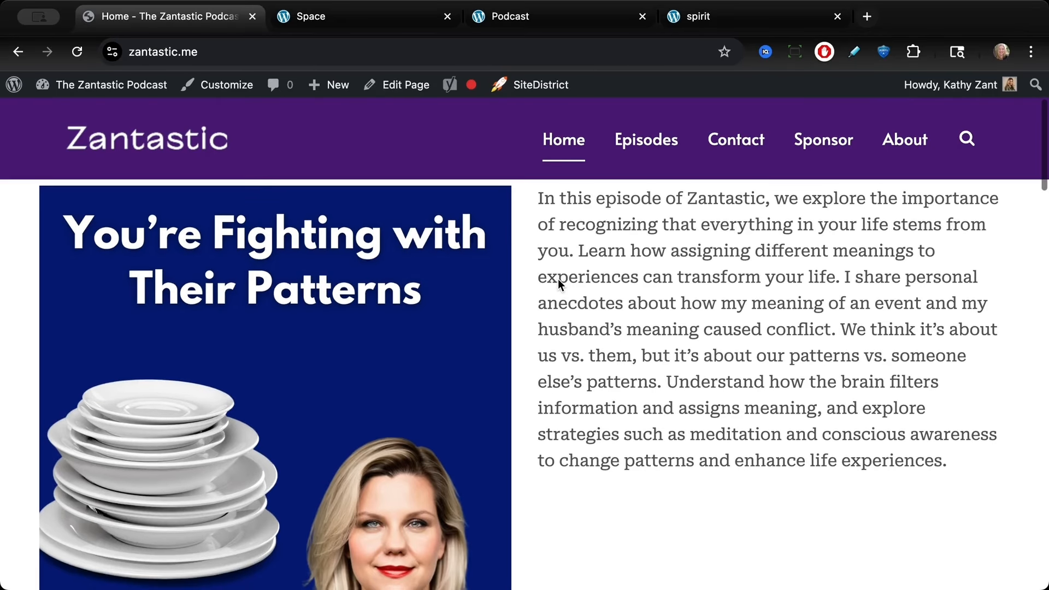
scroll(558, 281, "down", 6)
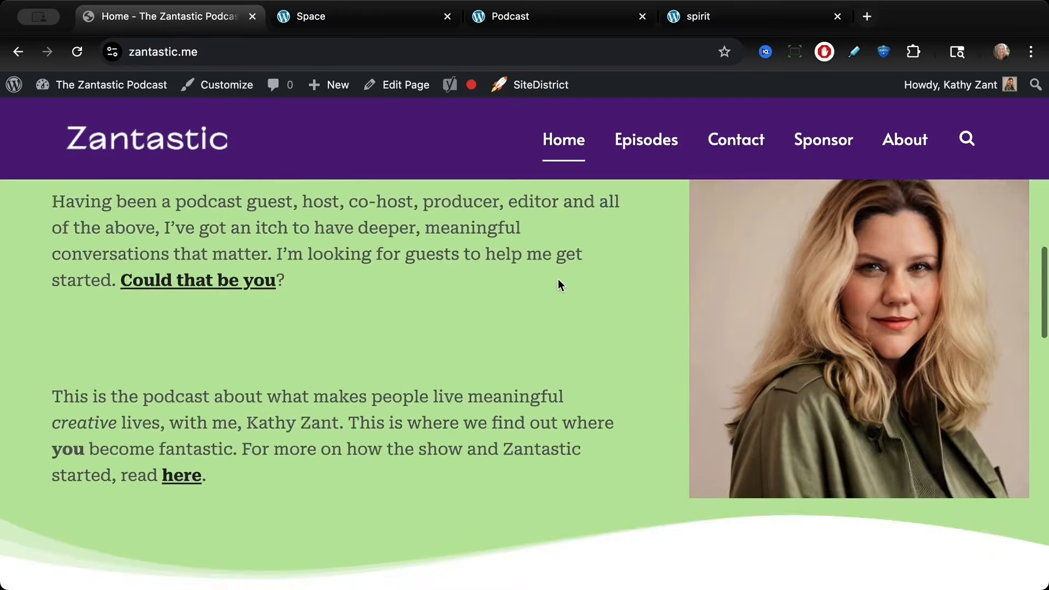
scroll(558, 282, "up", 15)
scroll(558, 278, "up", 3)
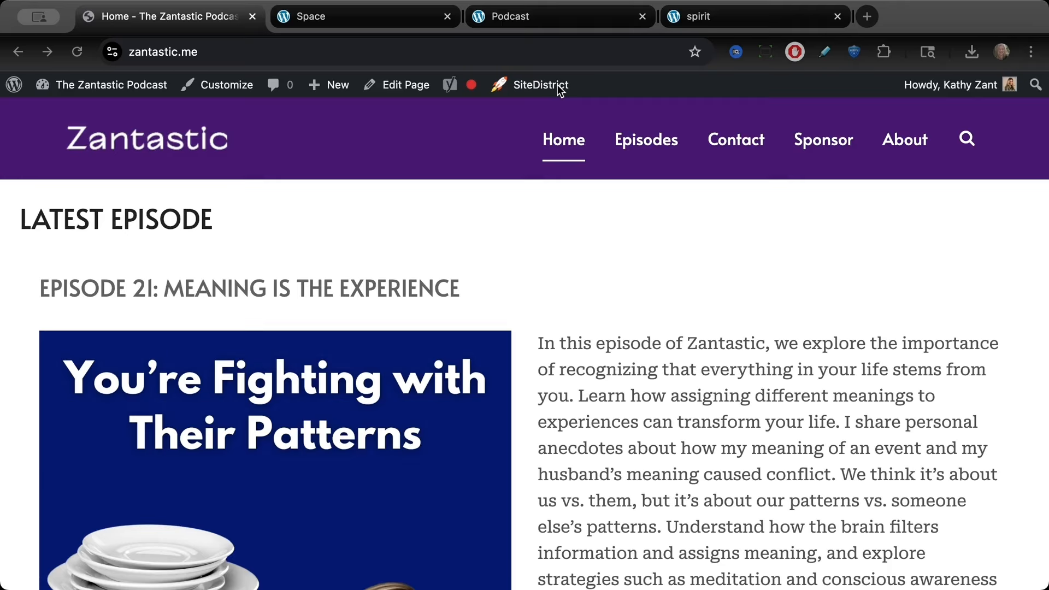
left_click(603, 235)
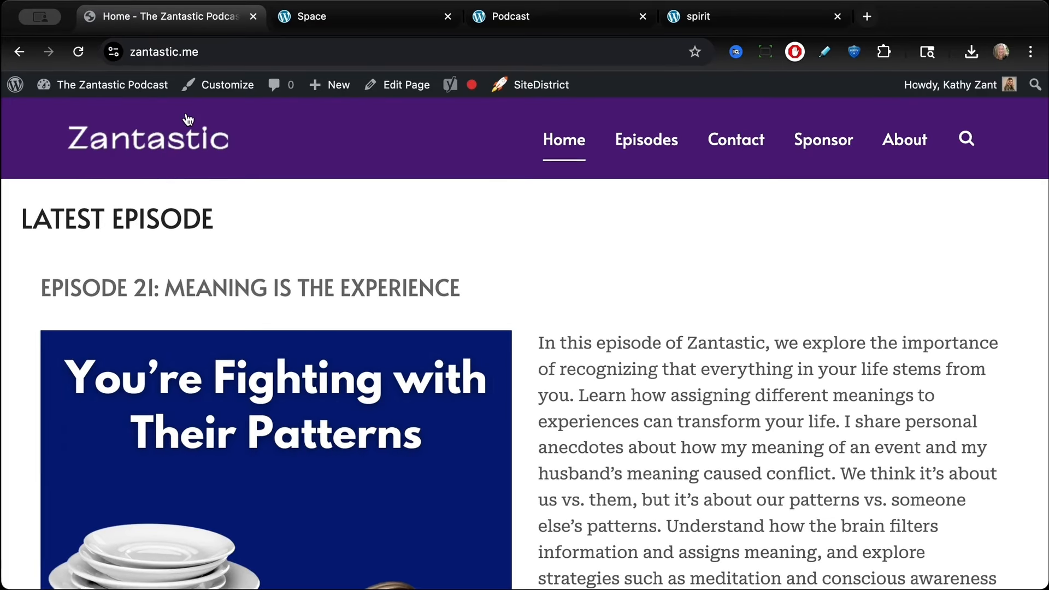
Step: Open the WordPress dashboard and go to the Appearance Themes page
mouse_move(119, 94)
left_click(90, 114)
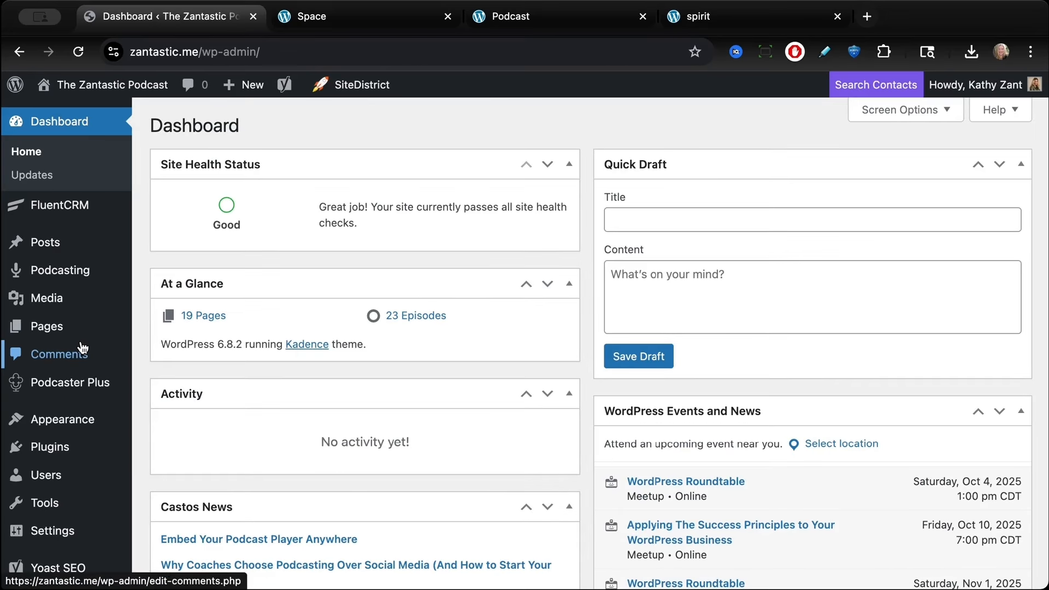
mouse_move(84, 381)
mouse_move(79, 424)
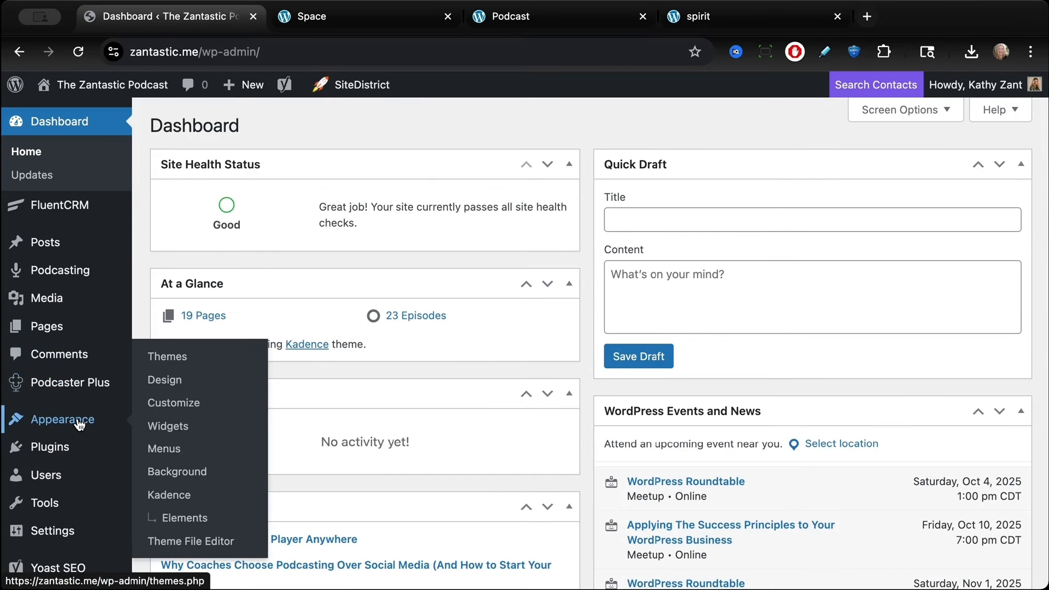
left_click(159, 358)
scroll(289, 219, "down", 5)
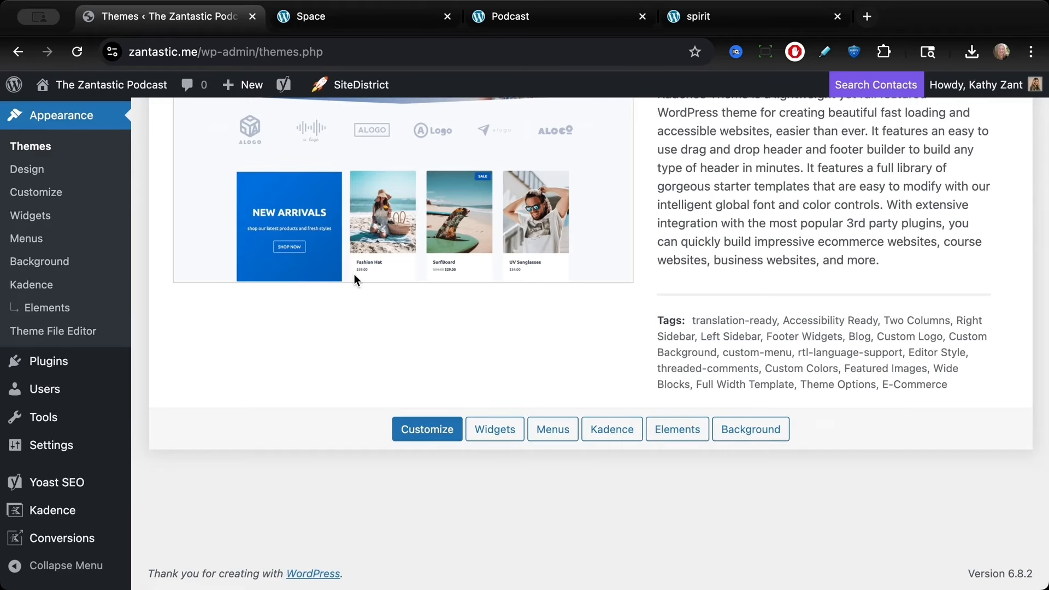
scroll(354, 273, "up", 5)
scroll(354, 278, "down", 1)
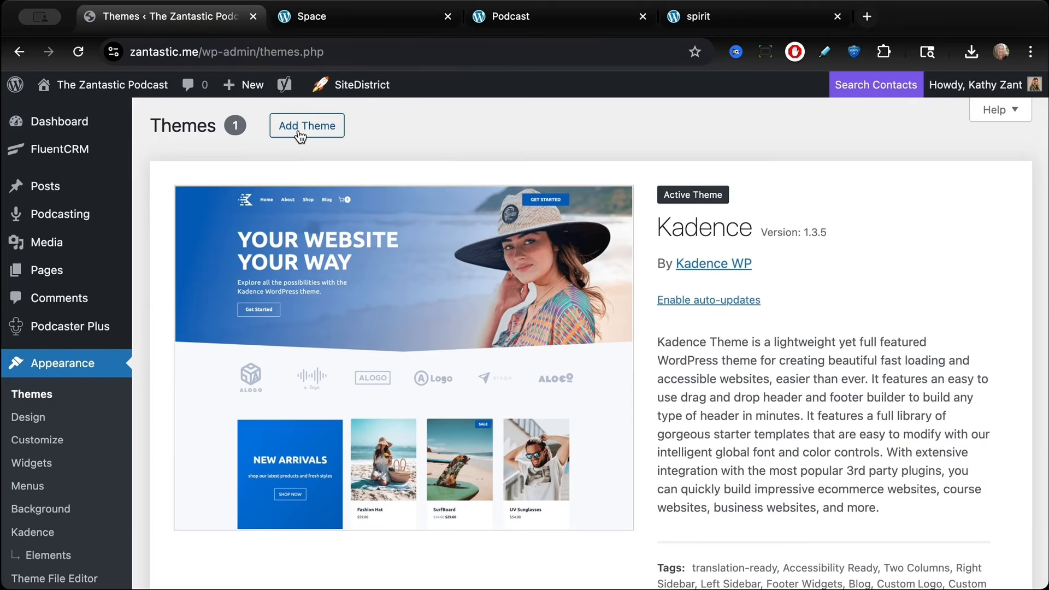
Step: Search the theme directory for generatepress and install the GeneratePress theme
left_click(300, 130)
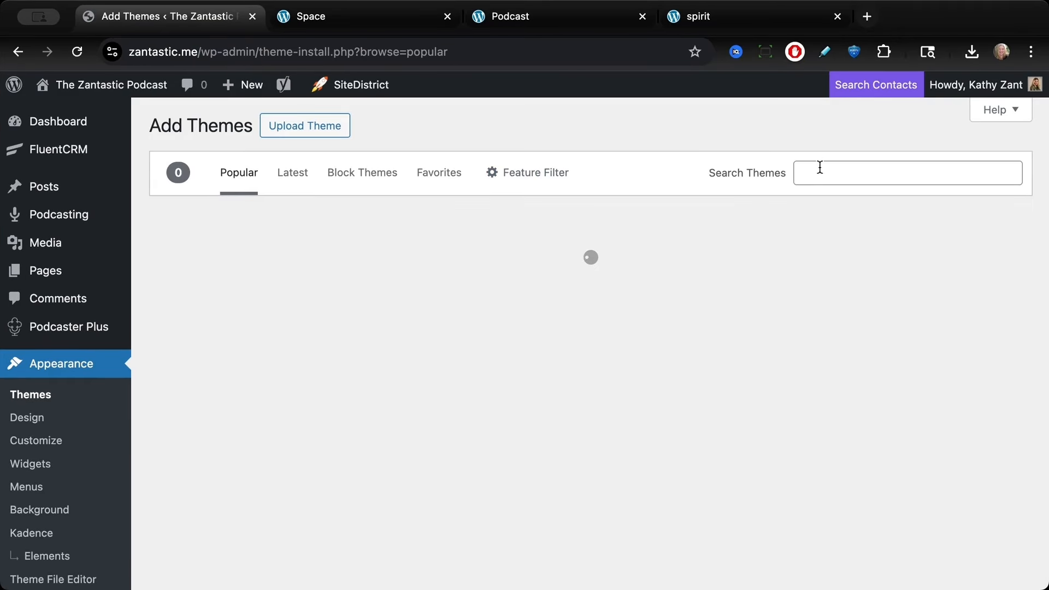
left_click(820, 173)
left_click(882, 206)
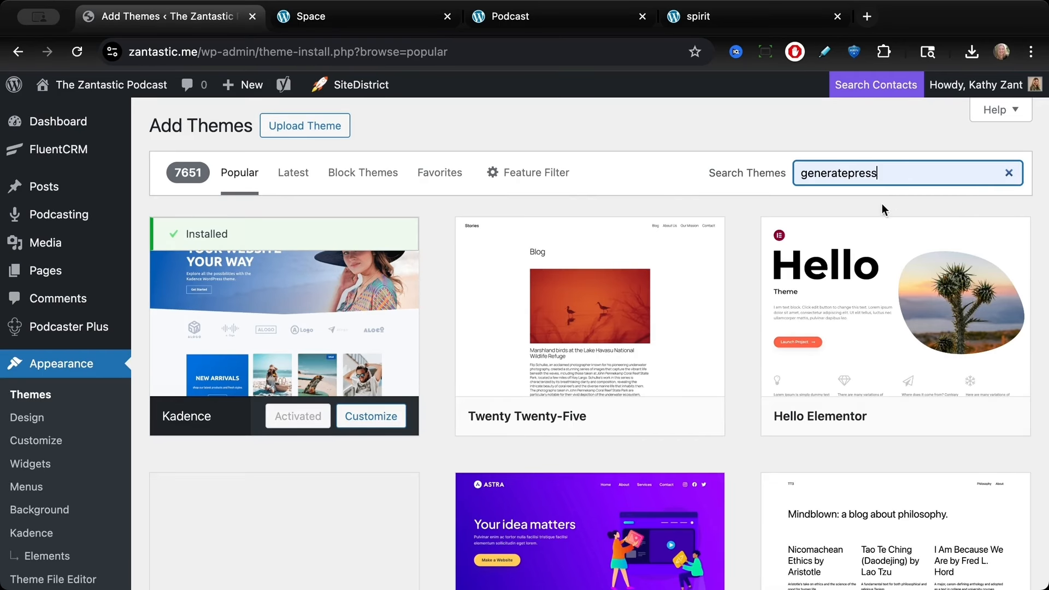
mouse_move(312, 317)
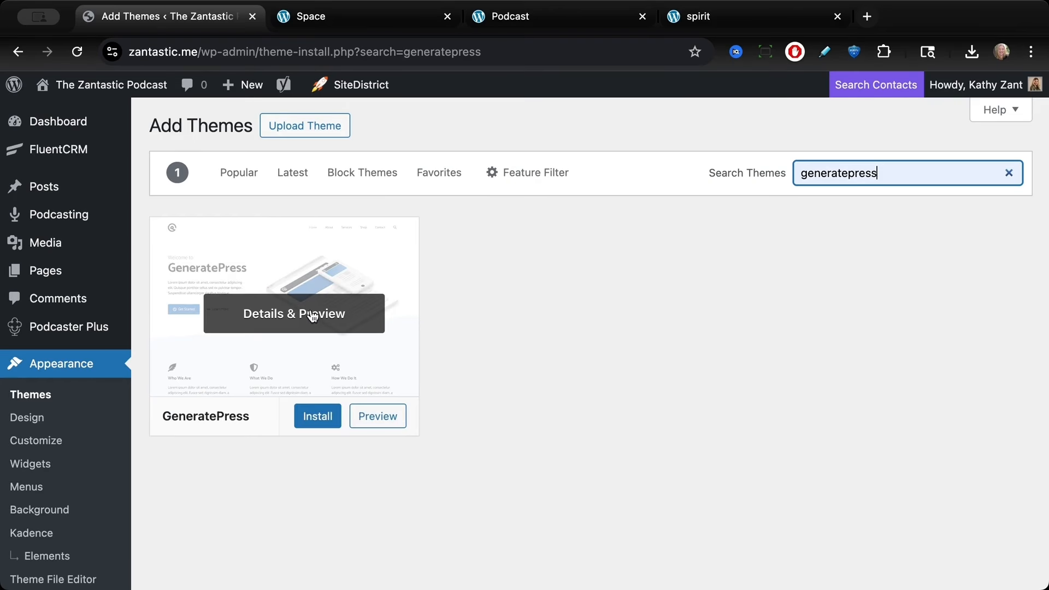
left_click(318, 416)
left_click(317, 416)
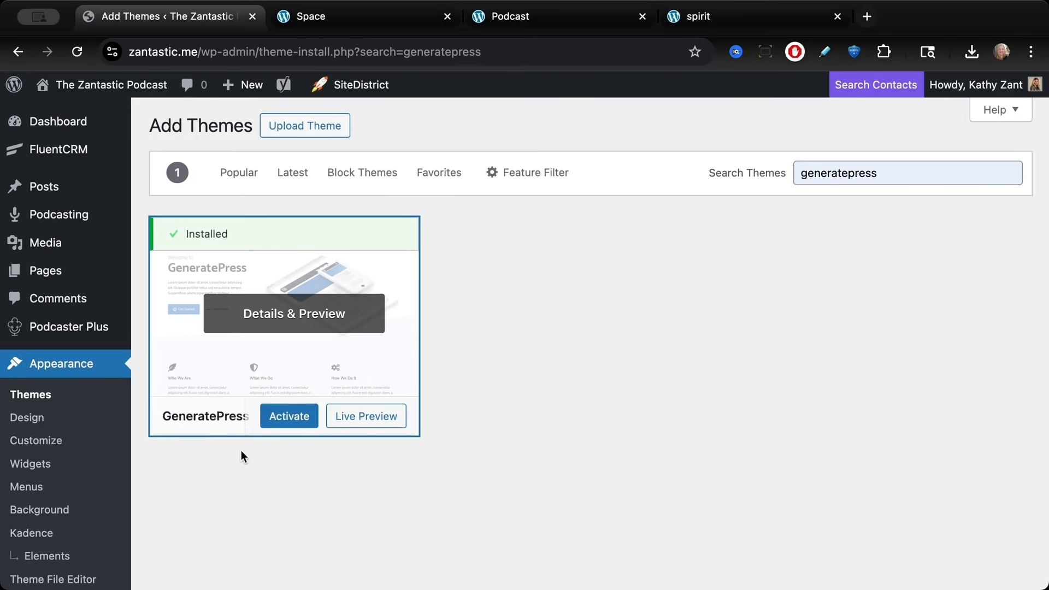
Step: Go to the installed plugins and deactivate and delete the Duplicate Page plugin
scroll(208, 457, "down", 2)
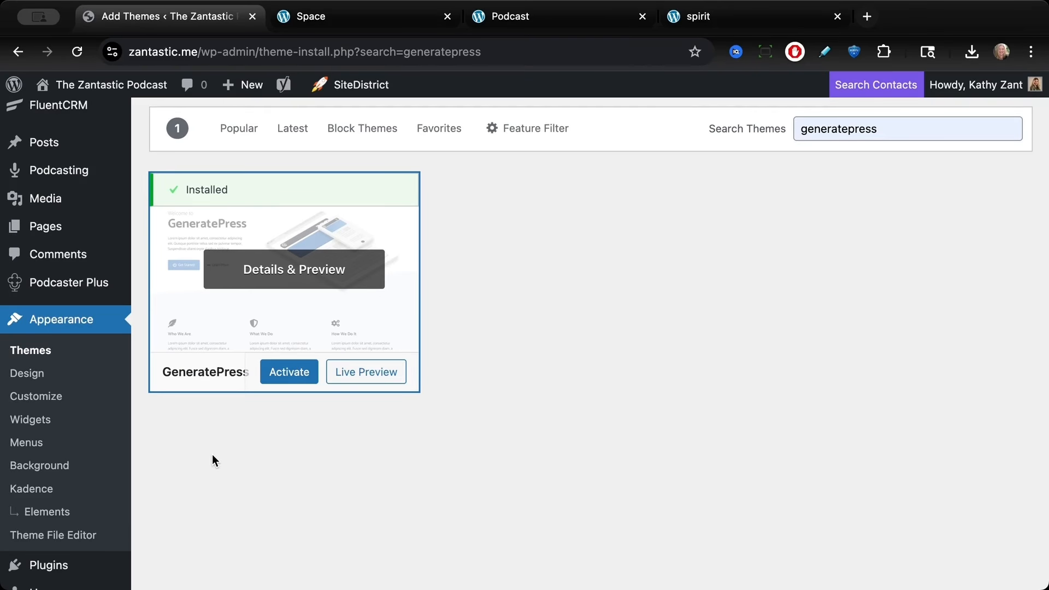
scroll(212, 456, "down", 2)
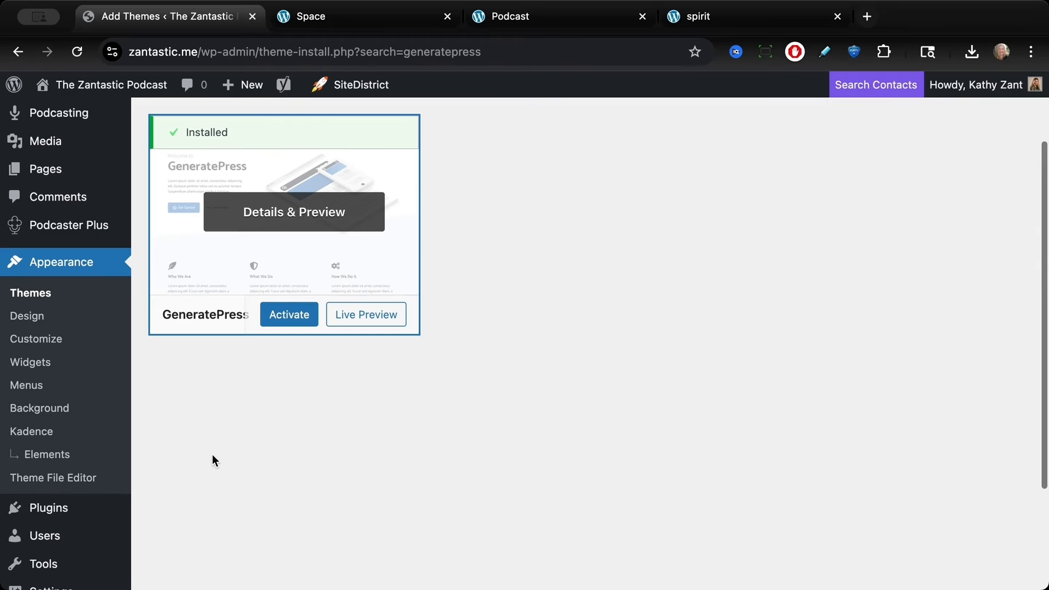
scroll(213, 456, "down", 3)
mouse_move(70, 429)
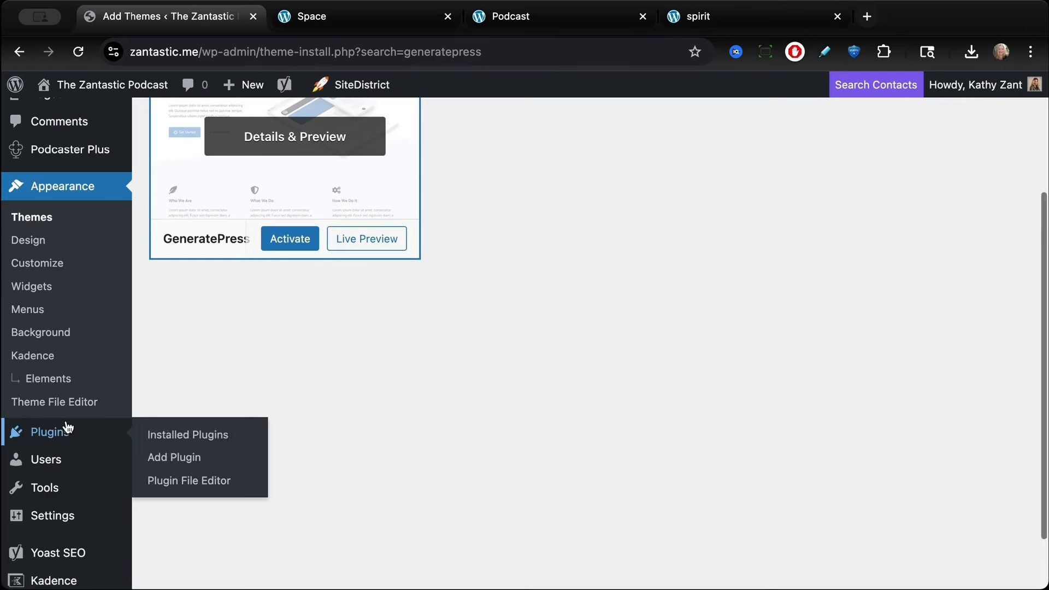
left_click(183, 437)
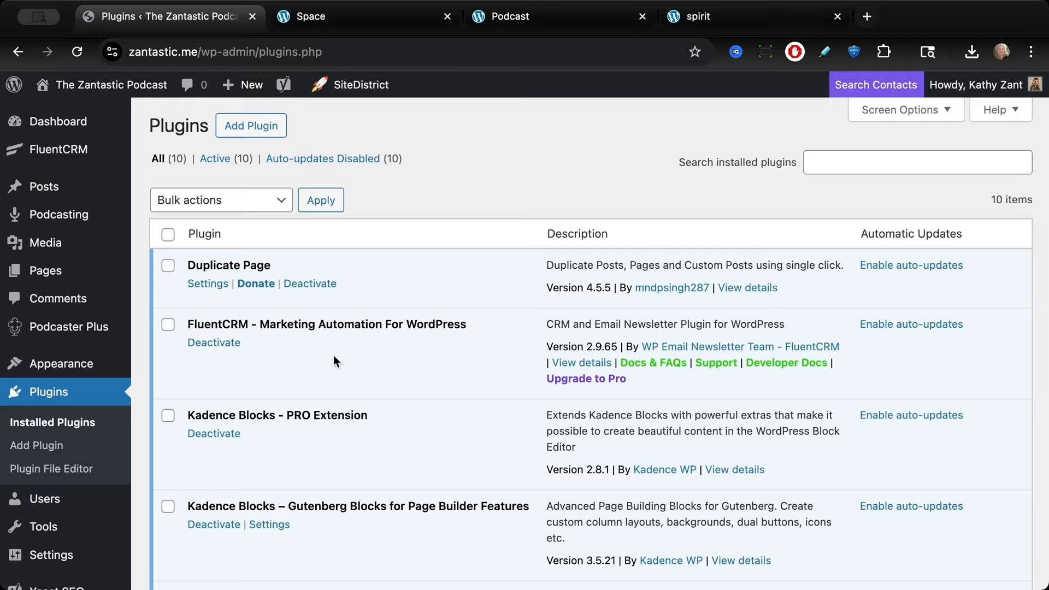
left_click(310, 283)
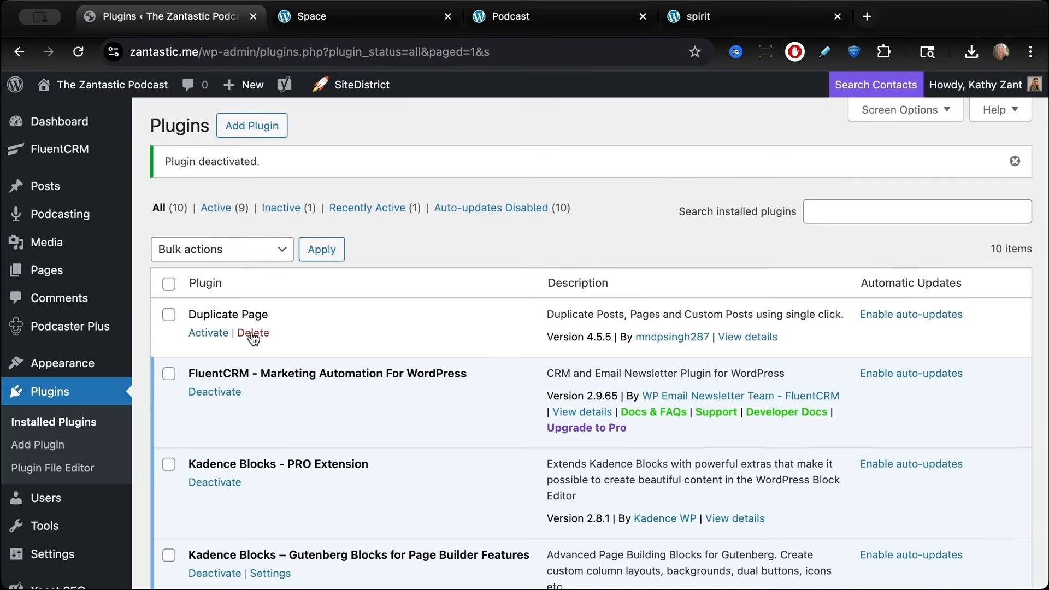
left_click(253, 333)
left_click(663, 156)
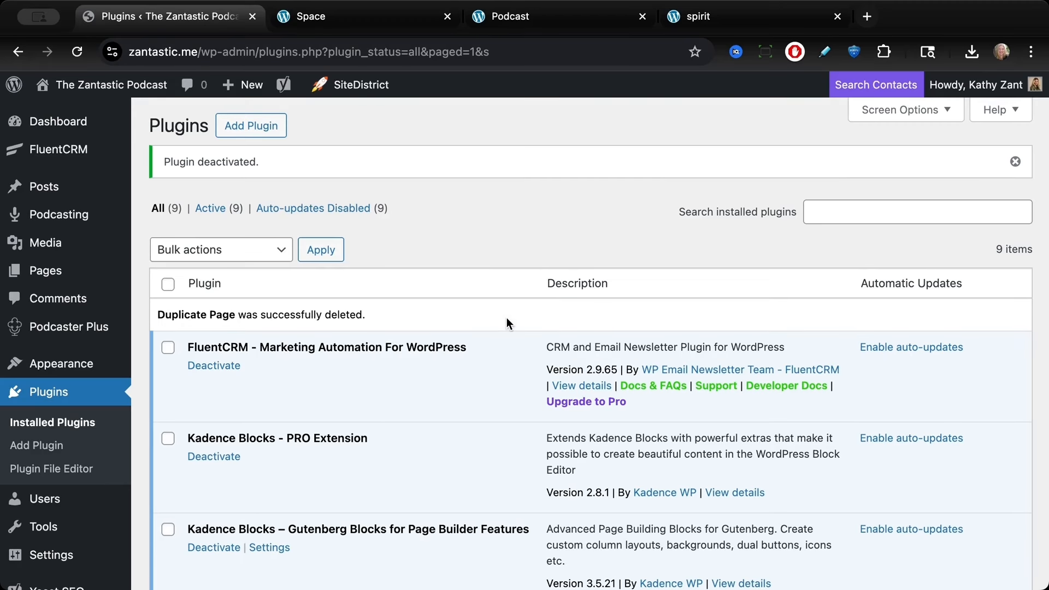
Step: Review the remaining installed plugins list
scroll(498, 326, "down", 5)
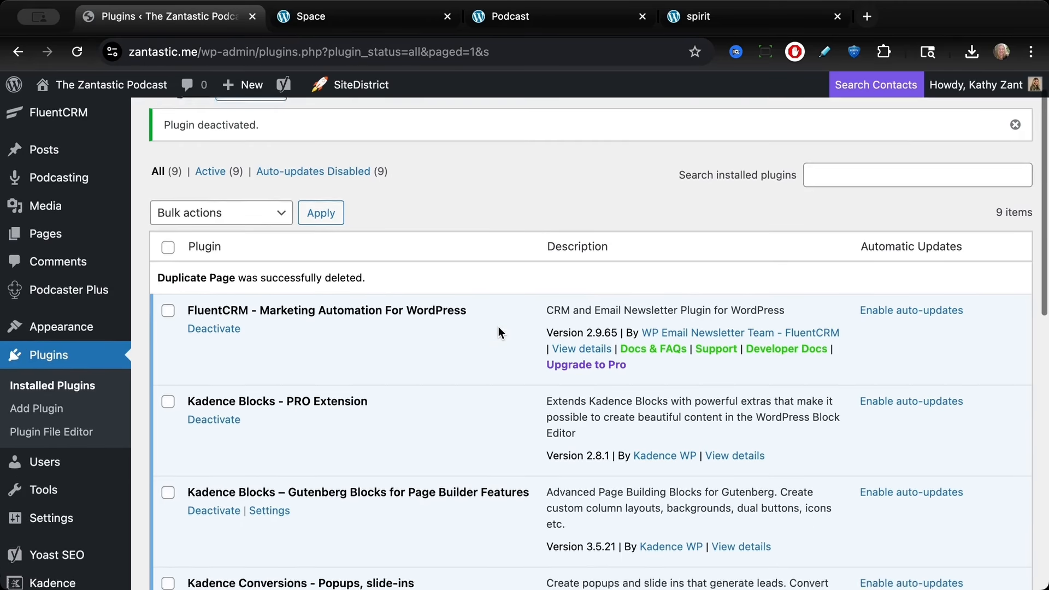
scroll(498, 330, "down", 2)
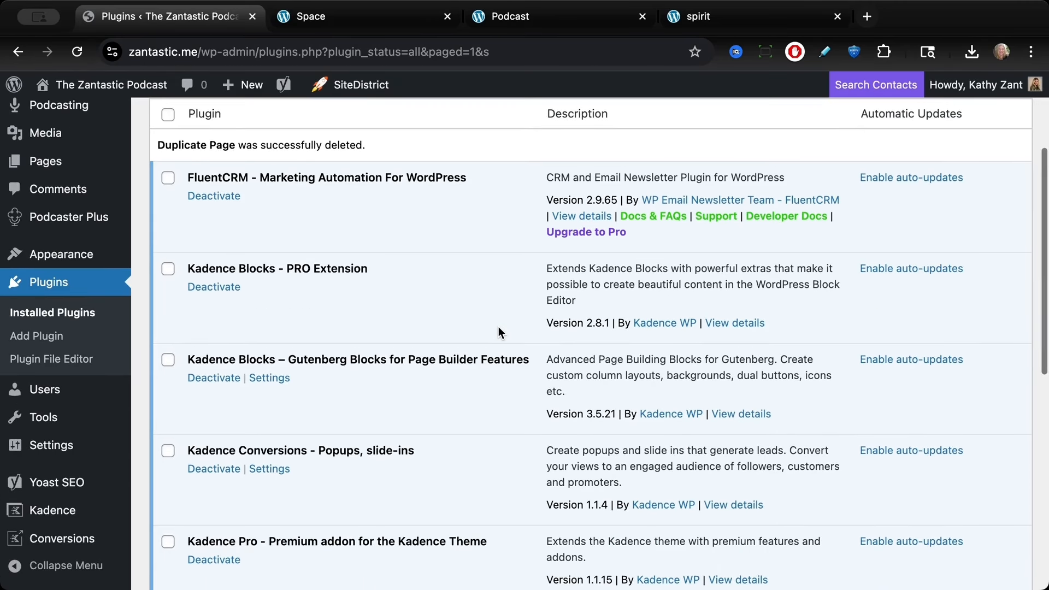
scroll(498, 327, "down", 8)
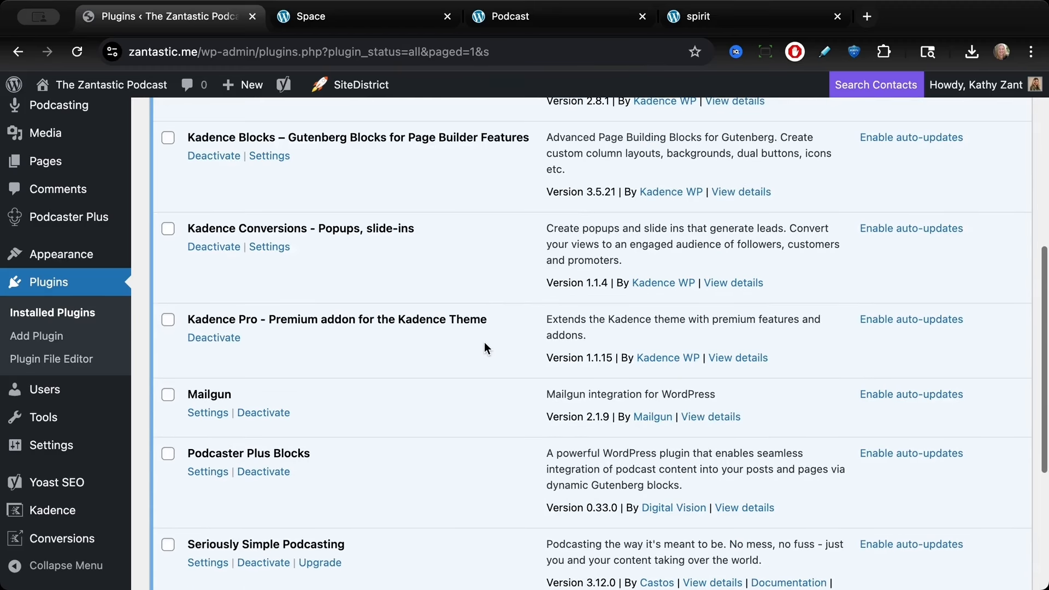
scroll(457, 389, "down", 8)
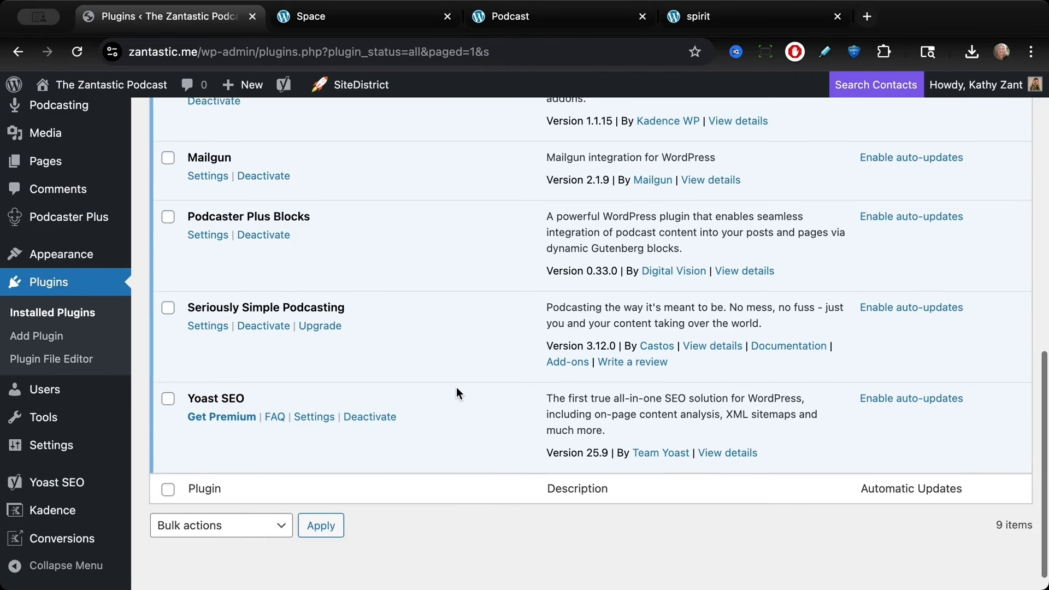
scroll(457, 389, "up", 4)
scroll(457, 388, "up", 9)
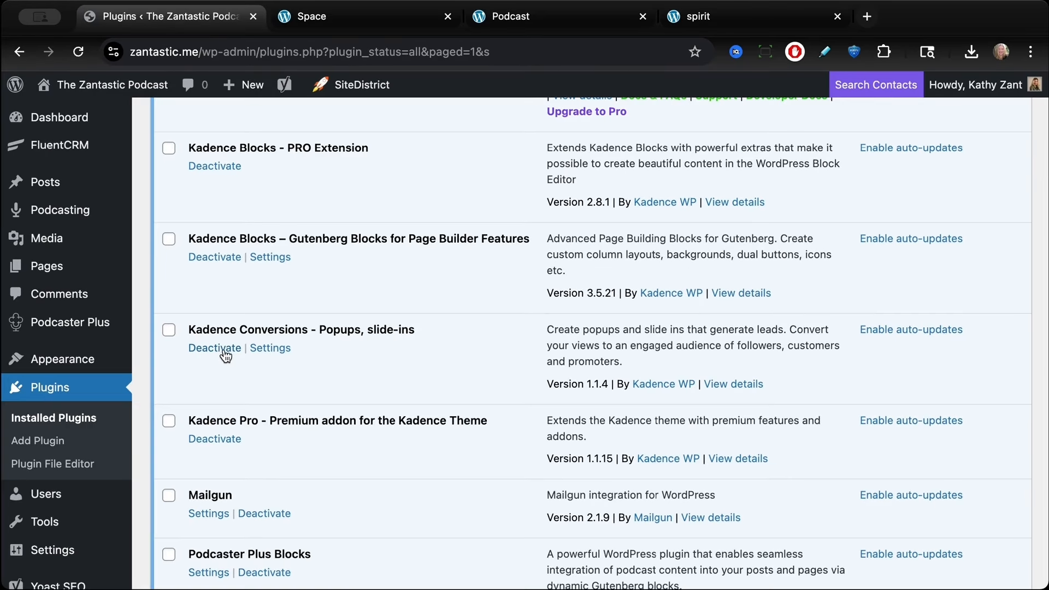
Step: Deactivate and delete the Kadence Conversions - Popups, slide-ins plugin
left_click(220, 355)
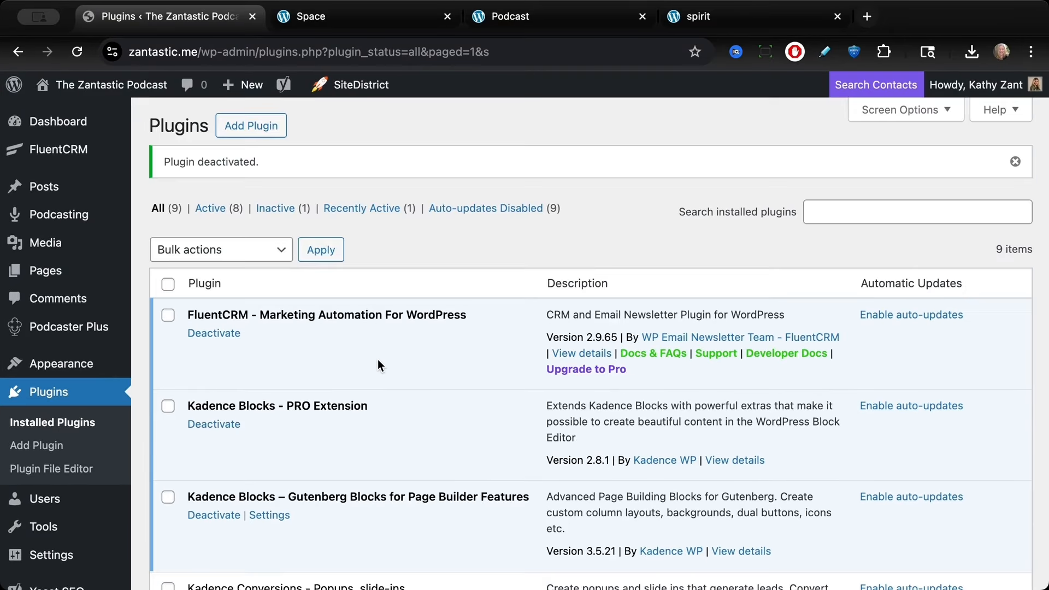
scroll(366, 373, "down", 3)
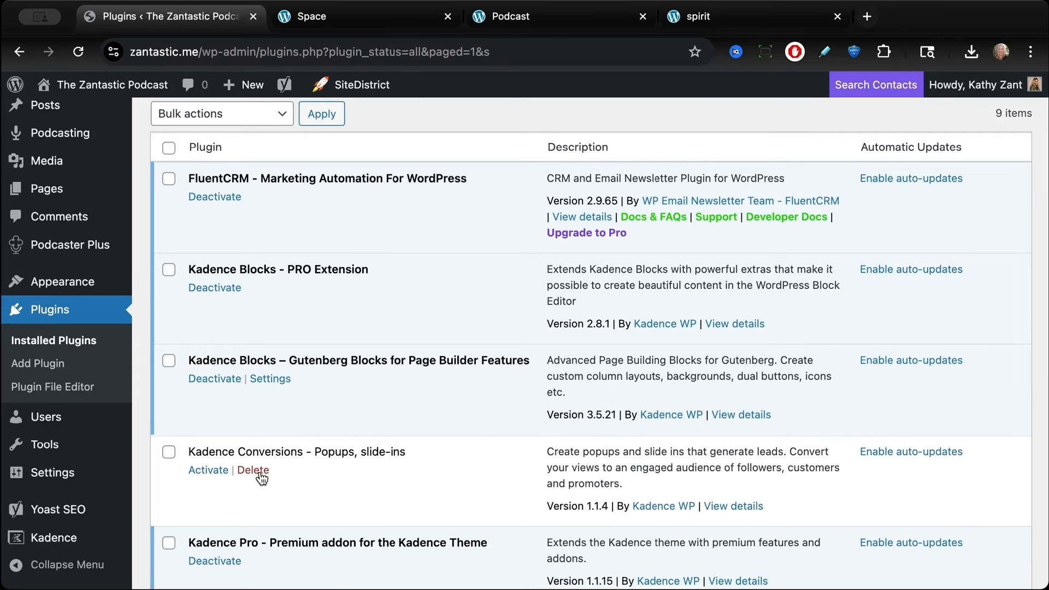
left_click(253, 470)
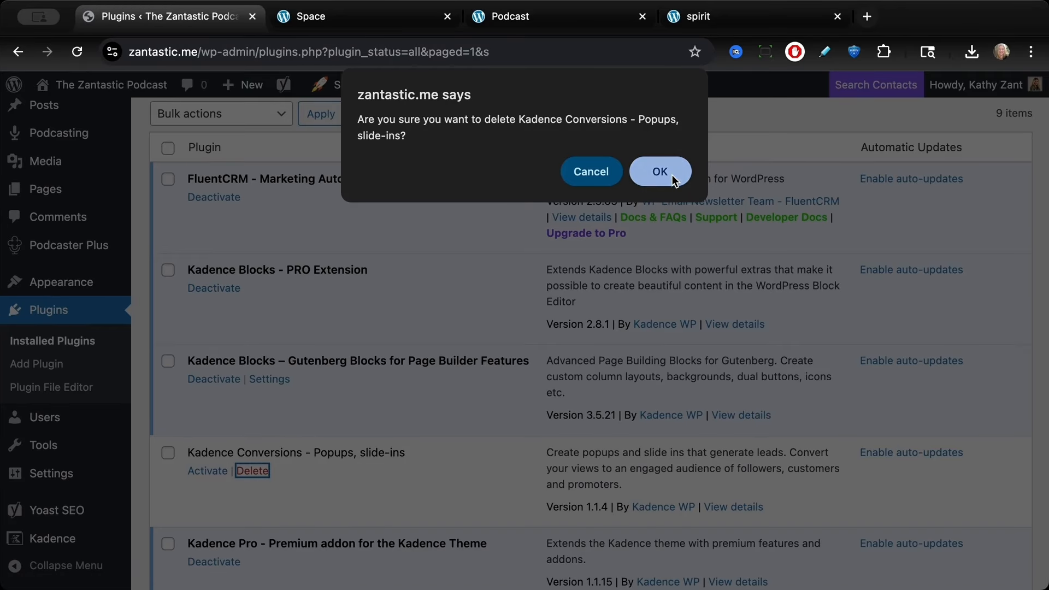
left_click(476, 209)
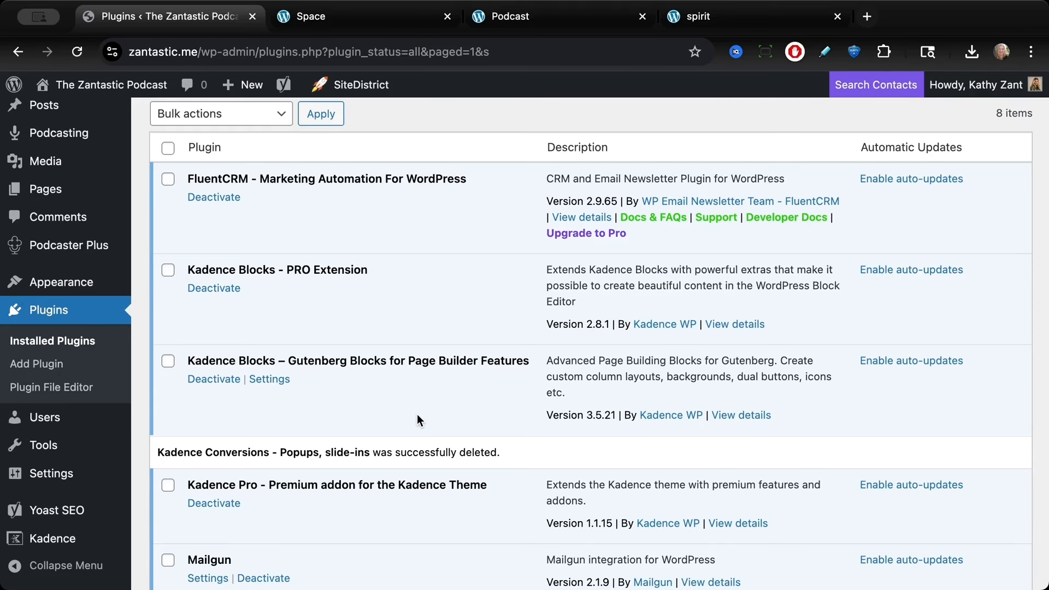
Step: Search the plugin directory for generateblocks, then install and activate the GenerateBlocks plugin
scroll(417, 414, "up", 3)
left_click(250, 125)
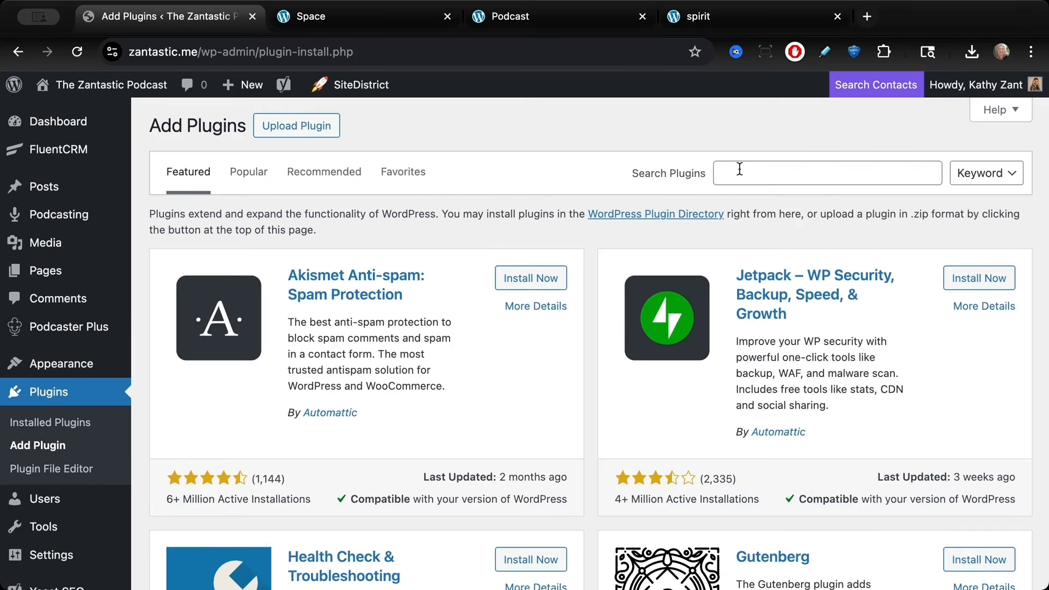
left_click(742, 166)
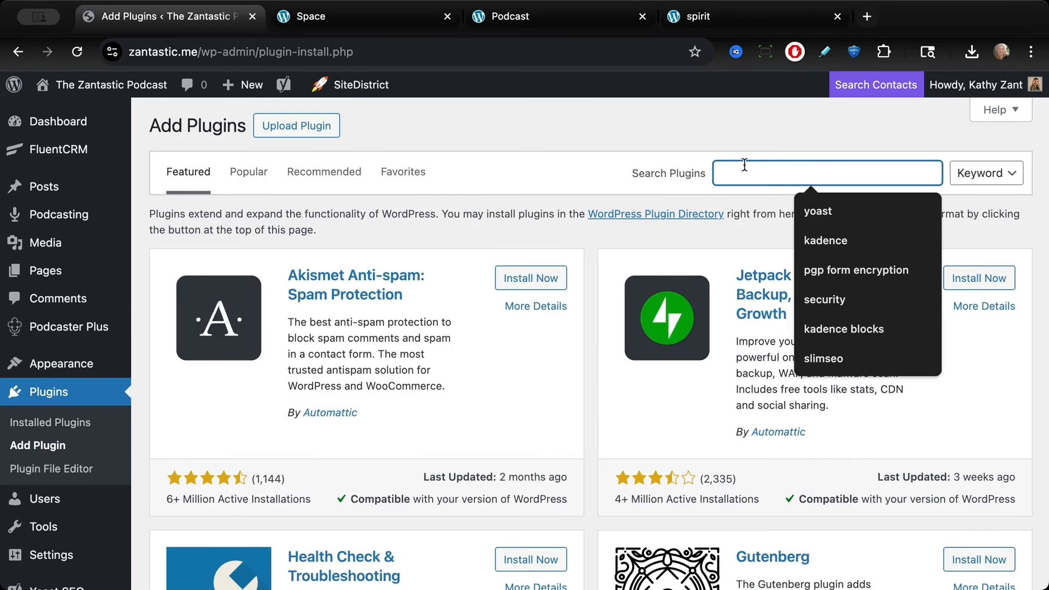
type("generateb")
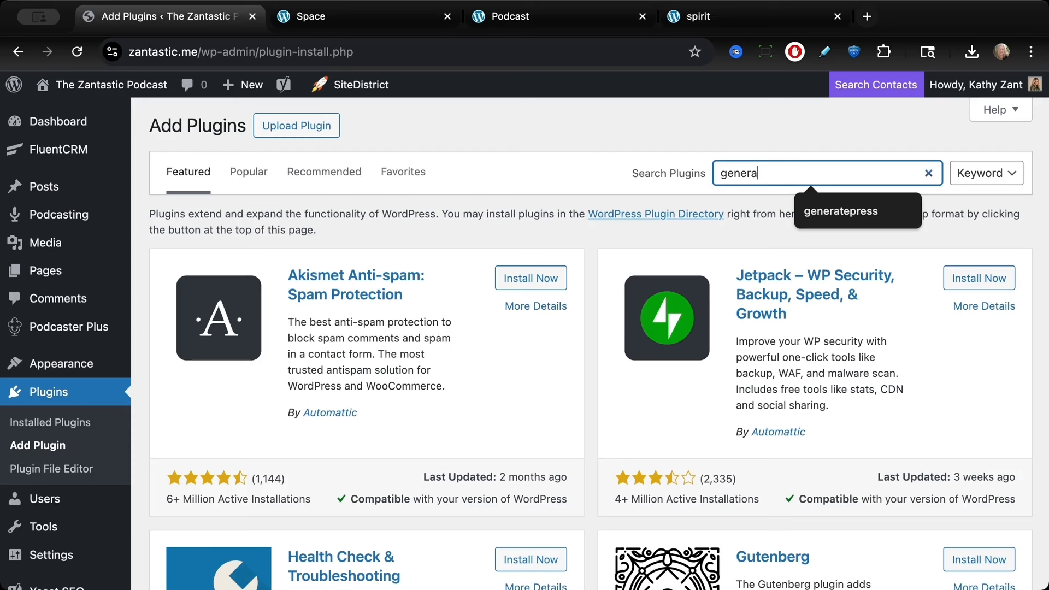
type("locks")
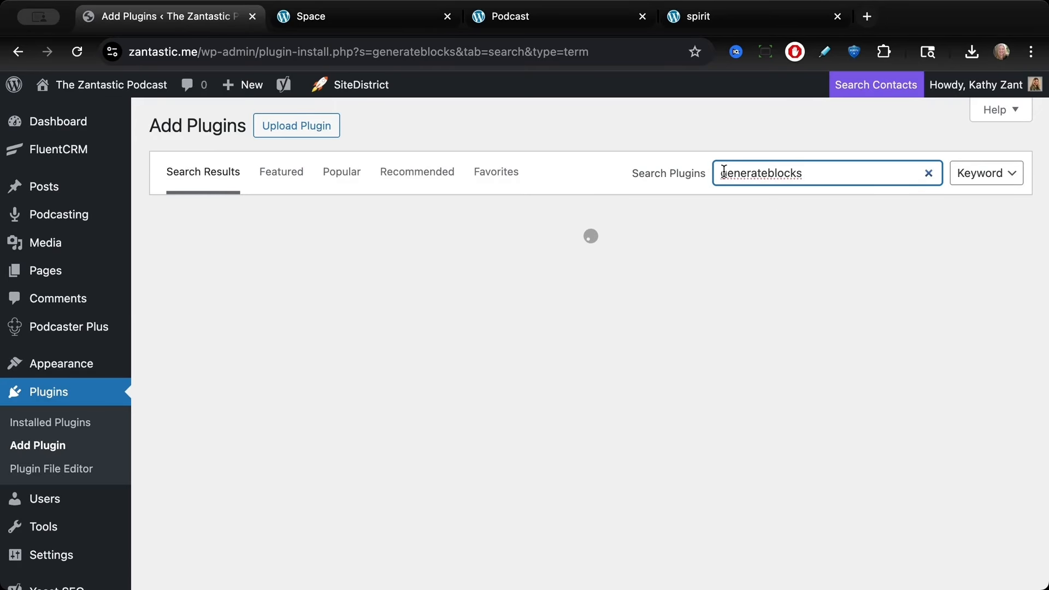
left_click(538, 264)
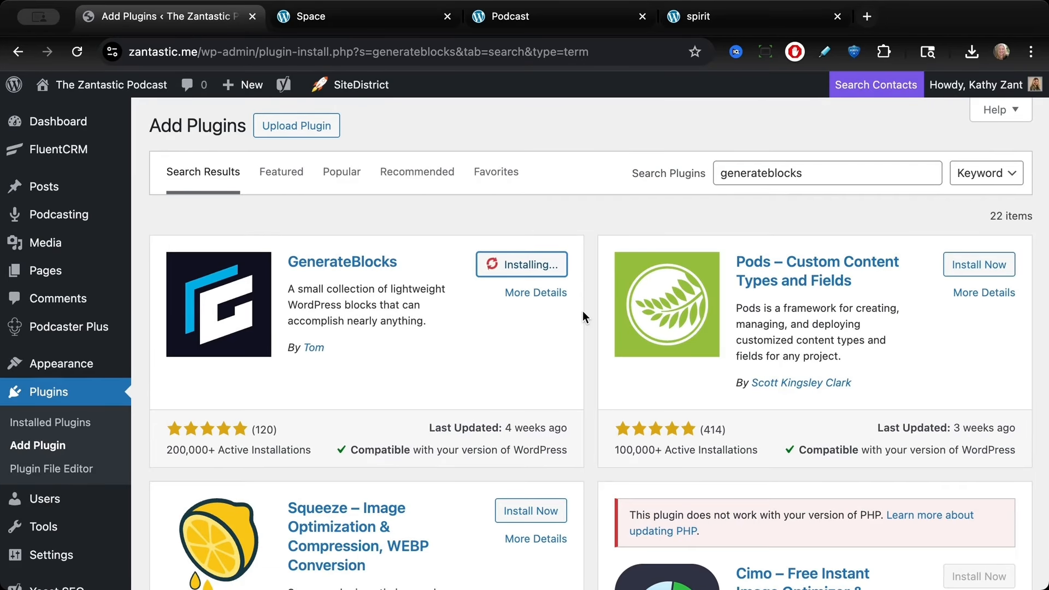
left_click(538, 264)
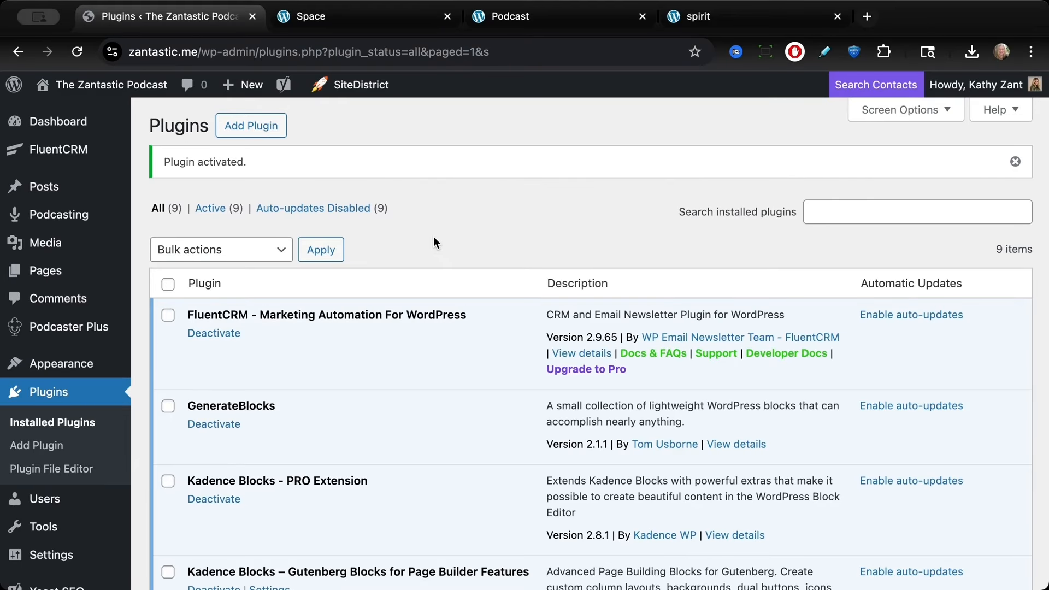
Step: Upload and install the generateblocks-pro-2.3.0.zip plugin file from Downloads
left_click(251, 125)
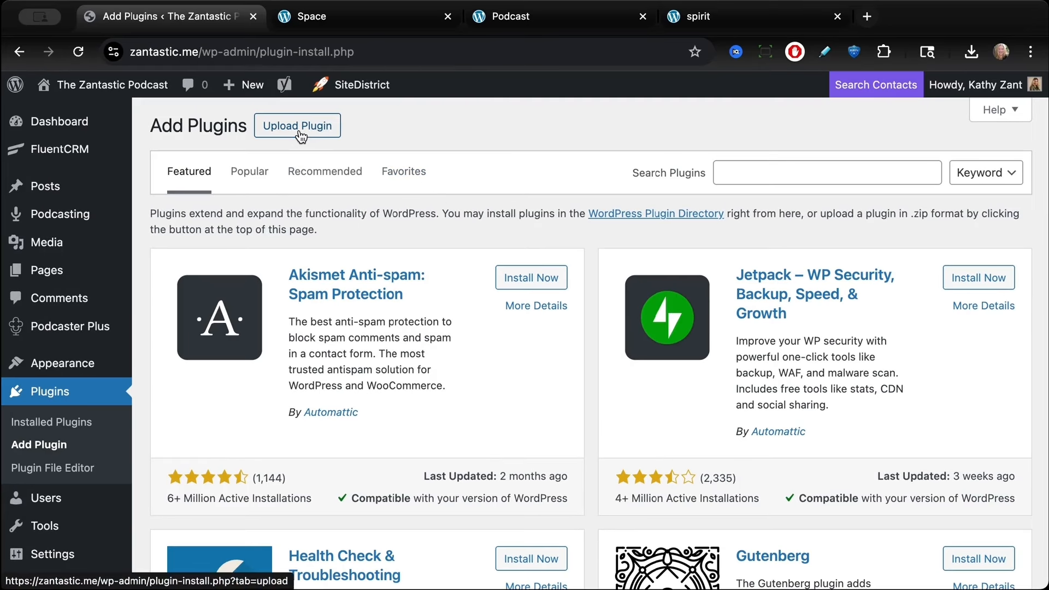
left_click(299, 131)
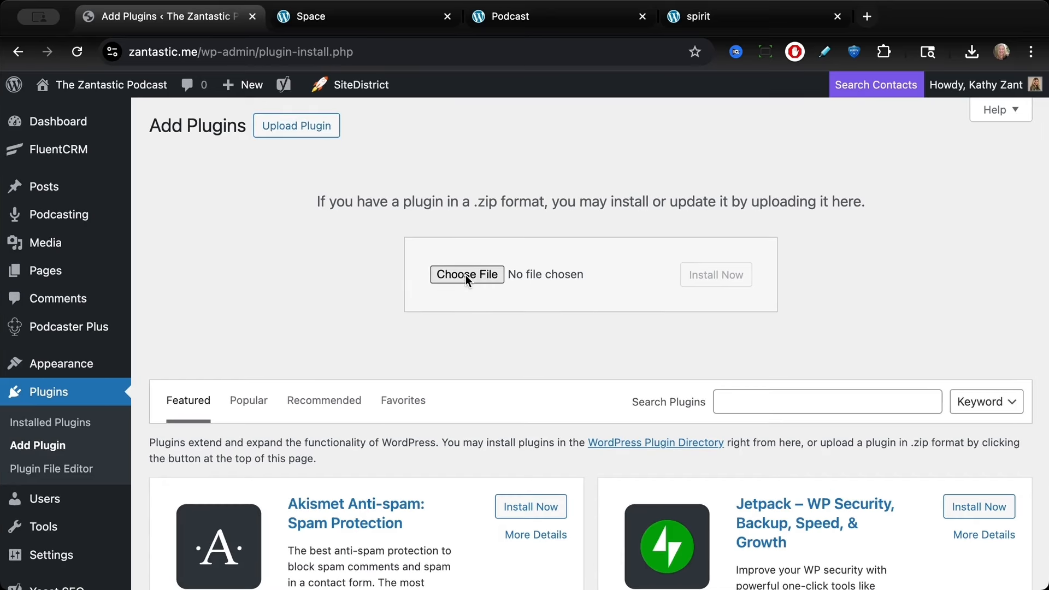
left_click(465, 274)
left_click(454, 232)
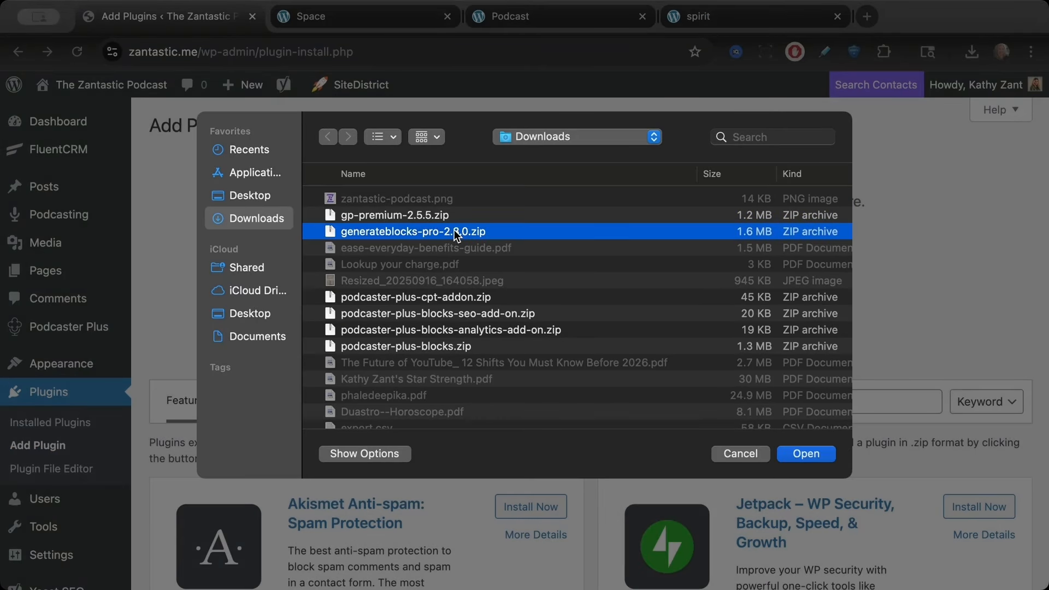
left_click(795, 453)
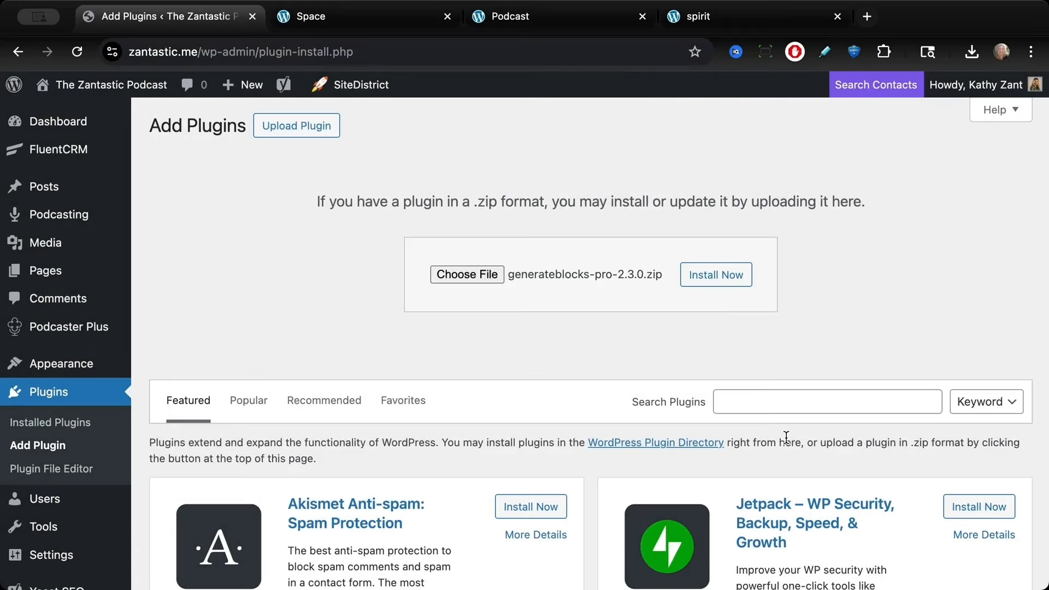
left_click(716, 280)
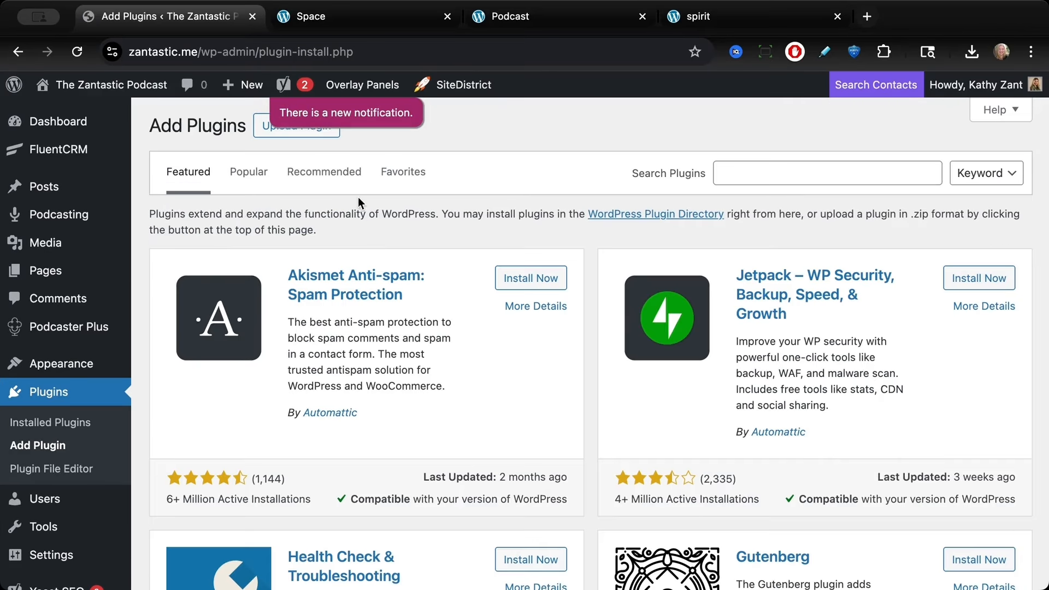
Step: Upload, install and activate the gp-premium-2.5.5.zip plugin file from Downloads
left_click(260, 131)
left_click(473, 274)
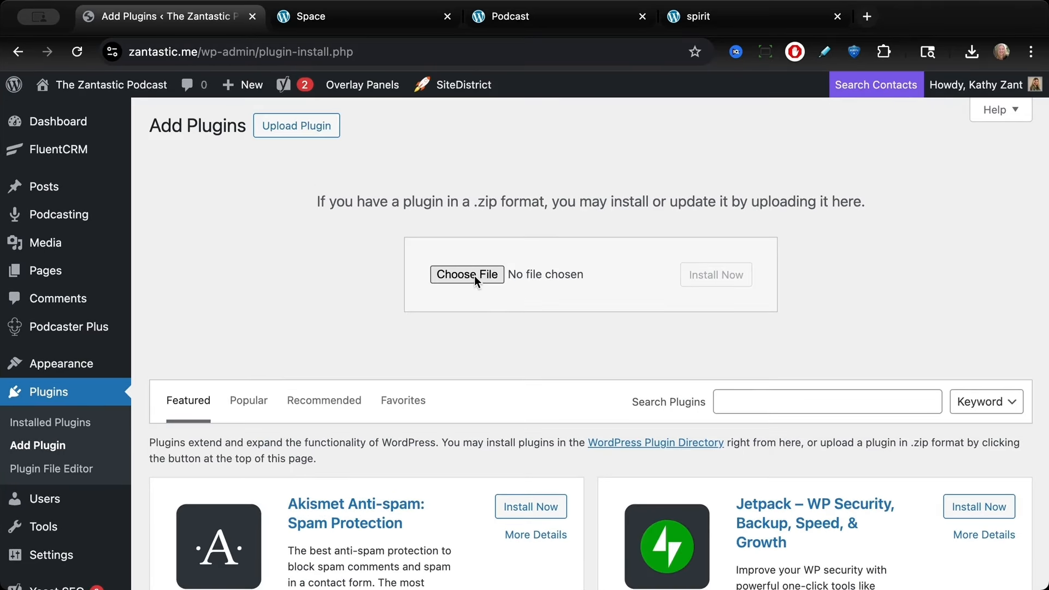
left_click(494, 214)
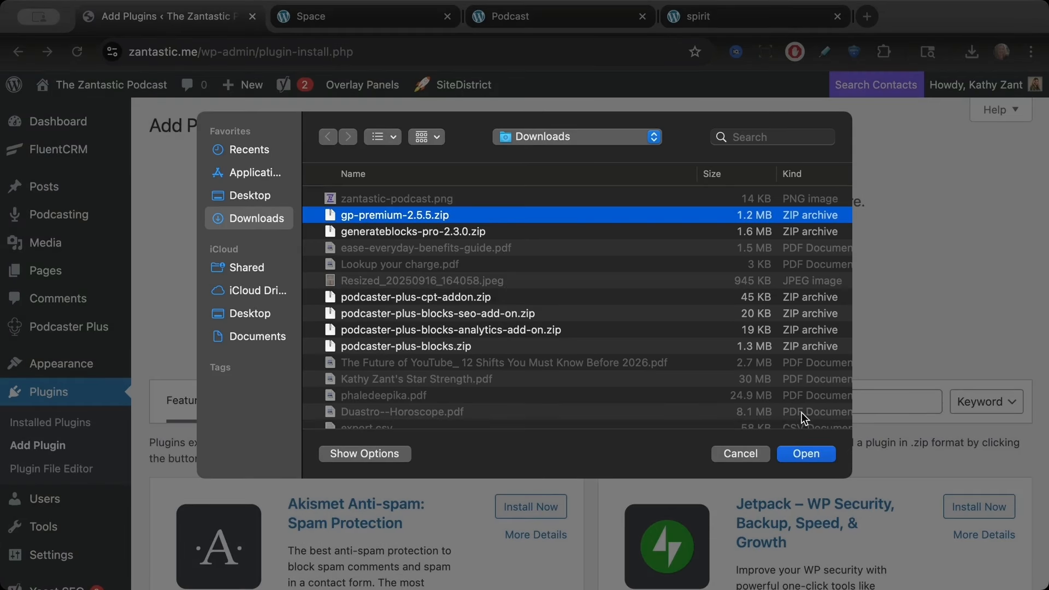
left_click(804, 453)
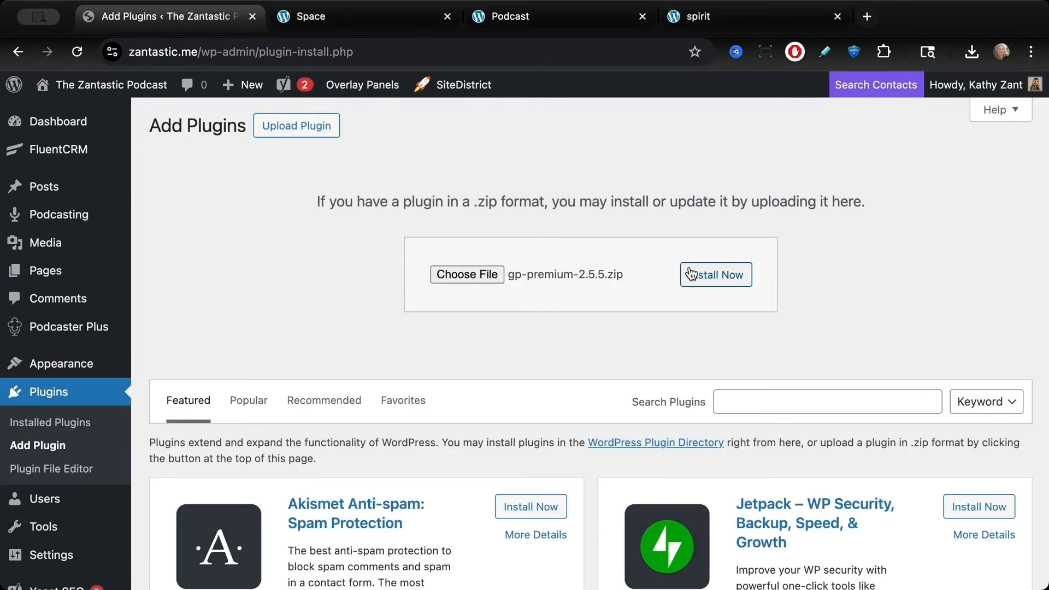
left_click(700, 279)
left_click(206, 241)
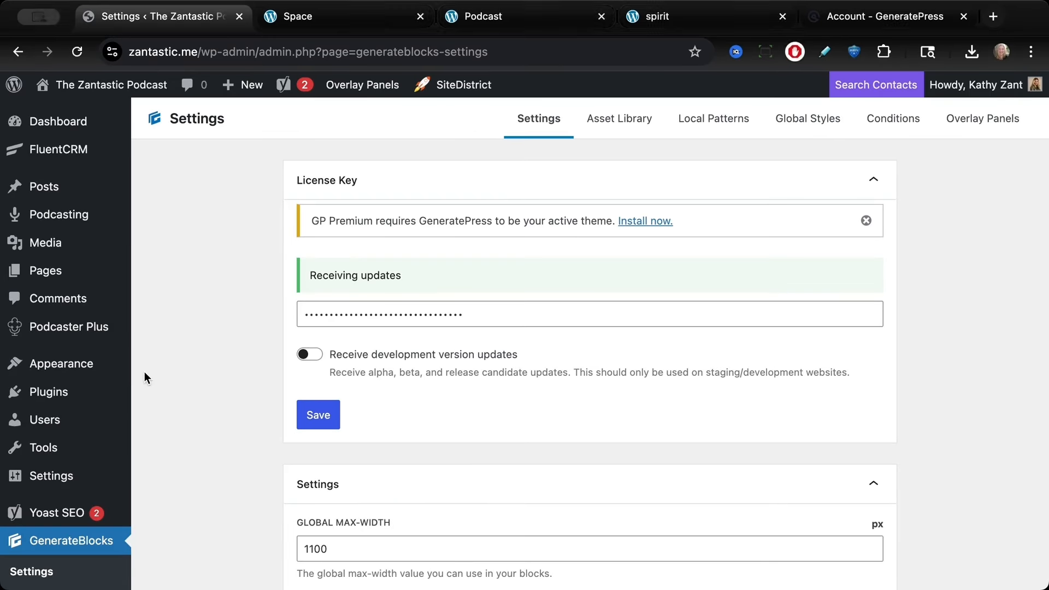
Step: Go to the installed themes and activate the GeneratePress theme
mouse_move(108, 370)
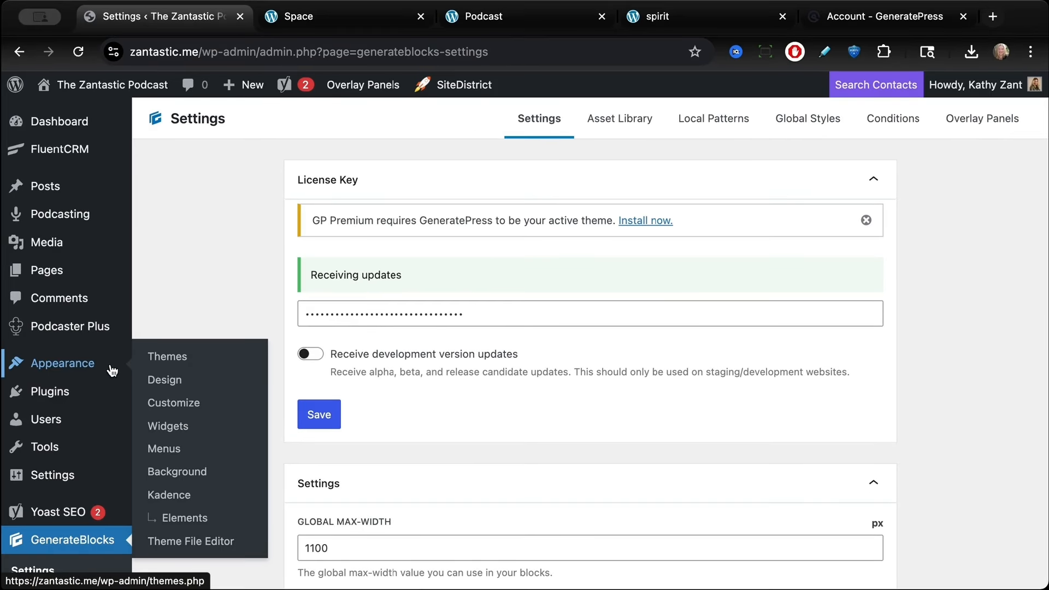
left_click(163, 356)
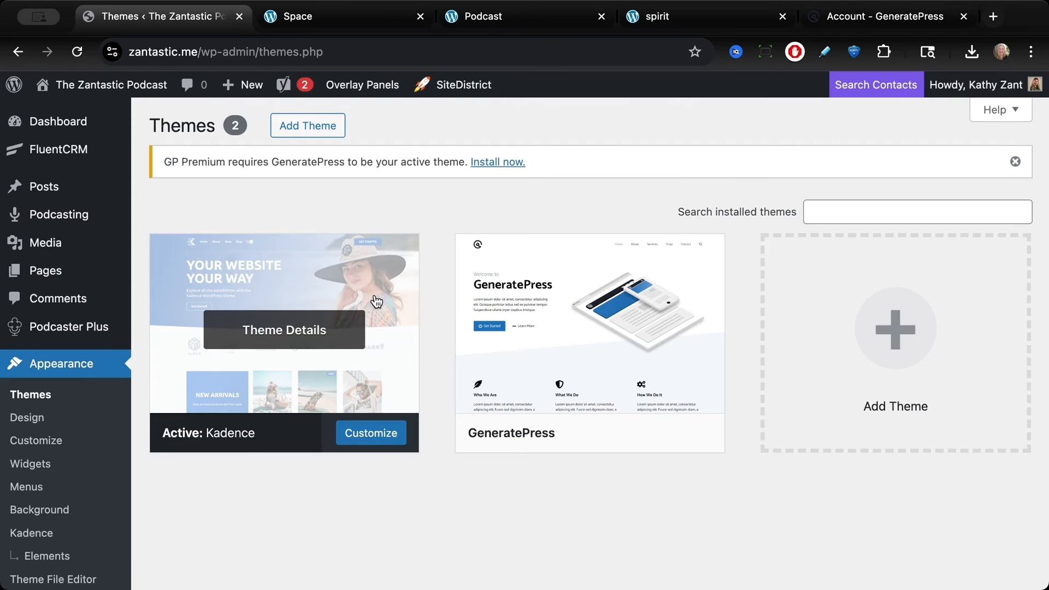
mouse_move(543, 376)
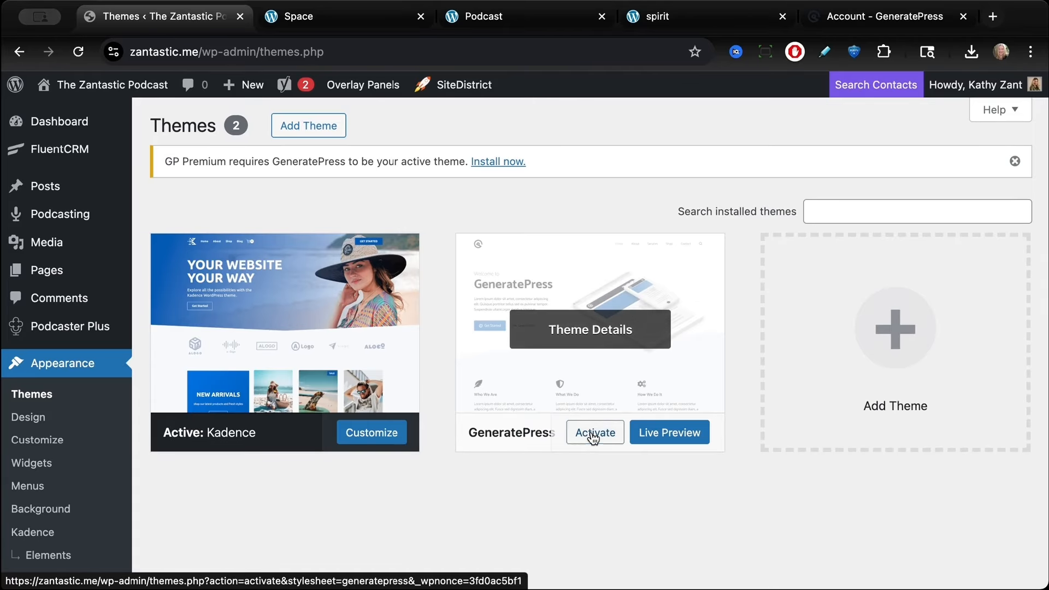
left_click(594, 436)
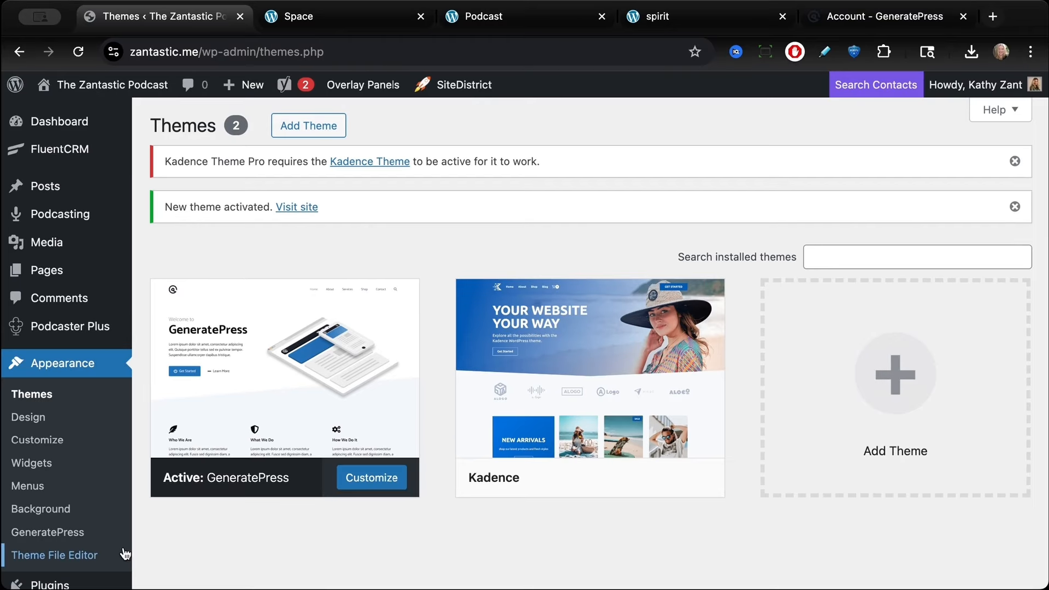
Step: Open the GeneratePress dashboard and activate the Site Library module
left_click(95, 536)
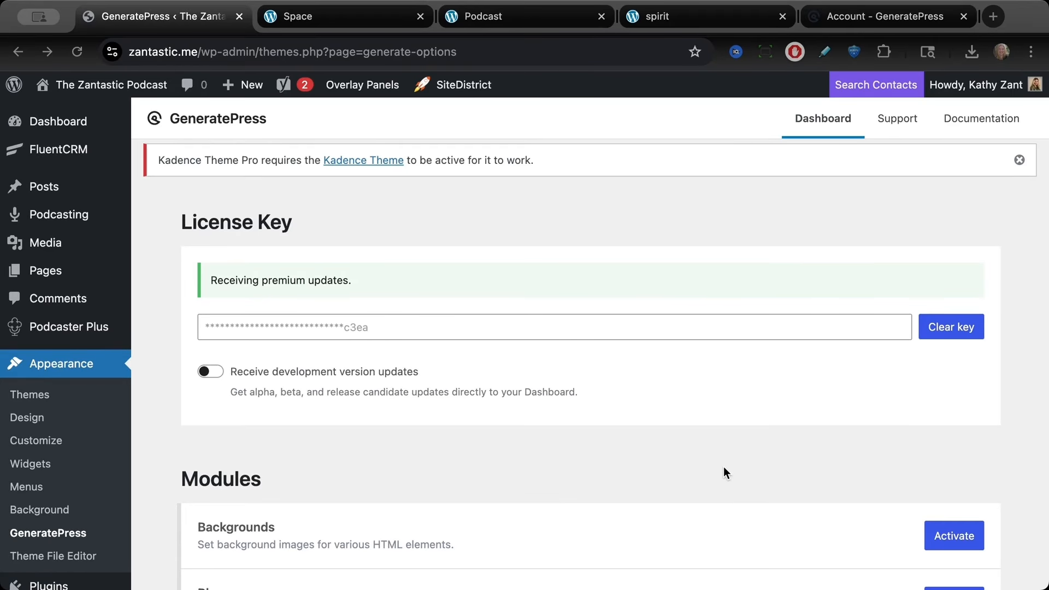
scroll(724, 471, "down", 8)
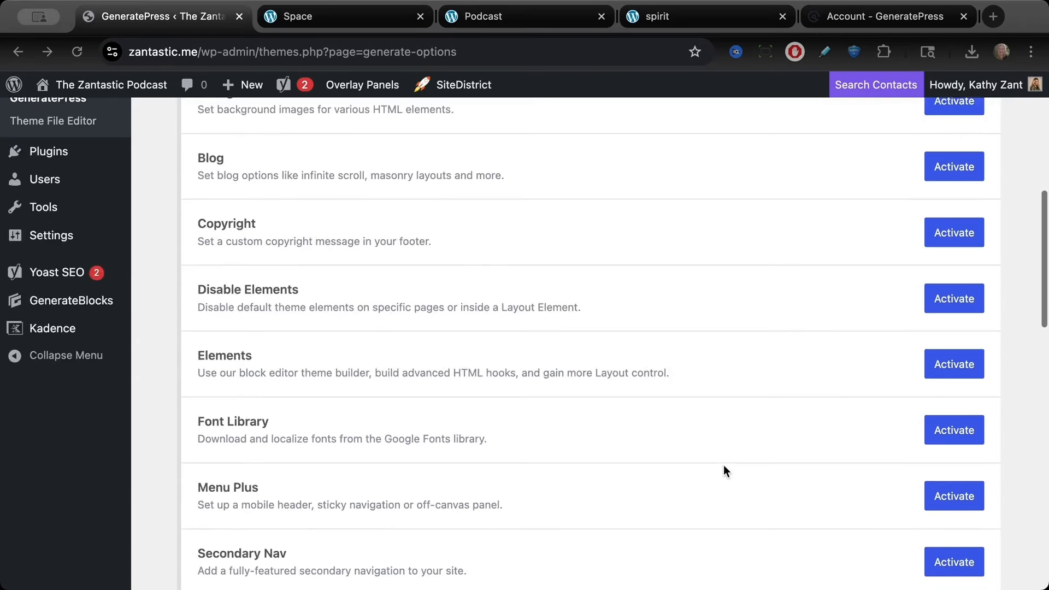
scroll(723, 471, "down", 4)
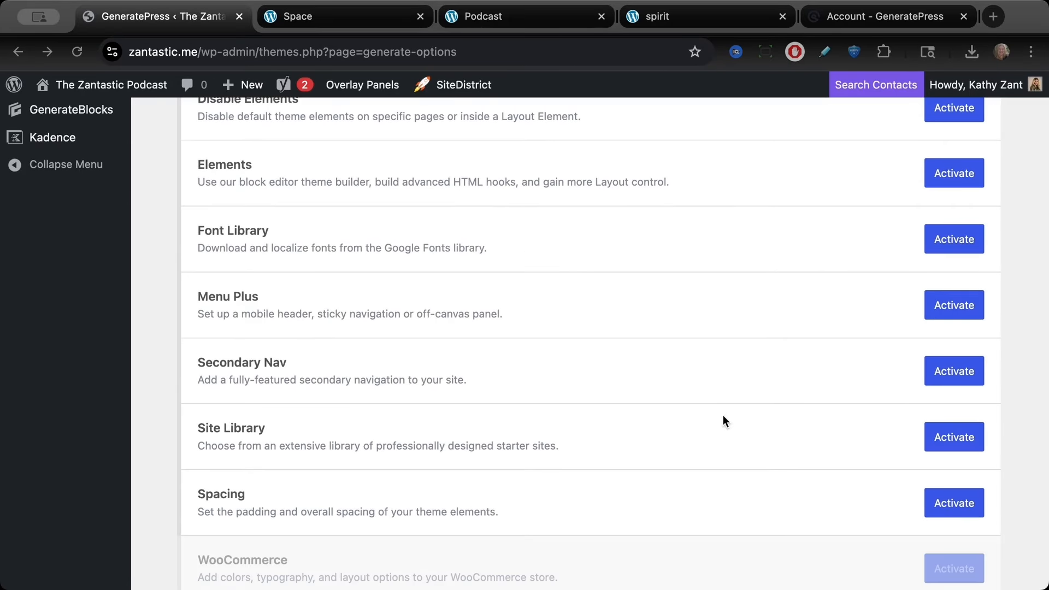
left_click(952, 440)
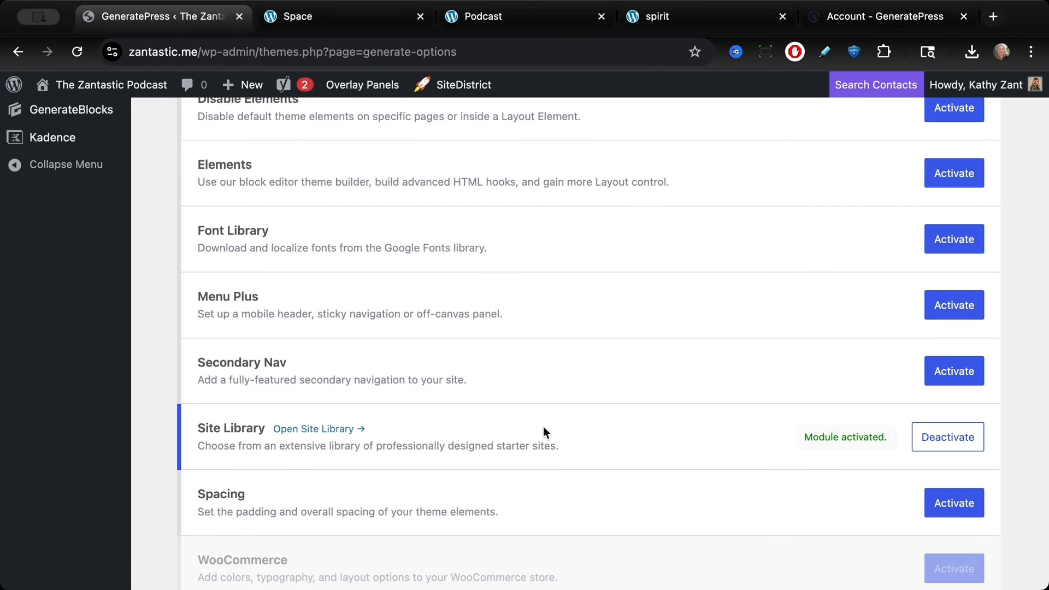
Step: Open the Site Library and import the Space starter site
left_click(333, 429)
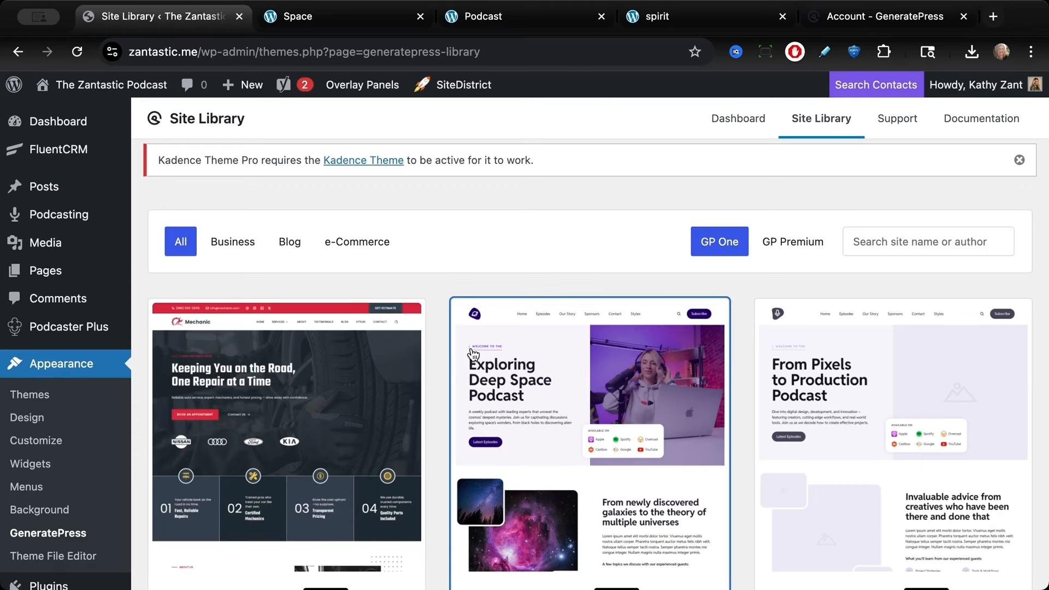
scroll(473, 356, "down", 3)
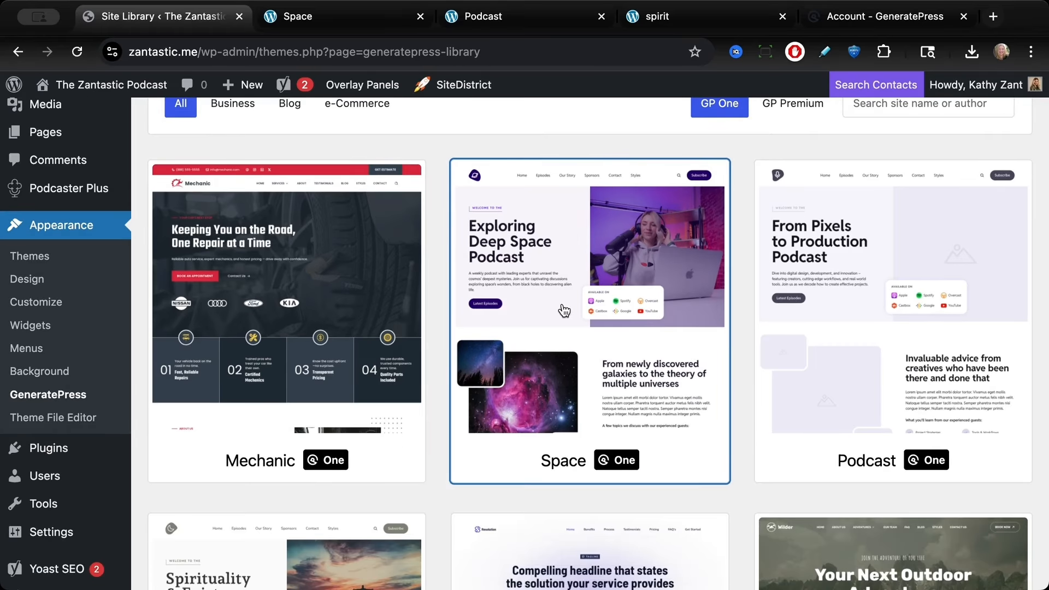
left_click(562, 309)
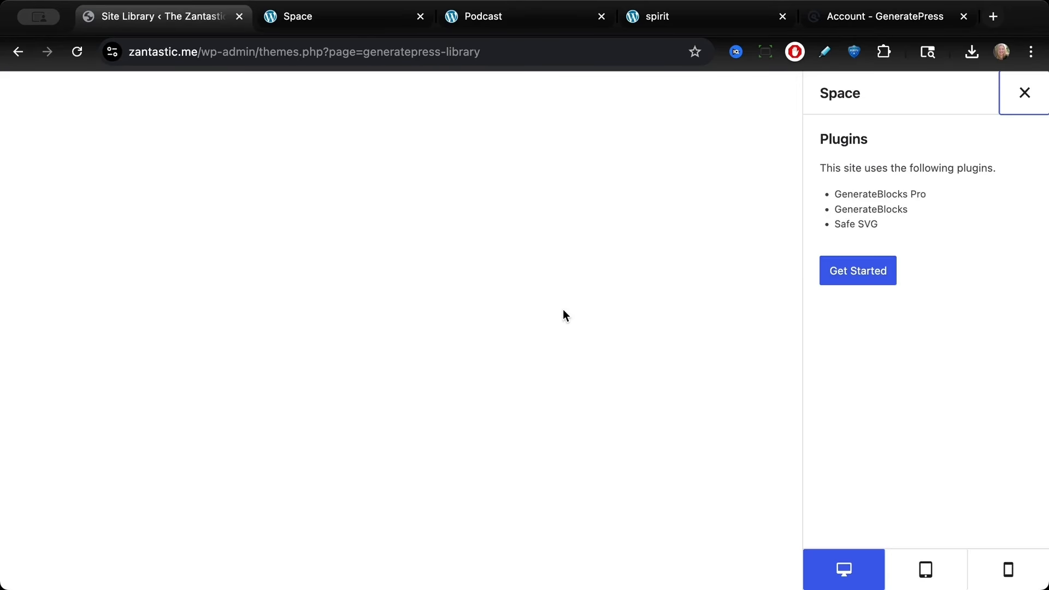
left_click(862, 273)
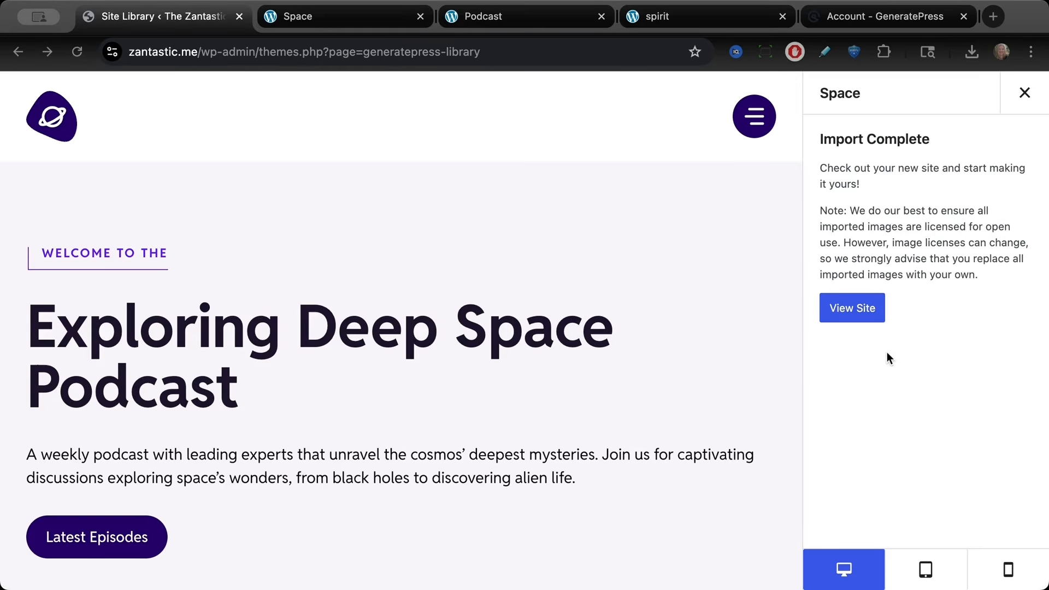
Step: Open the imported site and scroll through its homepage
left_click(857, 309)
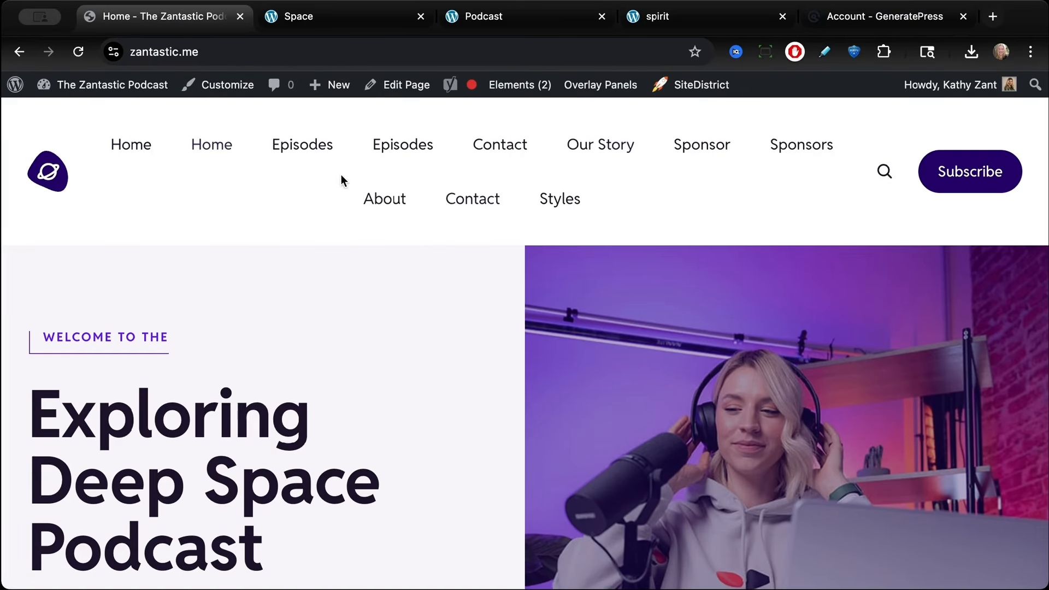
scroll(279, 176, "down", 2)
scroll(280, 183, "down", 10)
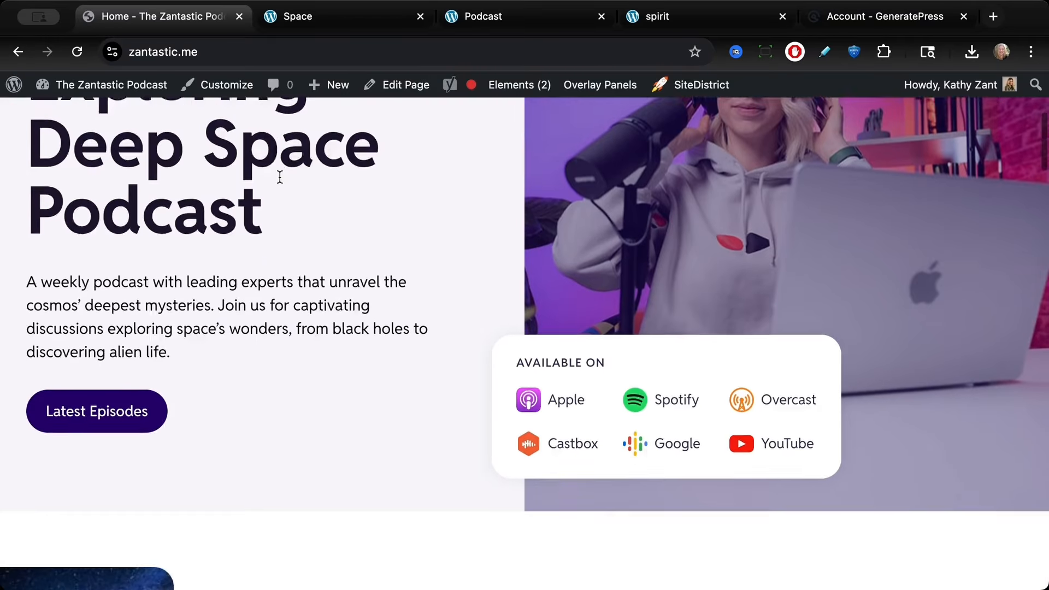
scroll(280, 177, "down", 15)
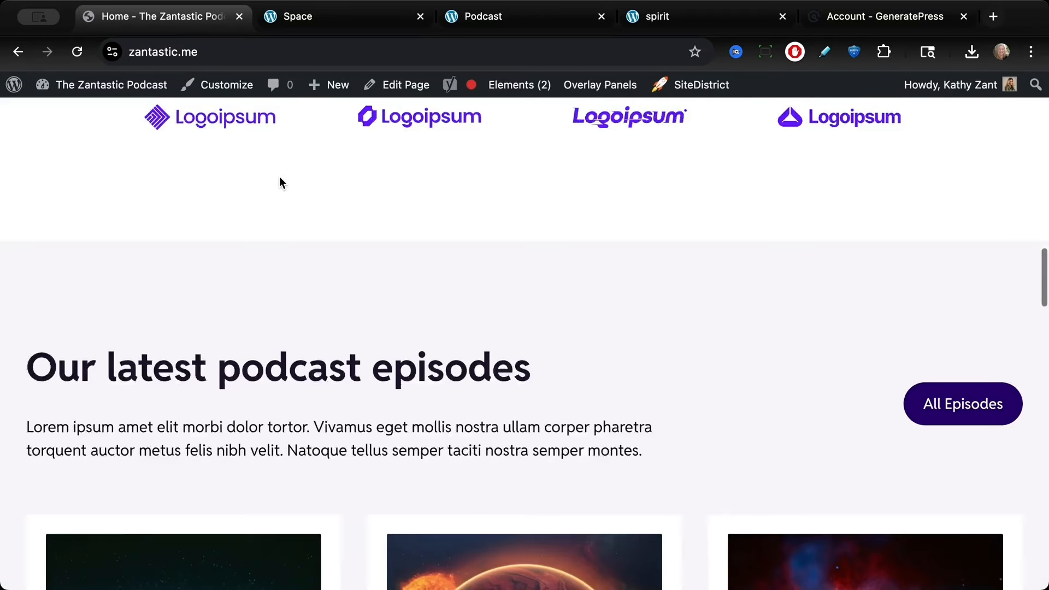
scroll(281, 178, "up", 20)
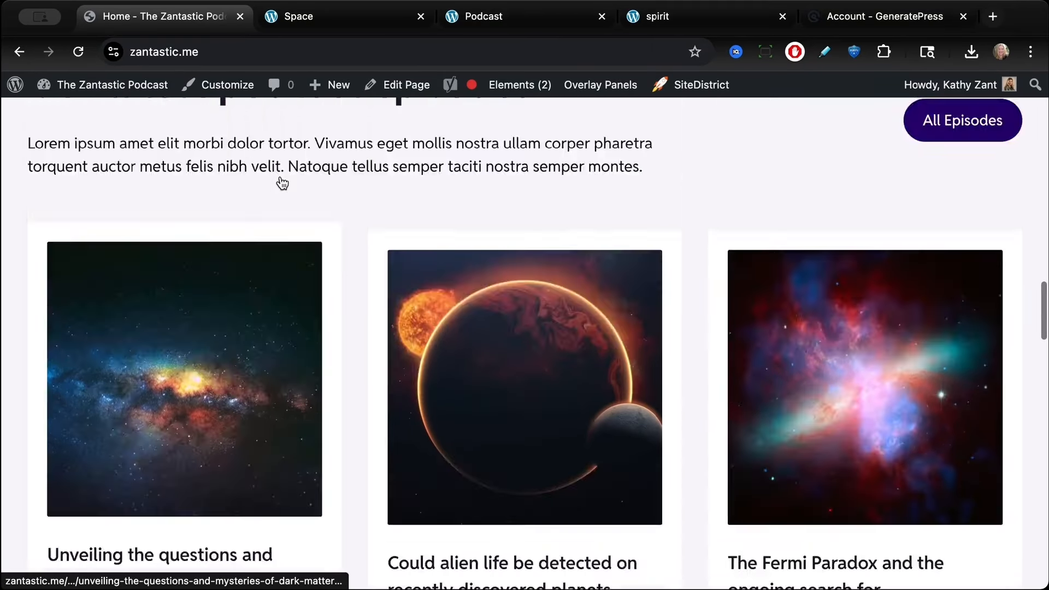
Step: Return to the admin dashboard and review the list of existing blog posts
scroll(279, 178, "up", 5)
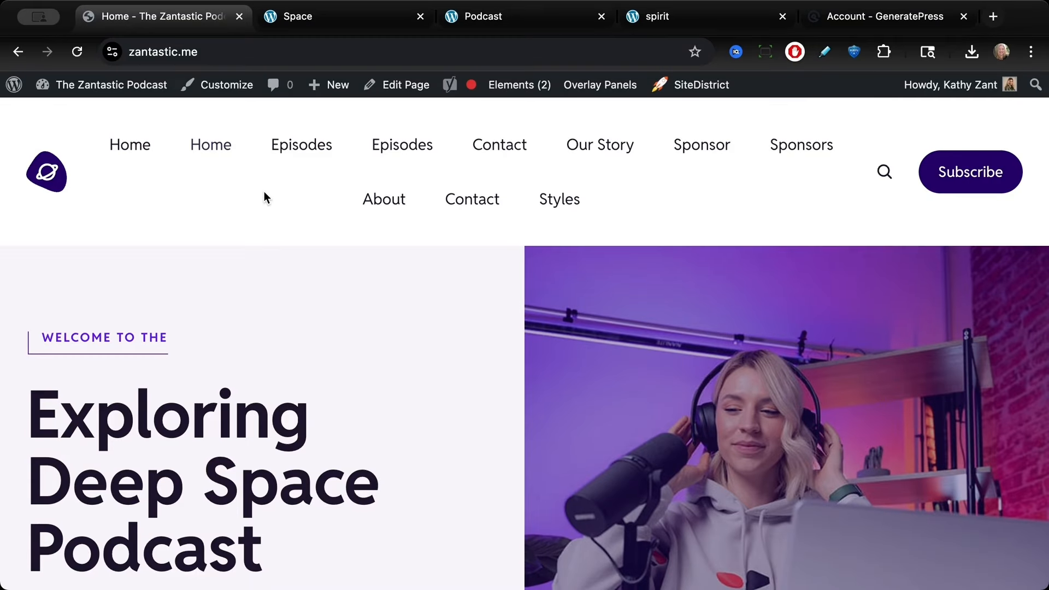
mouse_move(105, 86)
left_click(77, 117)
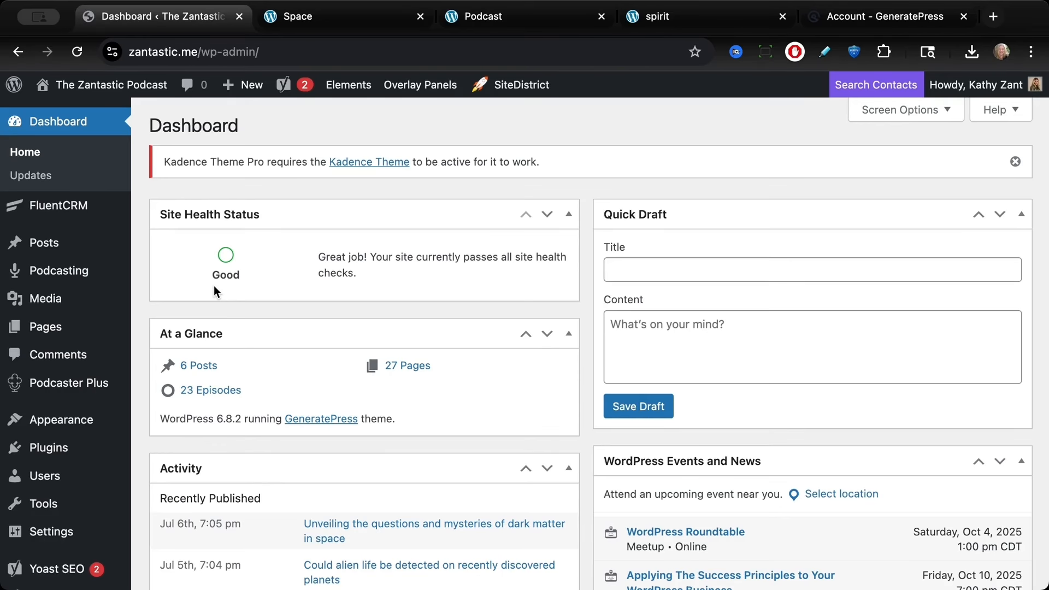
mouse_move(48, 245)
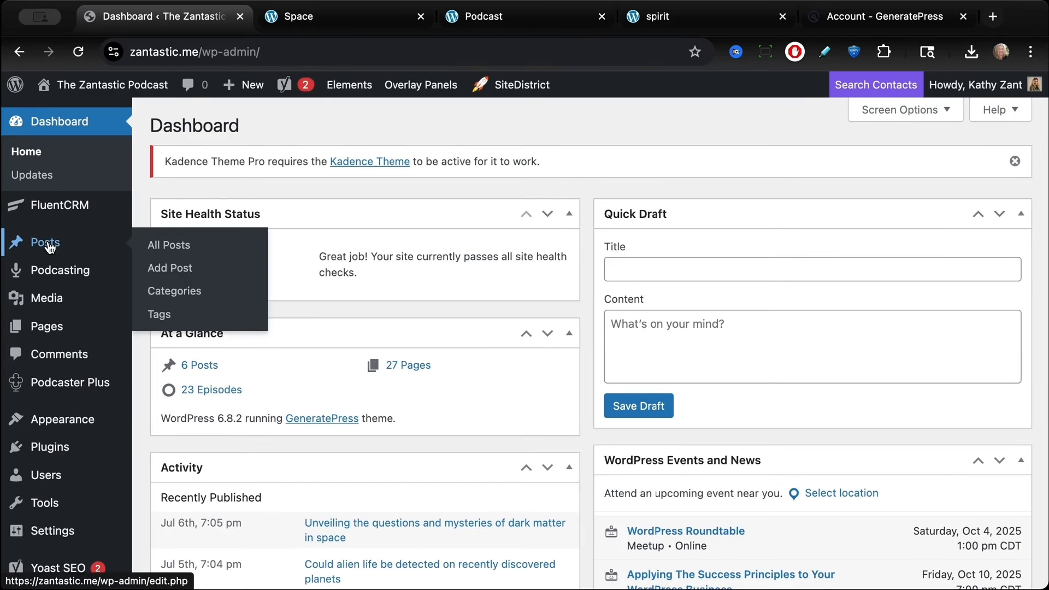
left_click(48, 244)
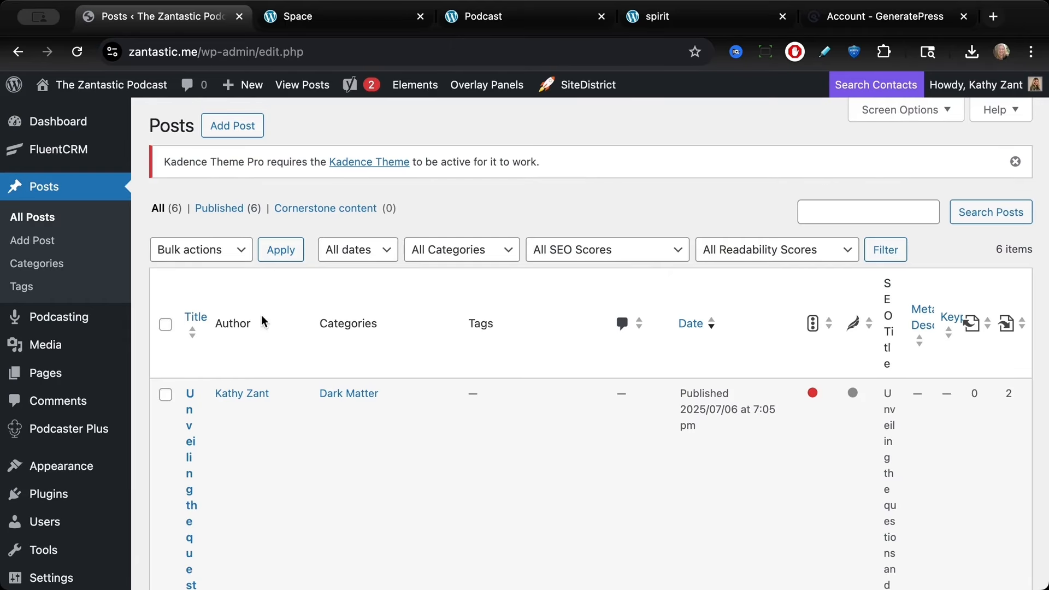
scroll(249, 323, "down", 3)
scroll(249, 327, "down", 3)
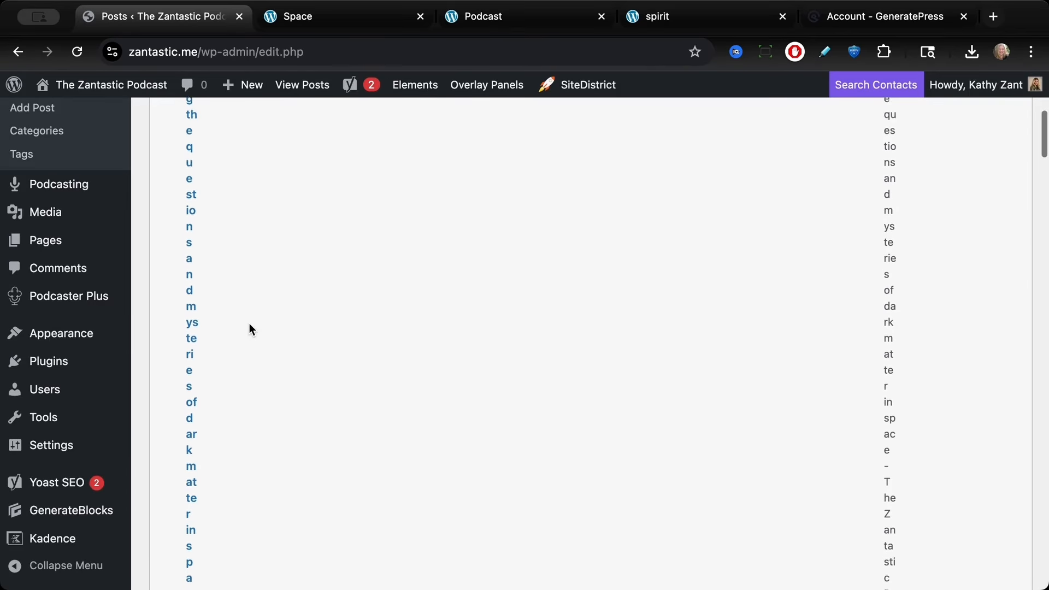
scroll(249, 328, "up", 10)
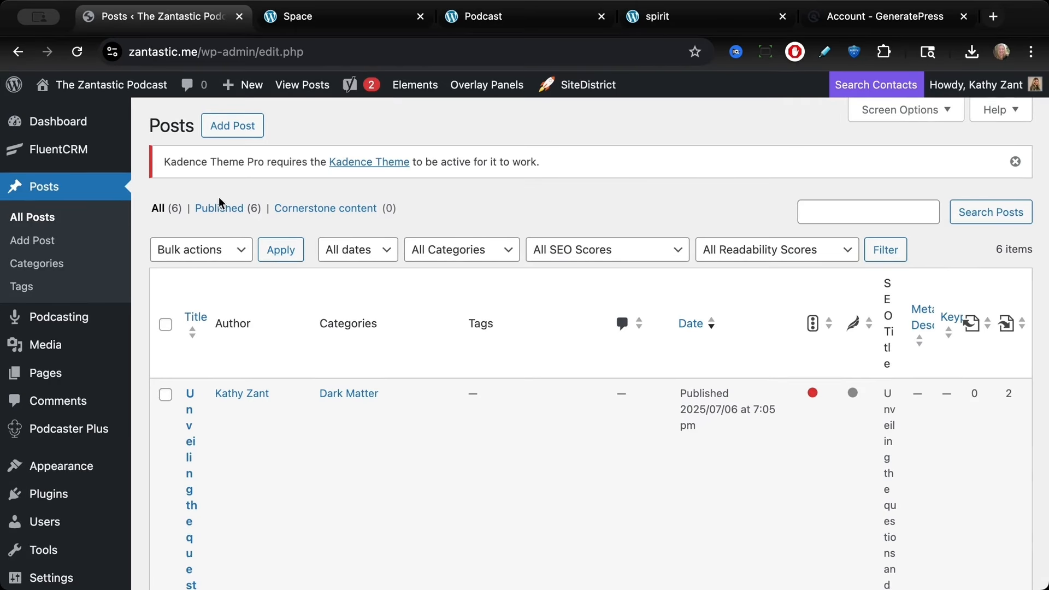
scroll(225, 399, "down", 7)
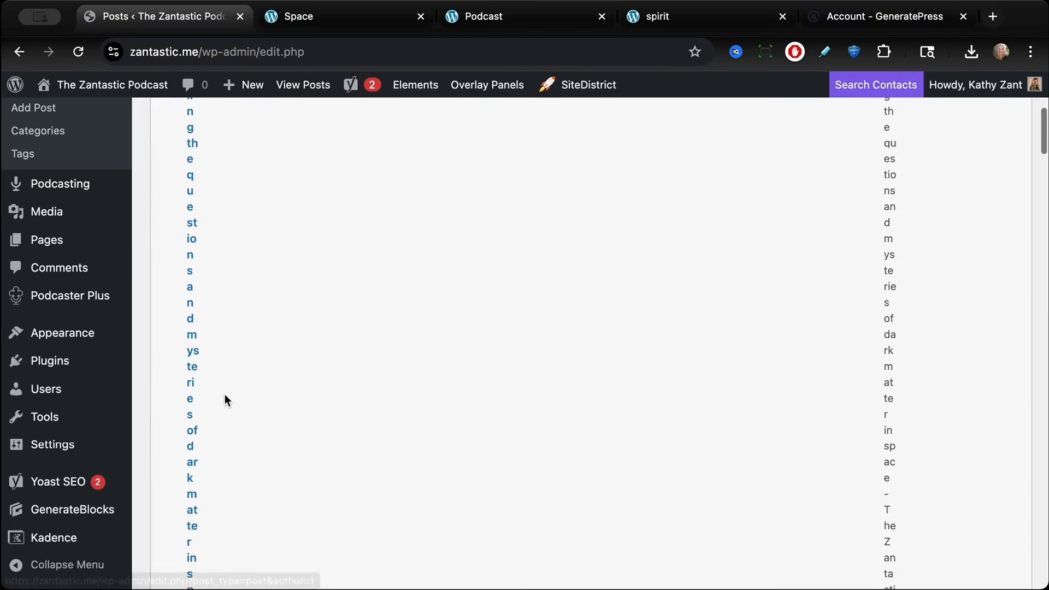
scroll(224, 395, "up", 7)
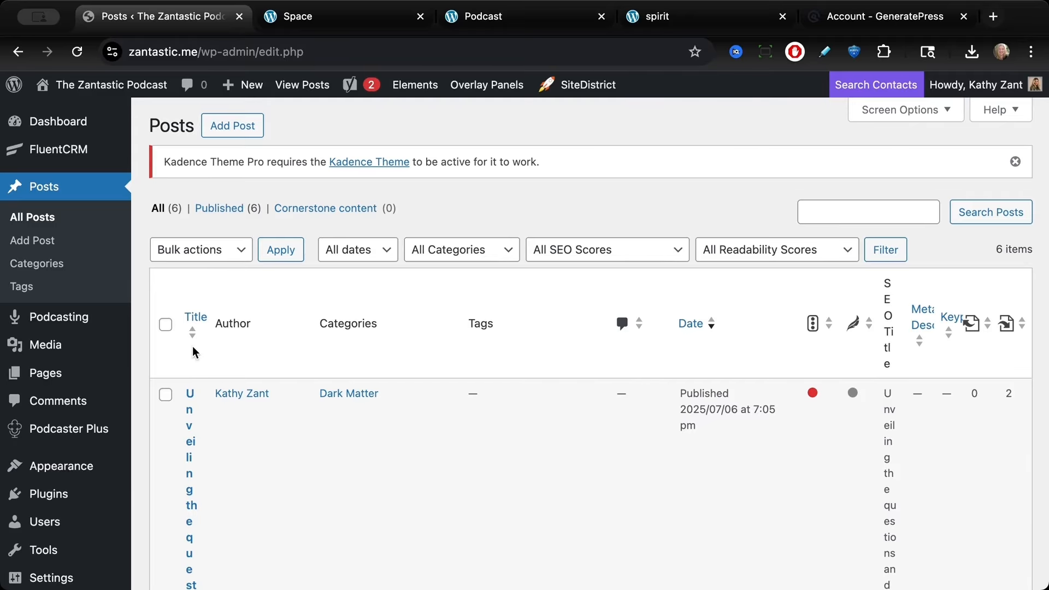
Step: Open the podcast episodes list and scroll through the existing episodes
mouse_move(50, 328)
left_click(169, 322)
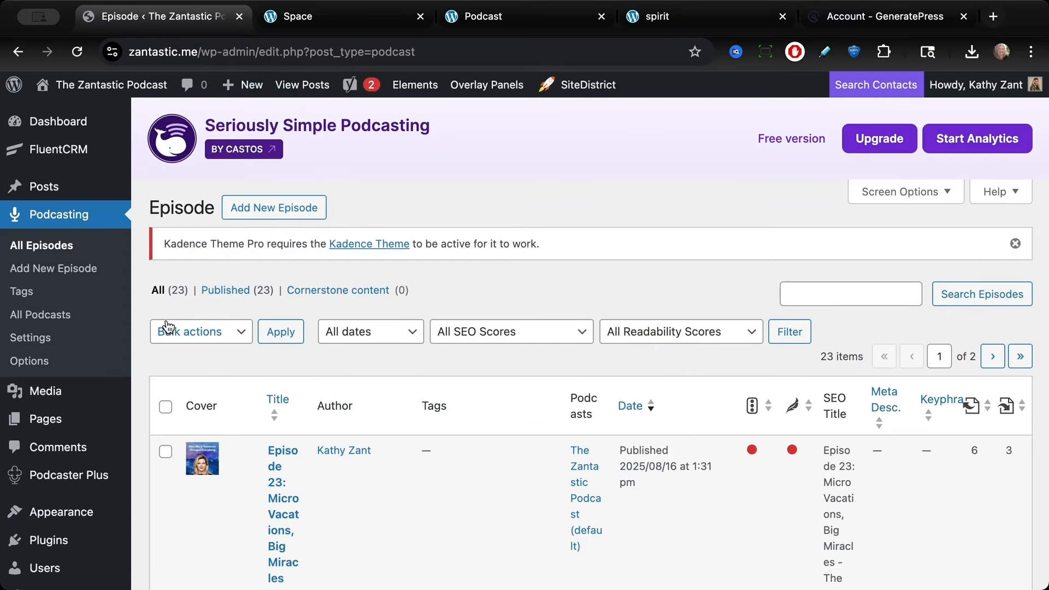
scroll(248, 445, "down", 3)
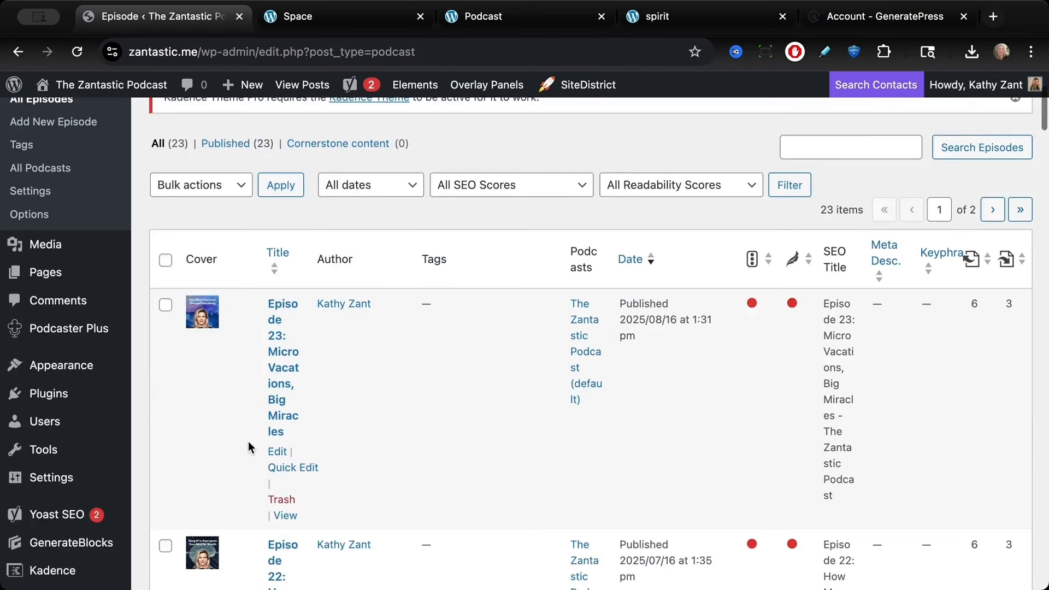
scroll(248, 441, "down", 3)
scroll(248, 441, "up", 6)
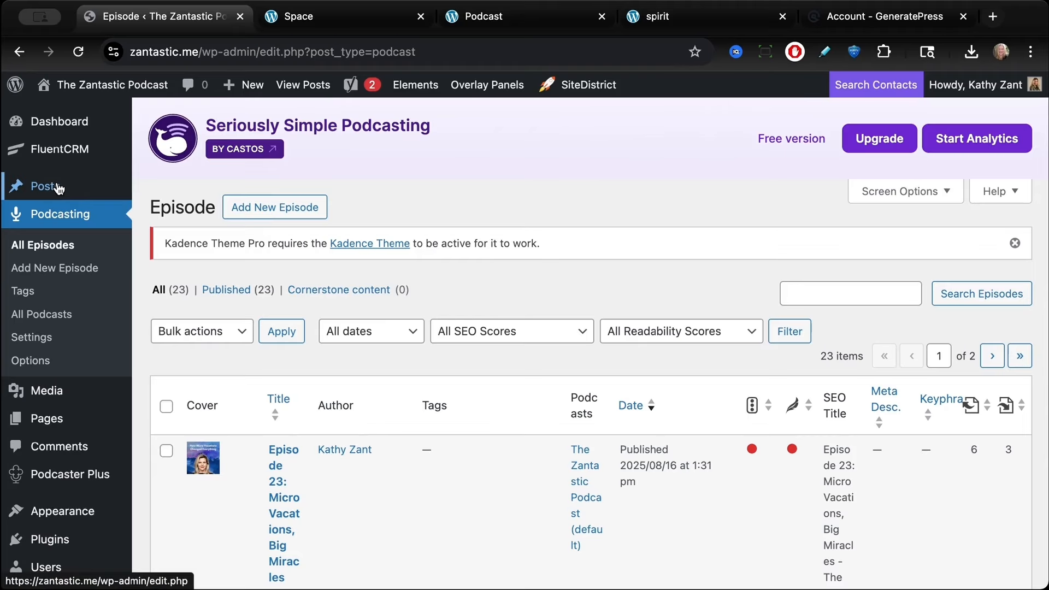
Step: Go back to the posts list, select all posts and move them to the trash with a bulk action
mouse_move(59, 189)
left_click(164, 190)
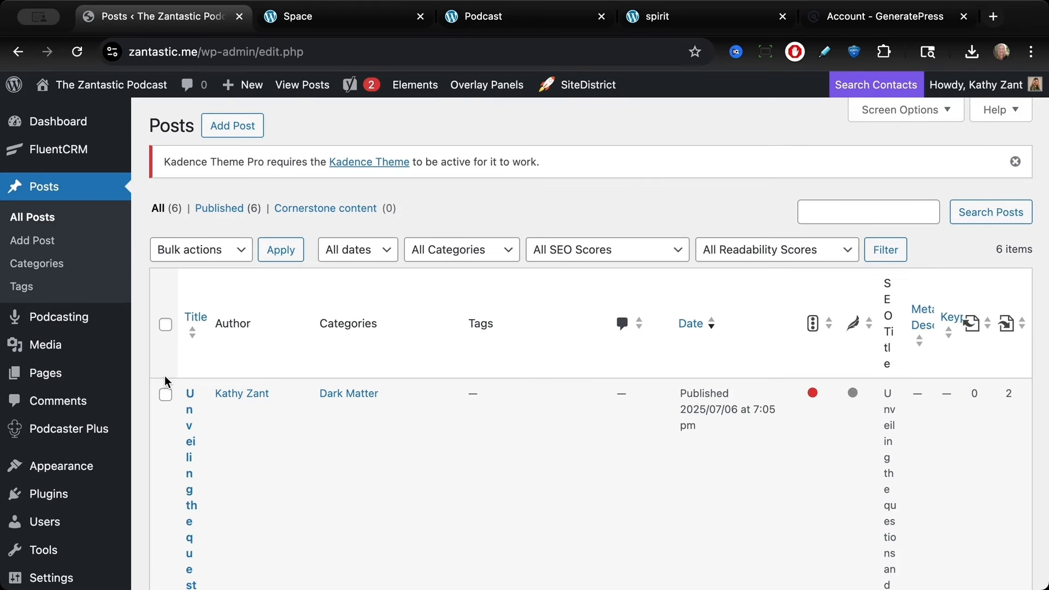
left_click(165, 325)
left_click(201, 249)
left_click(194, 289)
left_click(275, 253)
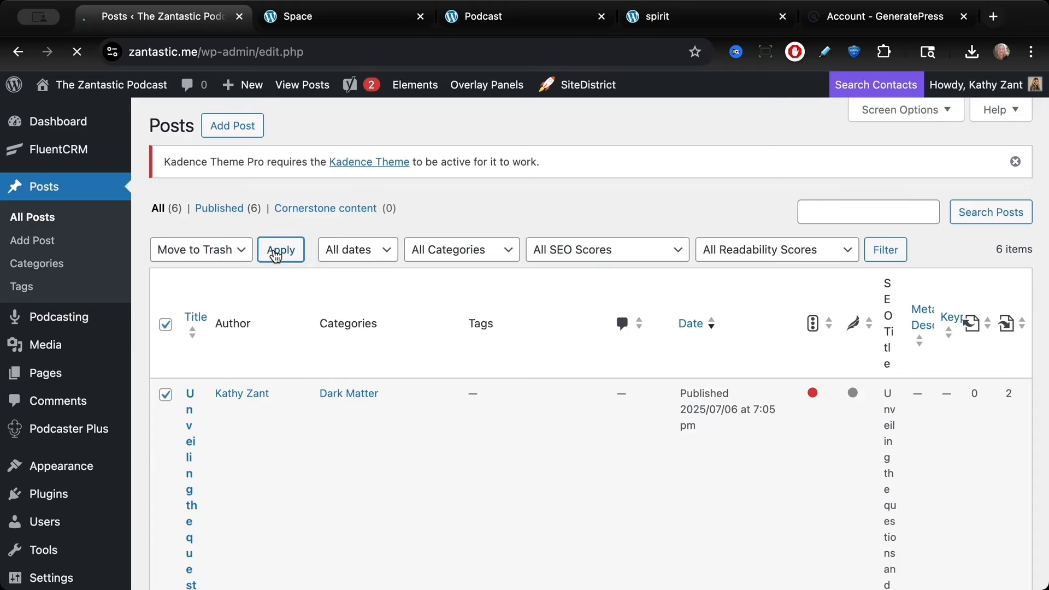
mouse_move(47, 329)
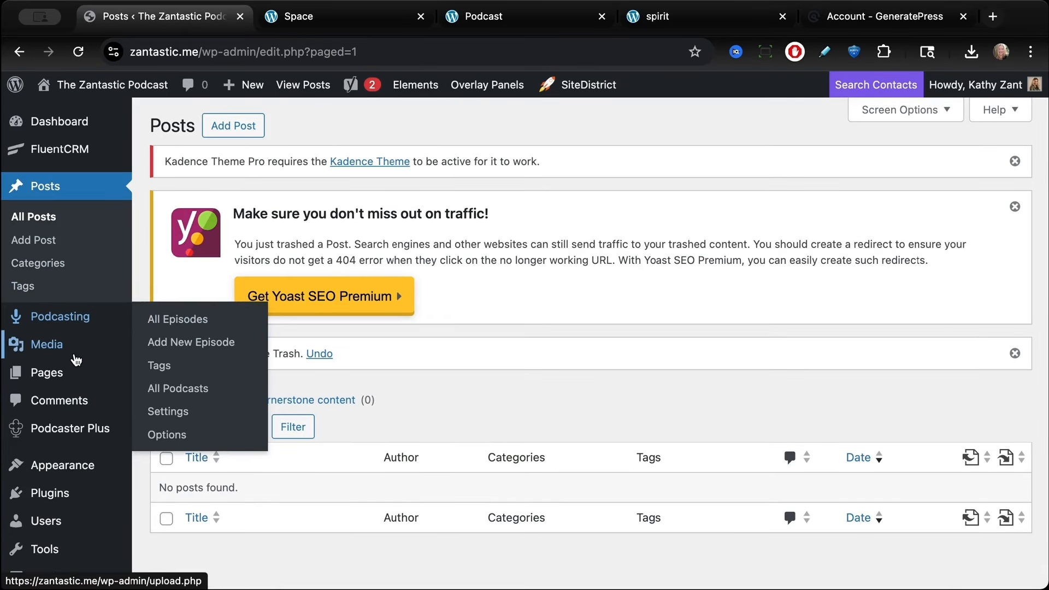
Step: Open the pages list and scroll through it to review the existing pages
mouse_move(72, 367)
left_click(138, 375)
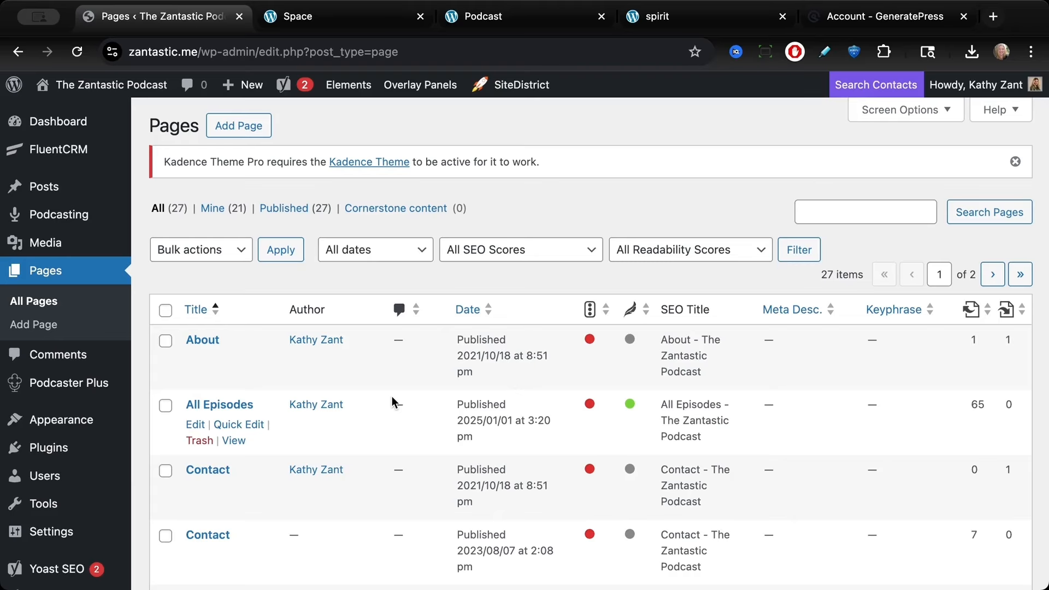
scroll(392, 403, "down", 2)
scroll(391, 401, "down", 1)
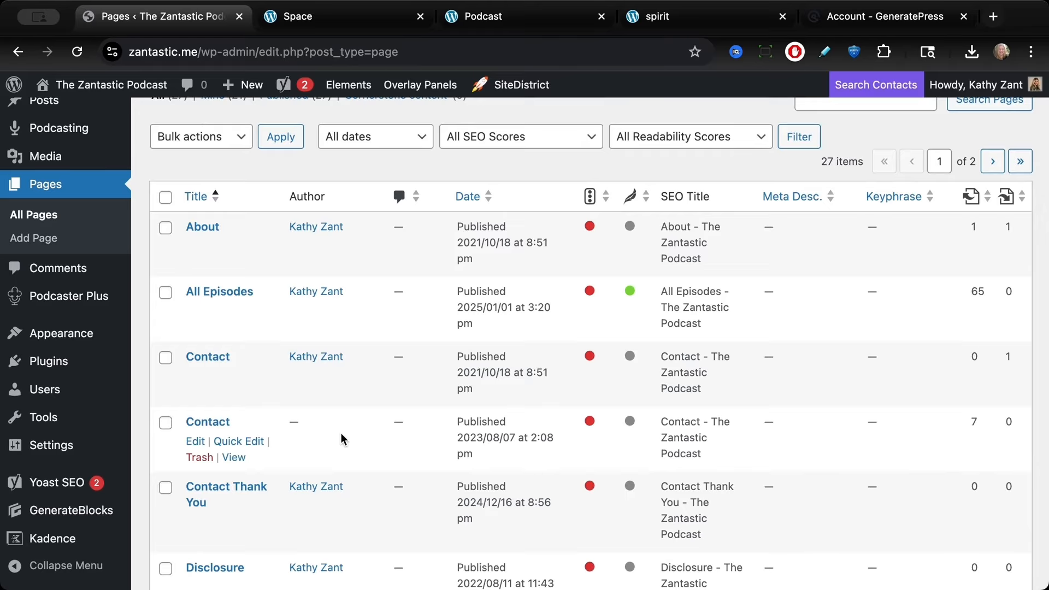
scroll(341, 439, "down", 8)
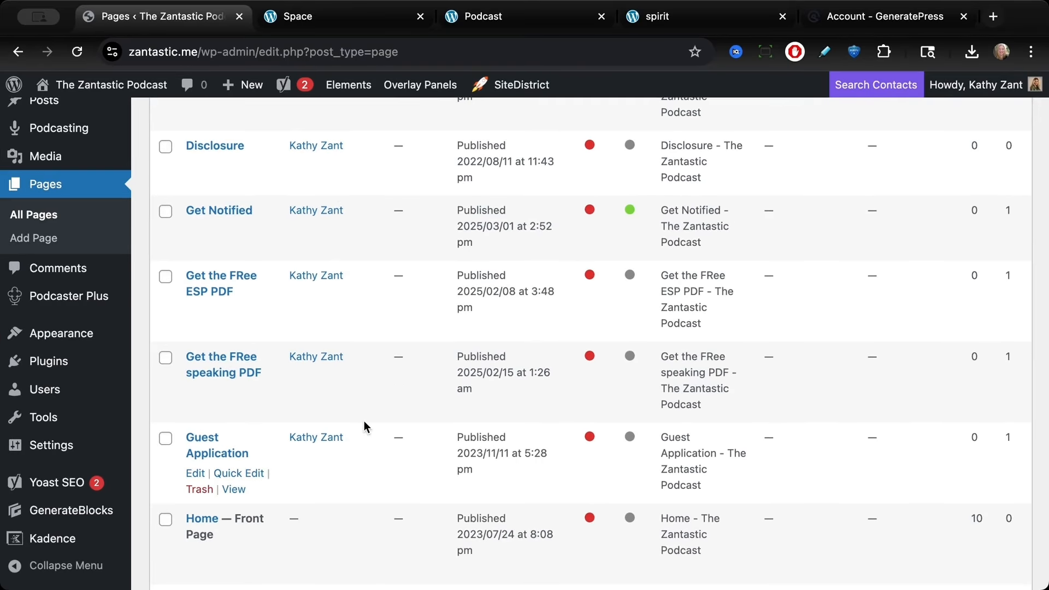
scroll(358, 520, "down", 2)
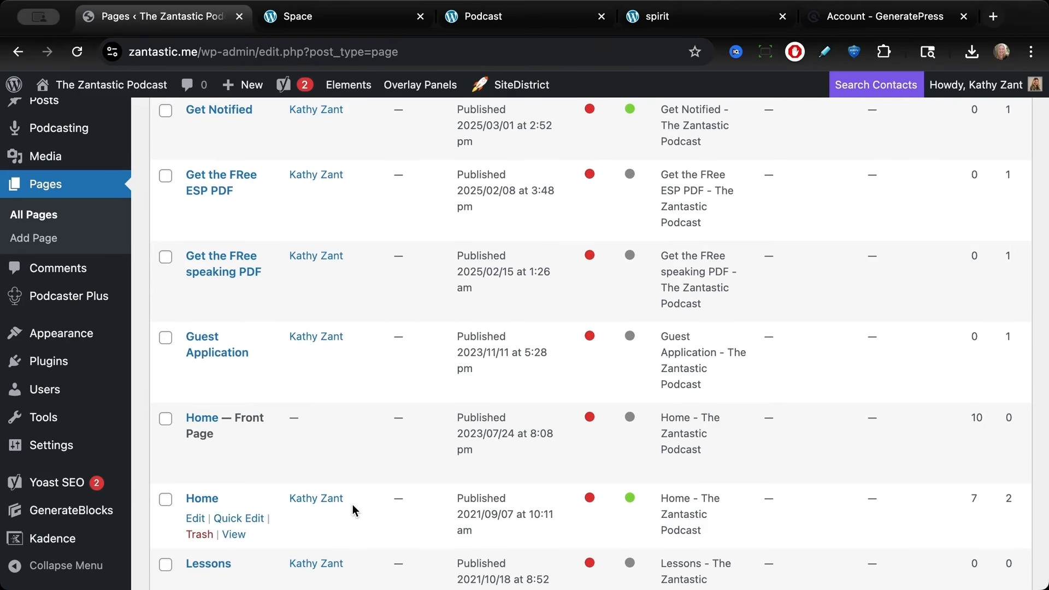
scroll(353, 511, "down", 4)
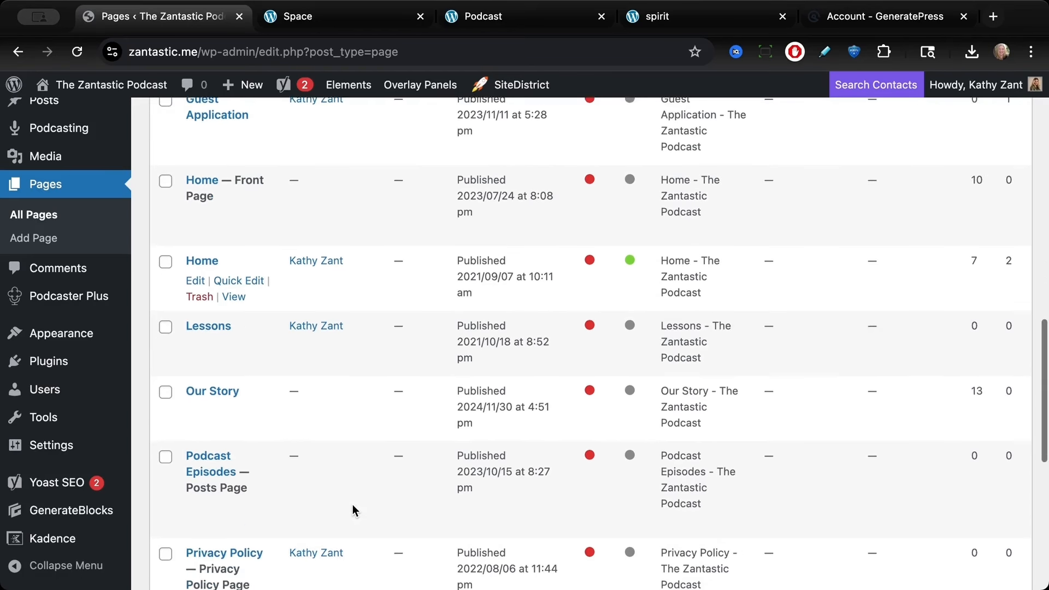
scroll(329, 328, "up", 2)
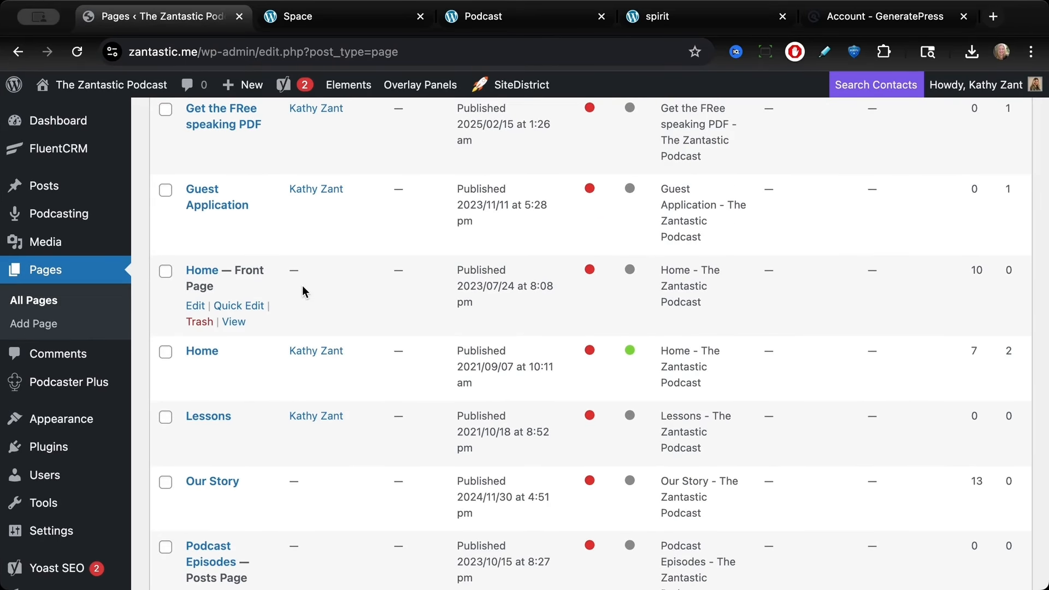
scroll(304, 290, "up", 3)
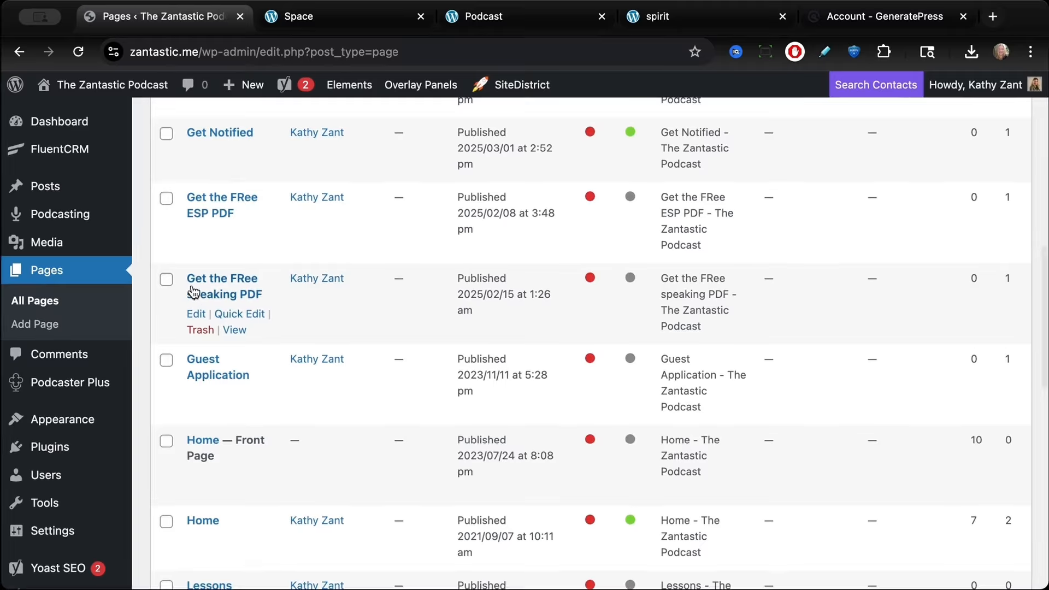
scroll(340, 321, "up", 2)
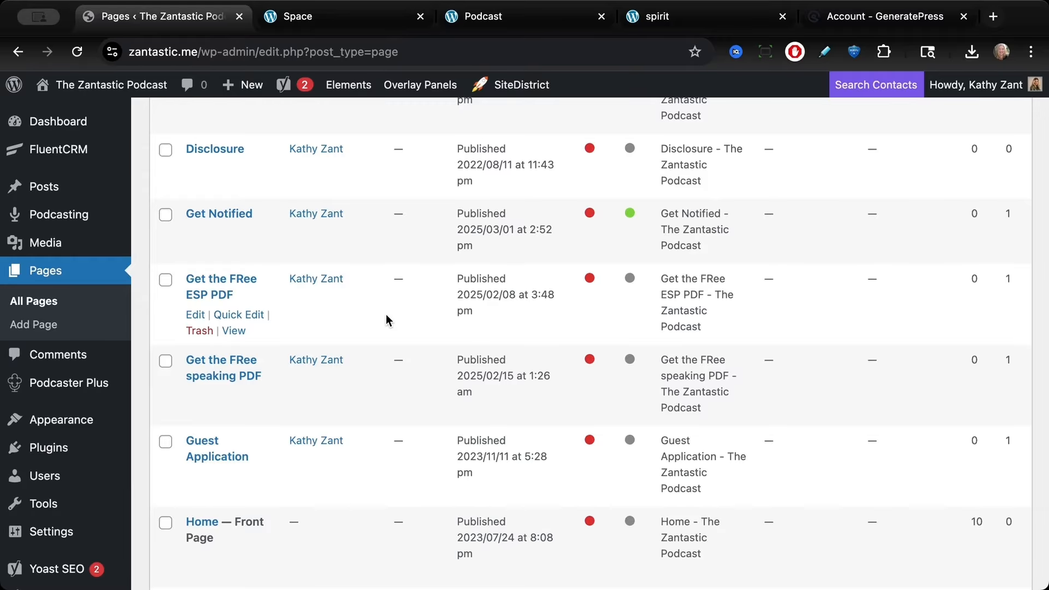
scroll(386, 321, "up", 2)
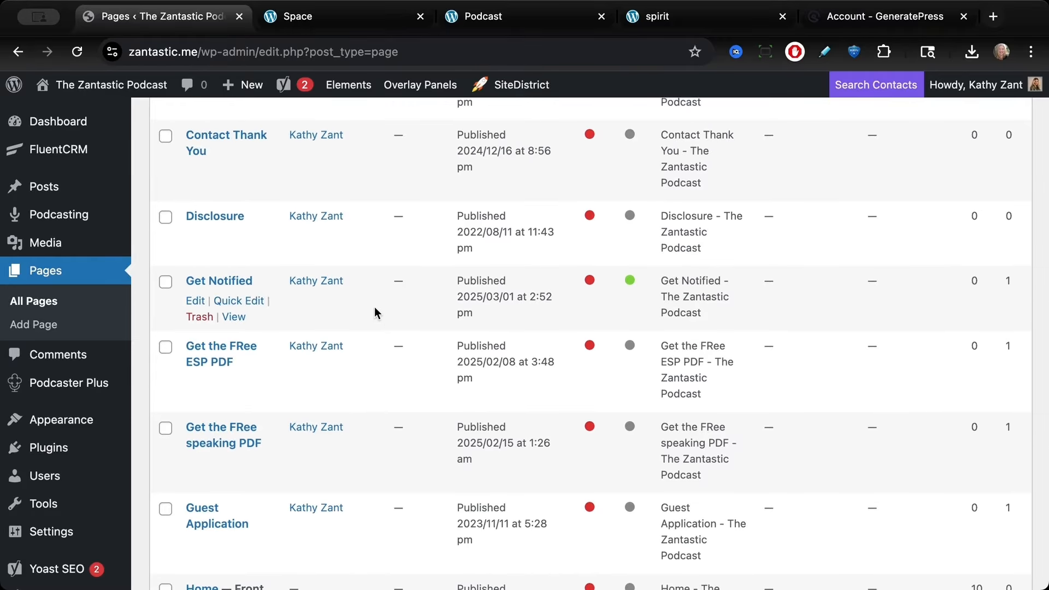
scroll(357, 342, "up", 1)
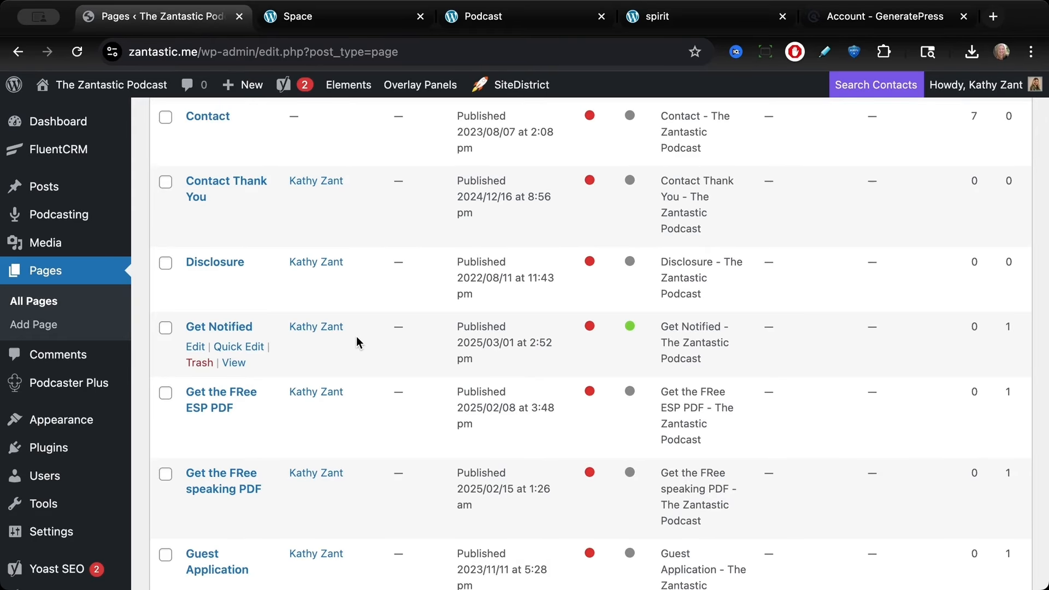
scroll(357, 342, "up", 4)
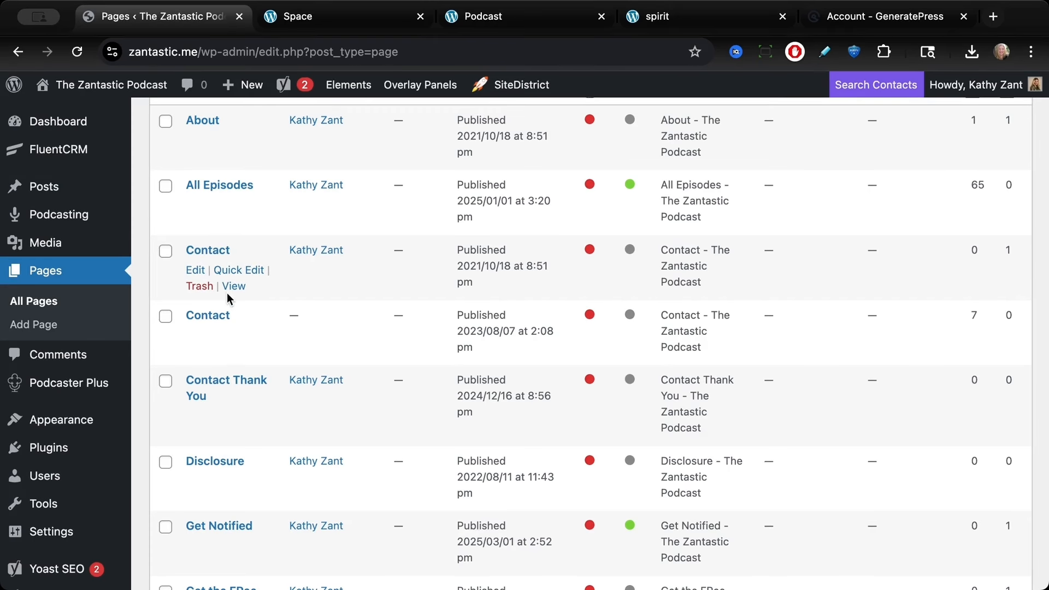
Step: Compare the two Contact pages' quick-edit details and view the imported Contact page on the site
left_click(236, 271)
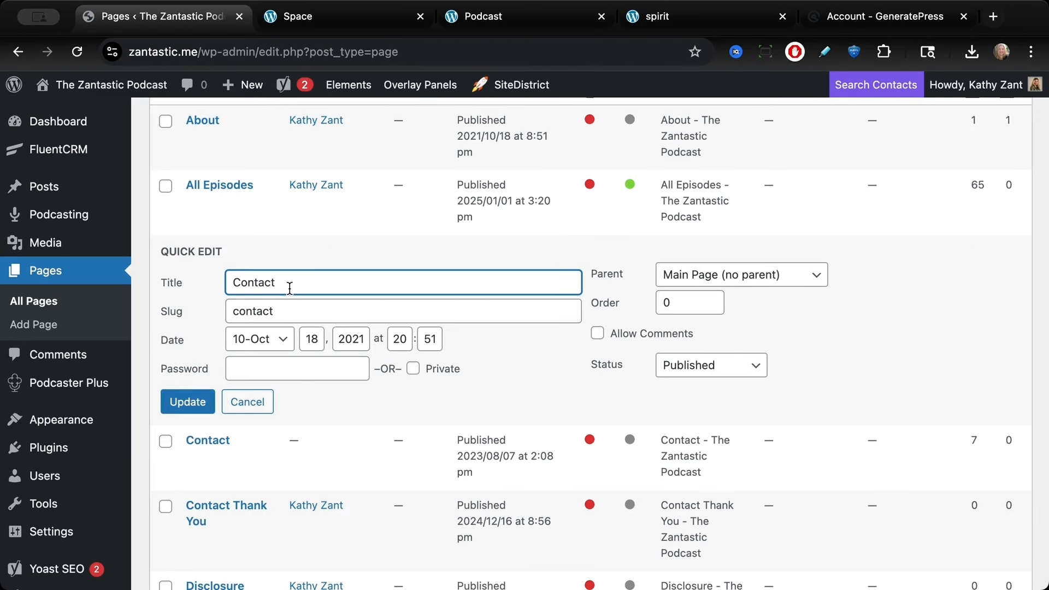
left_click(237, 461)
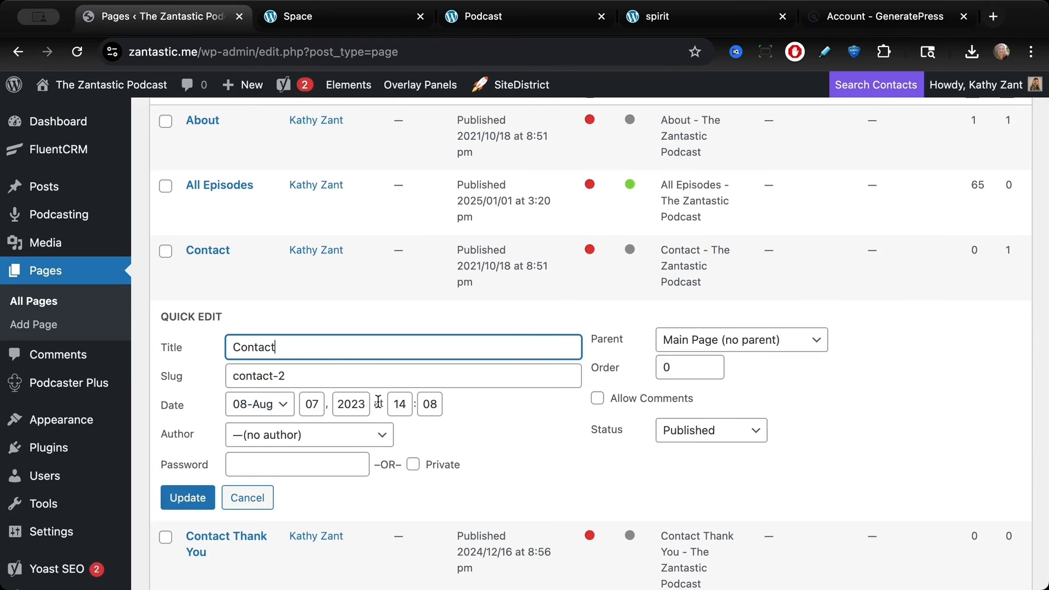
left_click(232, 352)
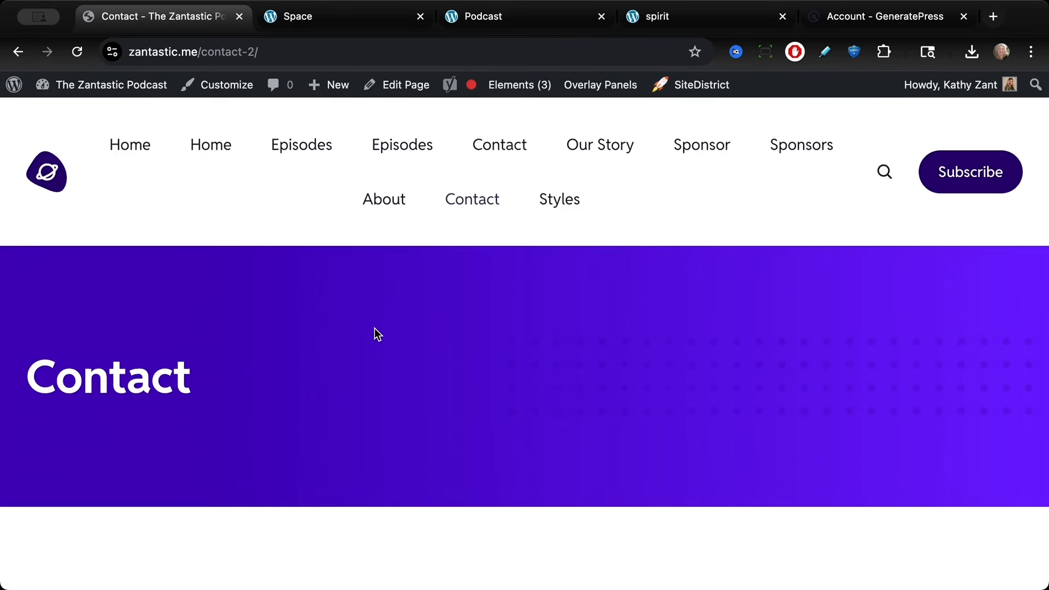
scroll(375, 328, "down", 10)
scroll(370, 306, "up", 10)
left_click(18, 52)
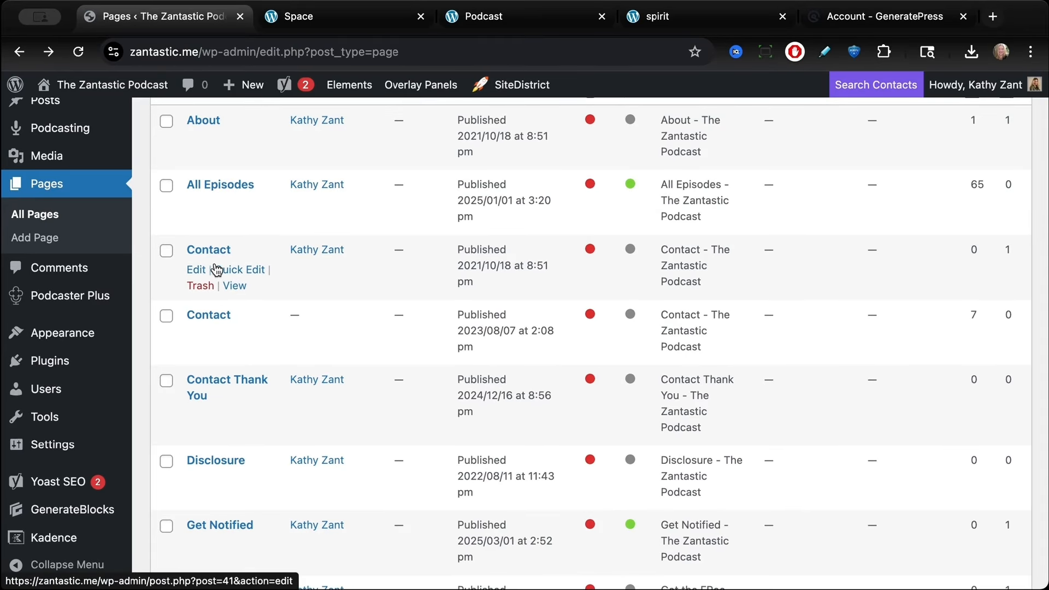
Step: Quick-edit the older Contact page, renaming it to "Contact old" with slug contact-old
left_click(226, 271)
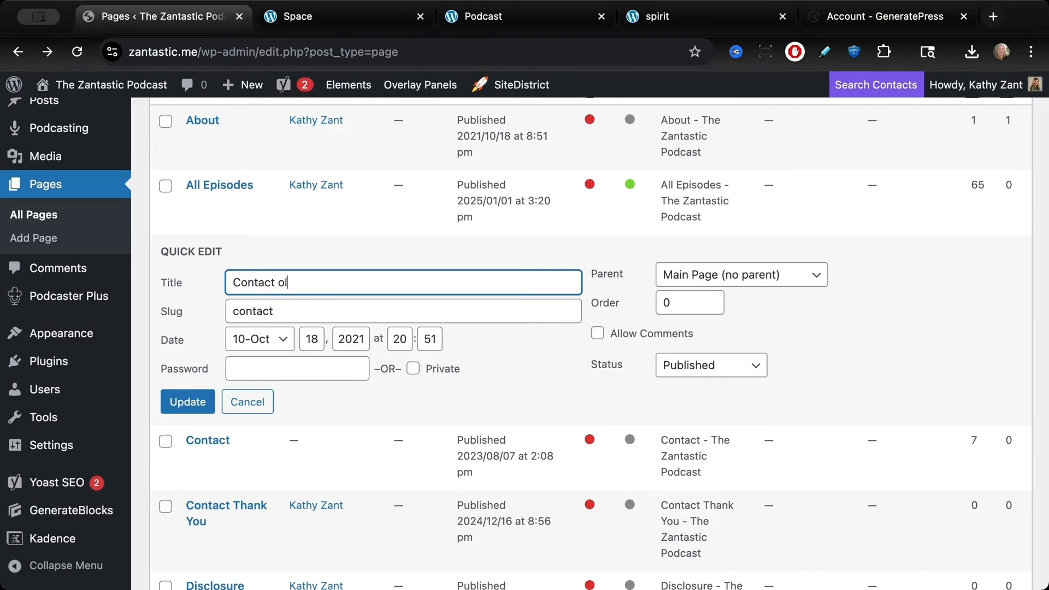
left_click(301, 314)
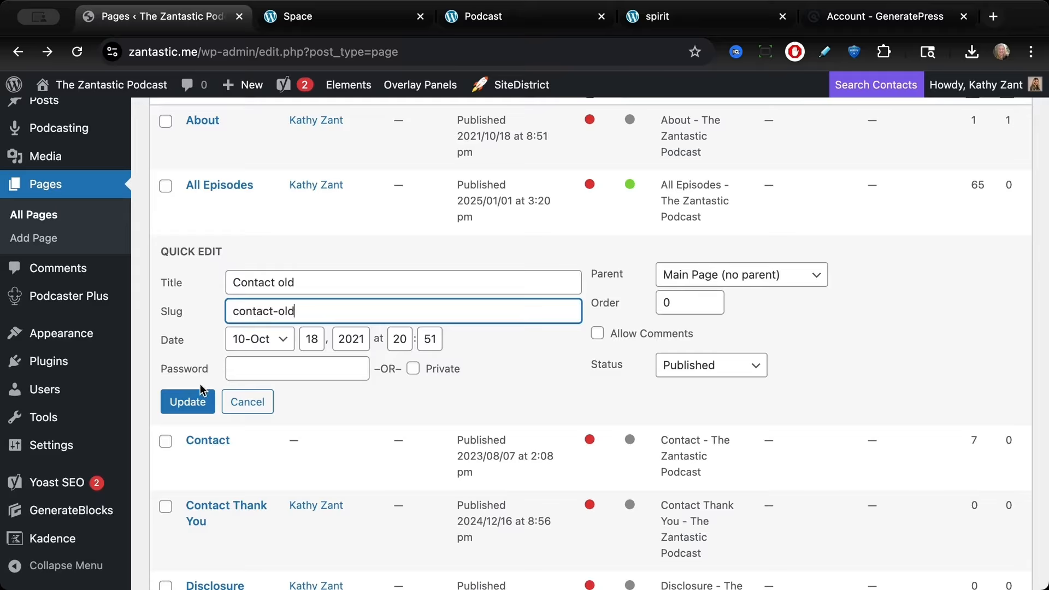
left_click(208, 402)
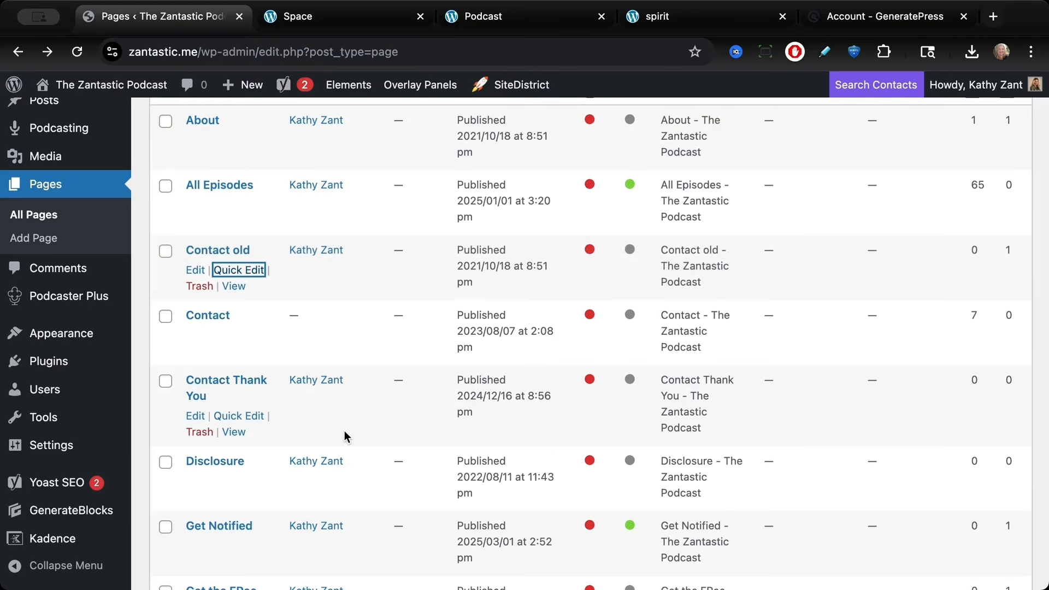
Step: Quick-edit the older 2021 Home page, renaming its title to "Home old"
scroll(345, 434, "down", 10)
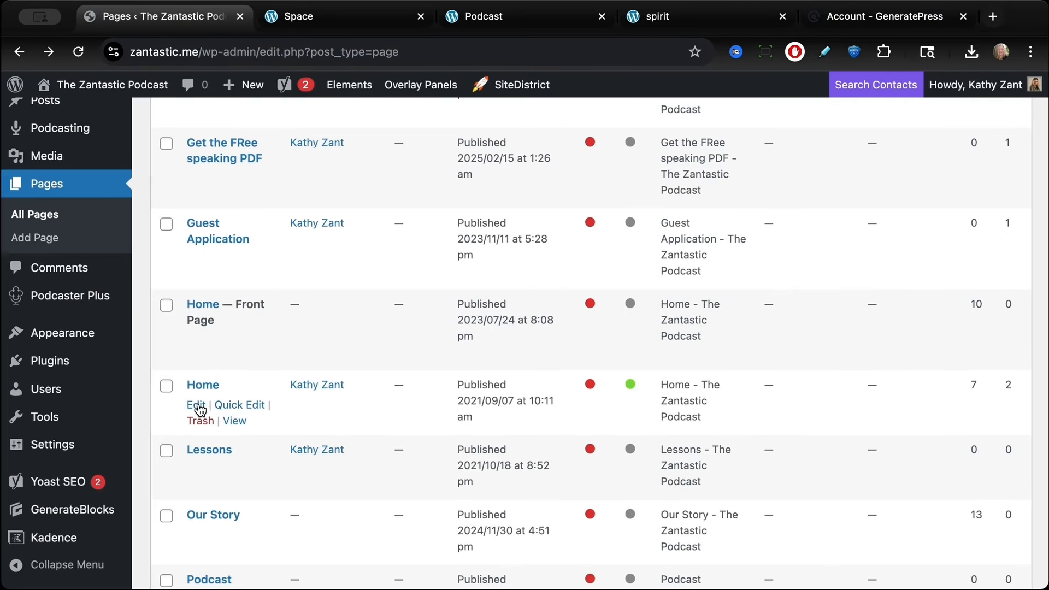
left_click(225, 403)
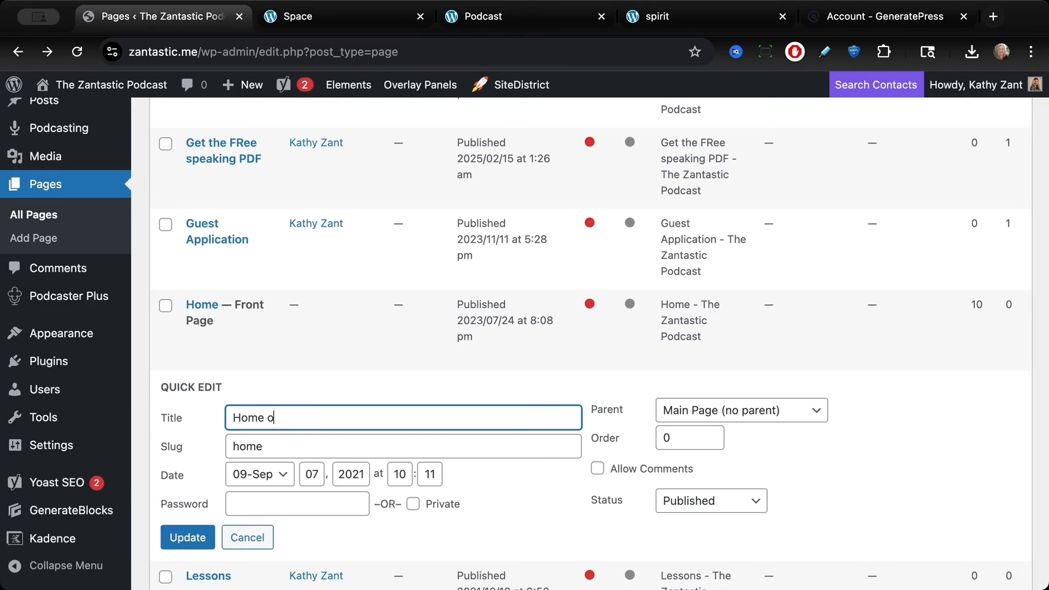
left_click(274, 441)
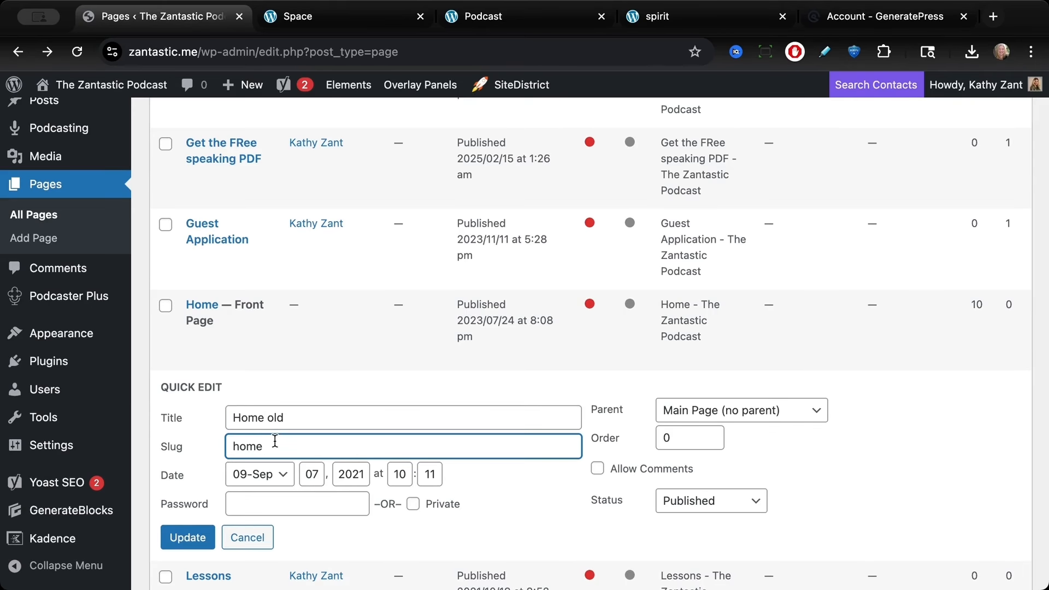
key("Return")
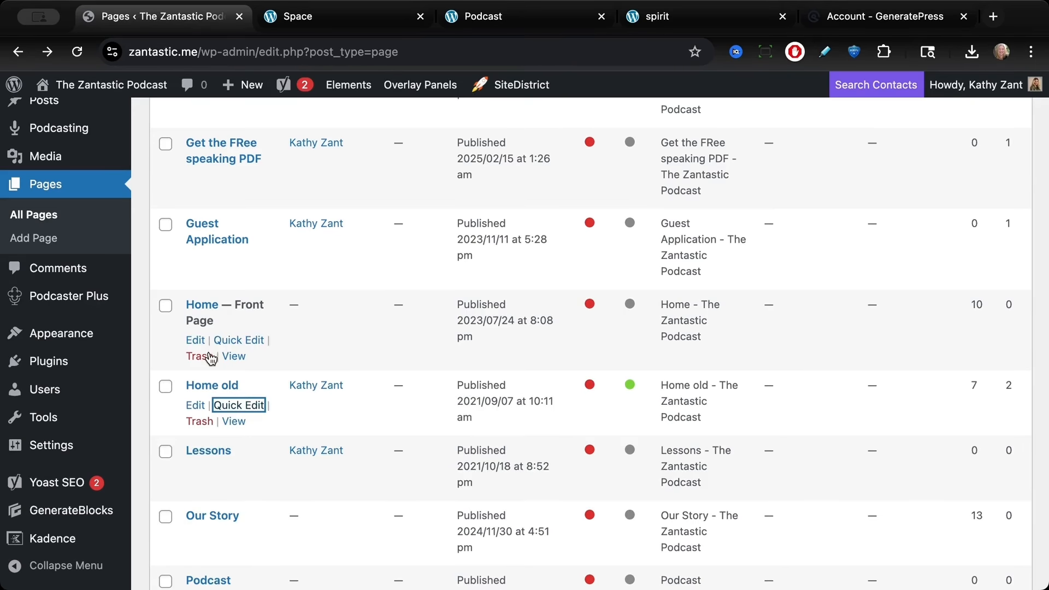
Step: Quick-edit the front-page Home page, changing its slug to home, and update it
left_click(224, 340)
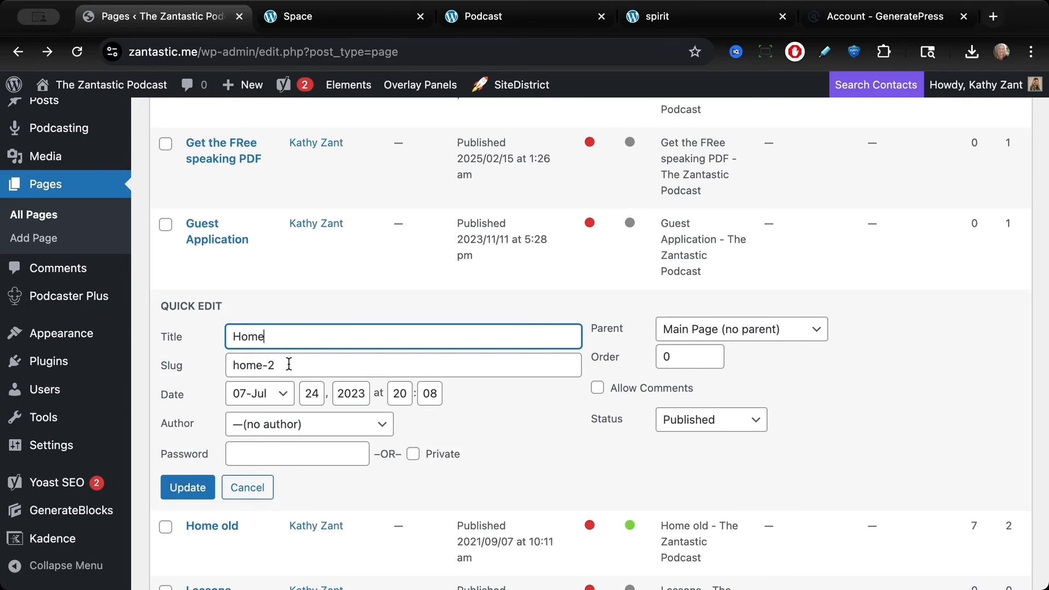
left_click(288, 365)
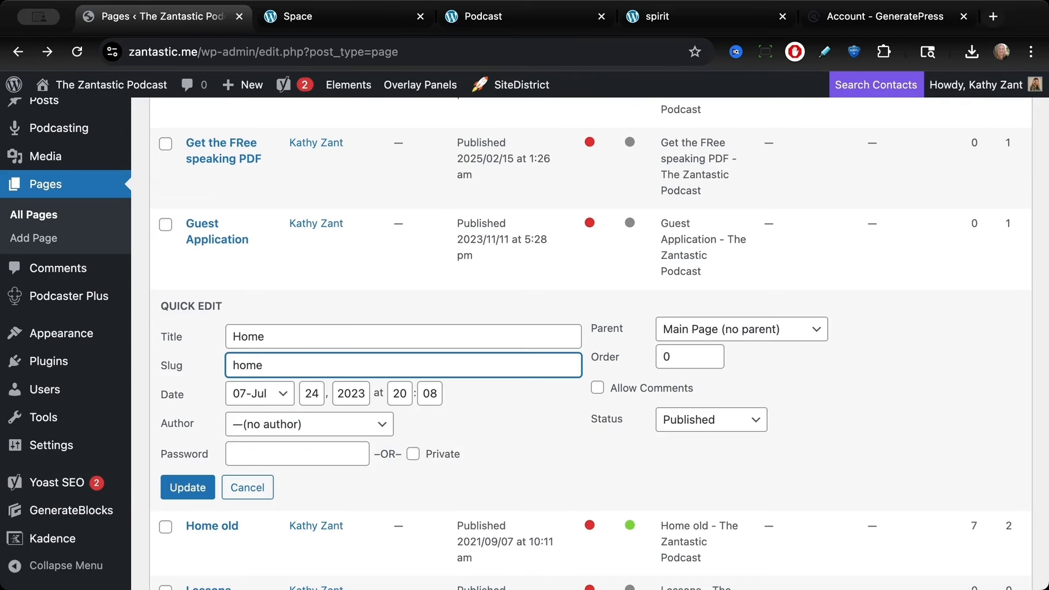
left_click(185, 488)
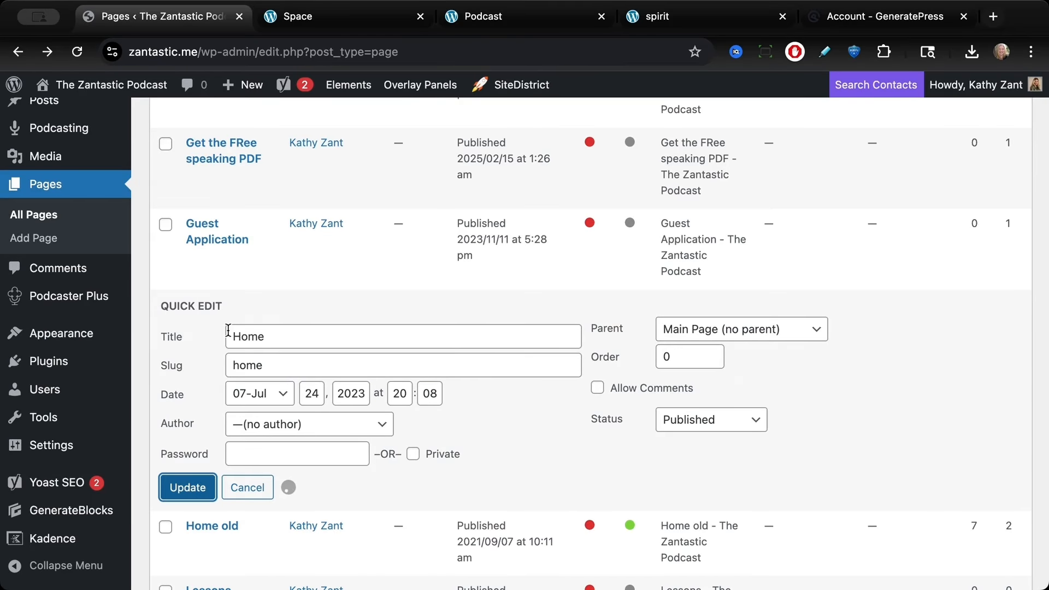
Step: View the live site's navigation and compare it with the Space demo site's menu
scroll(228, 329, "up", 7)
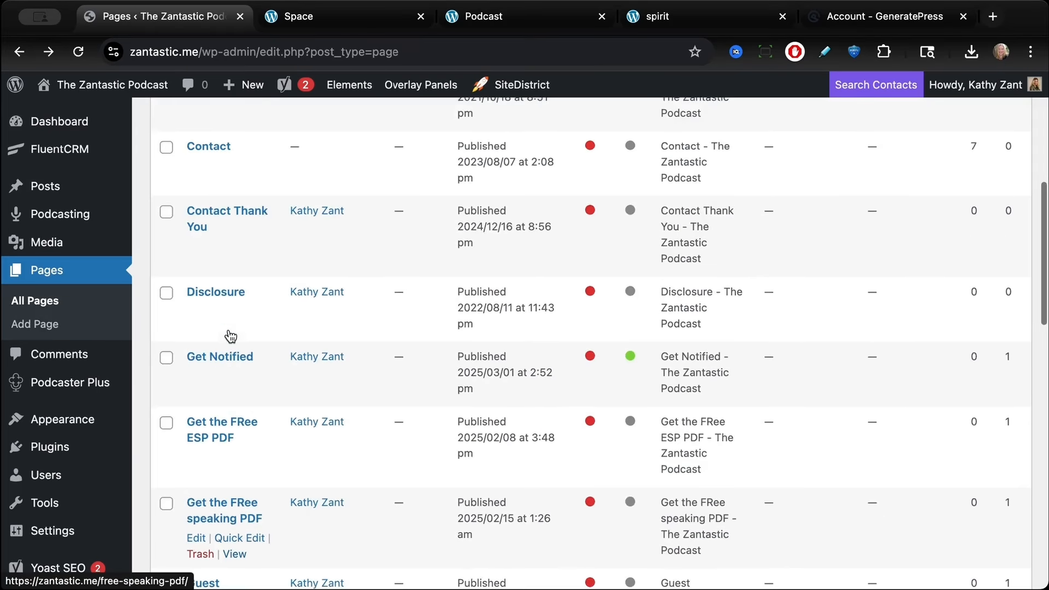
scroll(230, 336, "up", 1)
left_click(83, 115)
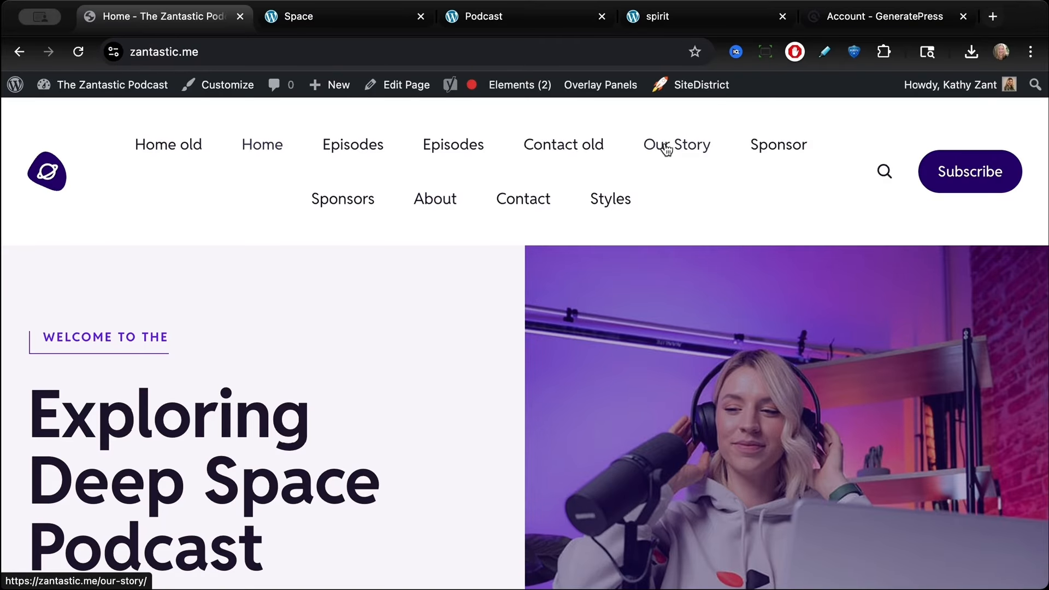
left_click(290, 16)
scroll(337, 192, "up", 15)
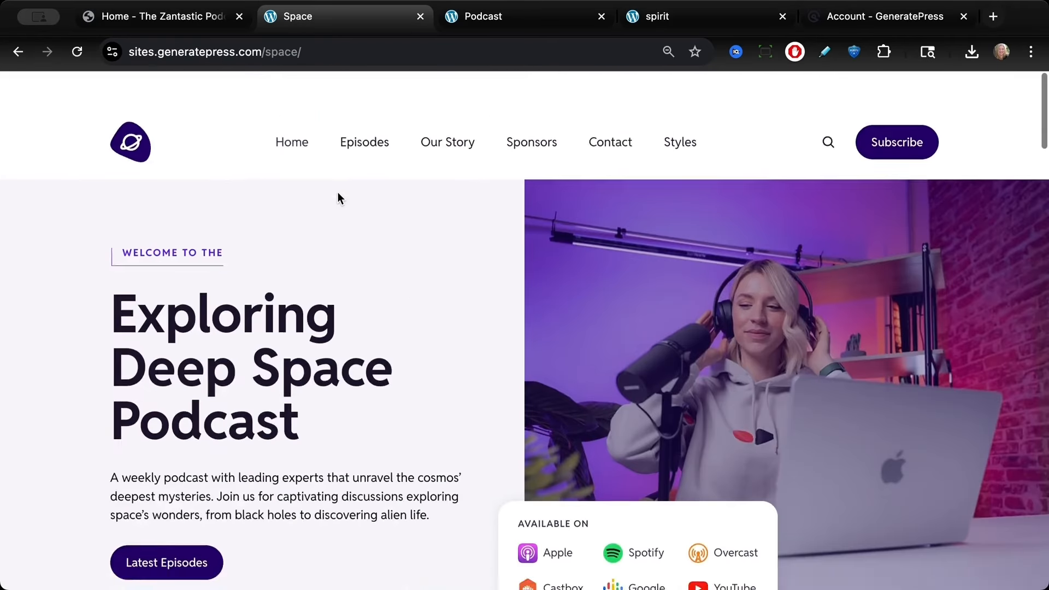
left_click(87, 10)
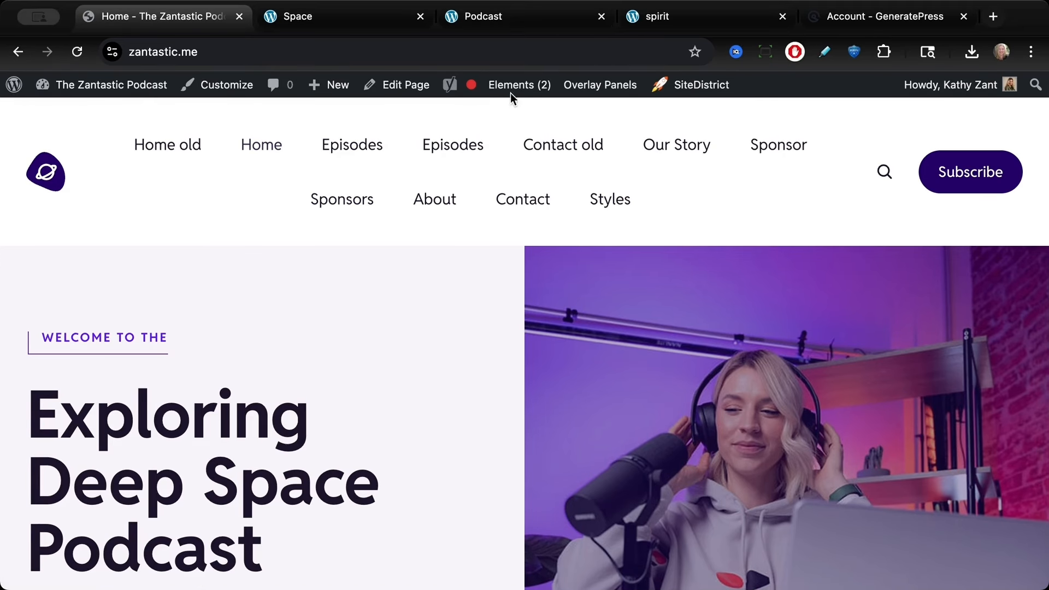
Step: Open the navigation menu editor and remove the Home old item from the menu
mouse_move(510, 83)
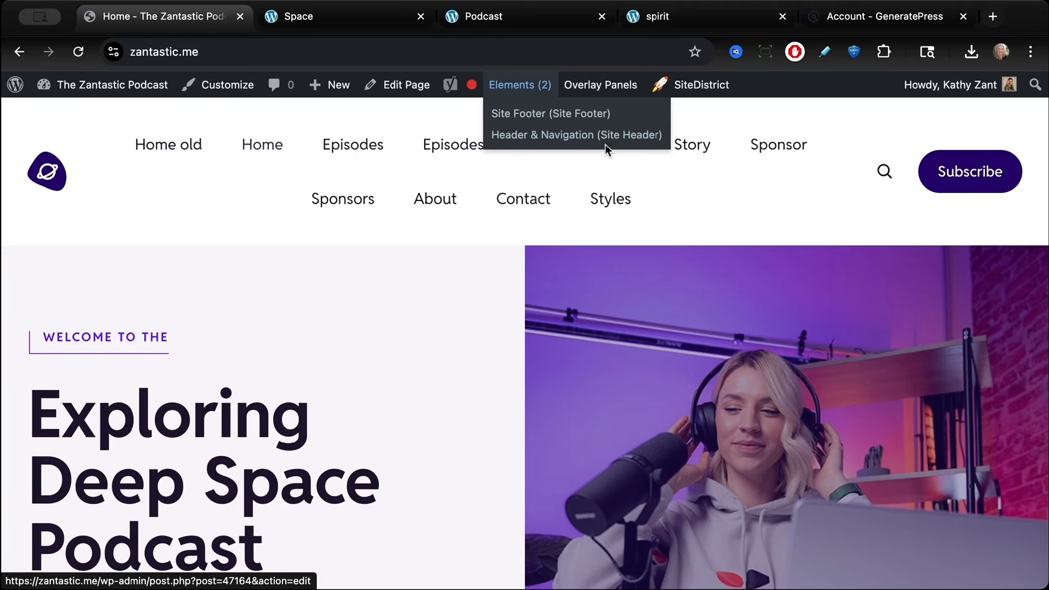
mouse_move(117, 89)
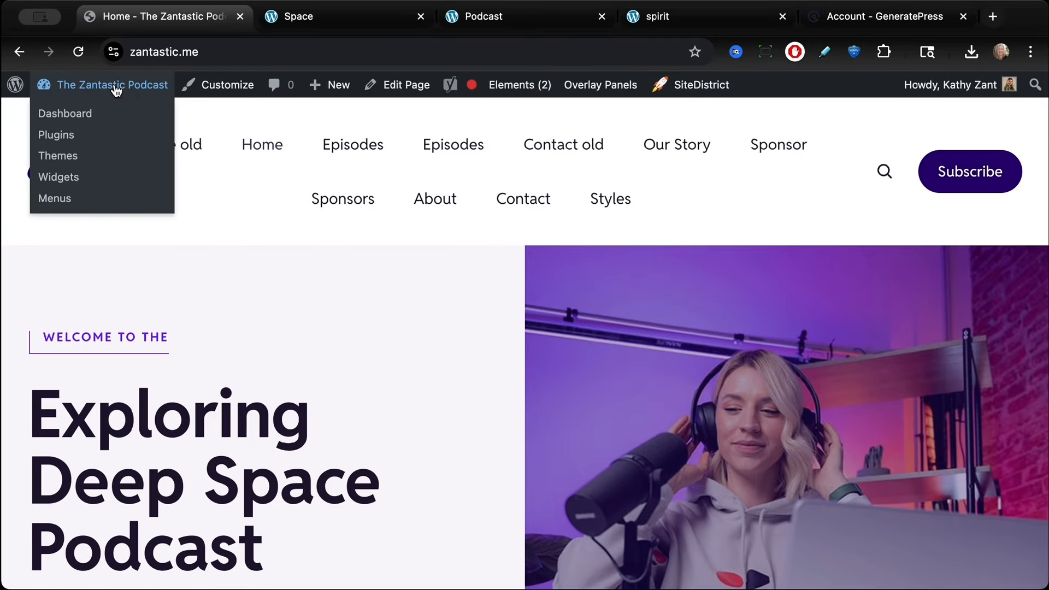
left_click(66, 209)
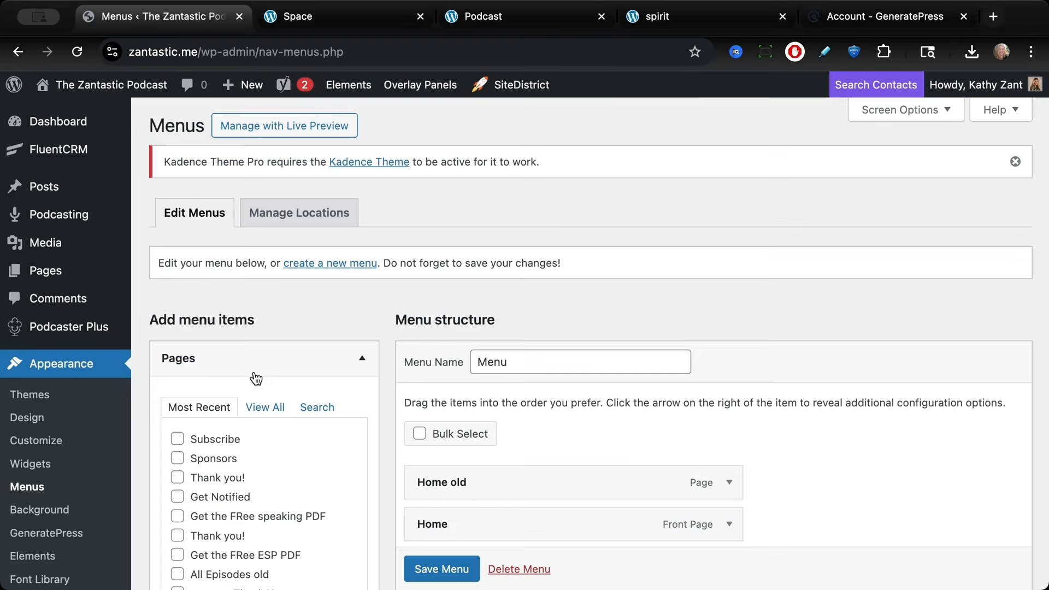
scroll(255, 365, "down", 4)
scroll(642, 310, "down", 2)
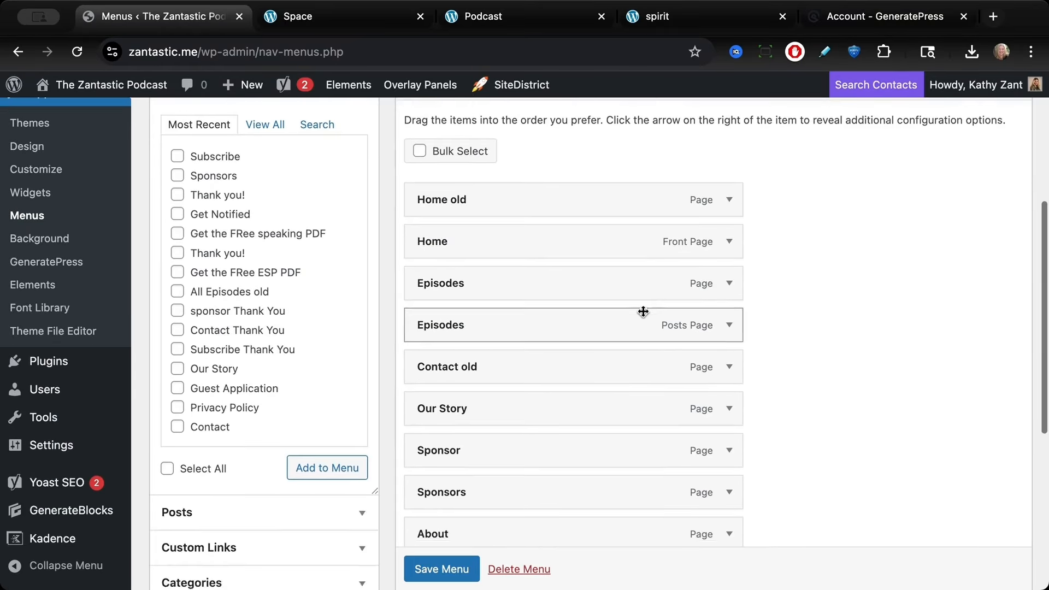
left_click(727, 180)
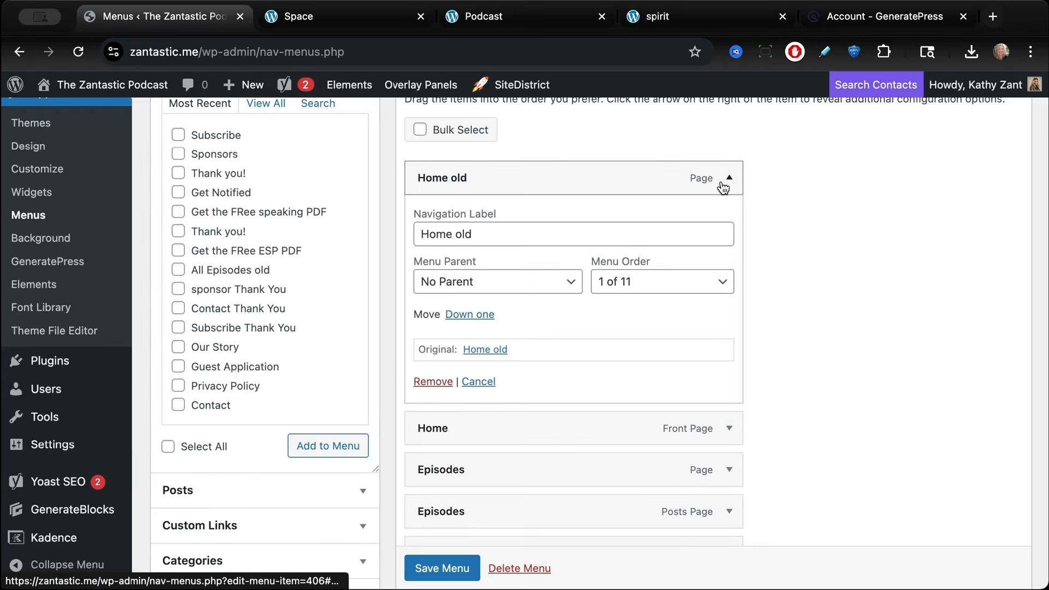
left_click(429, 382)
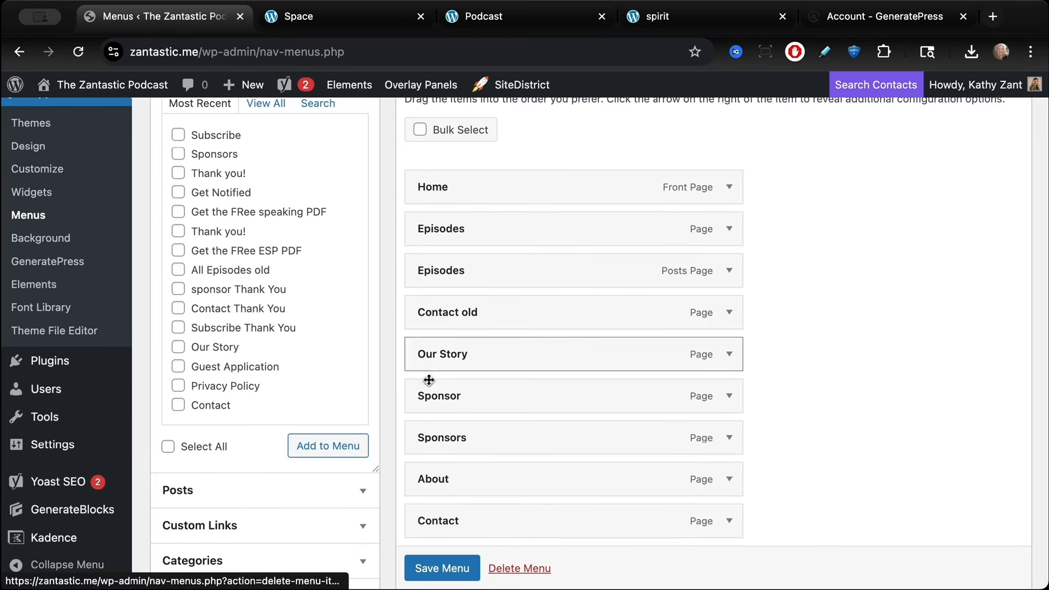
Step: Remove the Contact old and About items from the menu
left_click(728, 304)
left_click(433, 507)
scroll(635, 426, "down", 2)
left_click(727, 334)
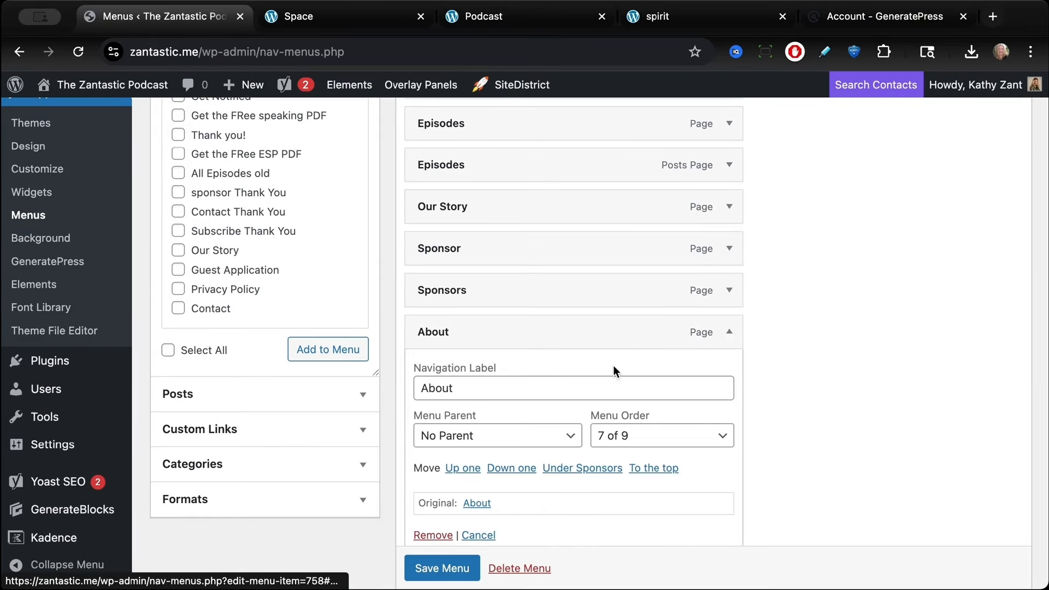
left_click(433, 536)
Step: Remove the Sponsor and Styles items from the menu
left_click(731, 239)
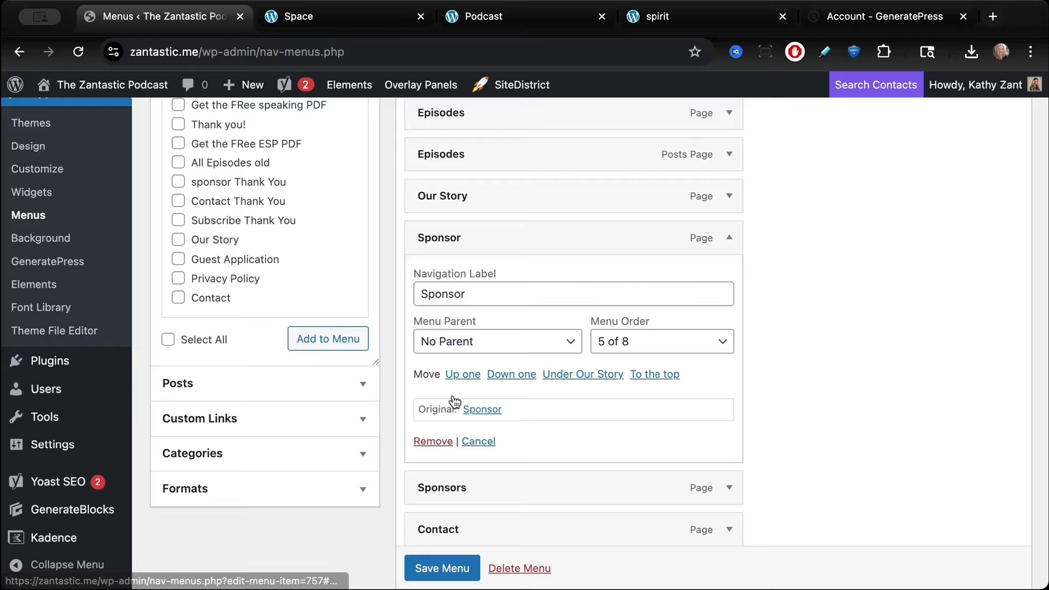
left_click(431, 442)
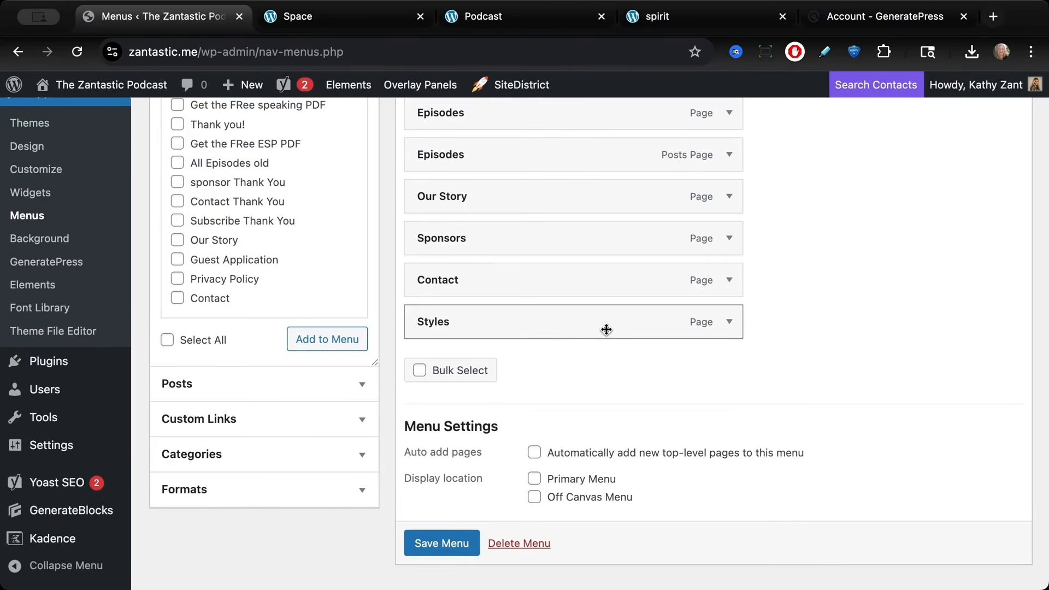
left_click(729, 323)
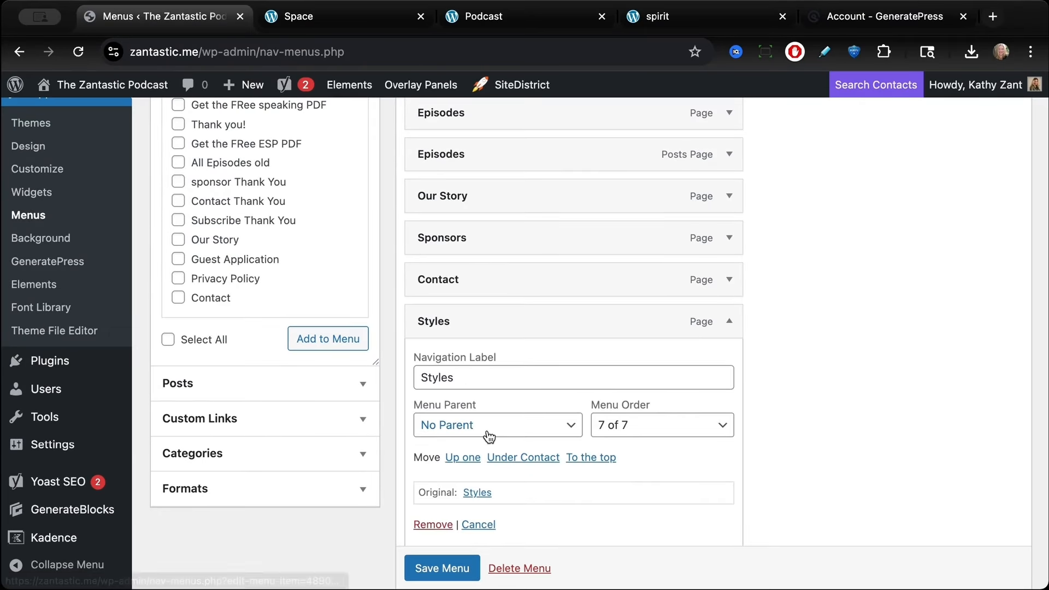
scroll(490, 435, "down", 3)
left_click(433, 393)
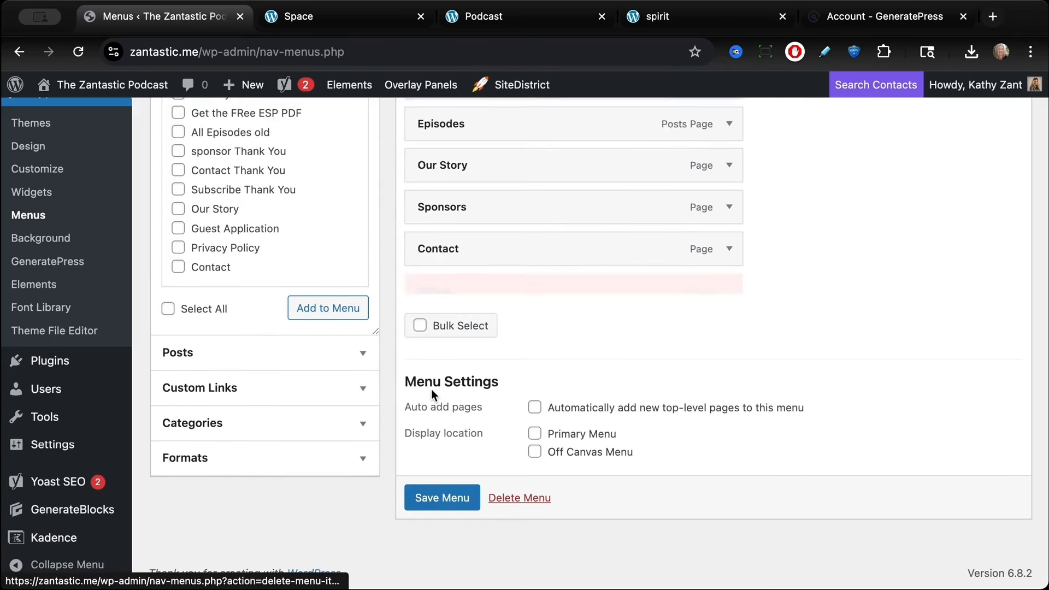
Step: Remove the Episodes item linked to All Episodes old, then save the menu
scroll(601, 355, "up", 5)
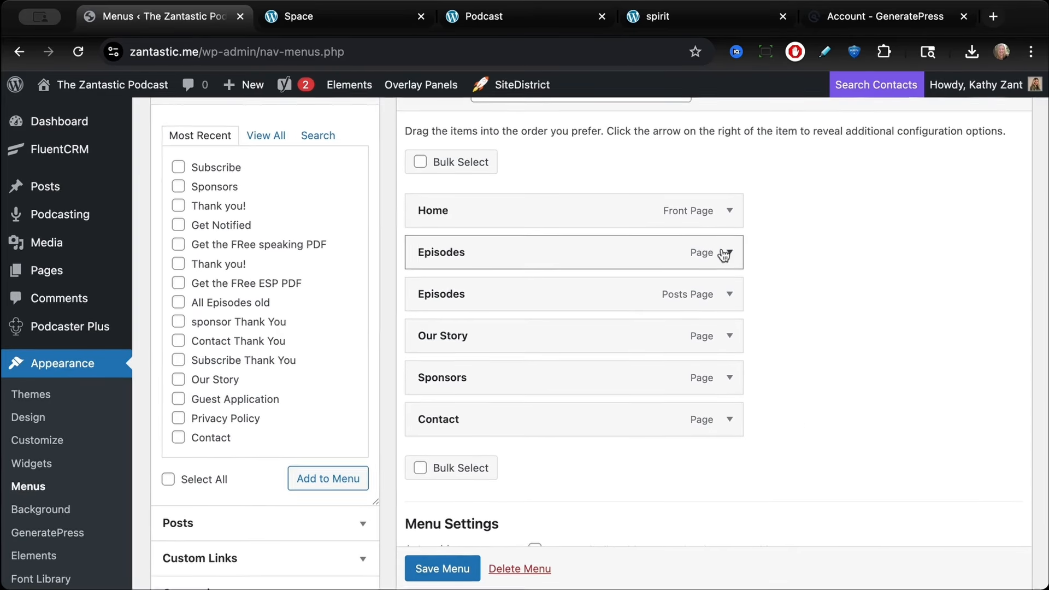
left_click(730, 253)
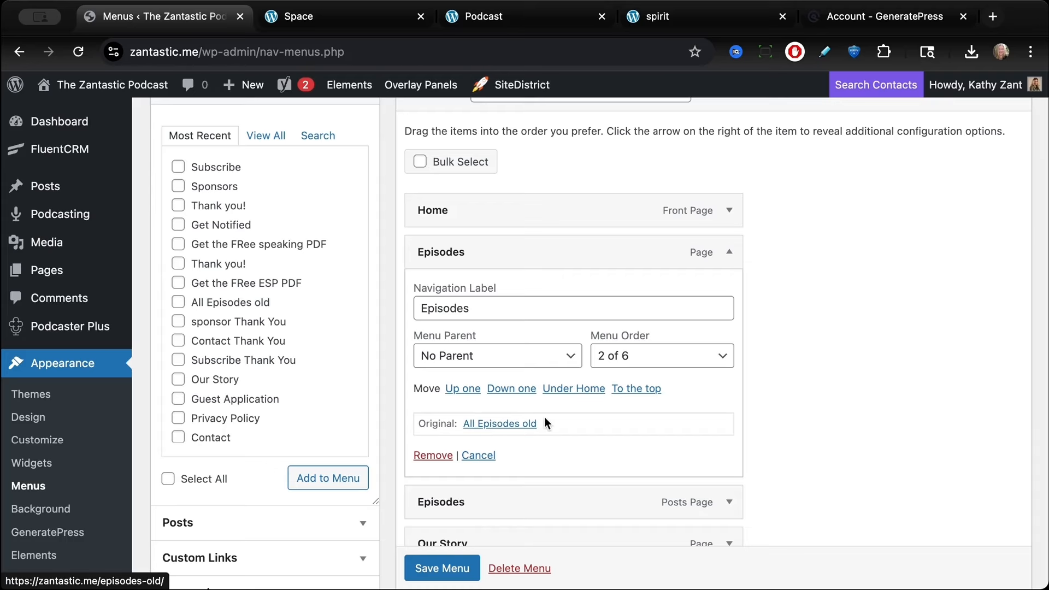
left_click(428, 455)
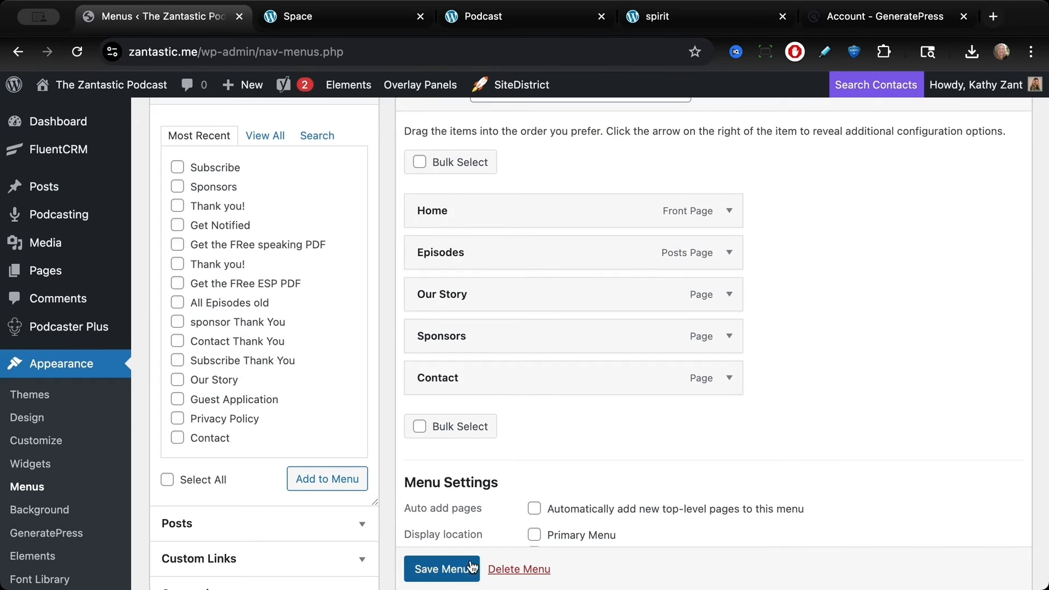
left_click(441, 568)
Step: View the site to check the cleaned-up navigation menu
scroll(442, 569, "down", 1)
left_click(111, 85)
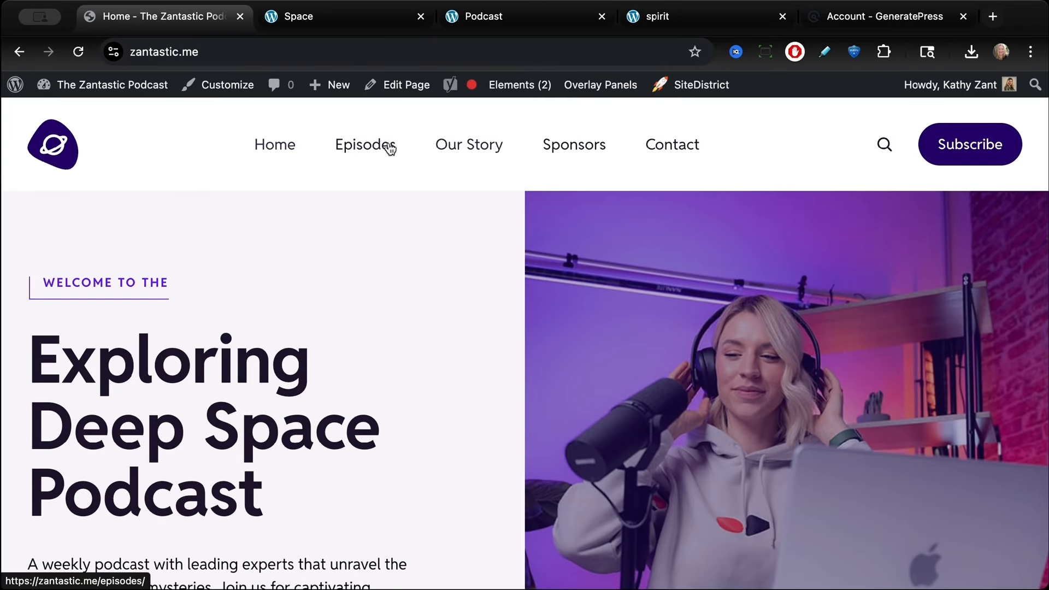
left_click(596, 140)
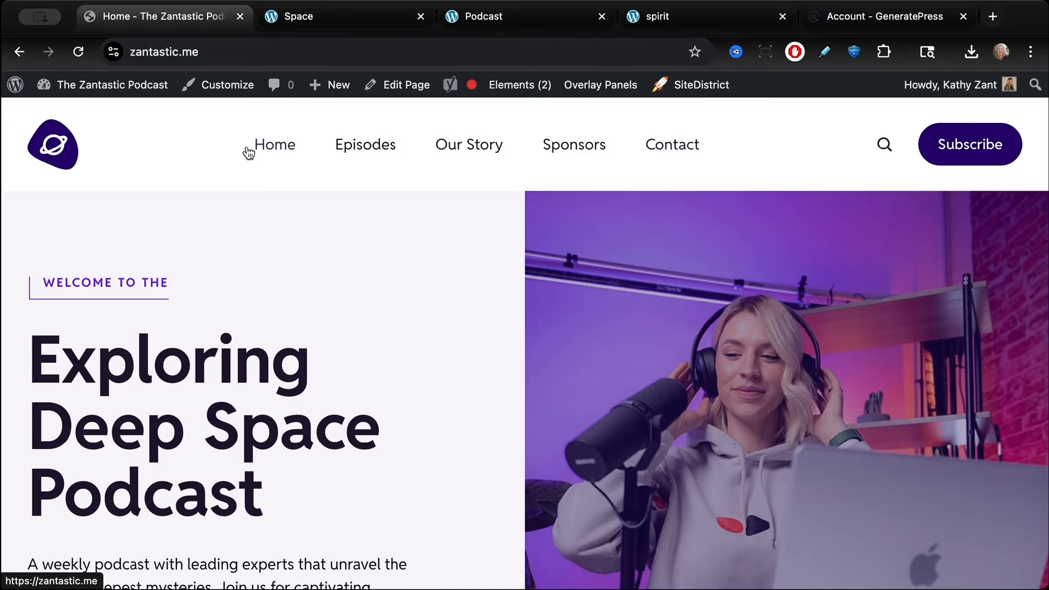
Step: Open the Header & Navigation element for editing and select its Logo image block
mouse_move(513, 86)
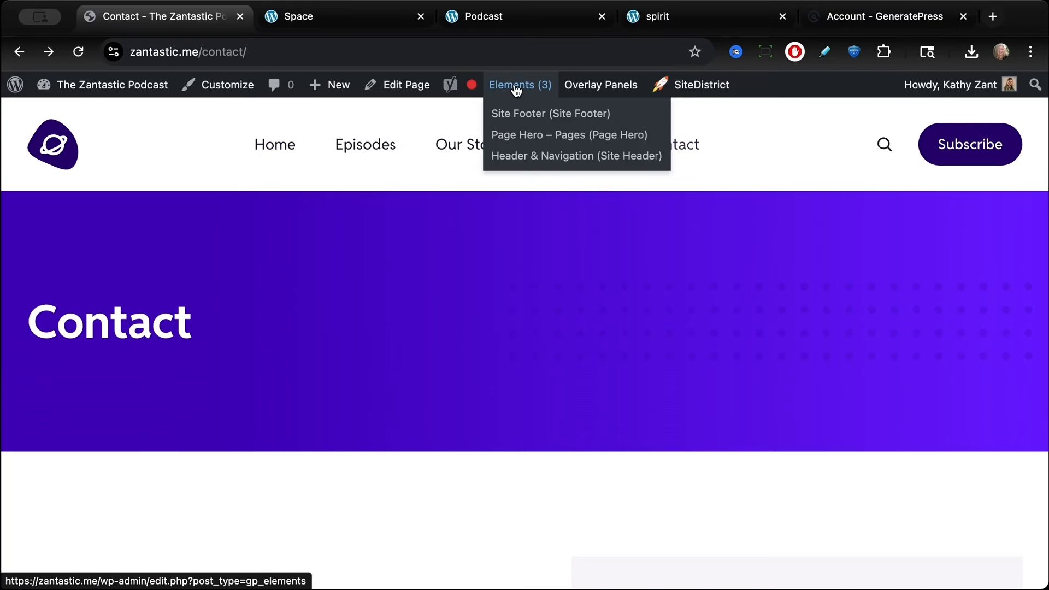
left_click(516, 158)
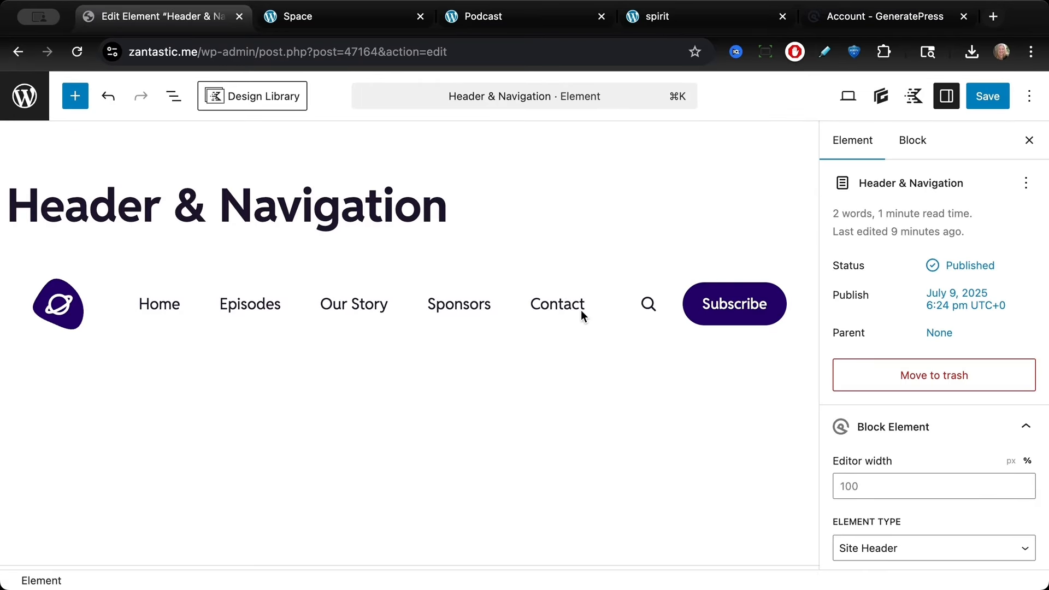
left_click(174, 96)
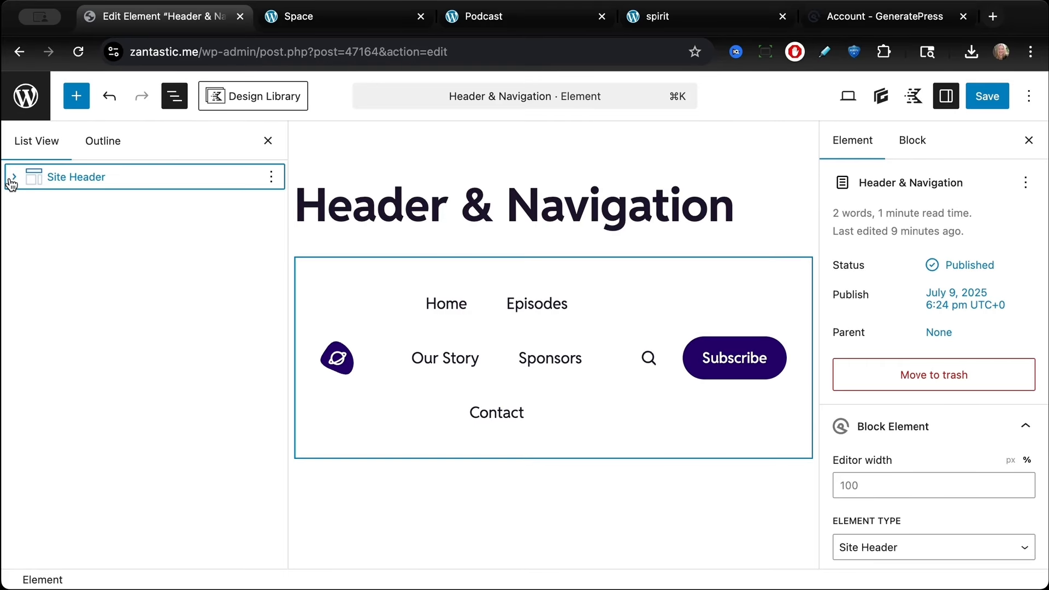
left_click(14, 177)
left_click(35, 203)
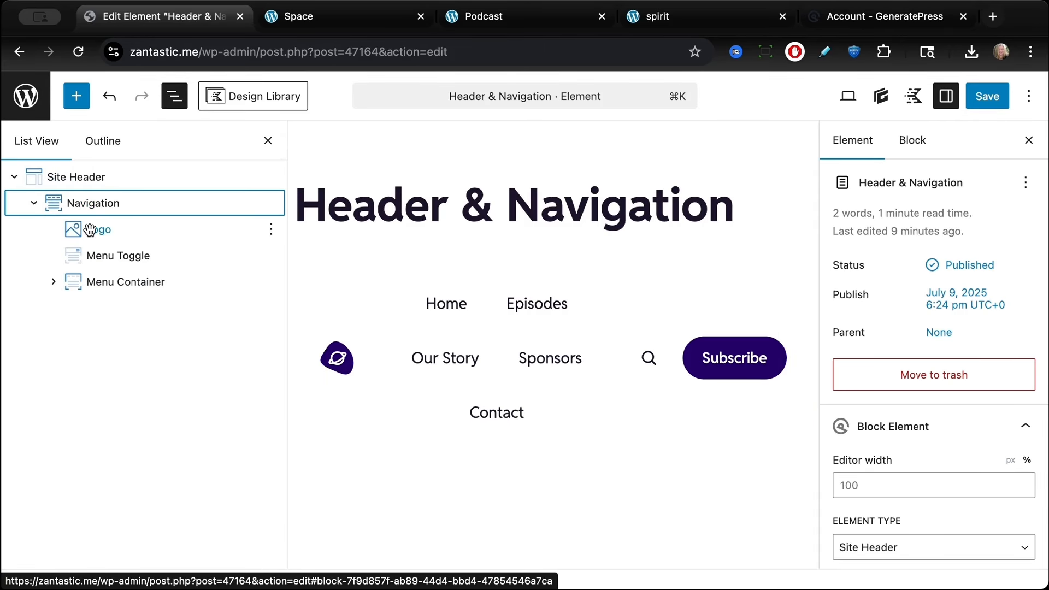
left_click(337, 363)
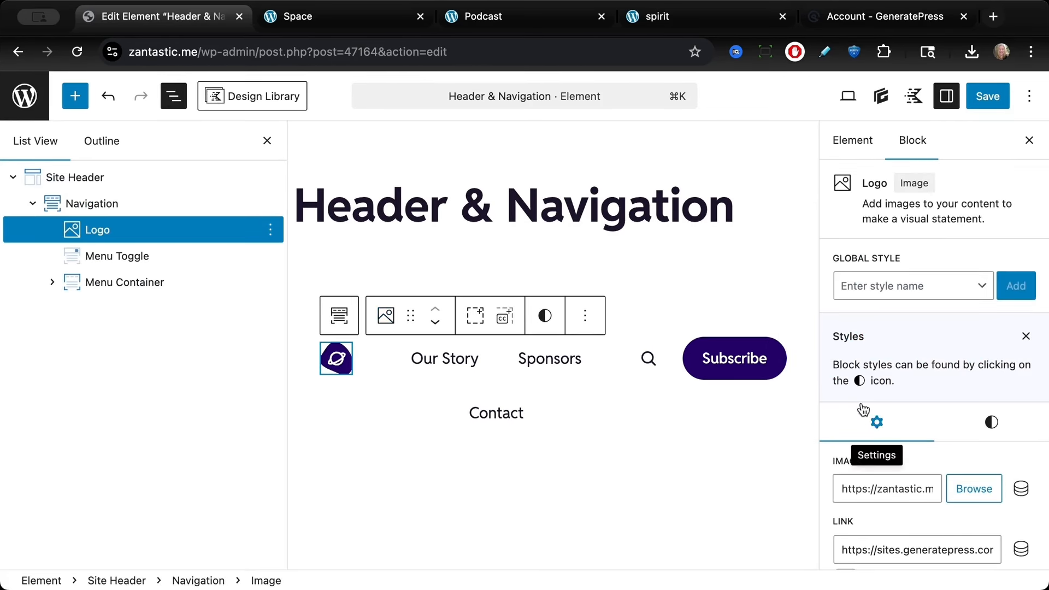
Step: Upload zantastic-podcast.png as the header logo image, giving it the alt text "Zan"
left_click(973, 491)
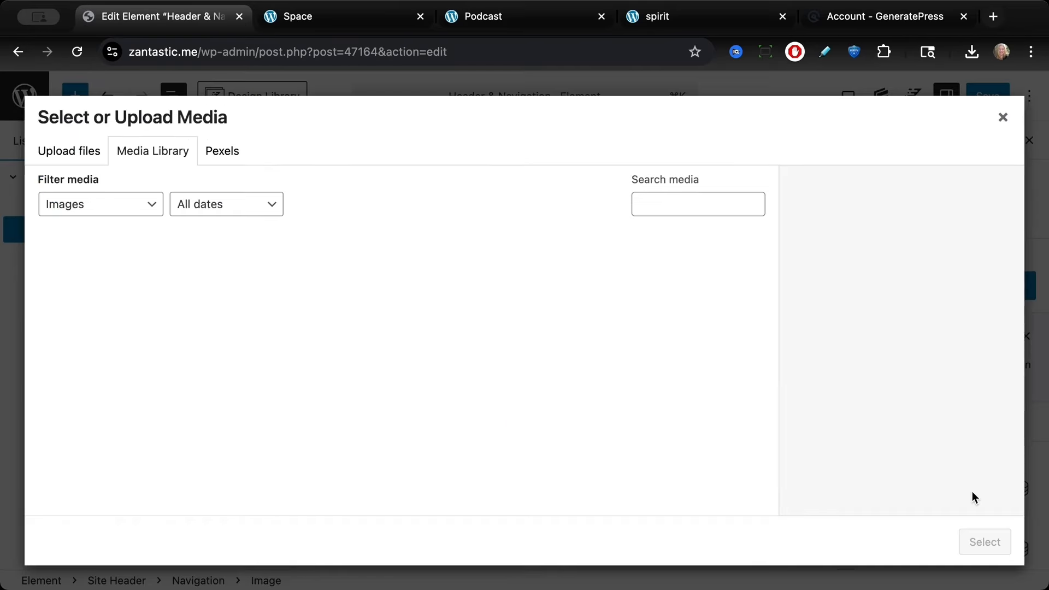
left_click(63, 158)
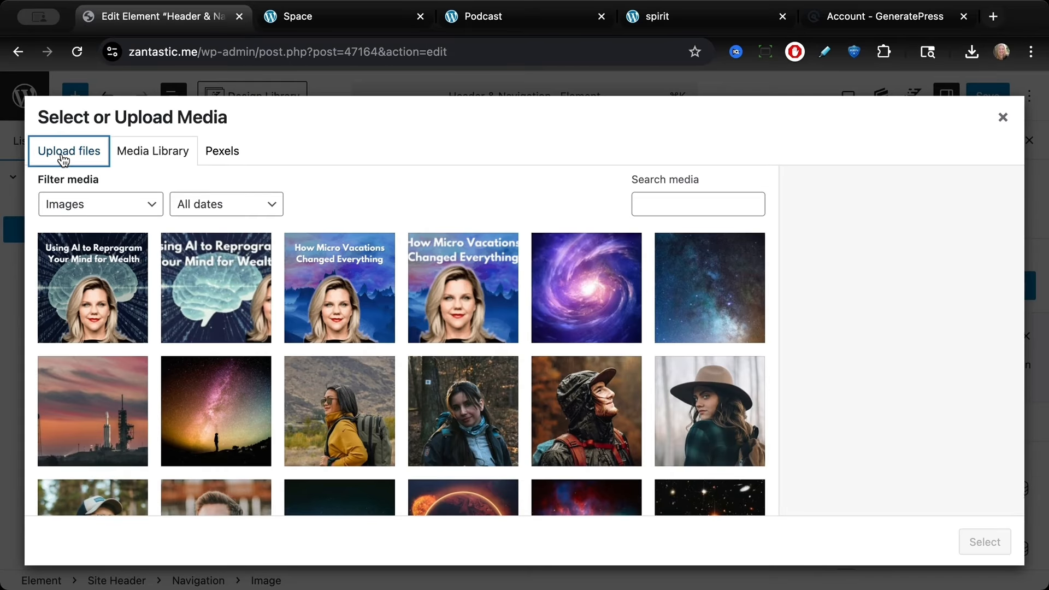
left_click(520, 363)
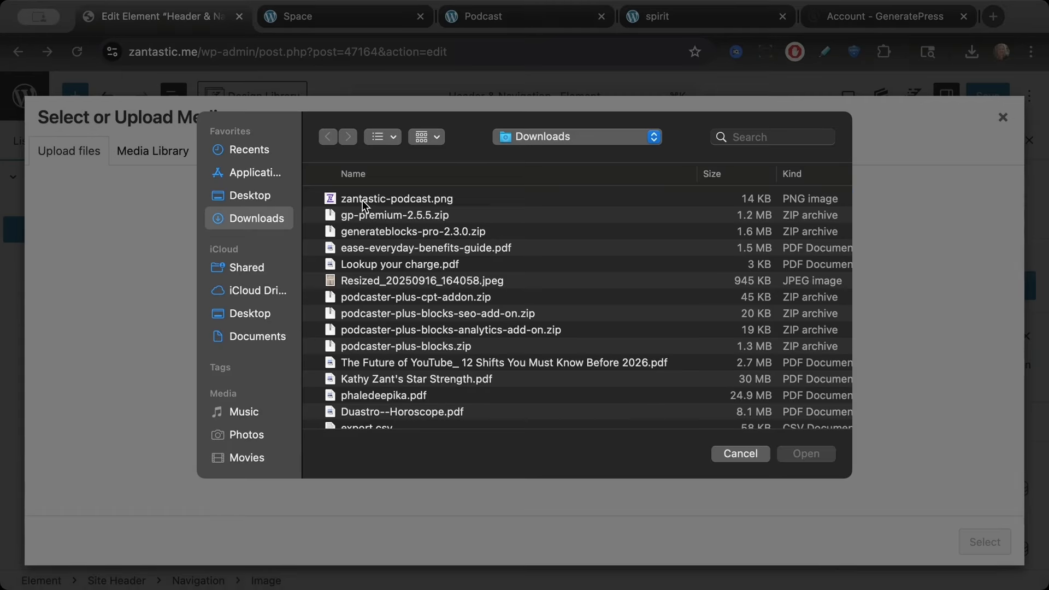
left_click(362, 200)
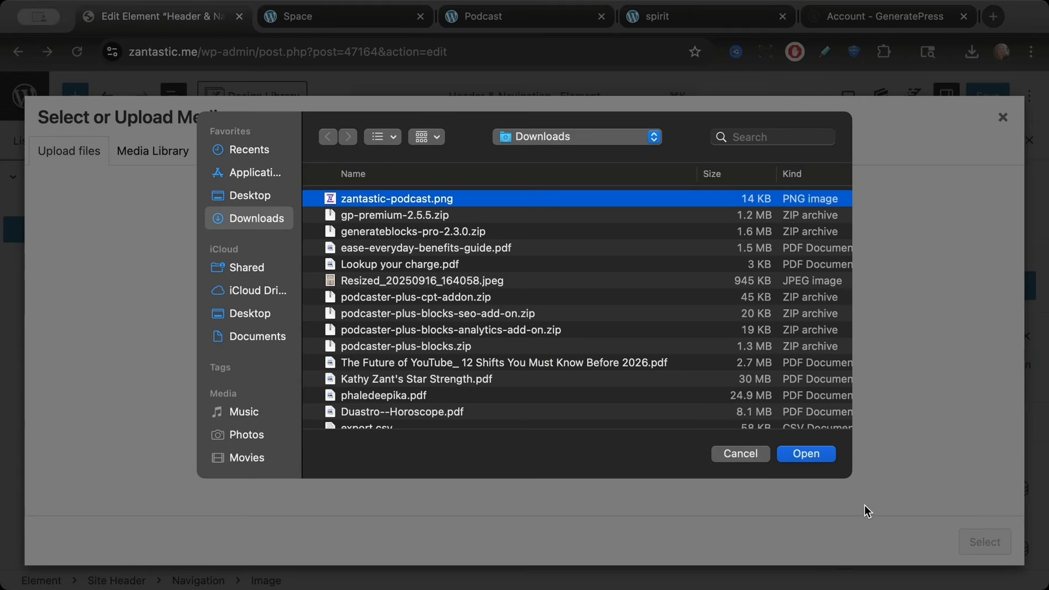
left_click(800, 455)
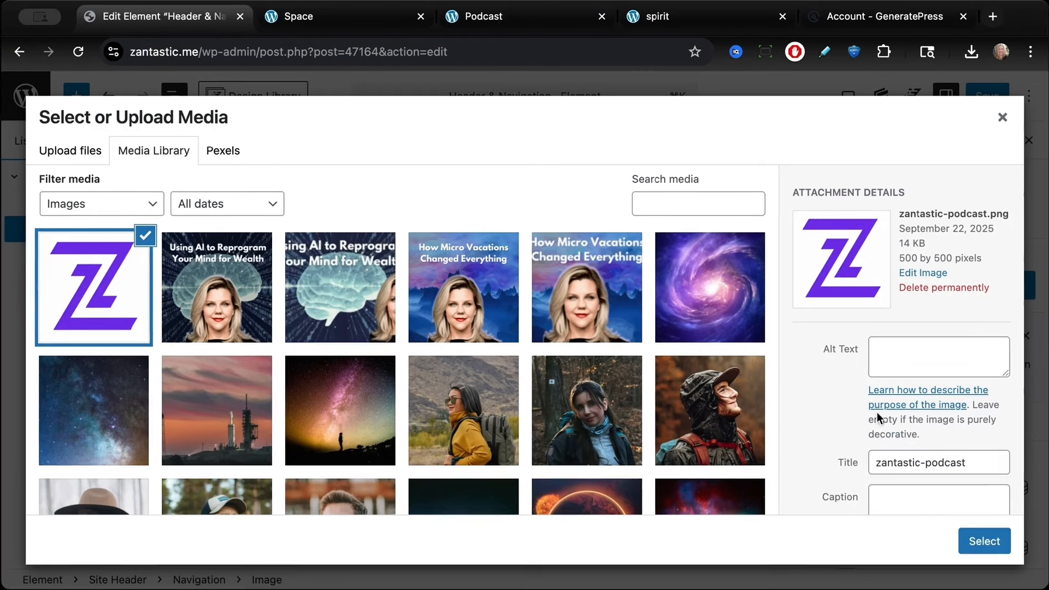
left_click(904, 361)
type("Z")
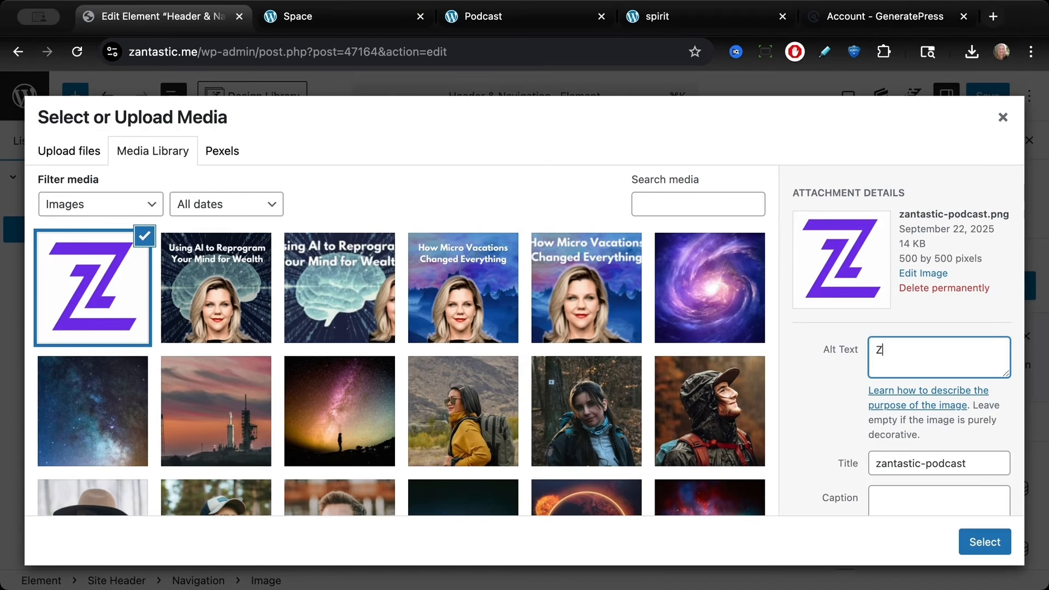
type("an")
left_click(972, 540)
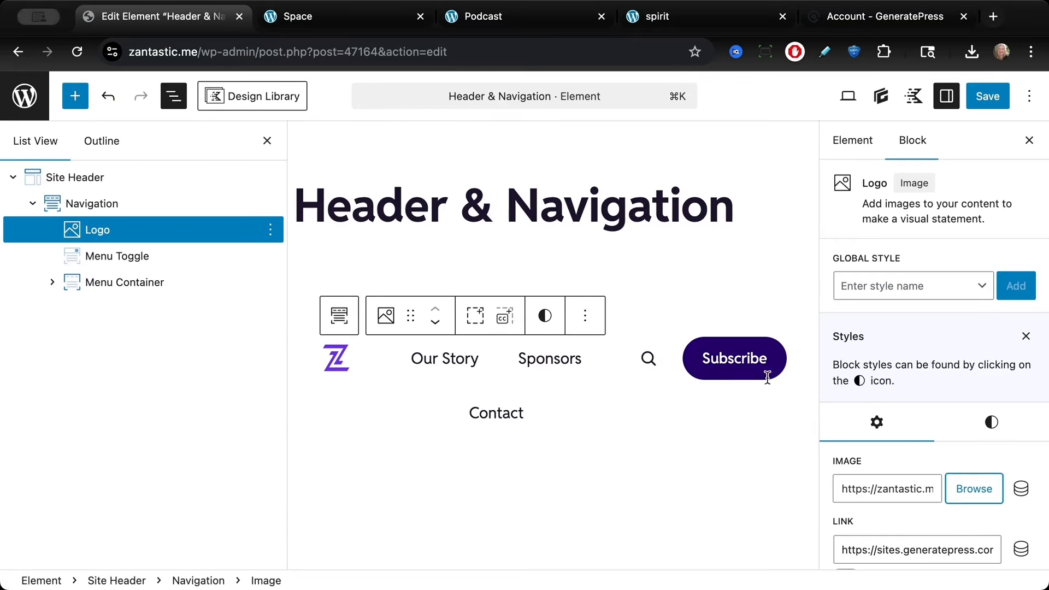
Step: Link the Subscribe button to the Subscribe page and save the element
left_click(743, 366)
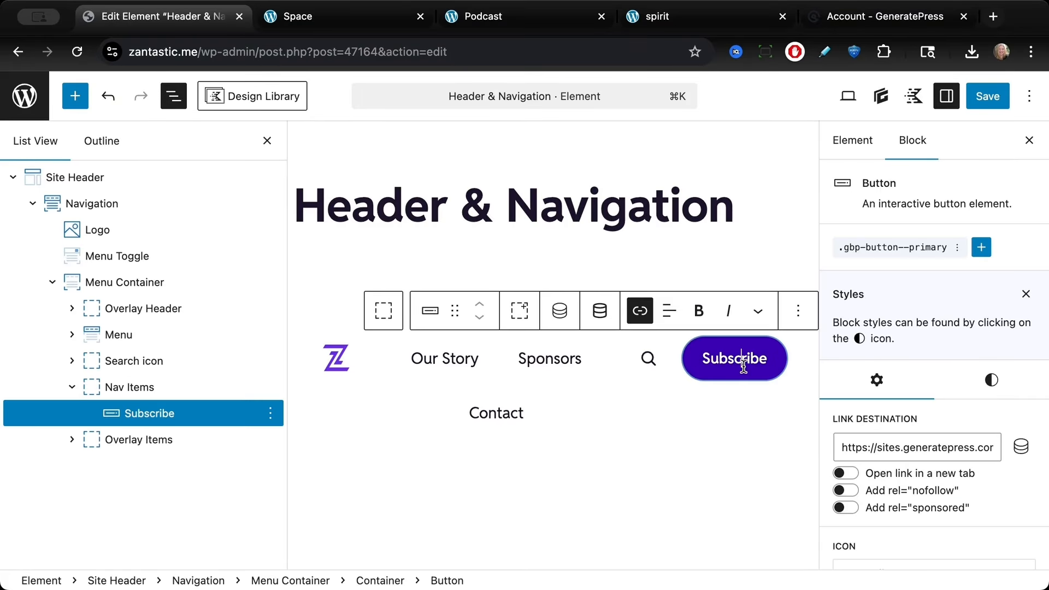
left_click(887, 452)
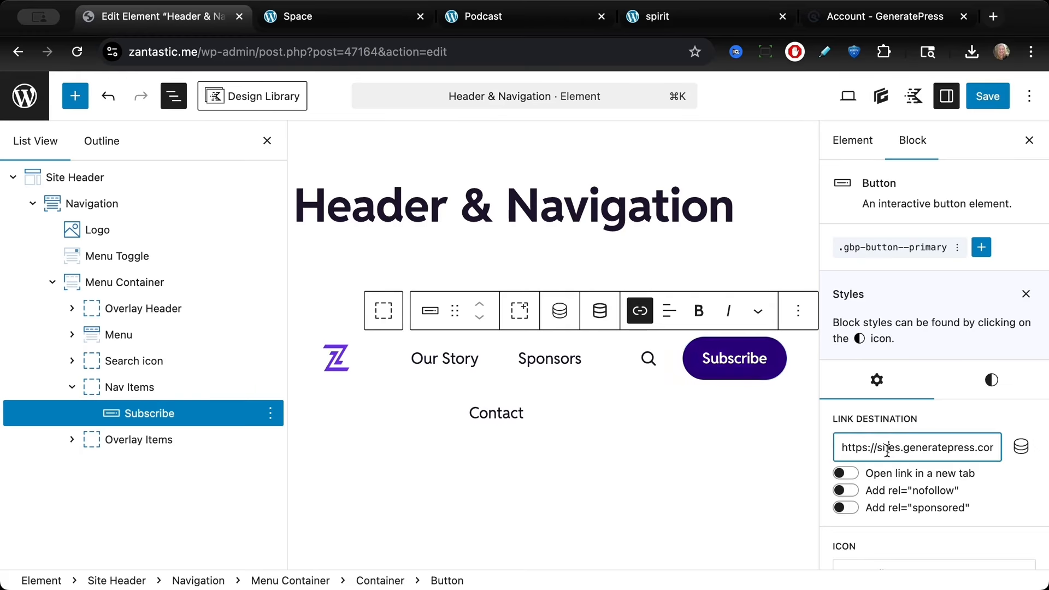
key("super+a")
key("BackSpace")
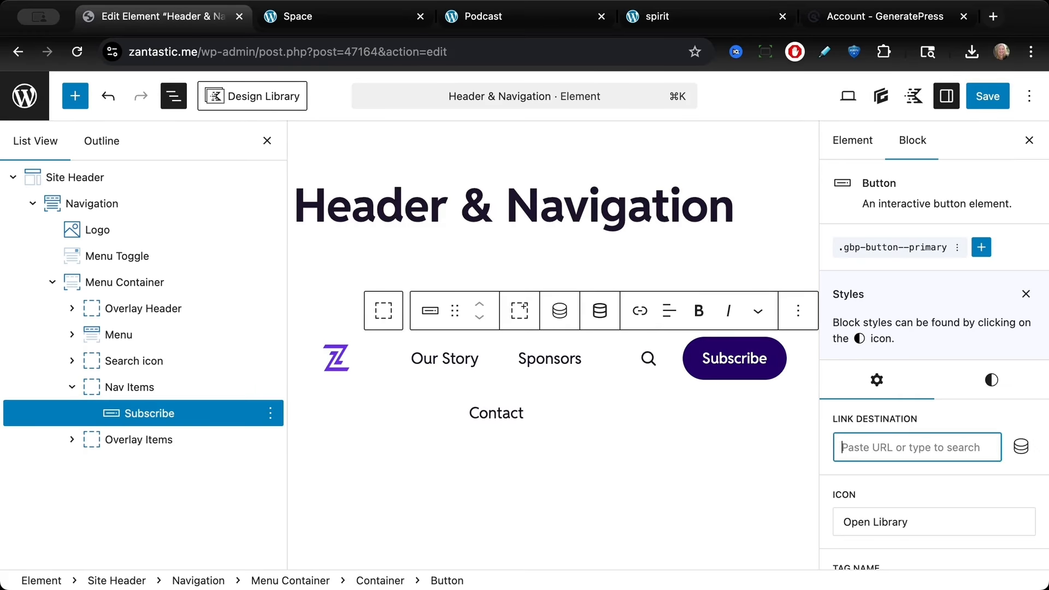
type("subs")
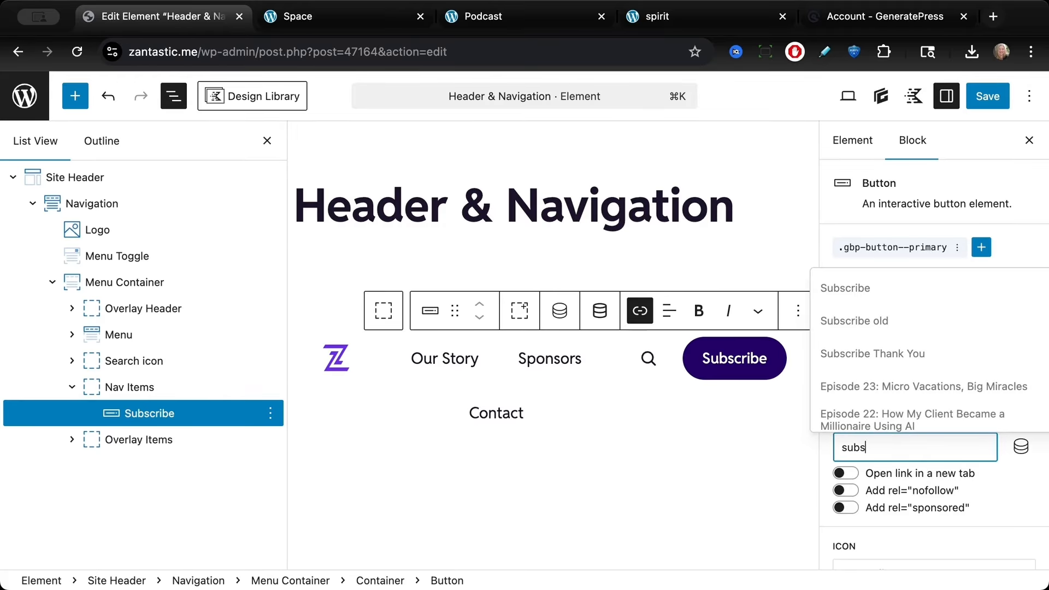
type("cribe")
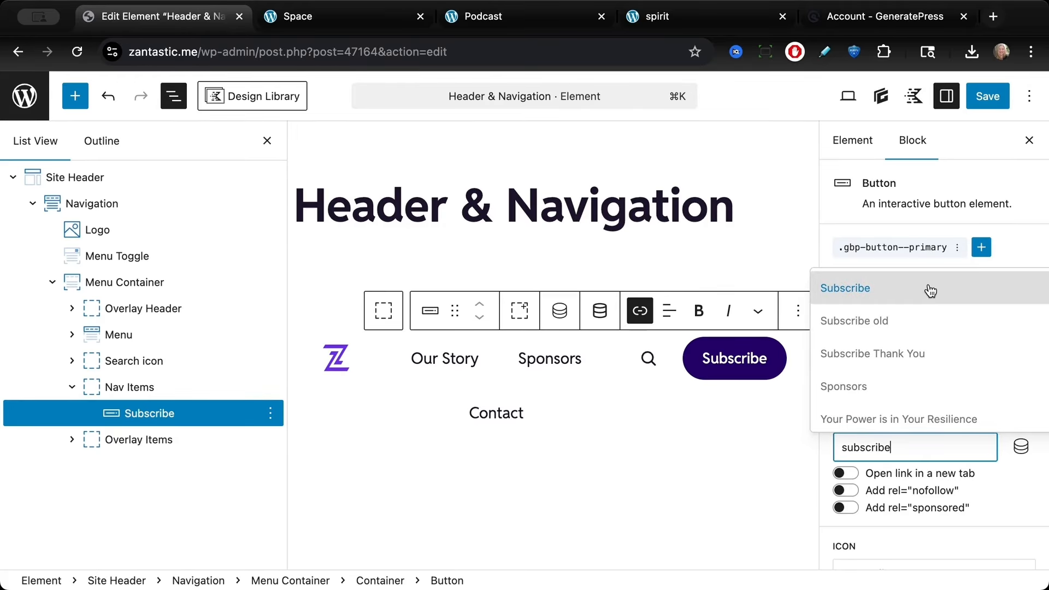
left_click(929, 289)
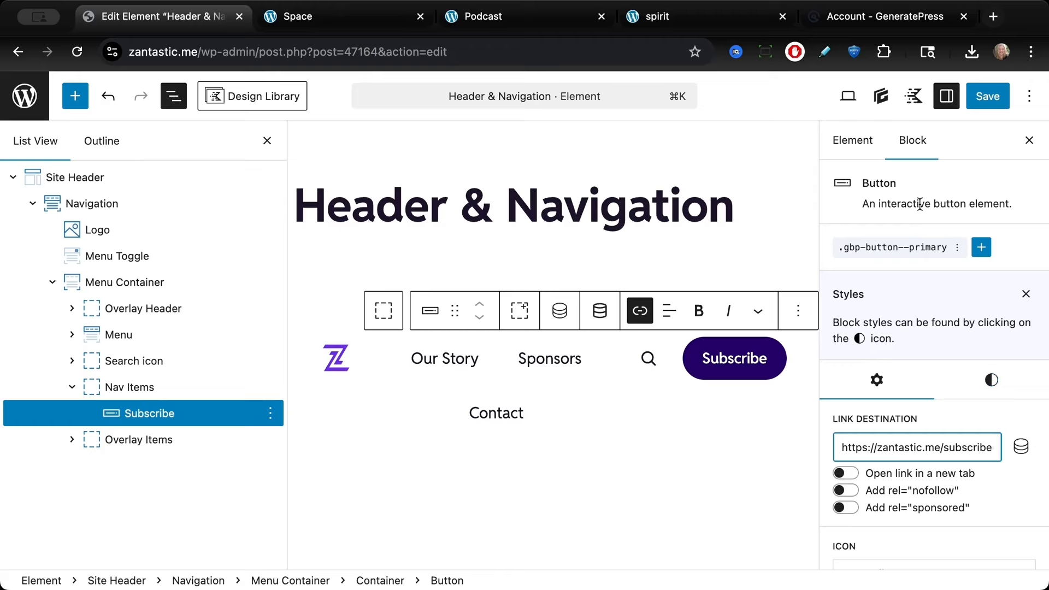
left_click(979, 93)
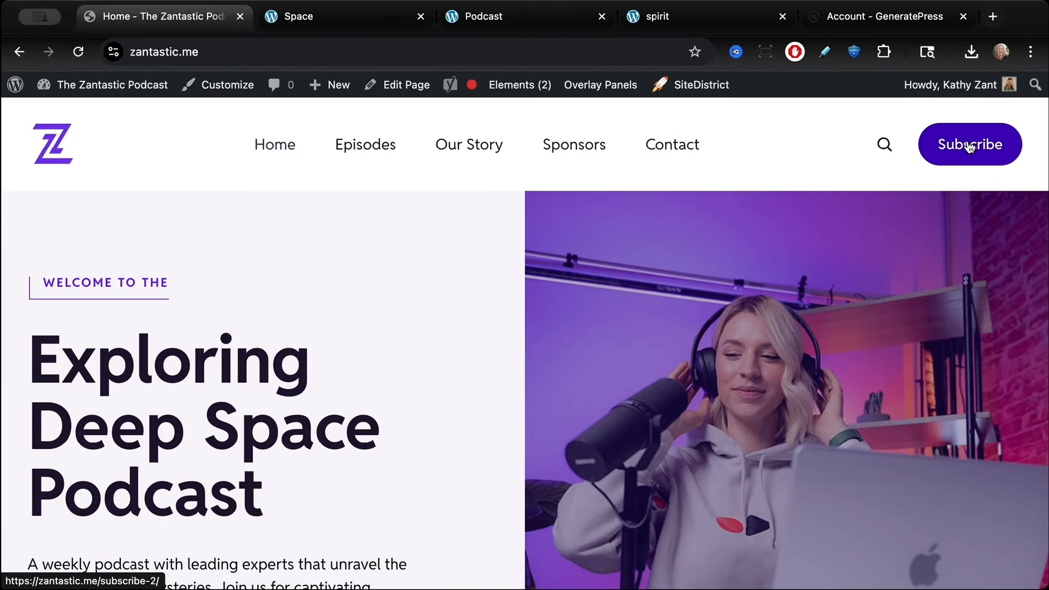
Step: Open the home page in the editor and delete the Featured On logo container
scroll(326, 268, "down", 15)
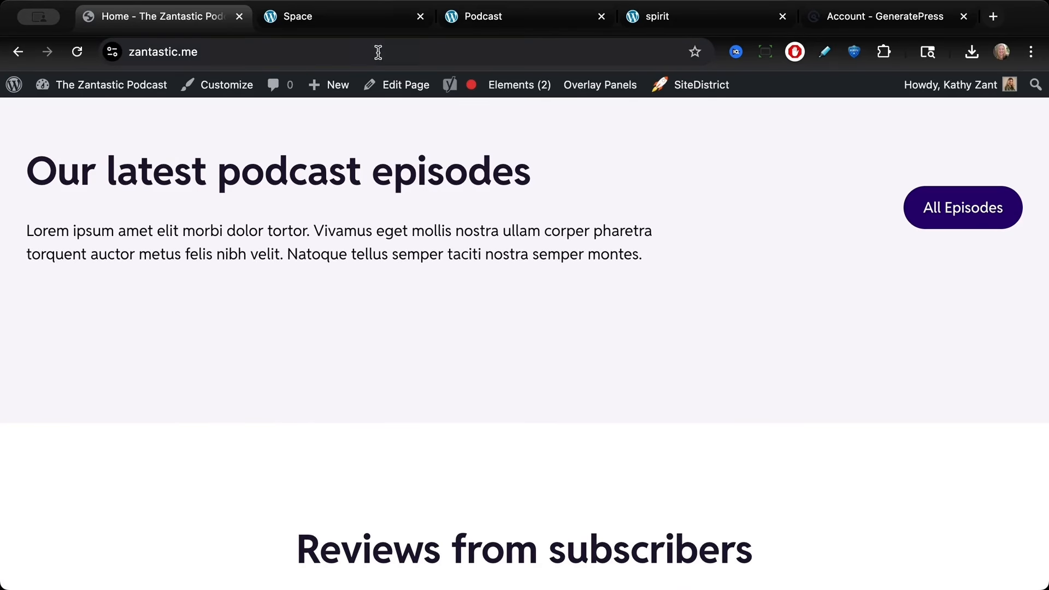
left_click(401, 85)
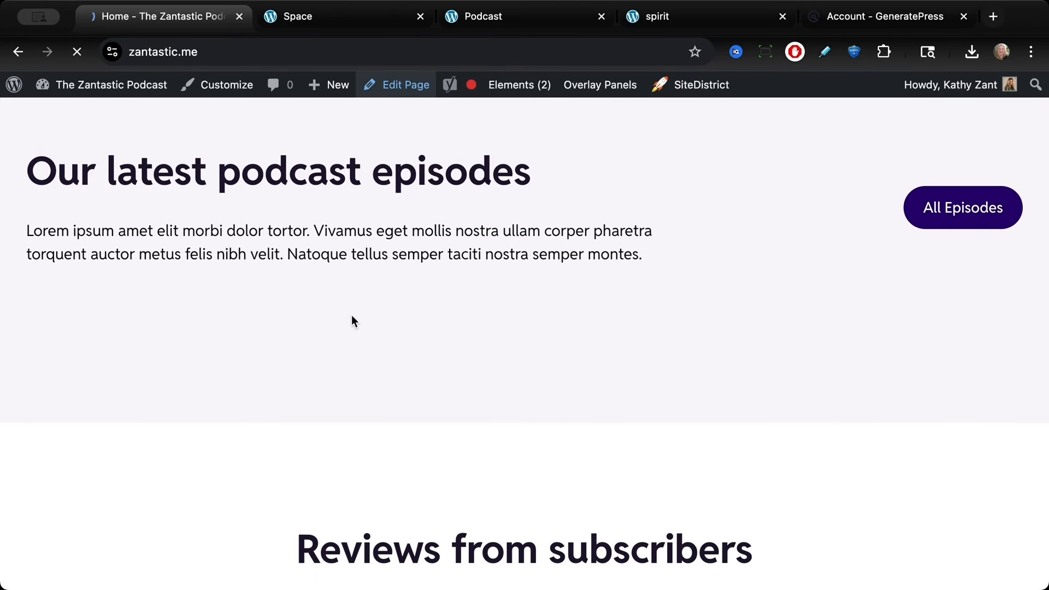
scroll(326, 250, "down", 5)
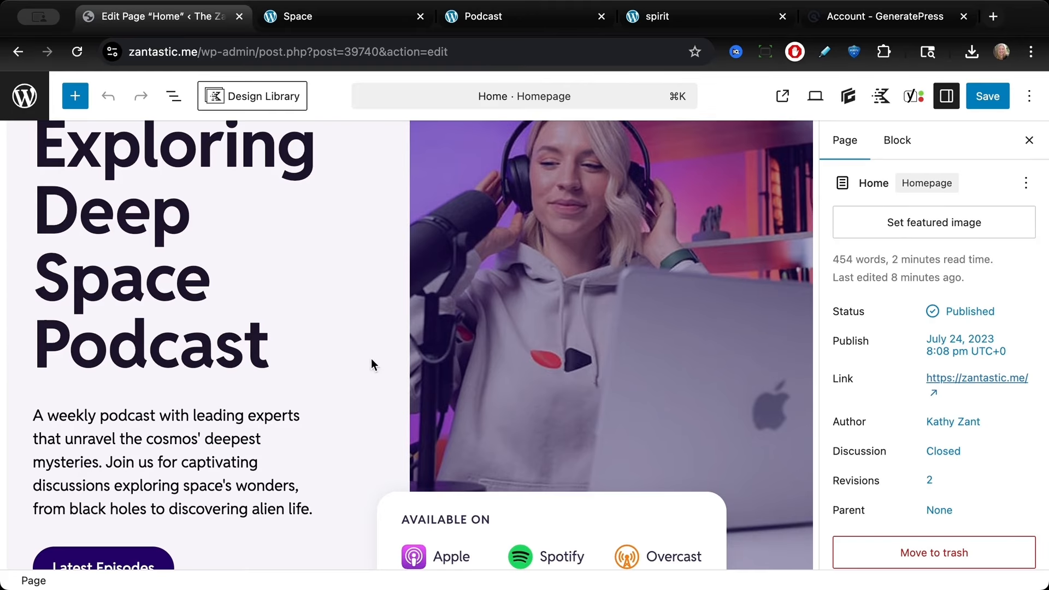
scroll(487, 313, "down", 12)
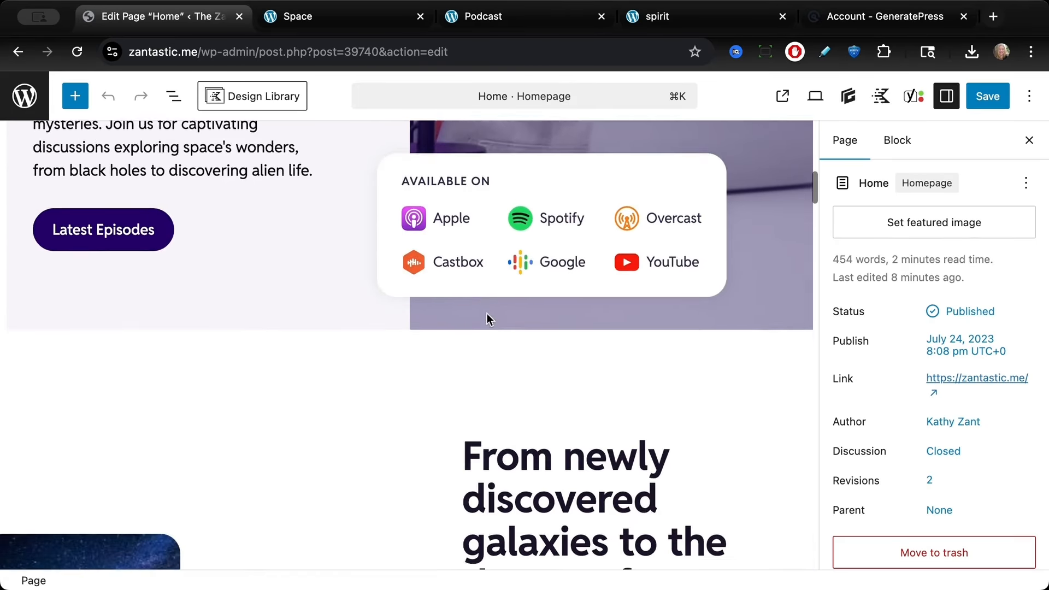
scroll(323, 307, "down", 10)
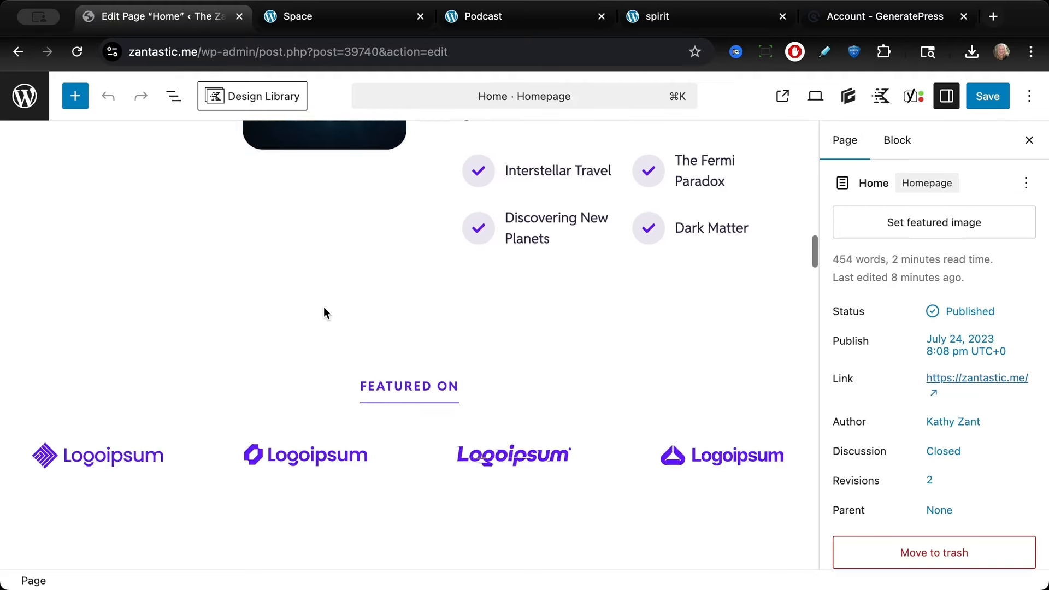
scroll(323, 313, "down", 2)
left_click(233, 272)
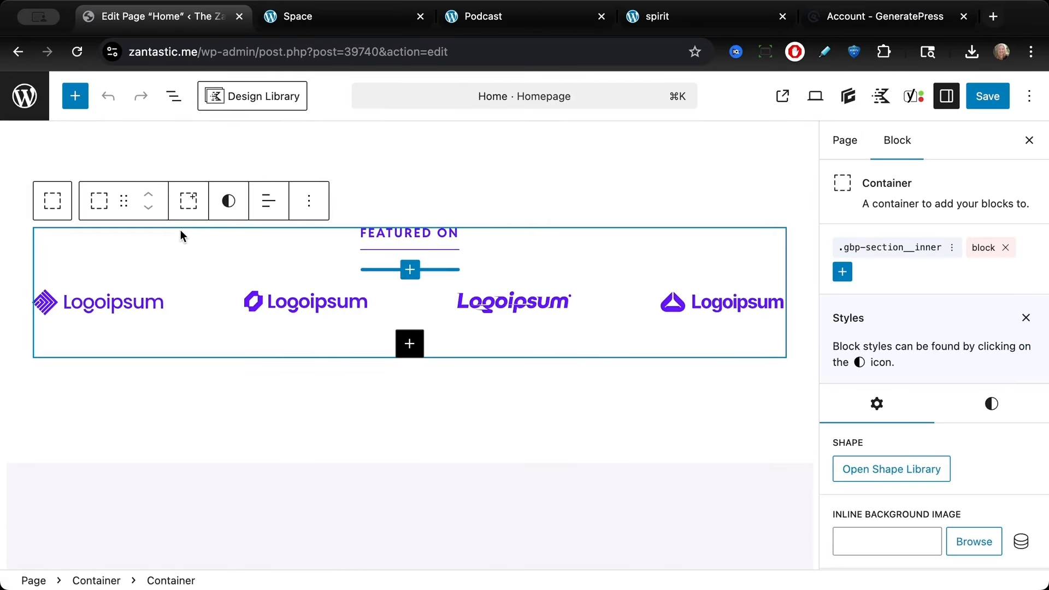
left_click(174, 97)
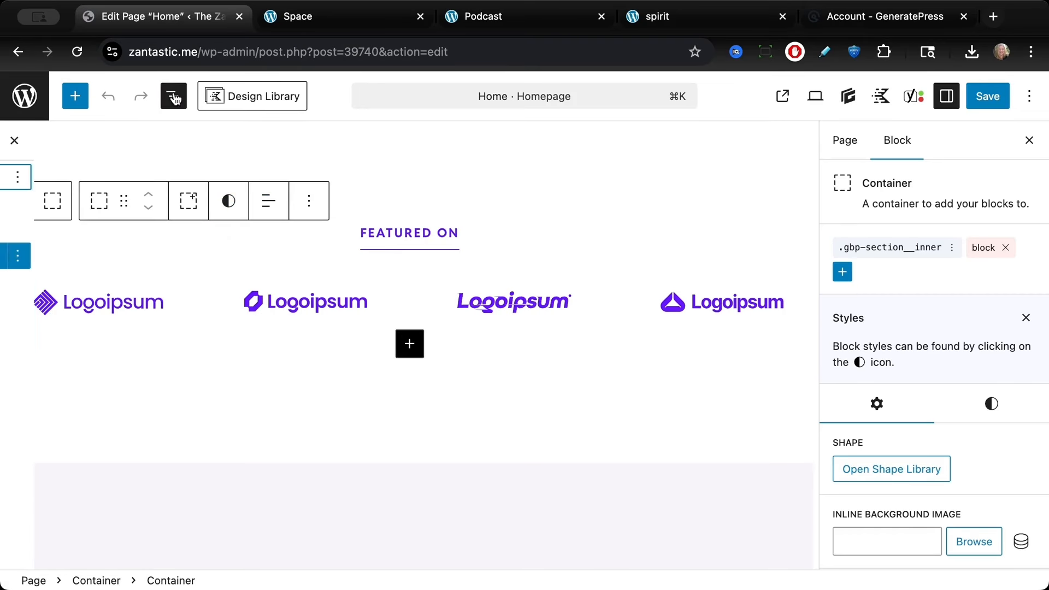
left_click(113, 230)
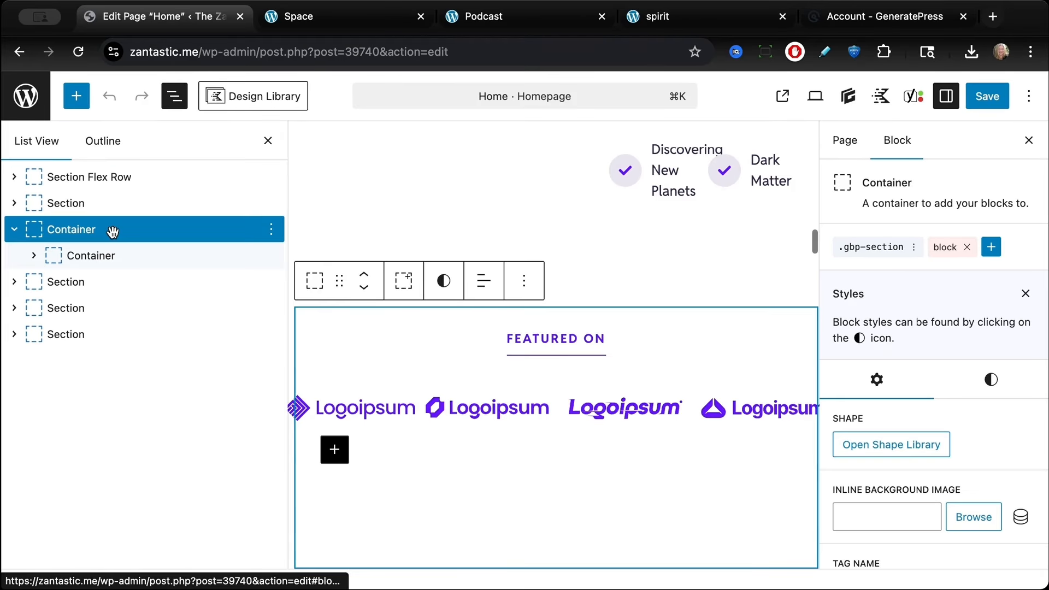
left_click(271, 229)
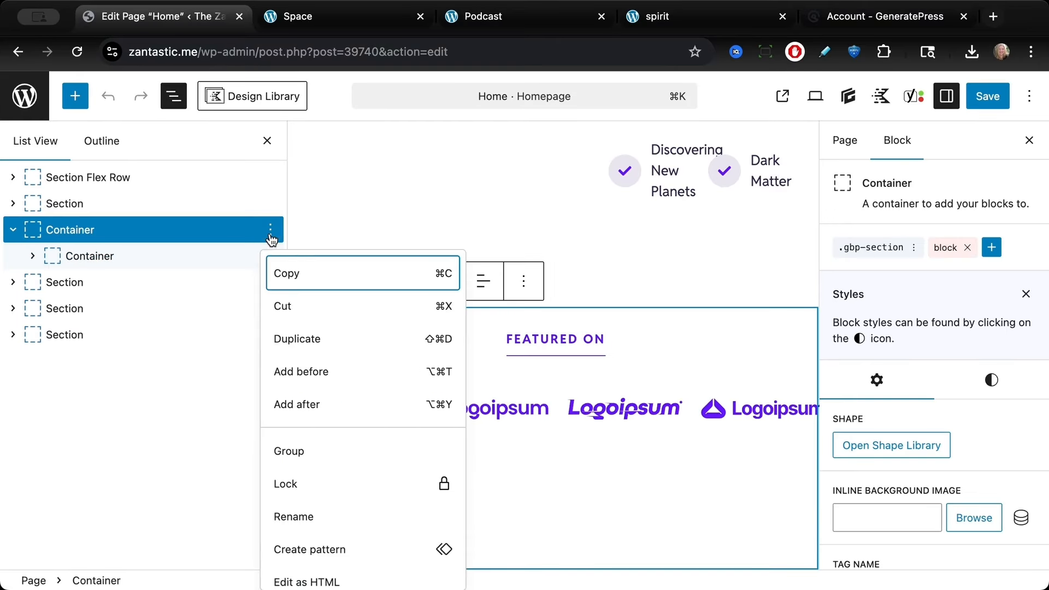
scroll(318, 499, "down", 3)
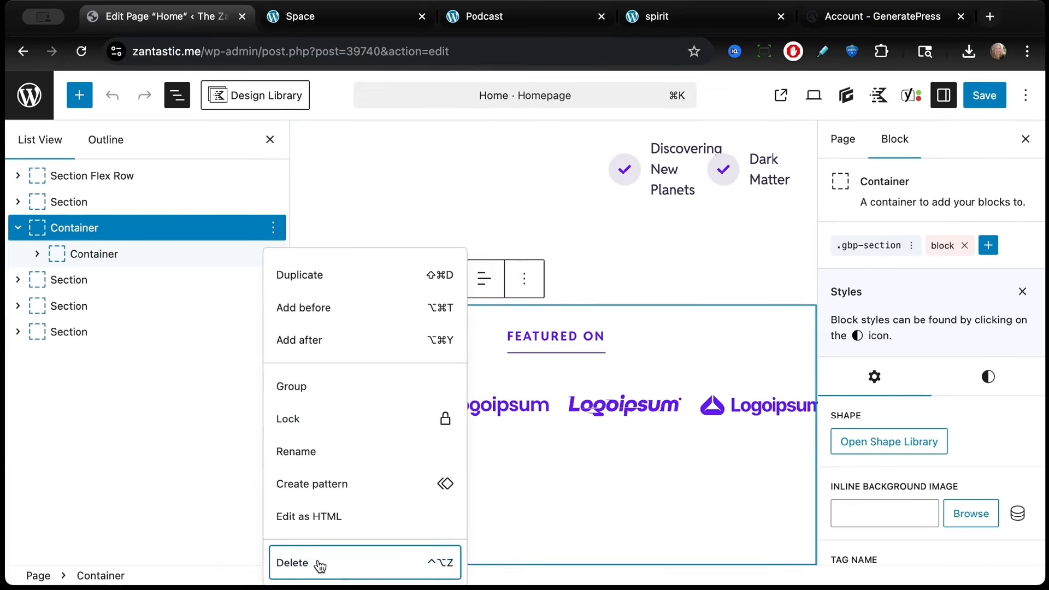
left_click(317, 568)
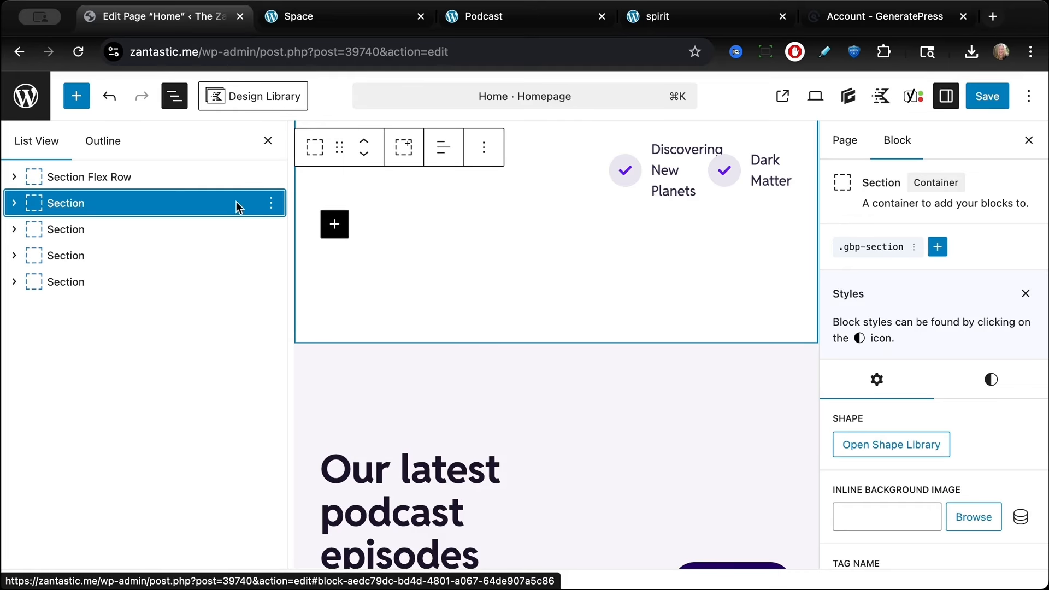
Step: Link the All Episodes button to the Episodes page
scroll(411, 387, "down", 5)
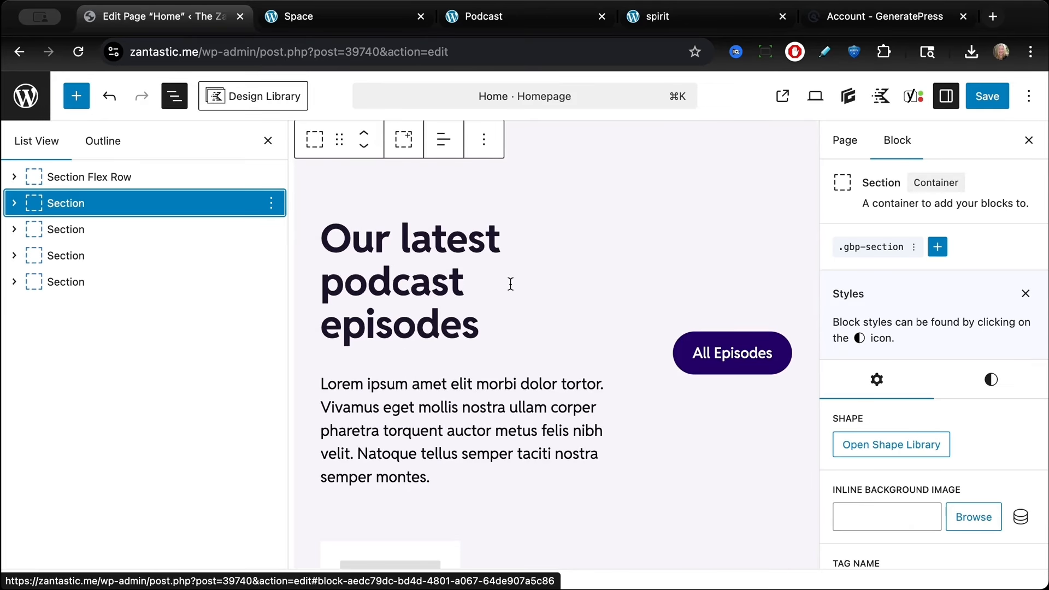
left_click(740, 354)
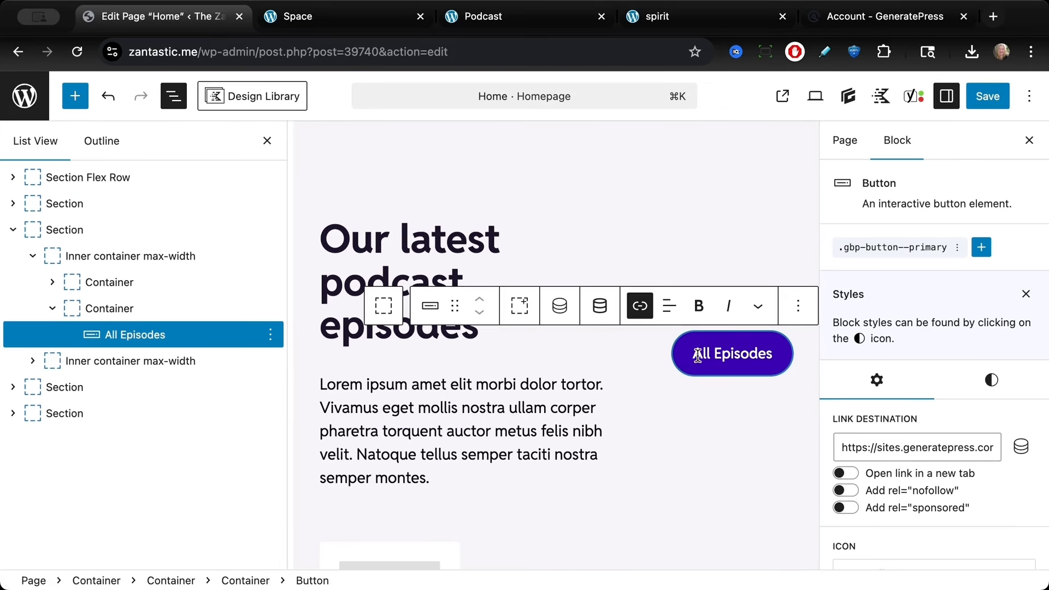
left_click(893, 451)
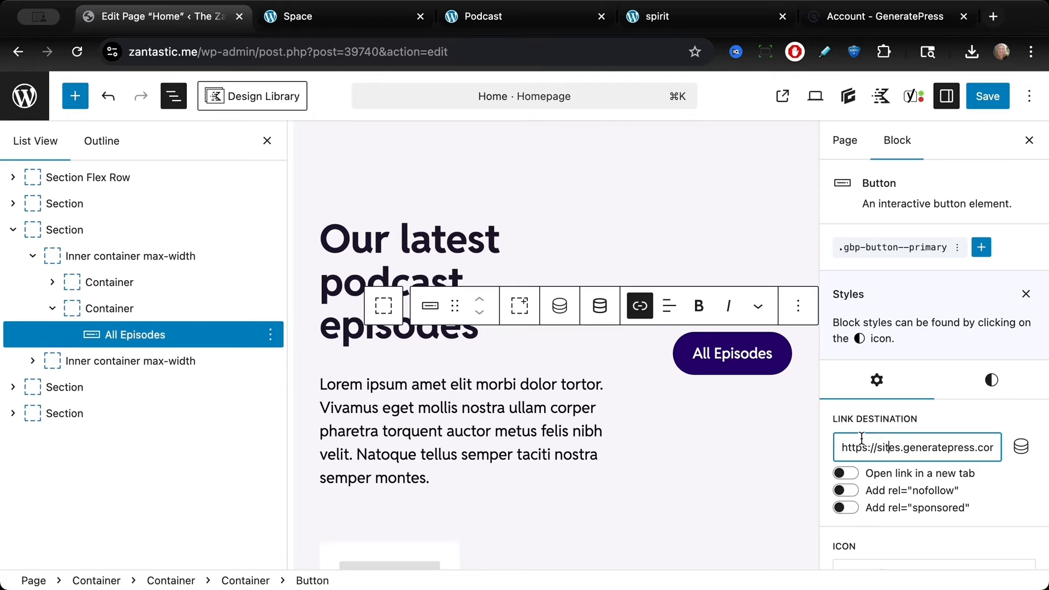
key("super+a")
key("BackSpace")
type("epi")
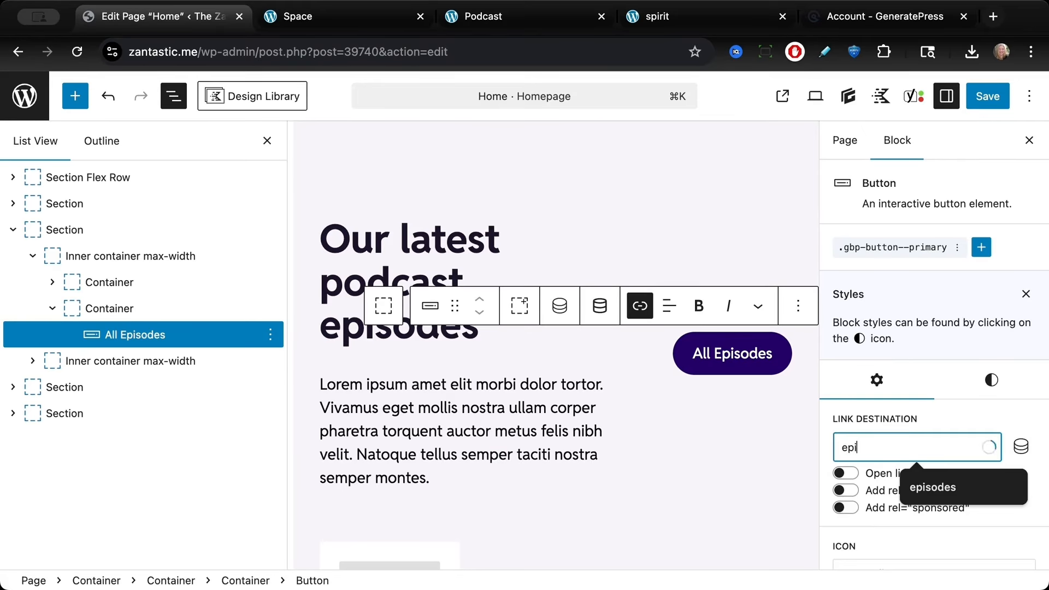
type("sode")
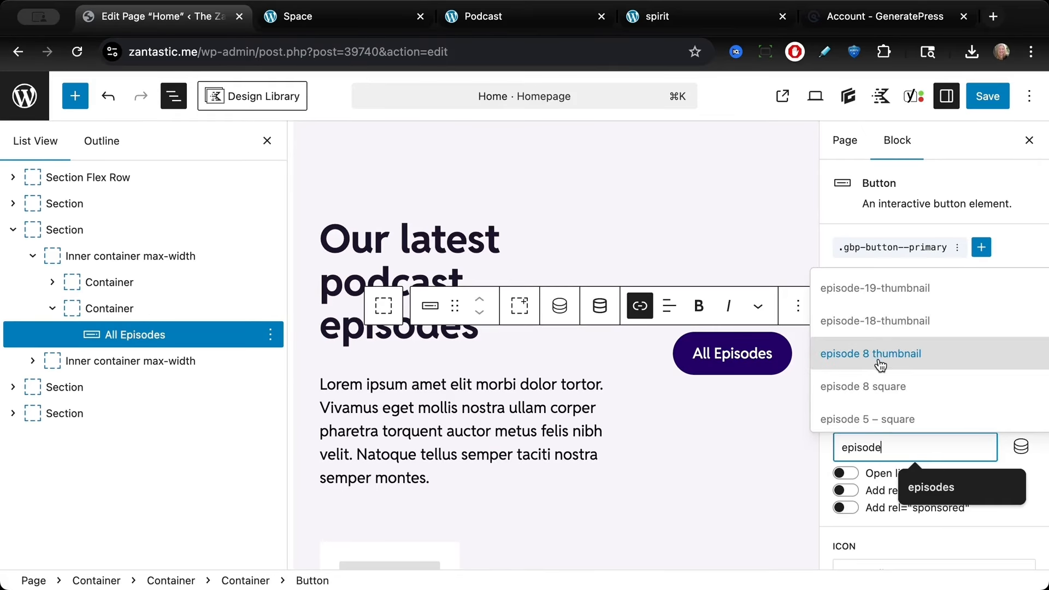
type("s")
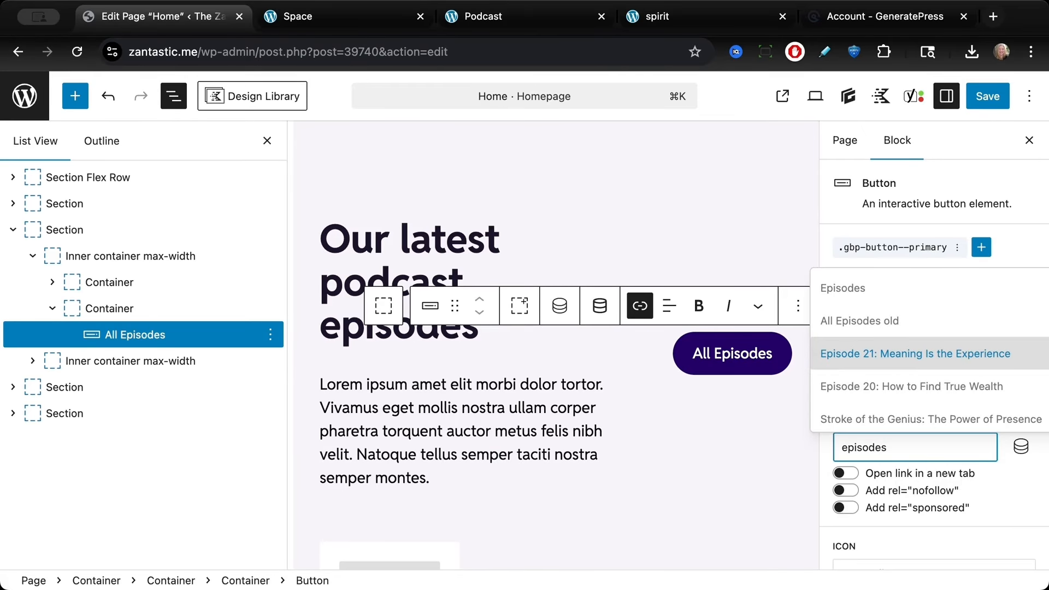
left_click(866, 299)
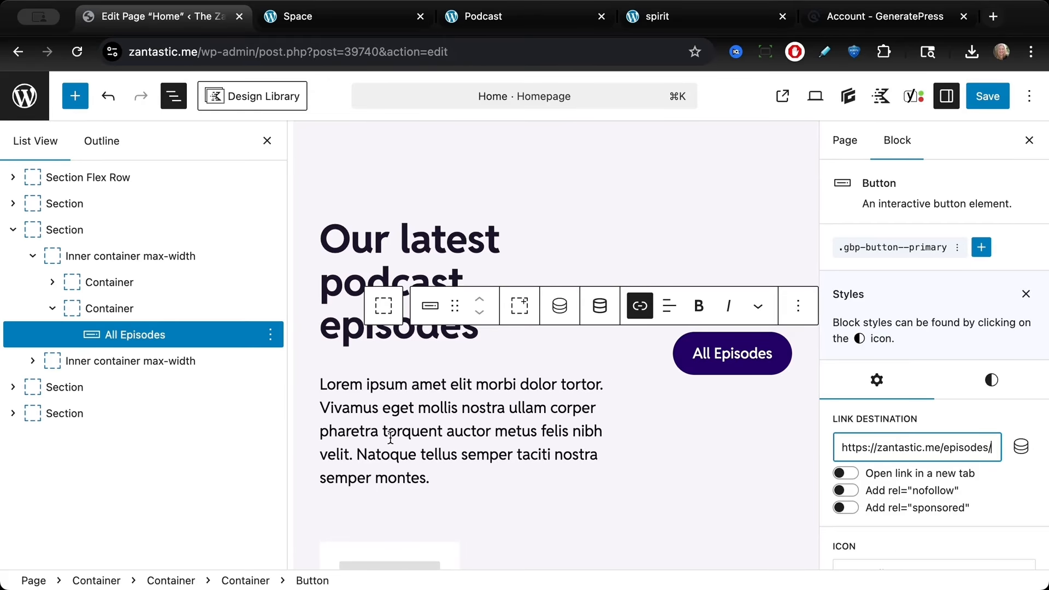
Step: Change the home page's episode query loop to pull the Episode post type instead of Posts
scroll(389, 440, "down", 4)
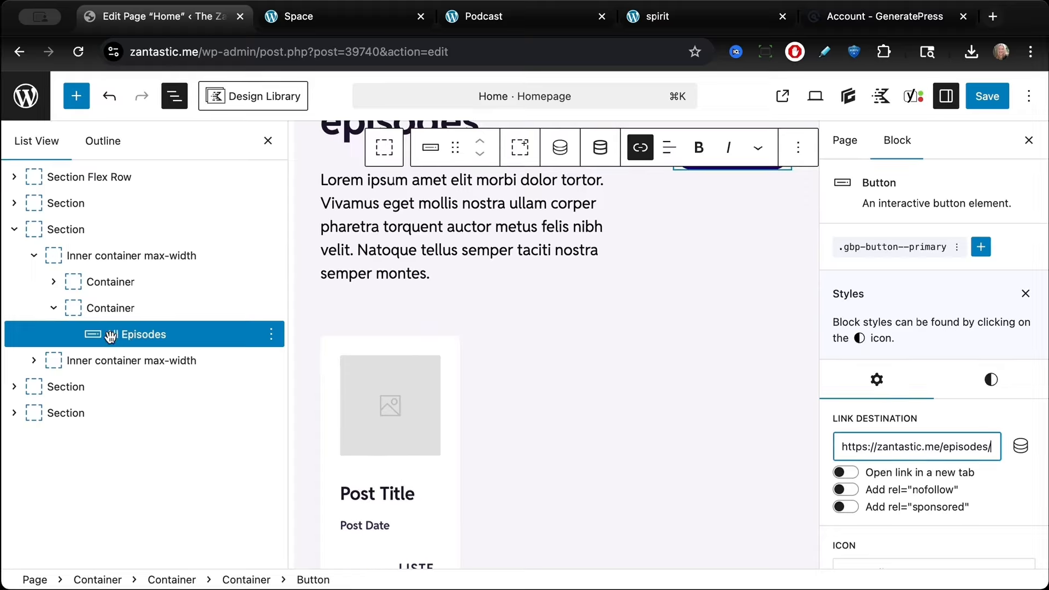
left_click(33, 361)
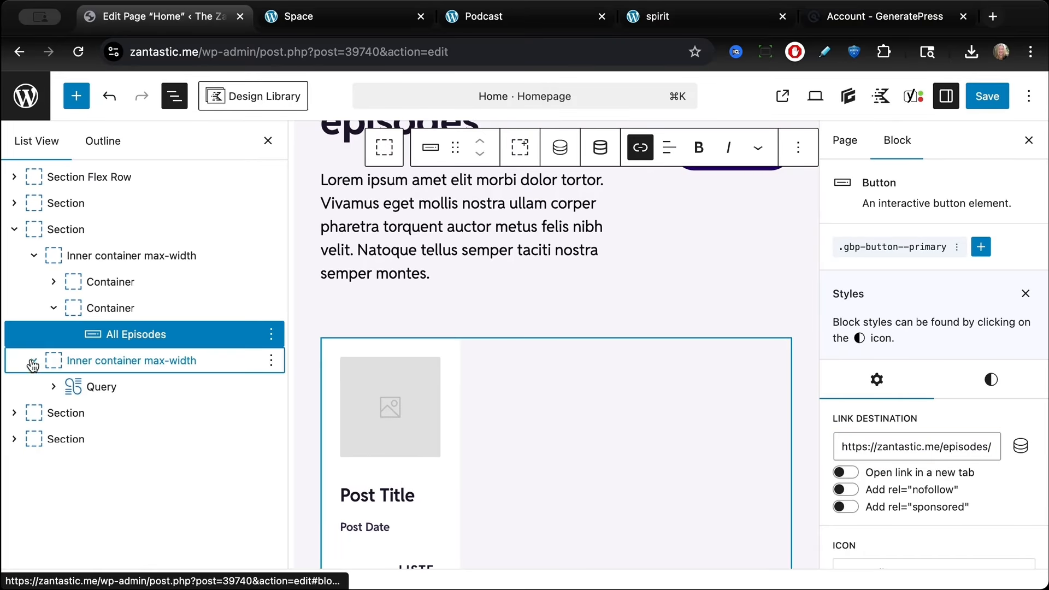
left_click(101, 386)
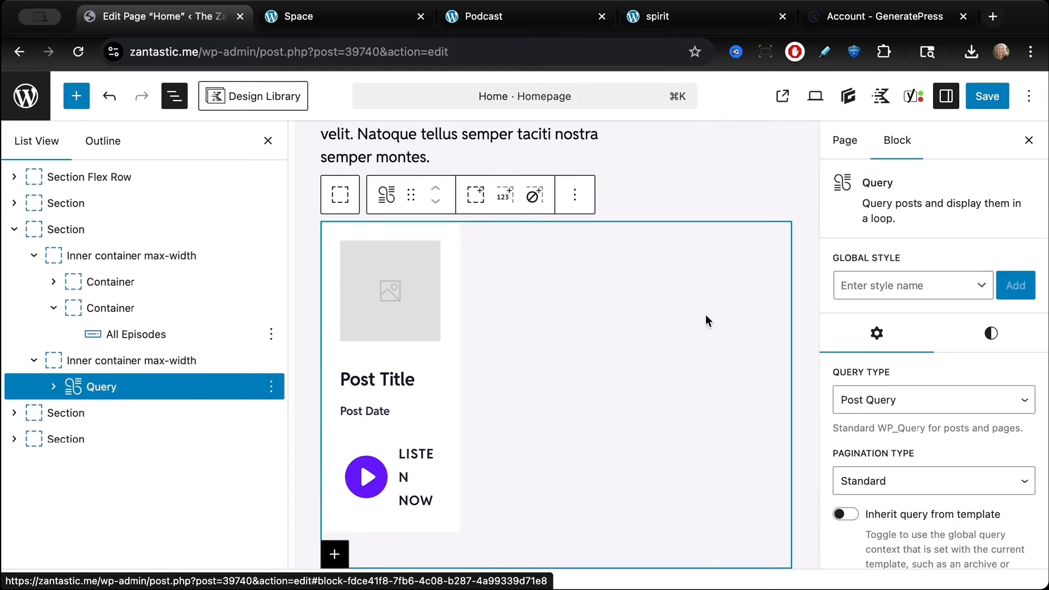
scroll(902, 415, "down", 4)
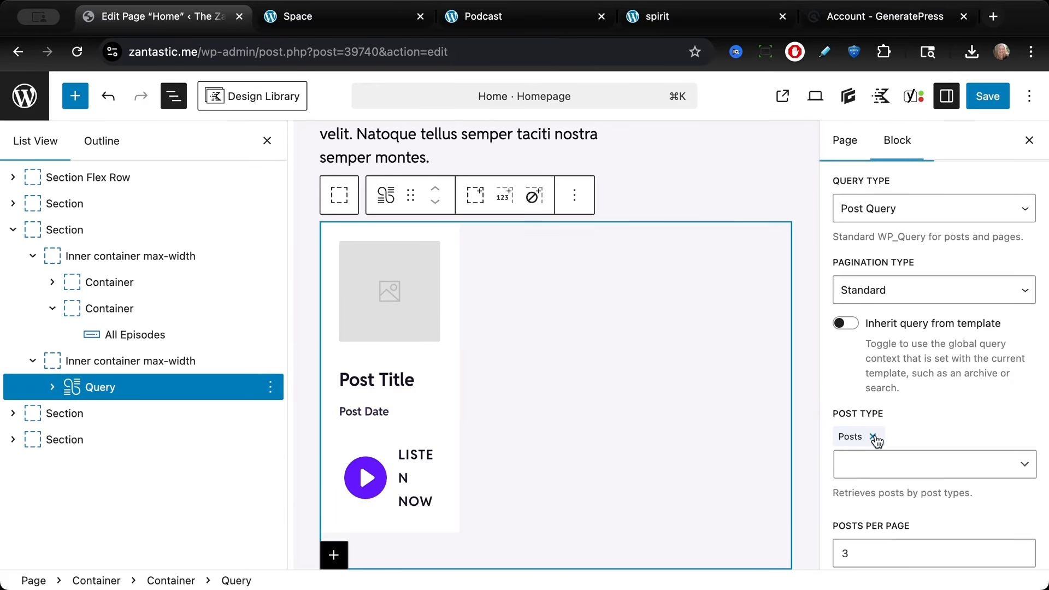
left_click(874, 439)
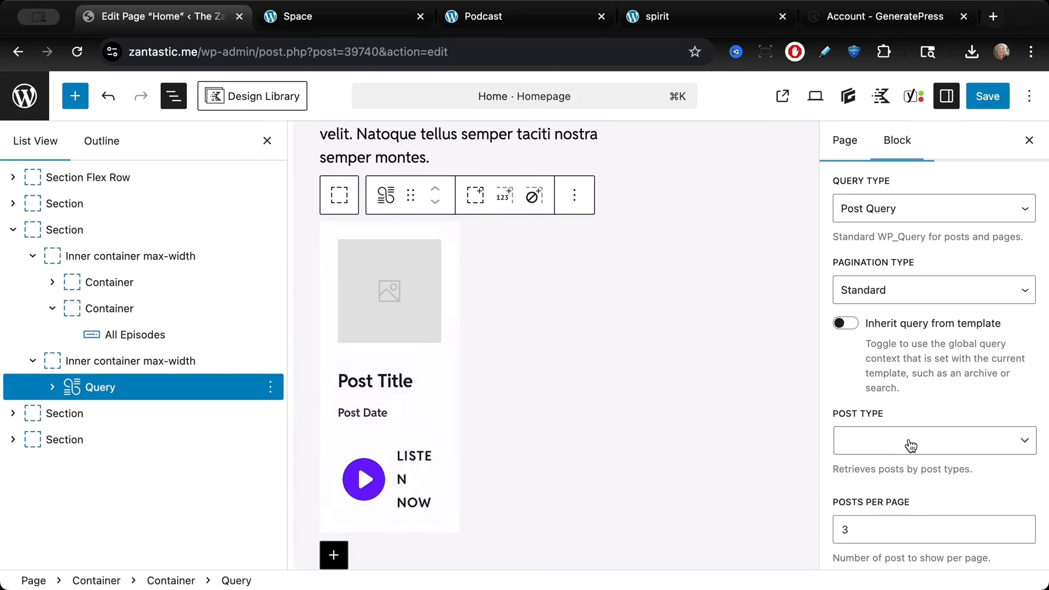
left_click(910, 443)
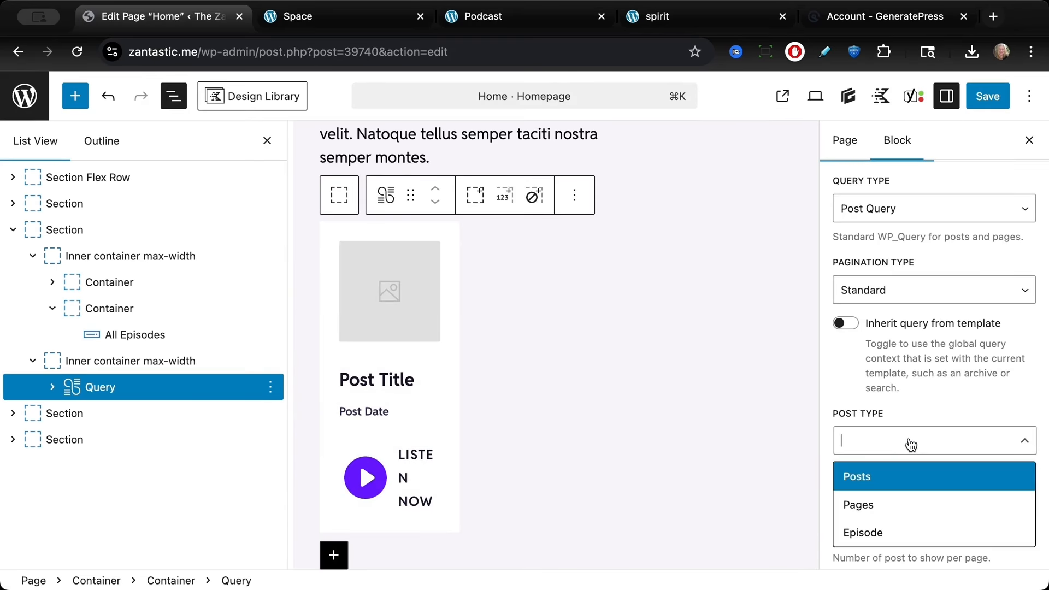
left_click(911, 533)
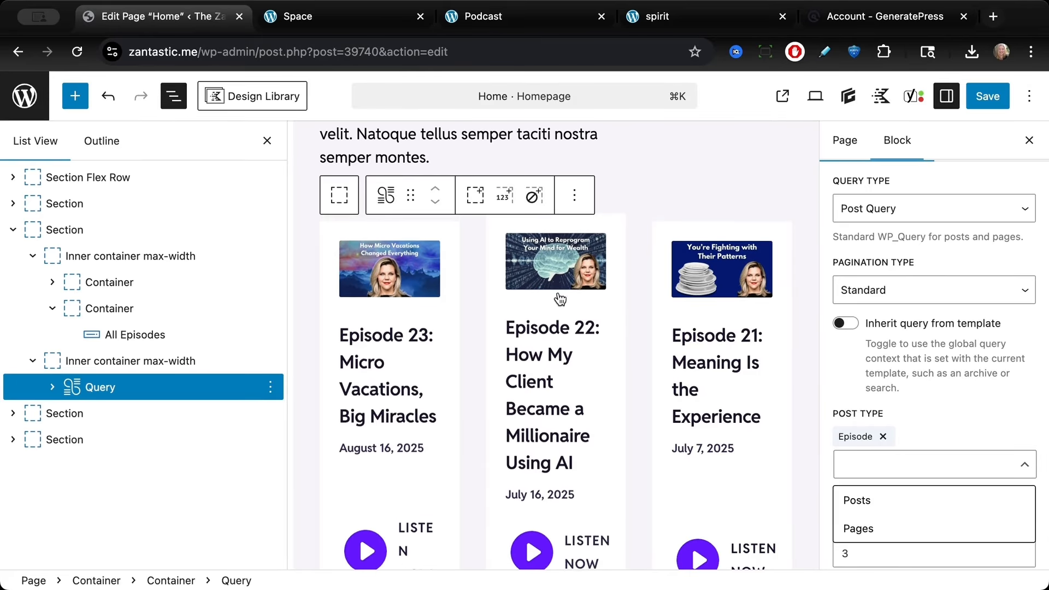
Step: Scroll through the remaining home page sections, including the subscriber reviews and the sign-up form
scroll(558, 301, "down", 5)
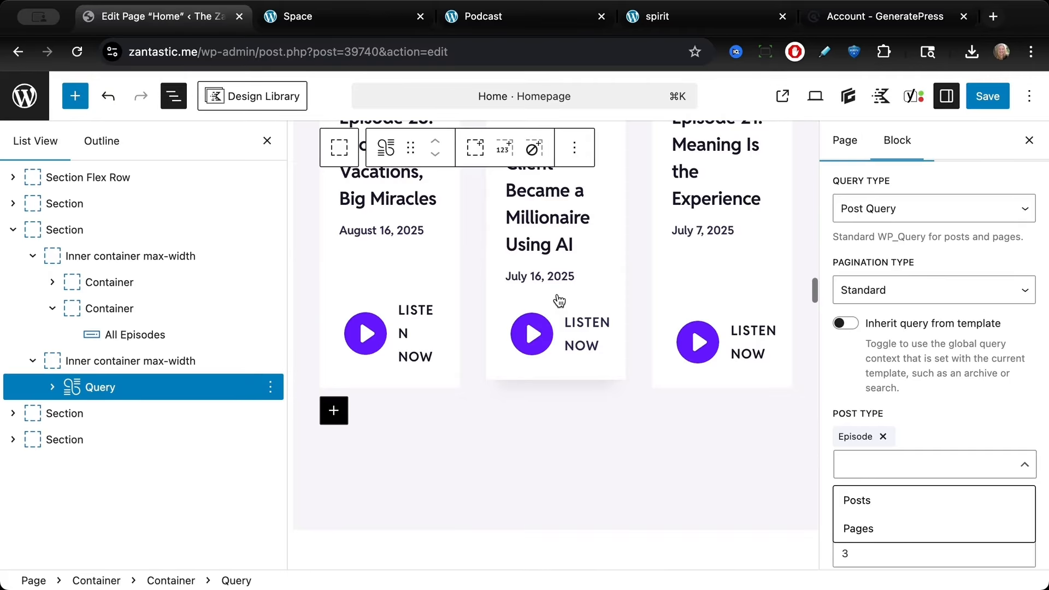
scroll(558, 301, "down", 8)
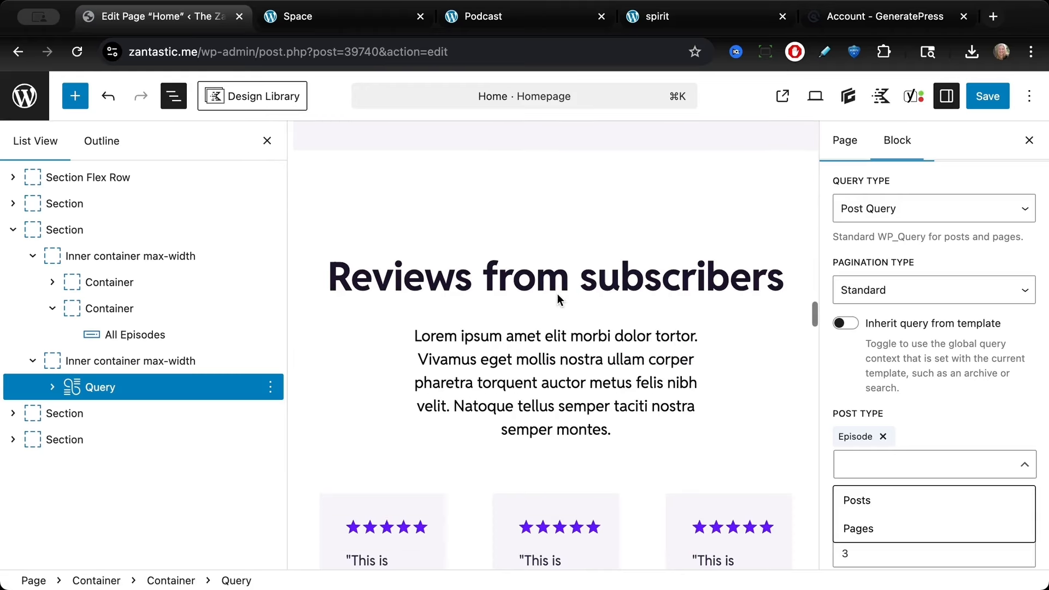
scroll(558, 294, "down", 10)
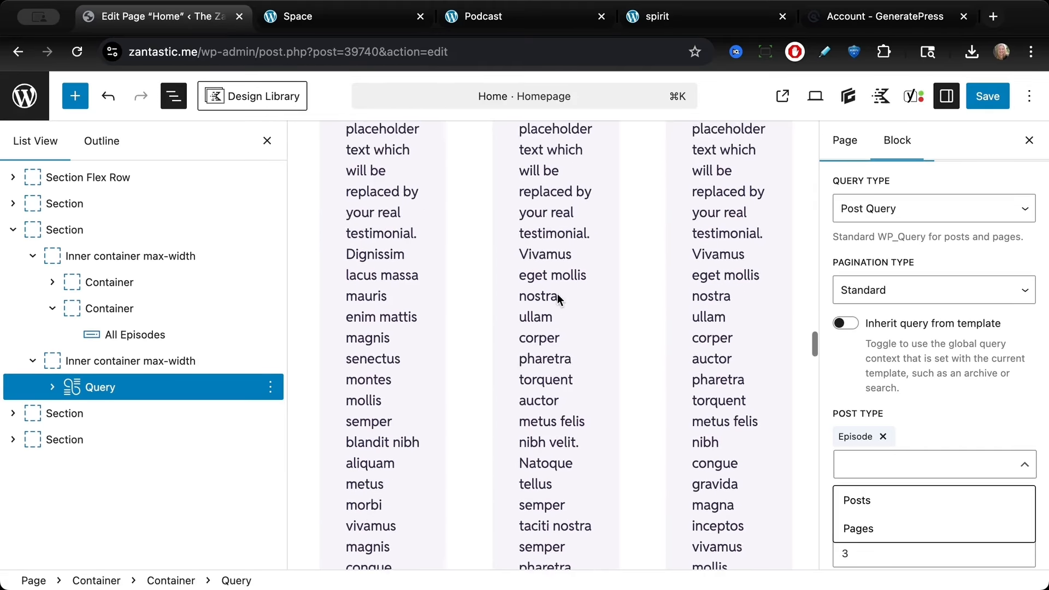
scroll(322, 327, "up", 7)
scroll(412, 344, "up", 3)
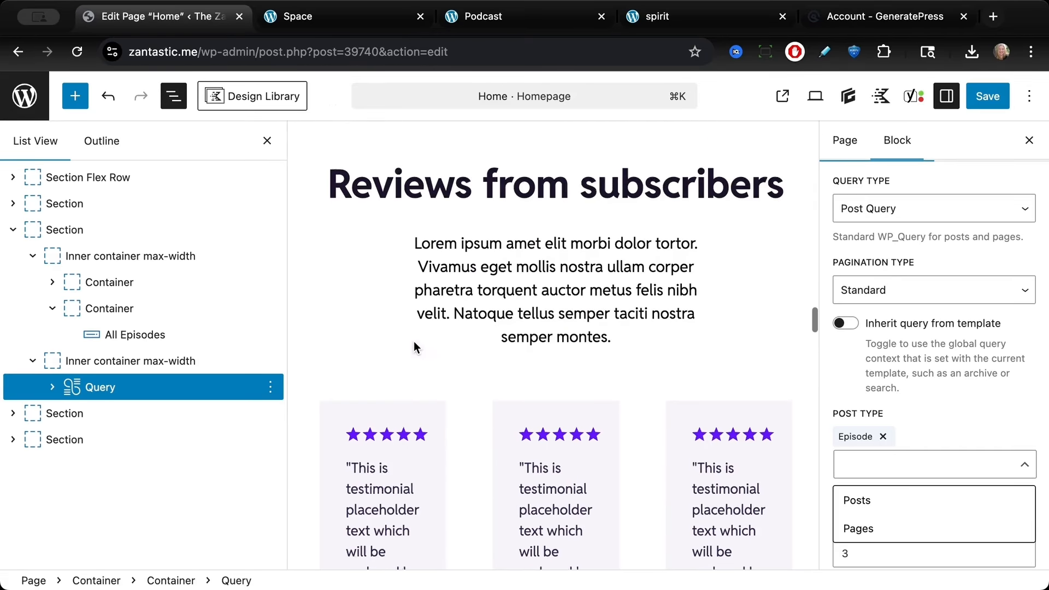
scroll(423, 357, "down", 15)
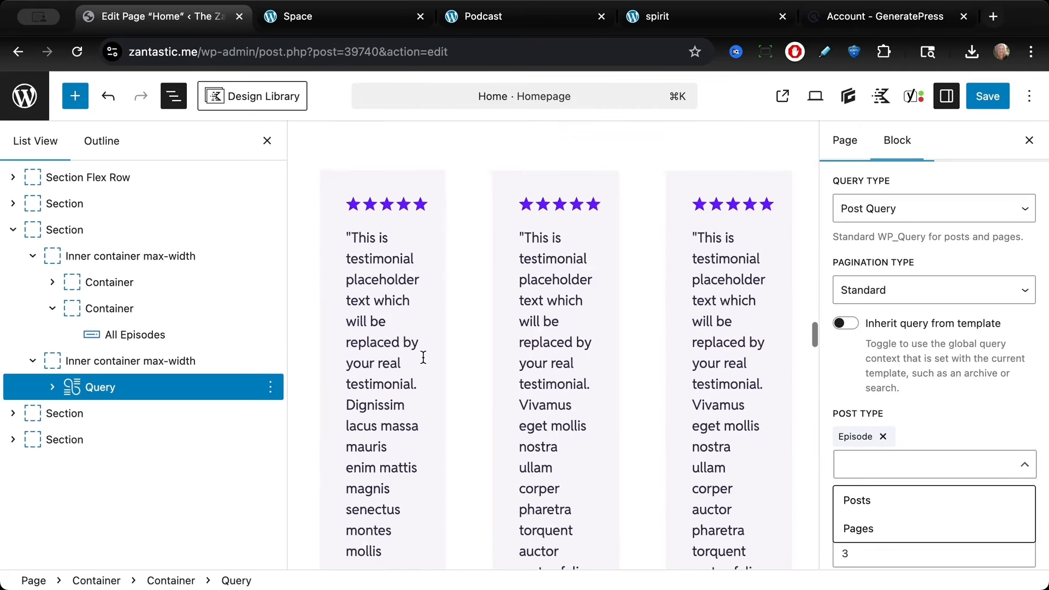
scroll(423, 356, "down", 4)
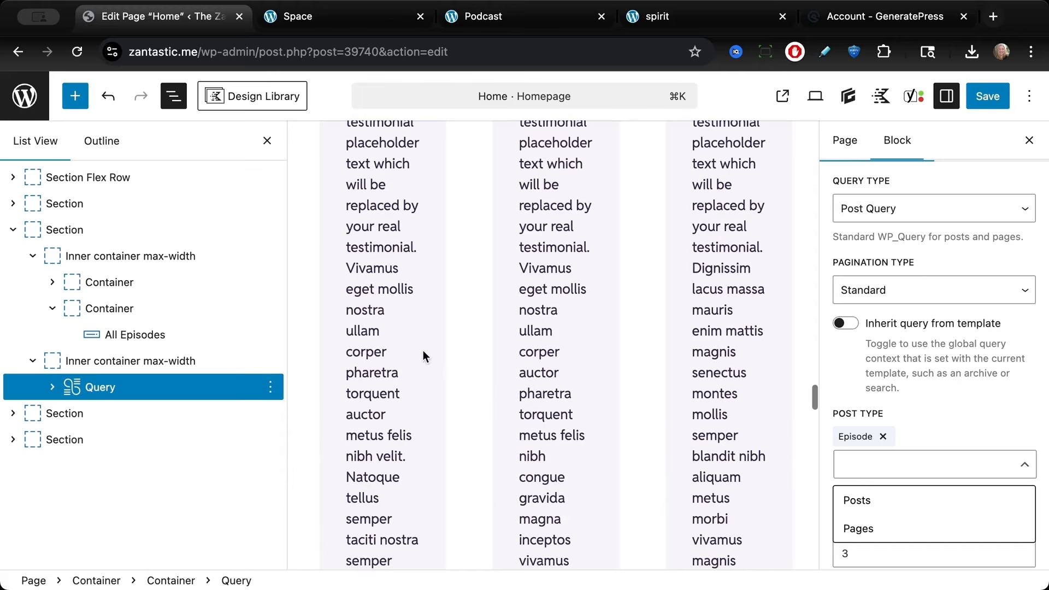
scroll(477, 443, "down", 4)
scroll(476, 446, "down", 1)
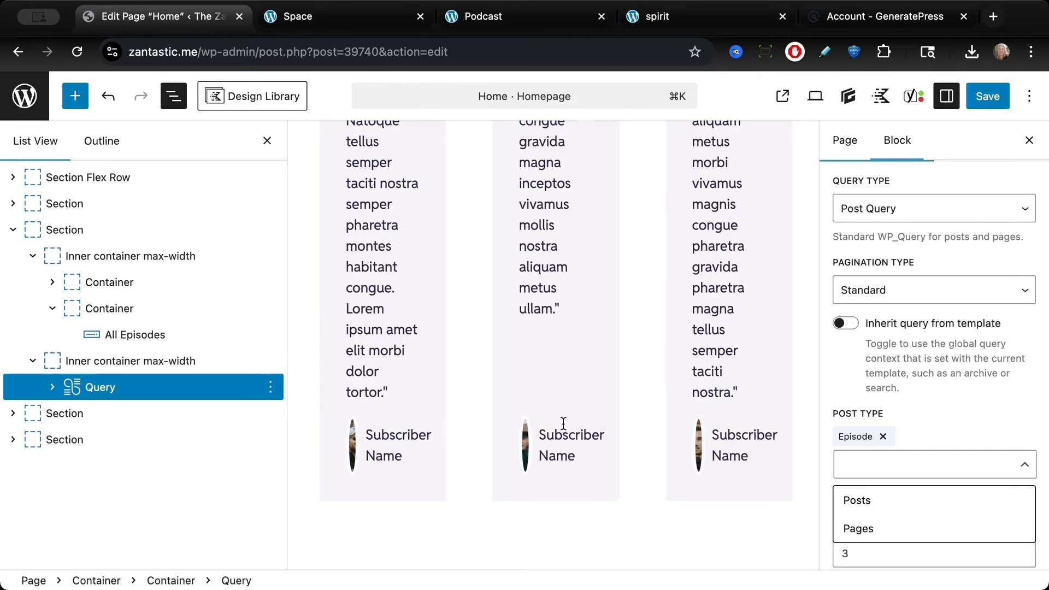
scroll(564, 423, "down", 6)
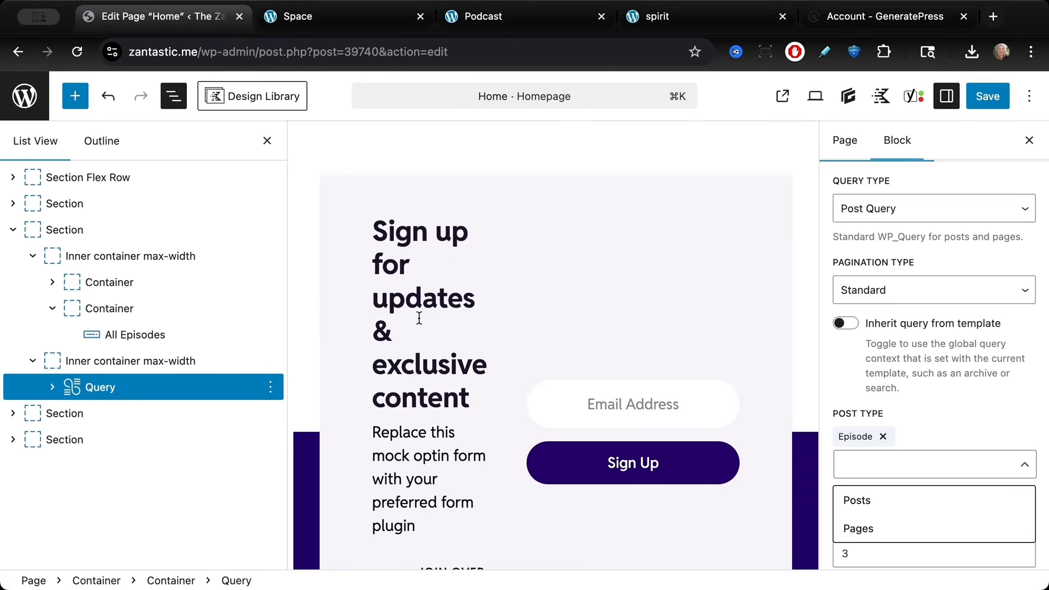
scroll(441, 355, "down", 2)
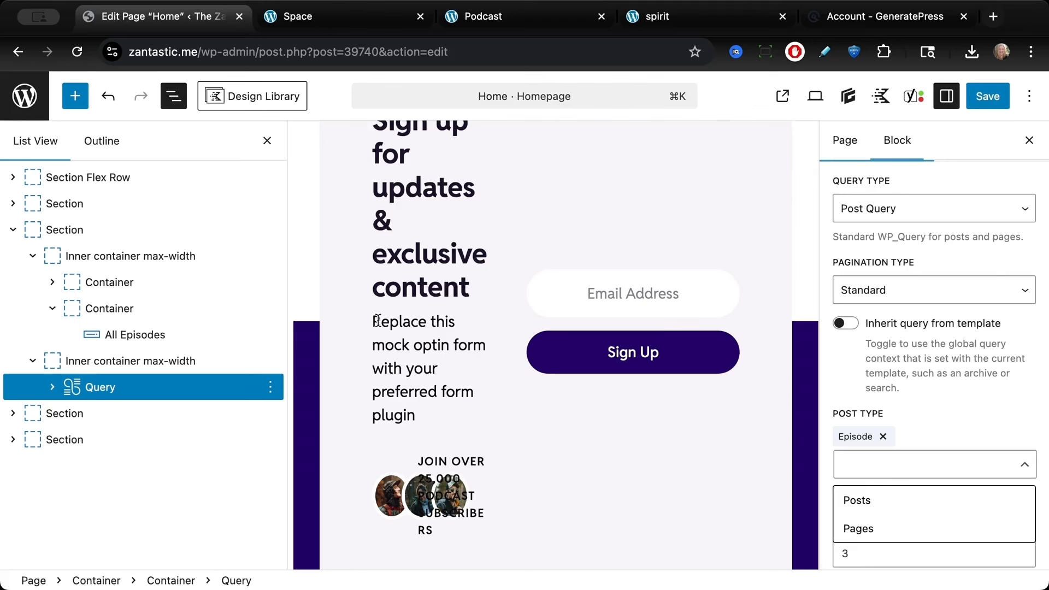
left_click_drag(377, 320, 453, 393)
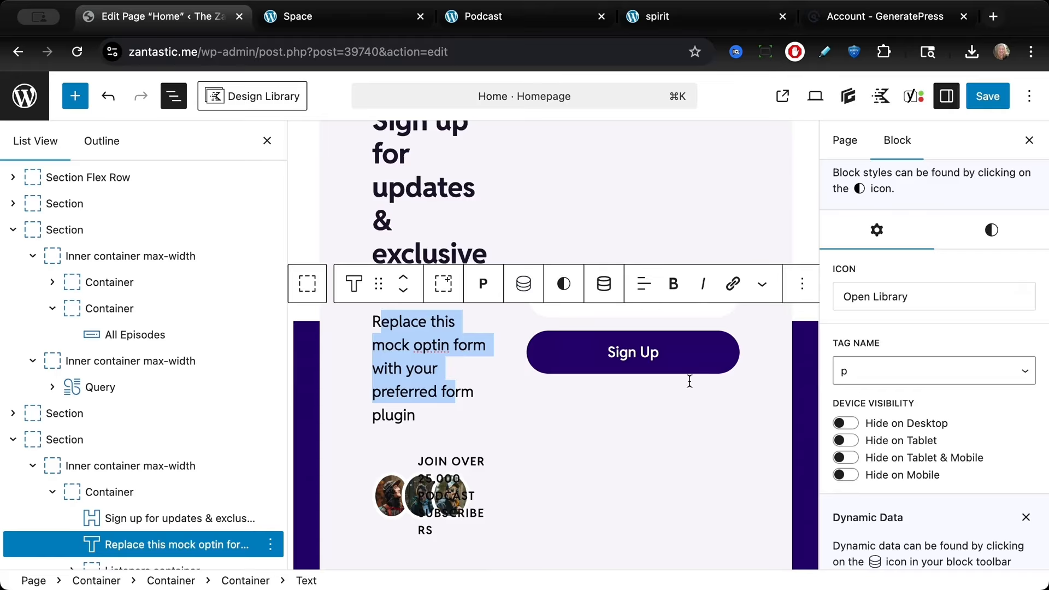
scroll(536, 380, "down", 5)
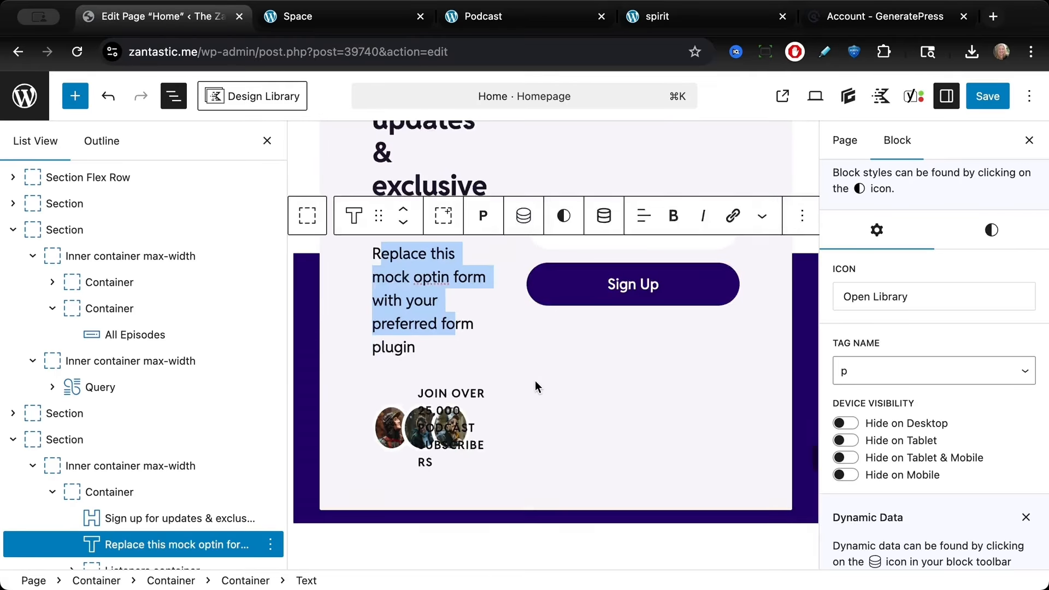
Step: Save the home page and view it on the live site
left_click(990, 96)
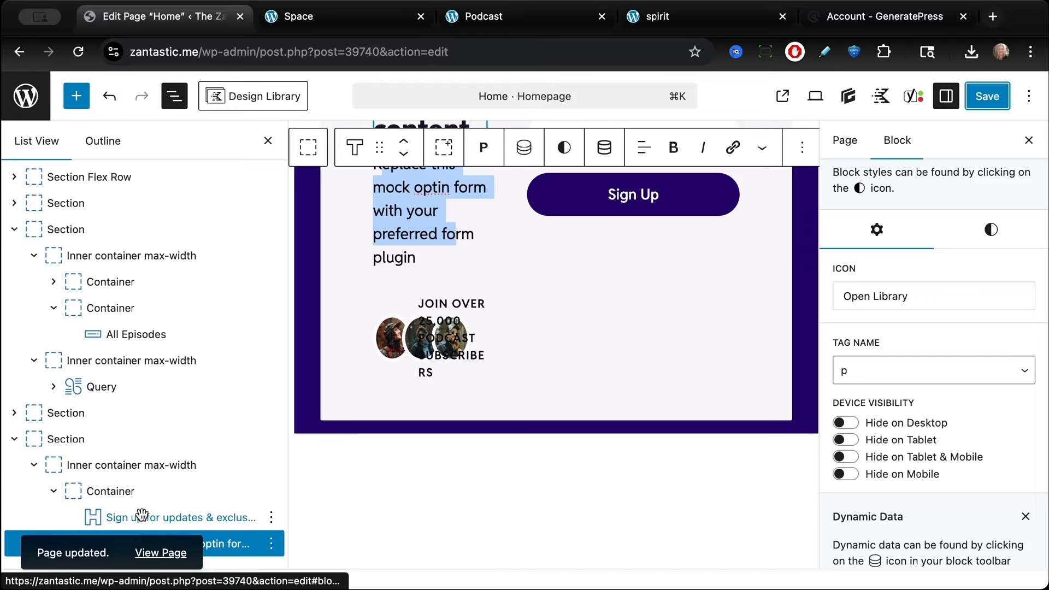
left_click(159, 554)
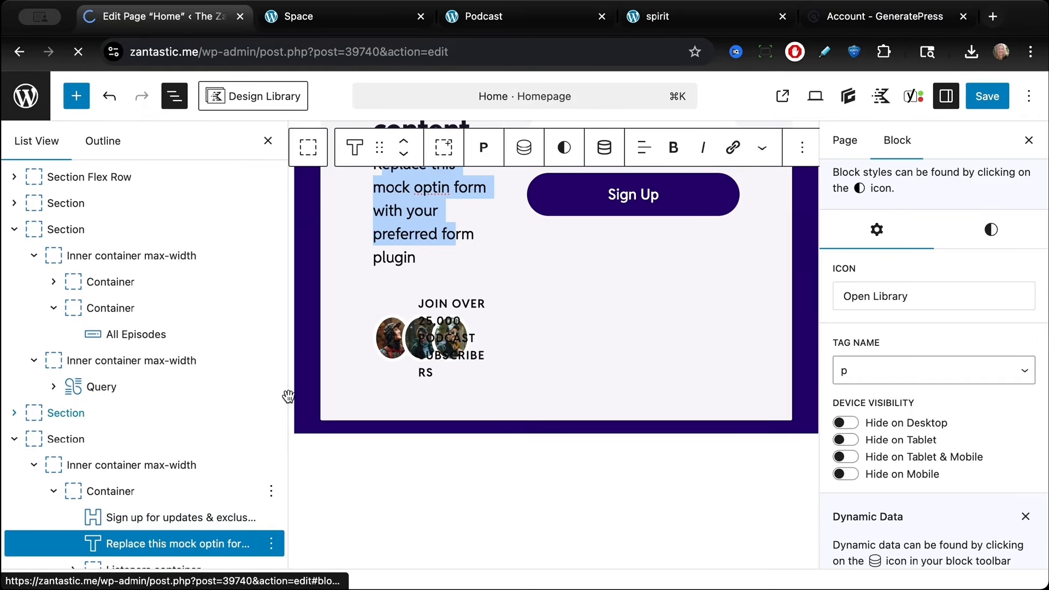
scroll(351, 435, "down", 20)
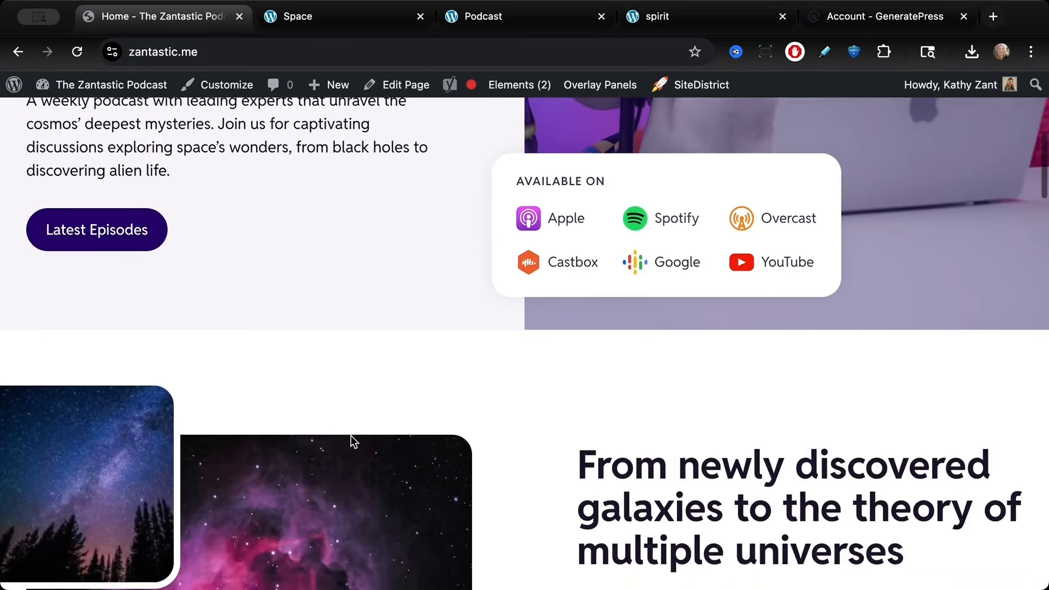
scroll(350, 435, "down", 4)
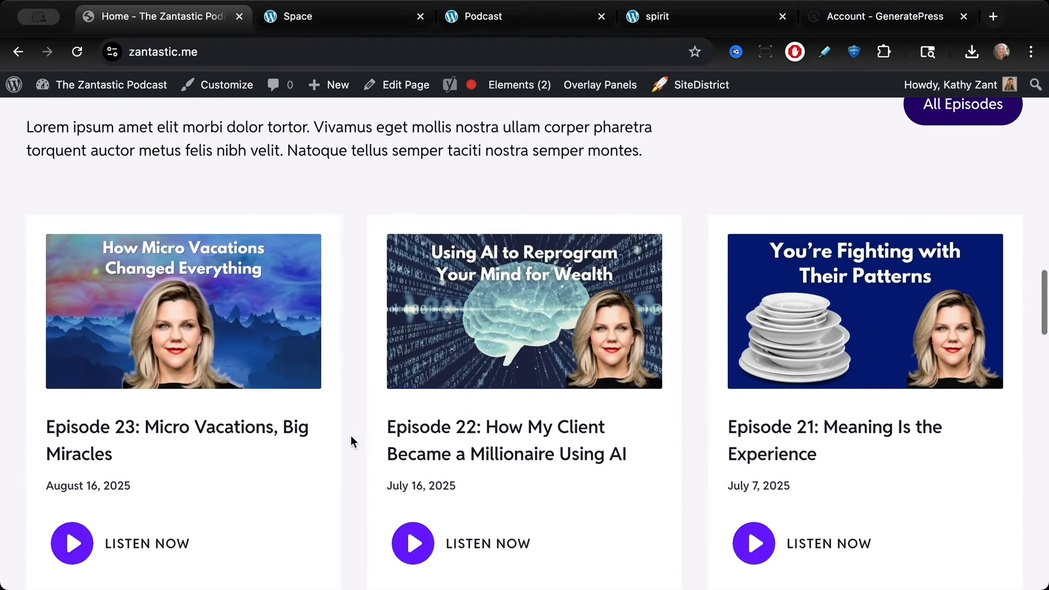
scroll(351, 442, "down", 1)
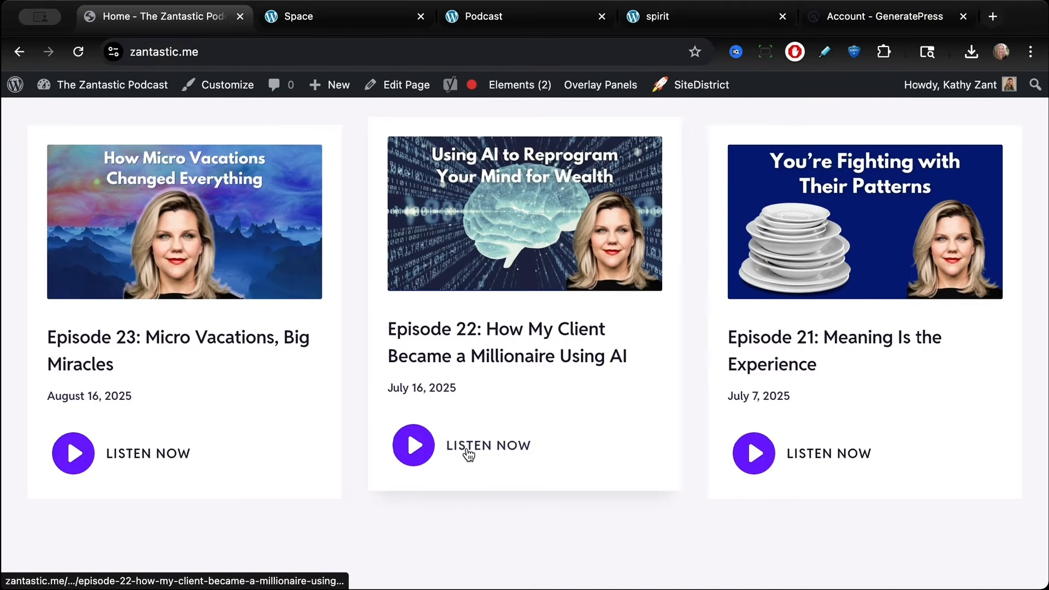
Step: Open Episode 22 from the latest episodes list and review its single episode page
left_click(472, 446)
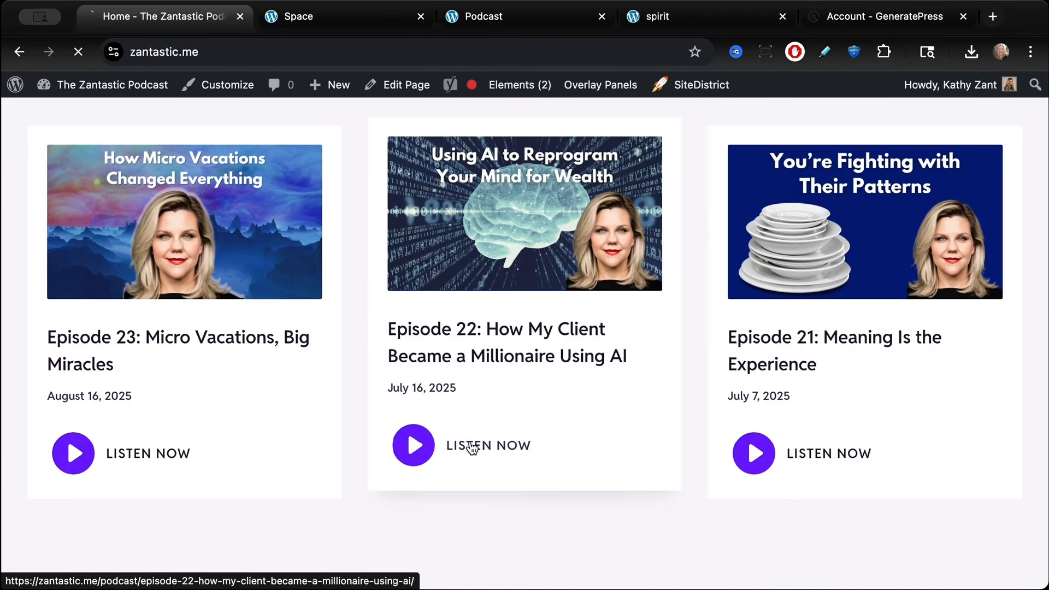
scroll(353, 404, "down", 5)
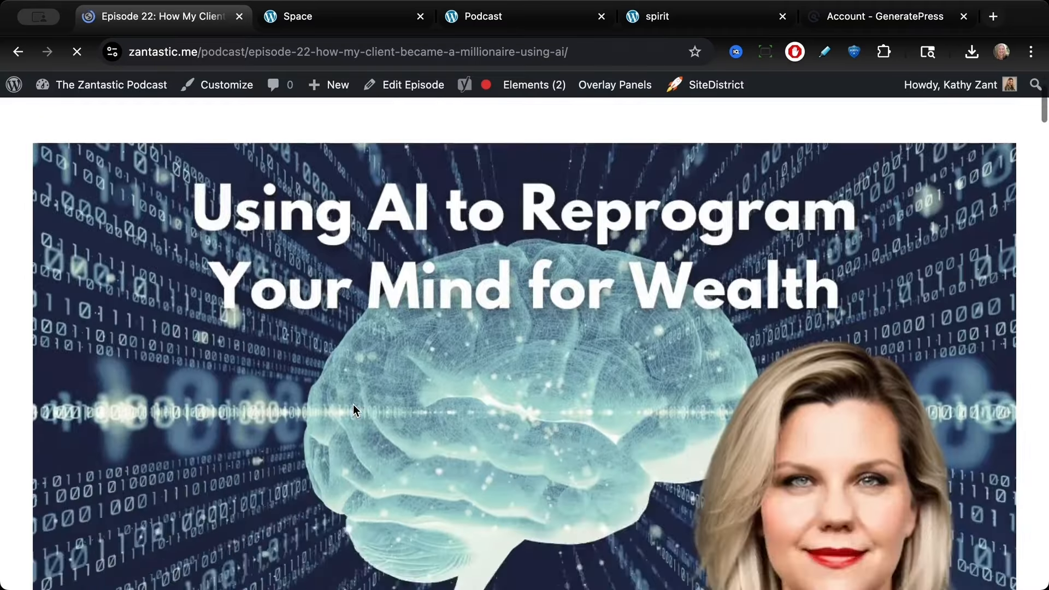
scroll(353, 404, "down", 5)
scroll(353, 404, "up", 4)
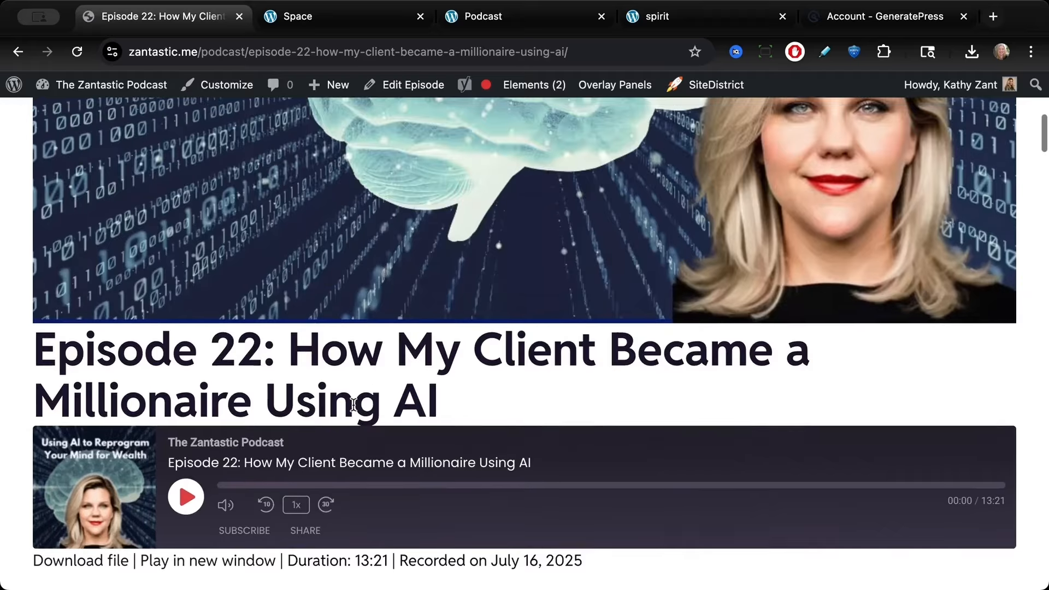
scroll(402, 356, "down", 10)
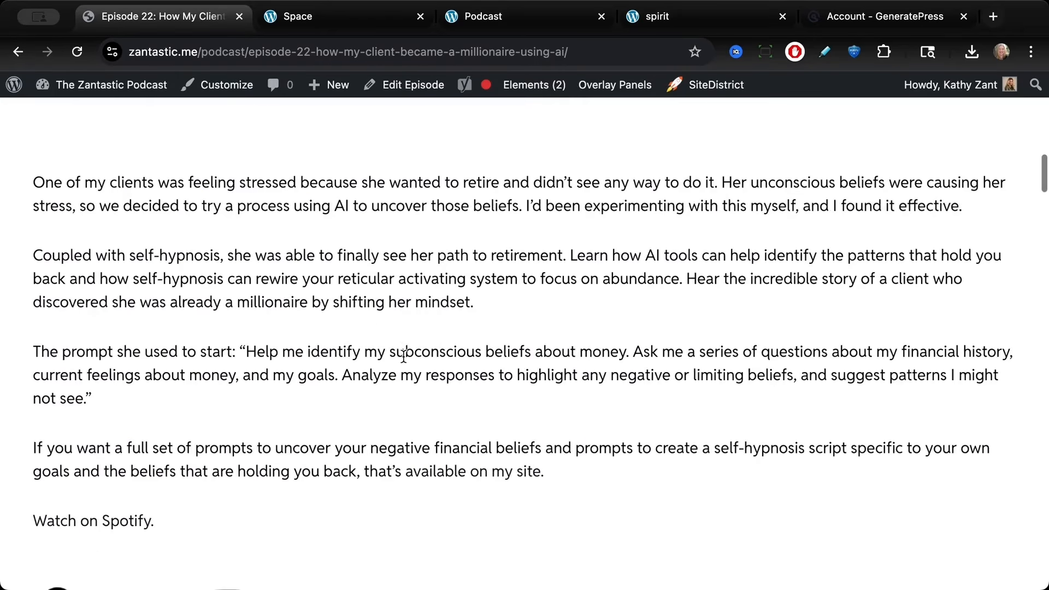
scroll(403, 356, "down", 3)
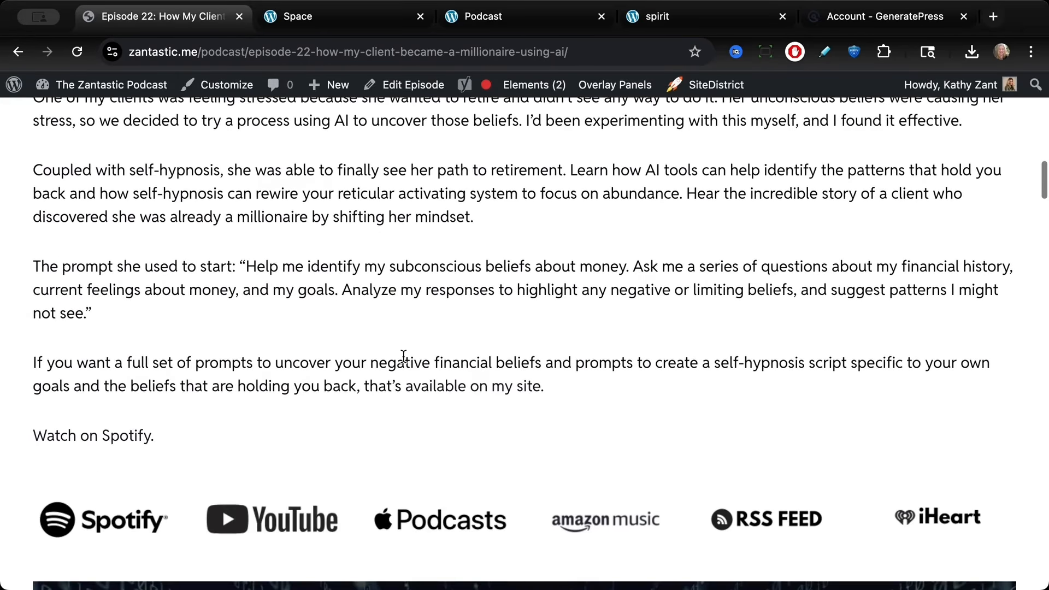
scroll(404, 357, "down", 10)
scroll(403, 357, "up", 14)
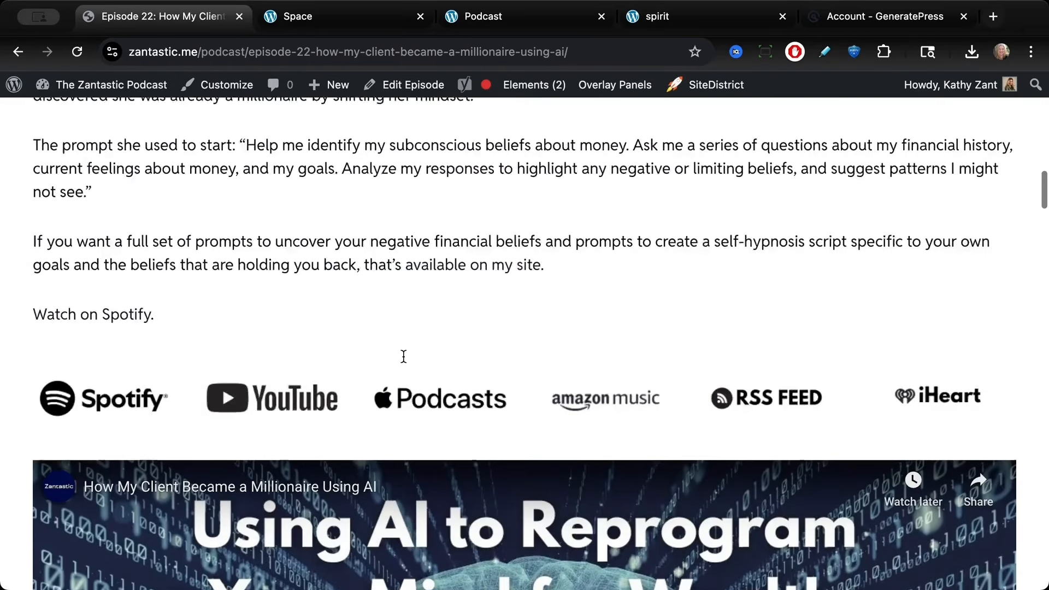
scroll(404, 356, "up", 10)
scroll(404, 356, "down", 15)
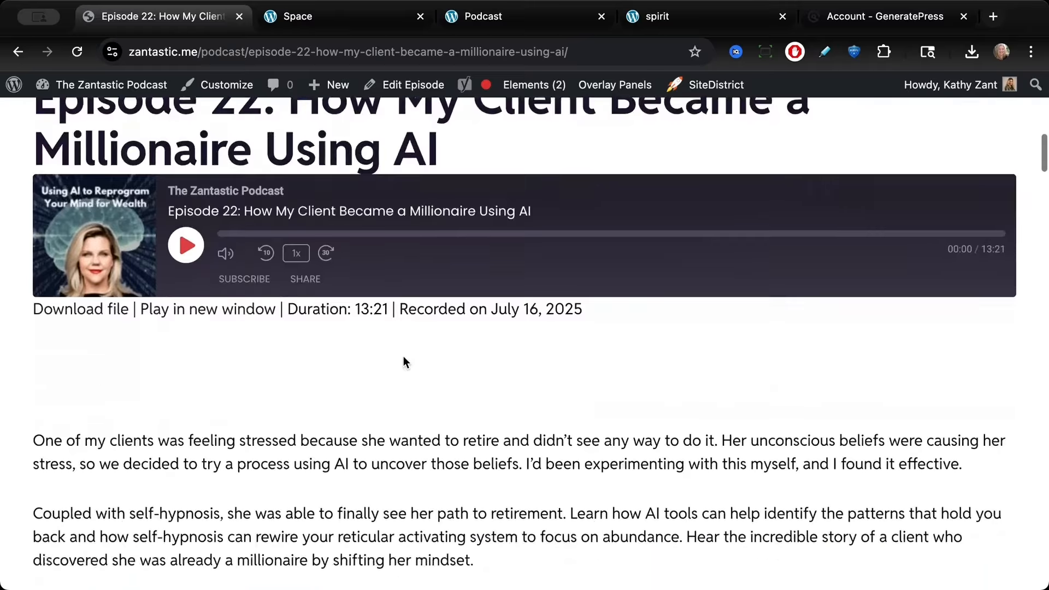
scroll(403, 357, "down", 15)
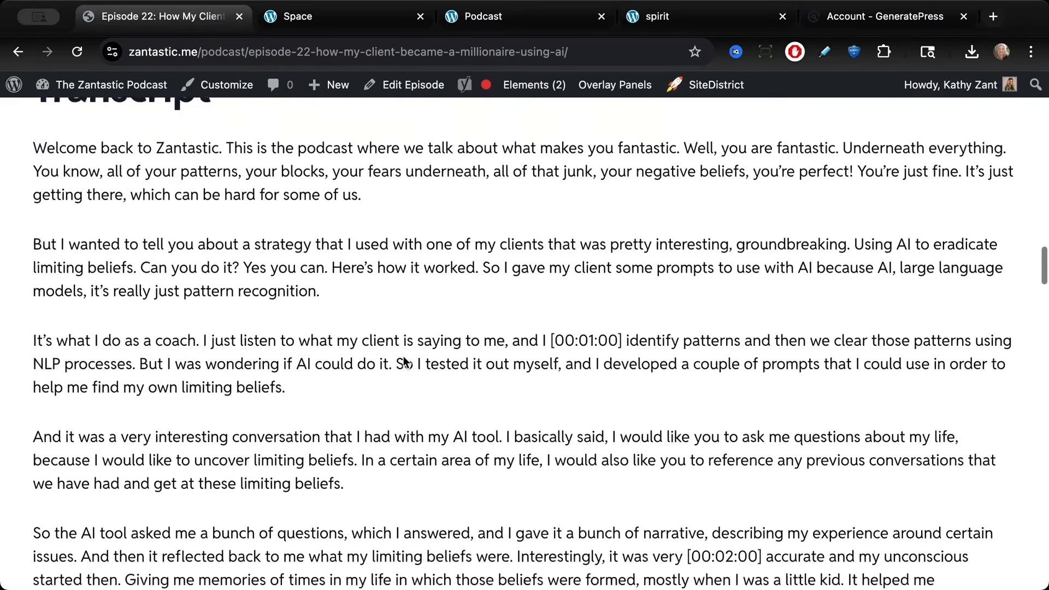
scroll(403, 362, "down", 3)
scroll(403, 362, "up", 20)
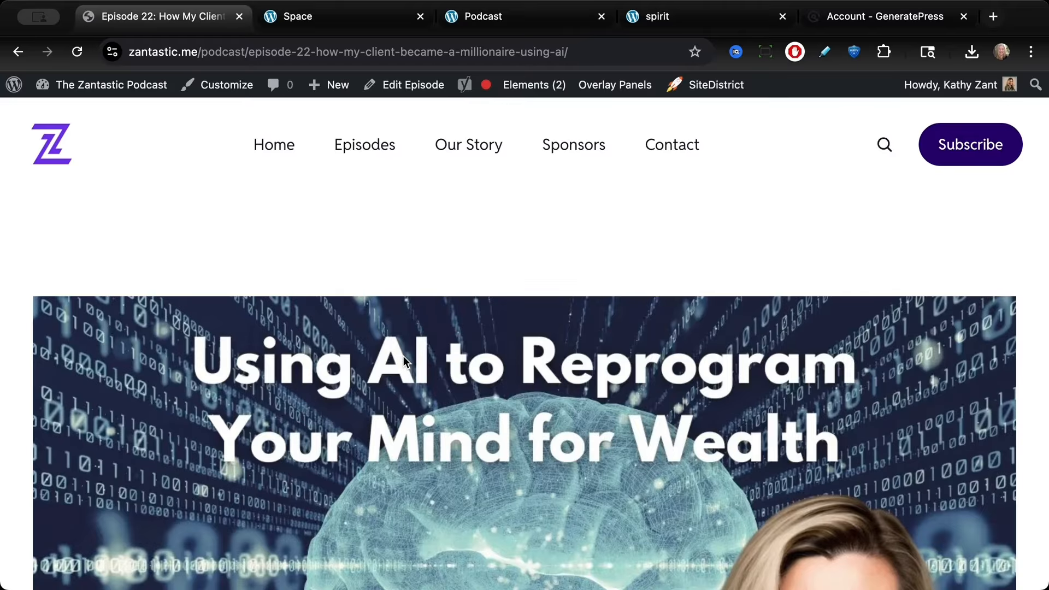
Step: Check the live site footer, then open the Elements list and locate the Site Footer element
scroll(403, 357, "down", 2)
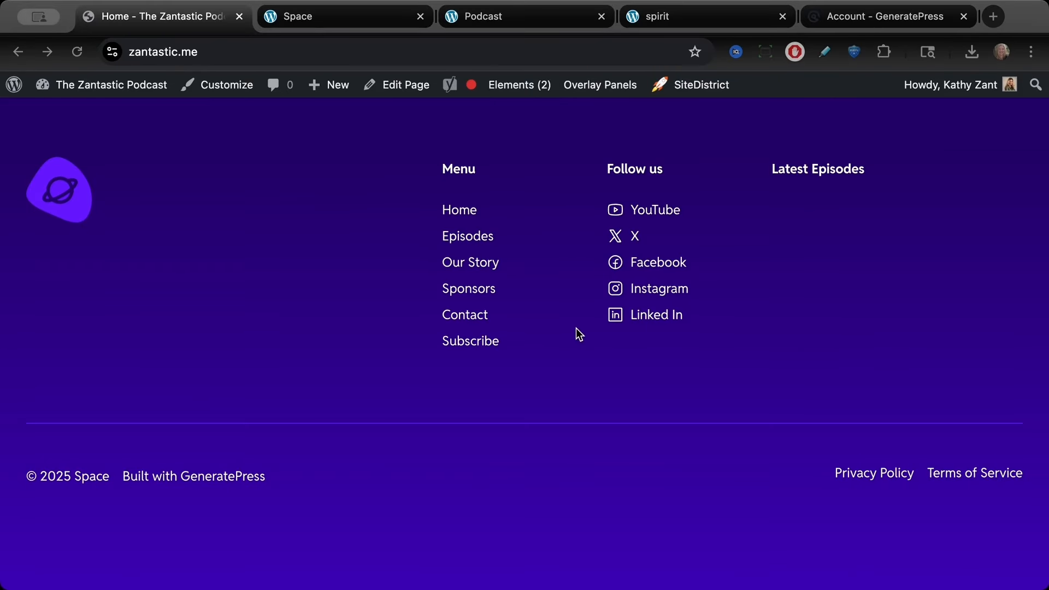
scroll(578, 333, "down", 1)
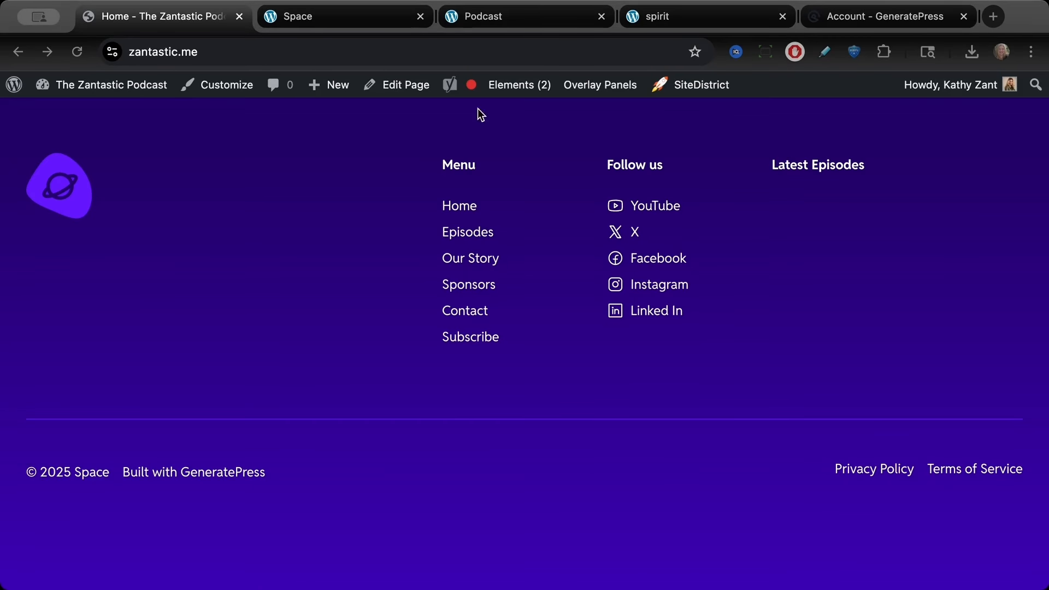
left_click(512, 87)
scroll(435, 154, "down", 5)
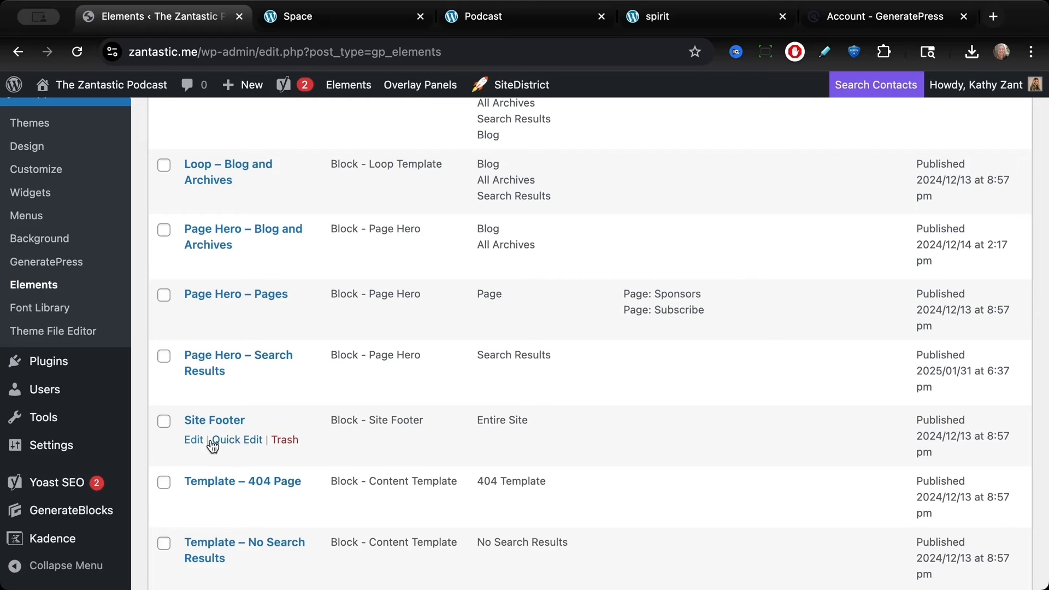
Step: Open the Site Footer element for editing and link the Privacy Policy button to the Privacy Policy page
left_click(193, 440)
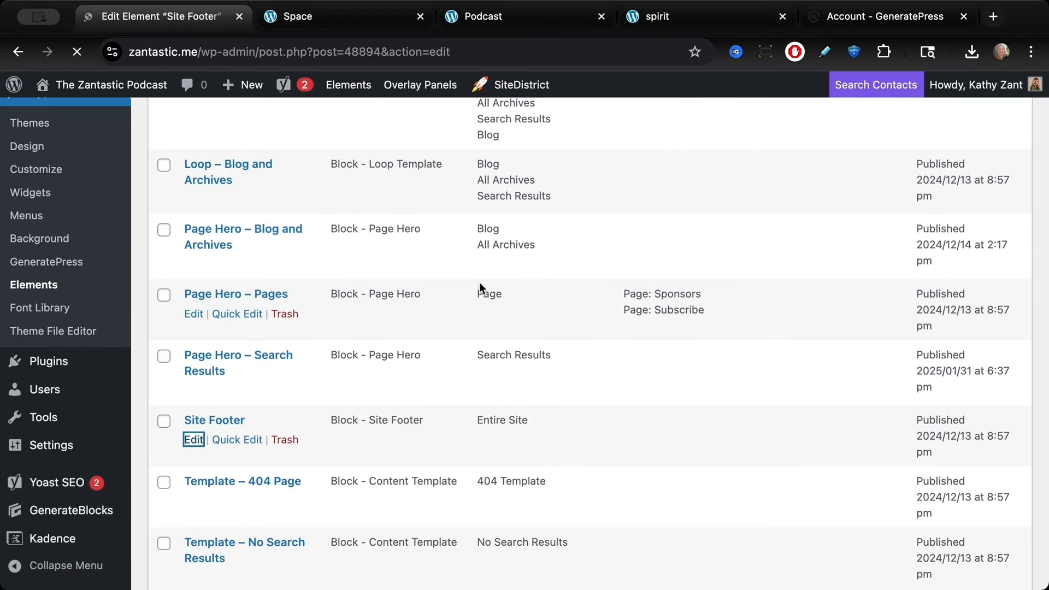
scroll(456, 327, "down", 5)
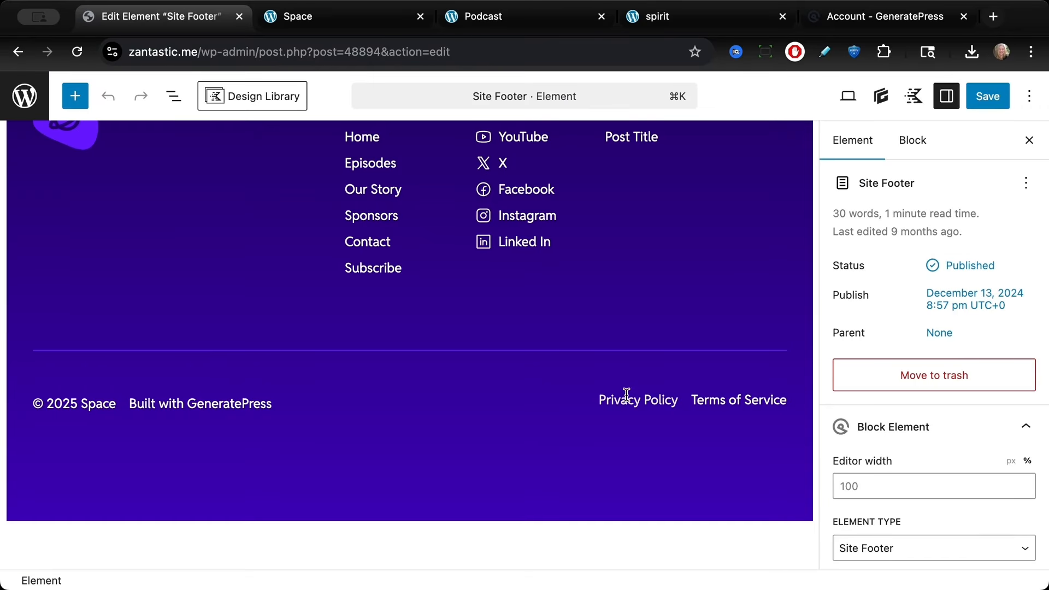
left_click(625, 400)
double_click(625, 400)
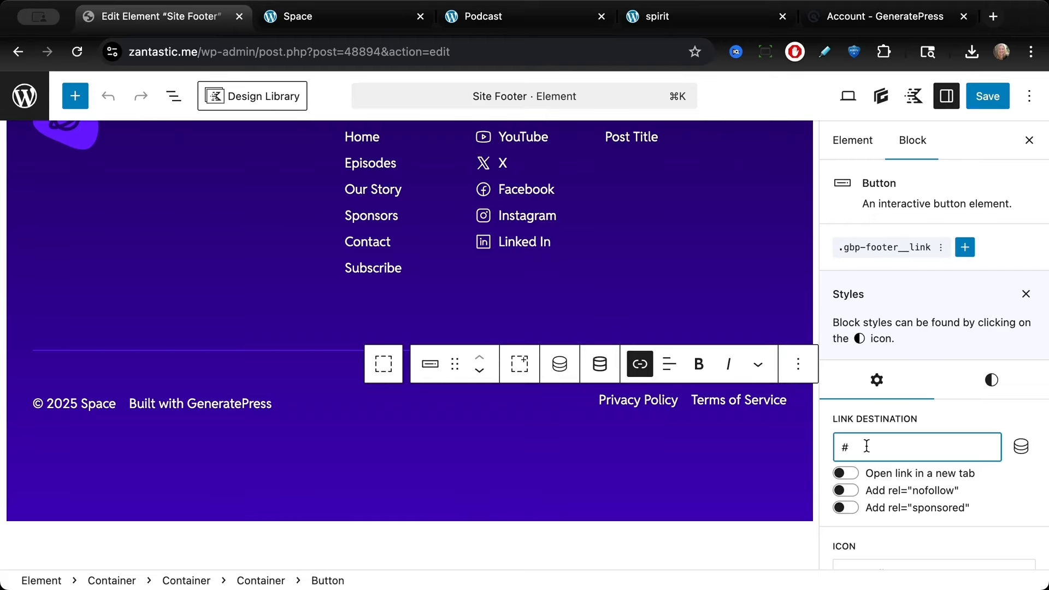
key("BackSpace")
type("priv")
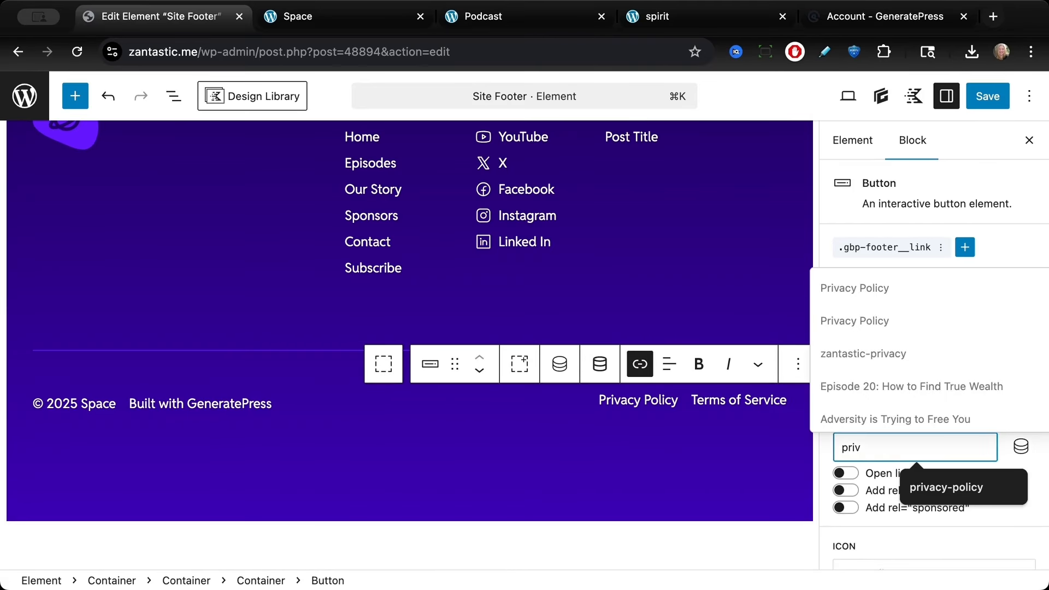
left_click(855, 289)
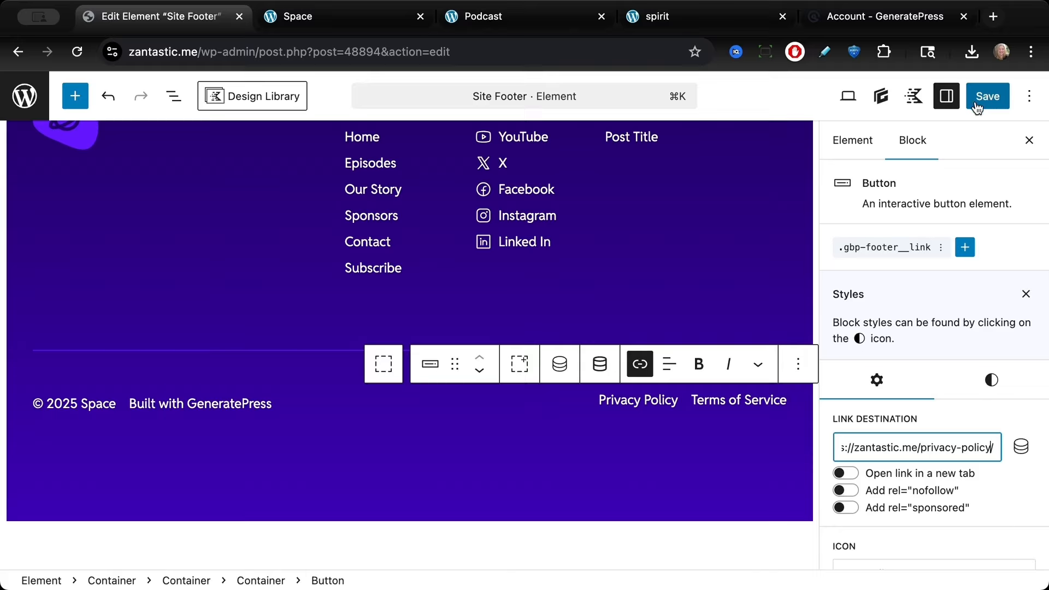
Step: Link the footer's Terms of Service button to the Terms of Service page
left_click(725, 402)
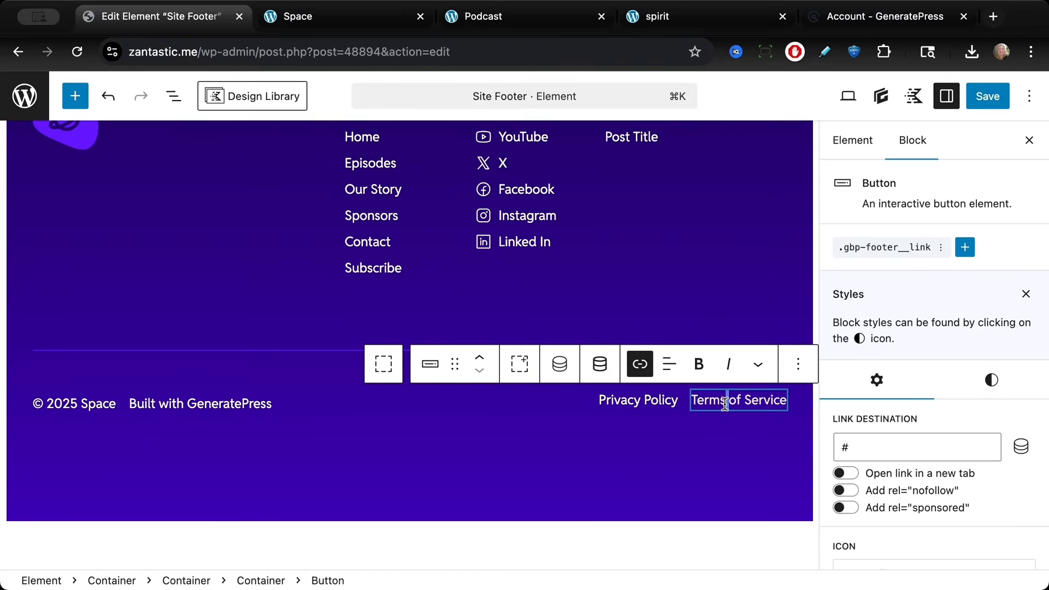
triple_click(725, 403)
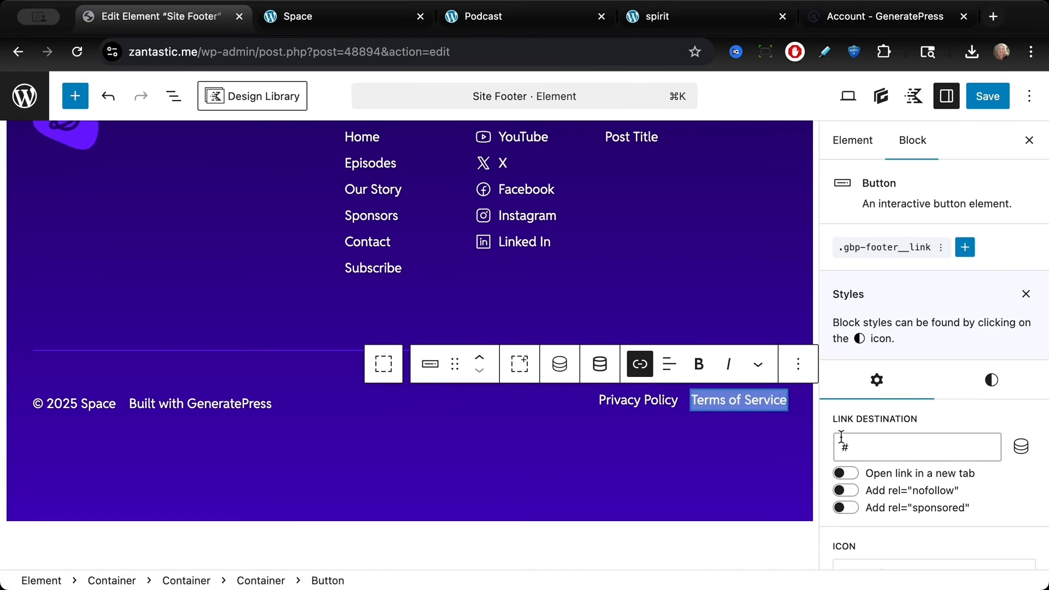
left_click(866, 455)
key("BackSpace")
type("te")
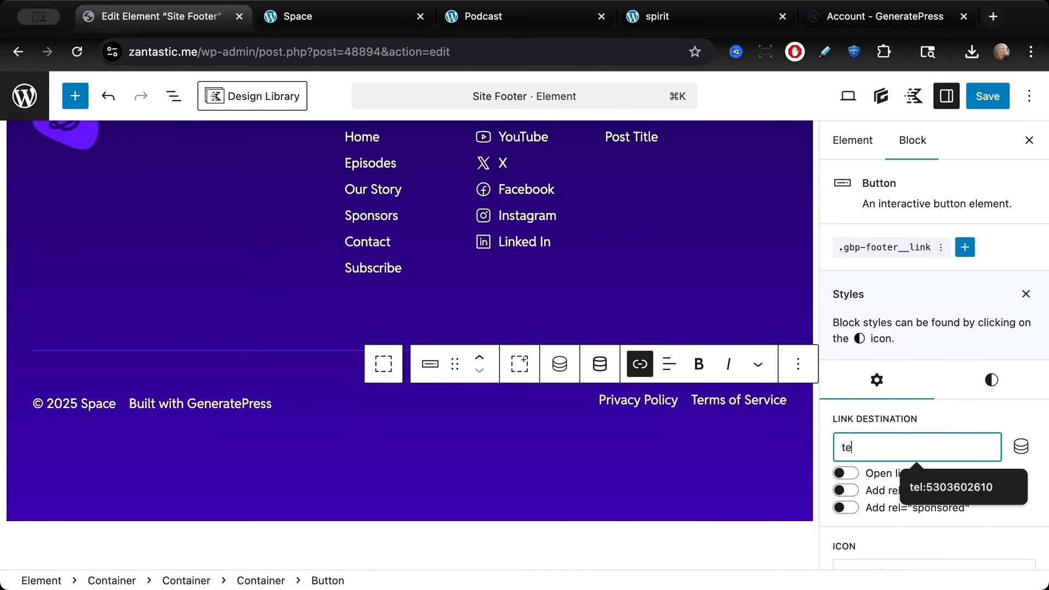
type("rms")
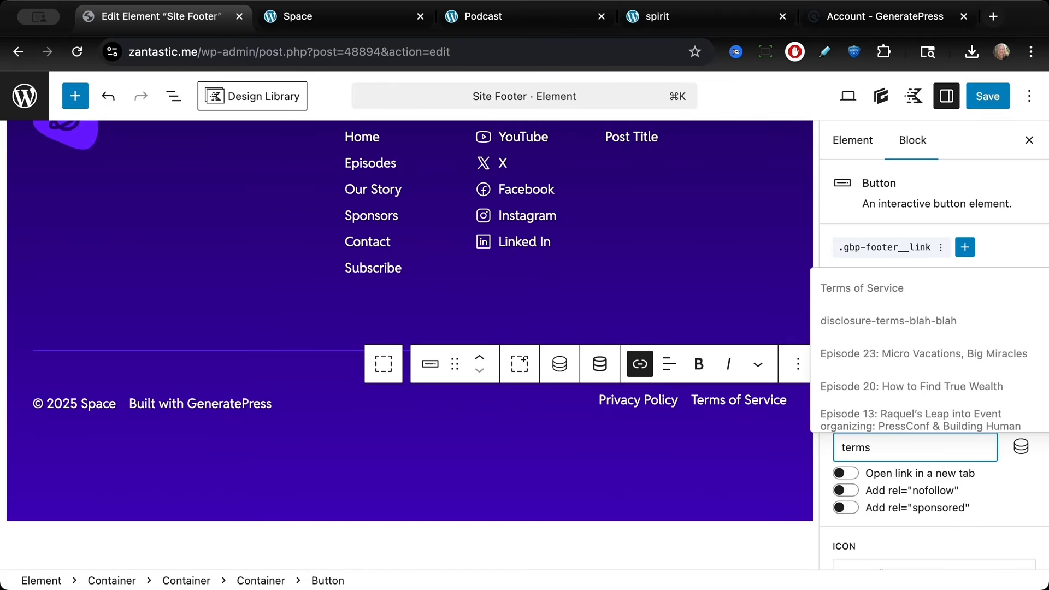
left_click(865, 286)
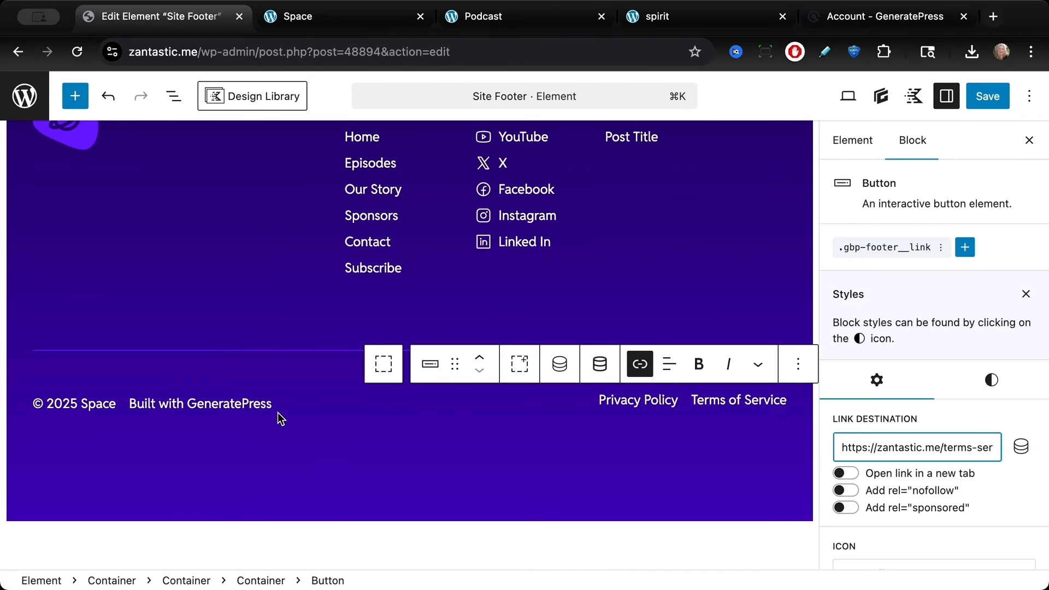
Step: Change the copyright text in the footer from Space to Zantastic LLC, keeping the current year tag
left_click(91, 404)
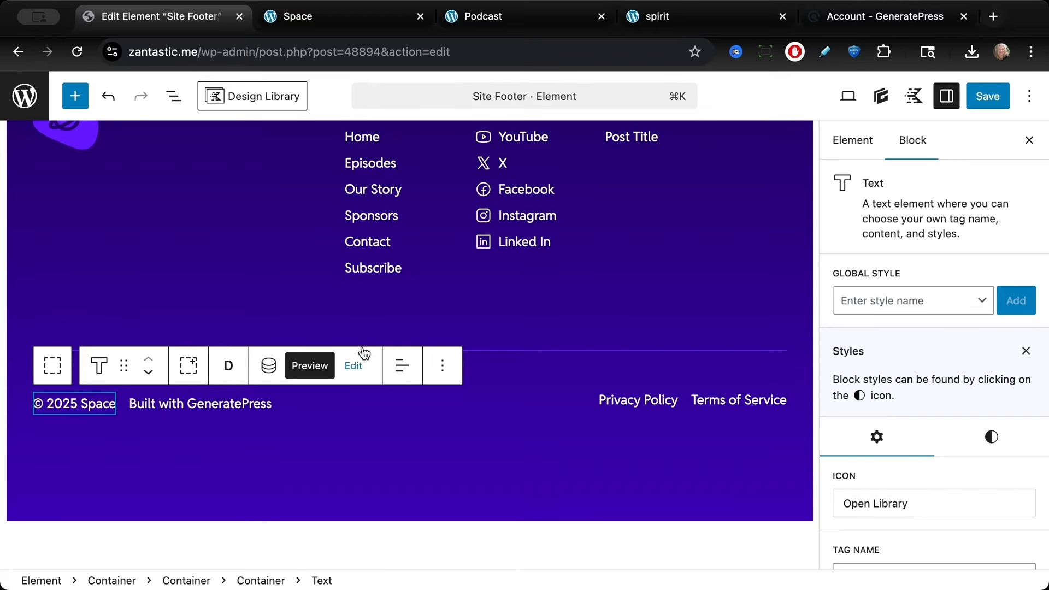
left_click(353, 366)
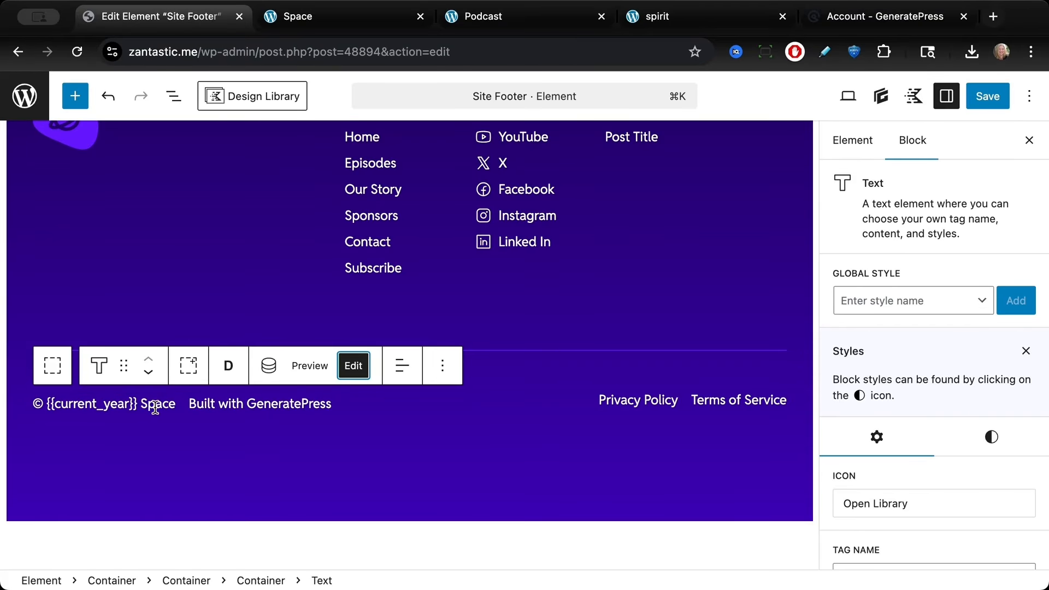
double_click(155, 407)
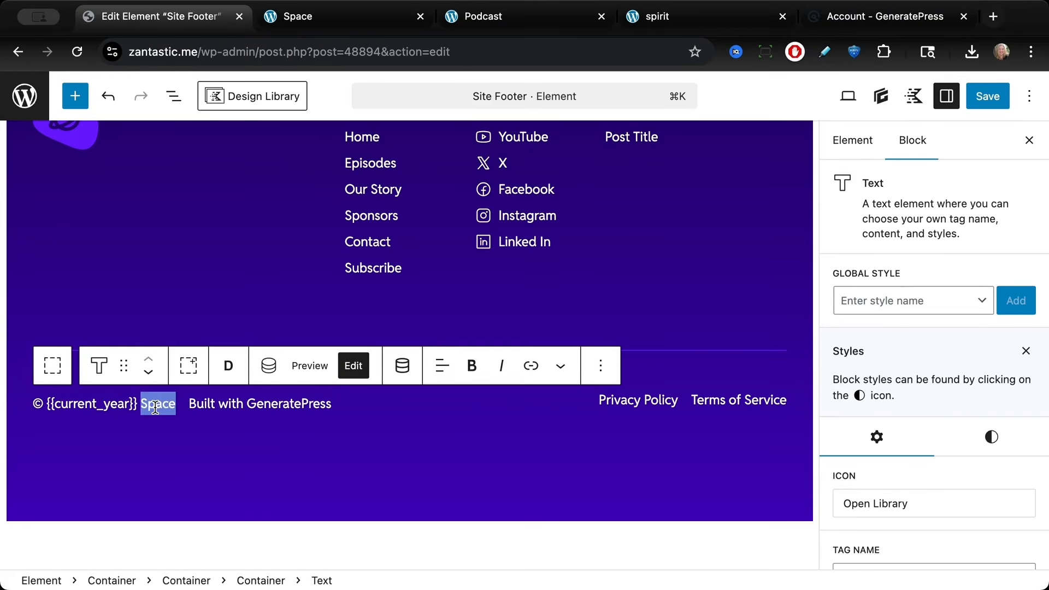
type("Zantastic LLC")
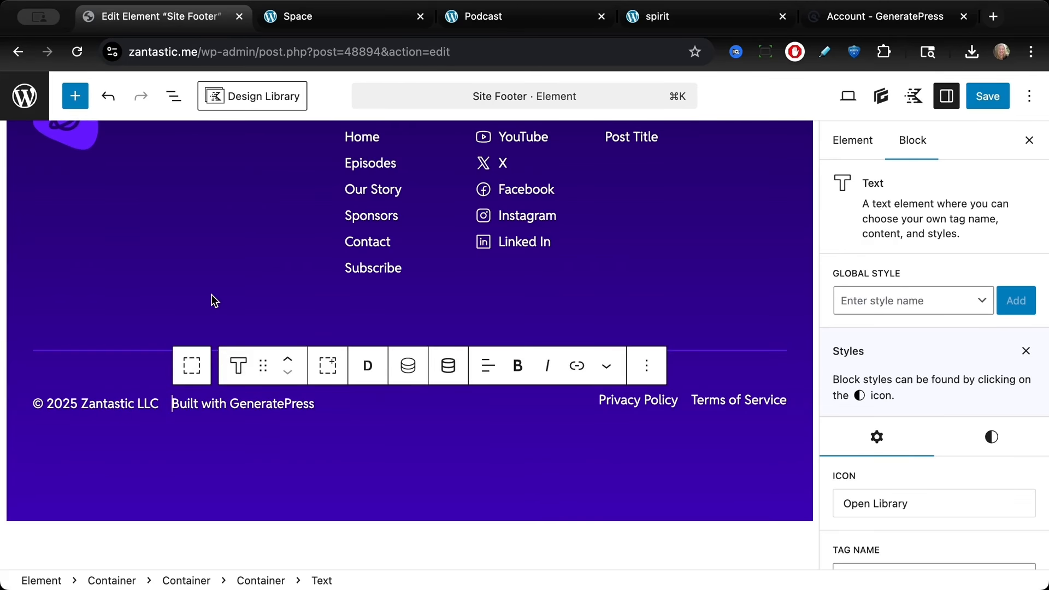
left_click(101, 404)
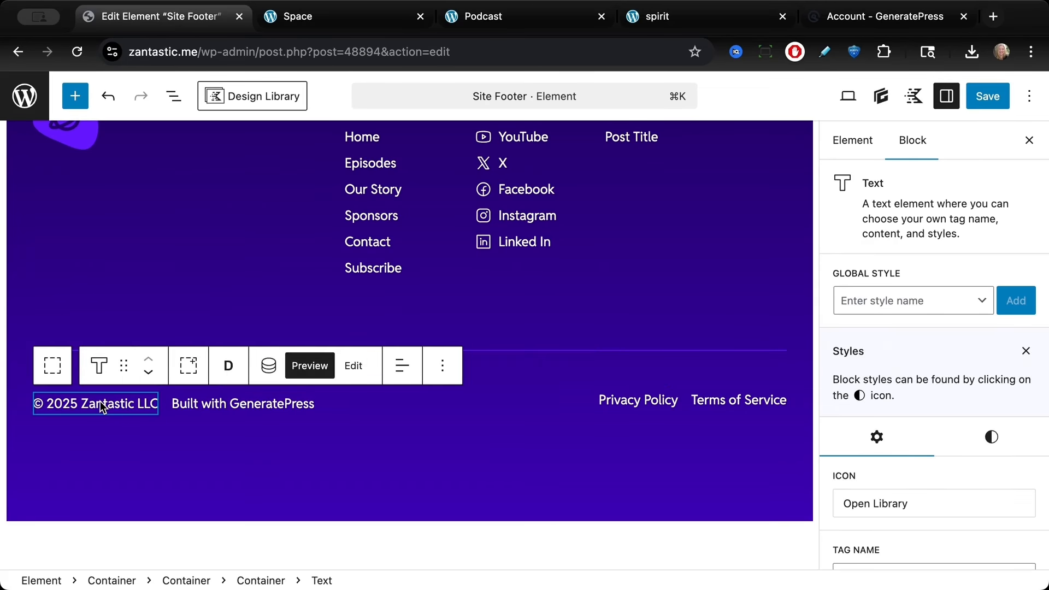
left_click(359, 375)
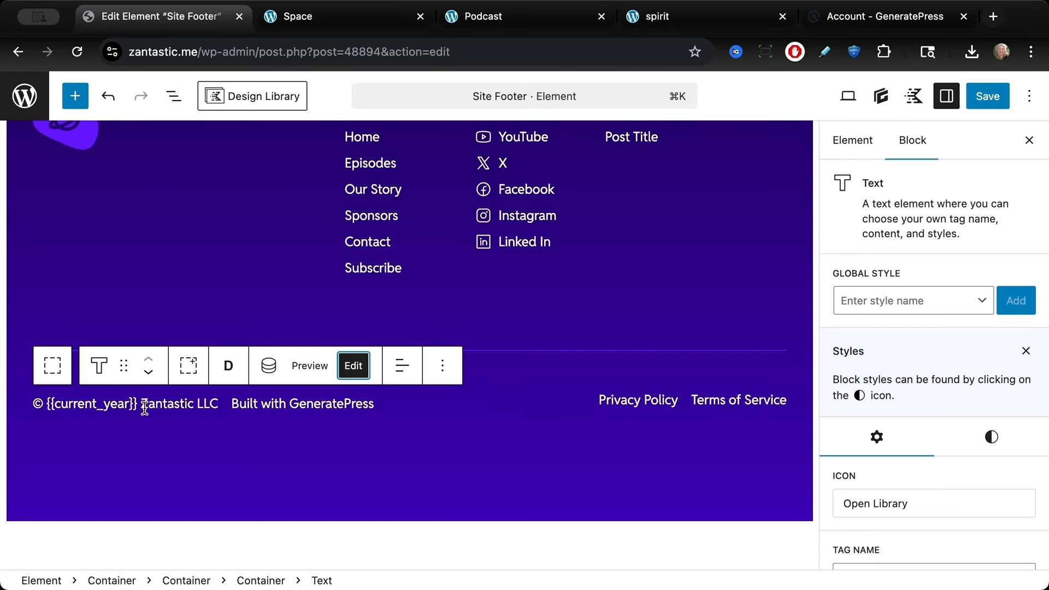
left_click(306, 368)
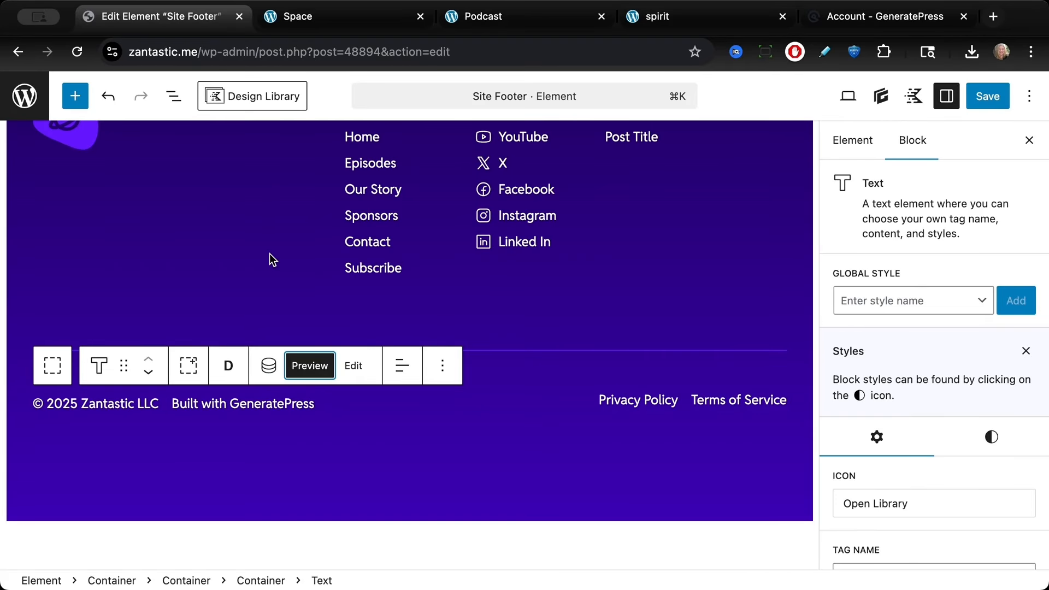
Step: Set the footer menu's Home link destination to the Home page
scroll(288, 268, "up", 3)
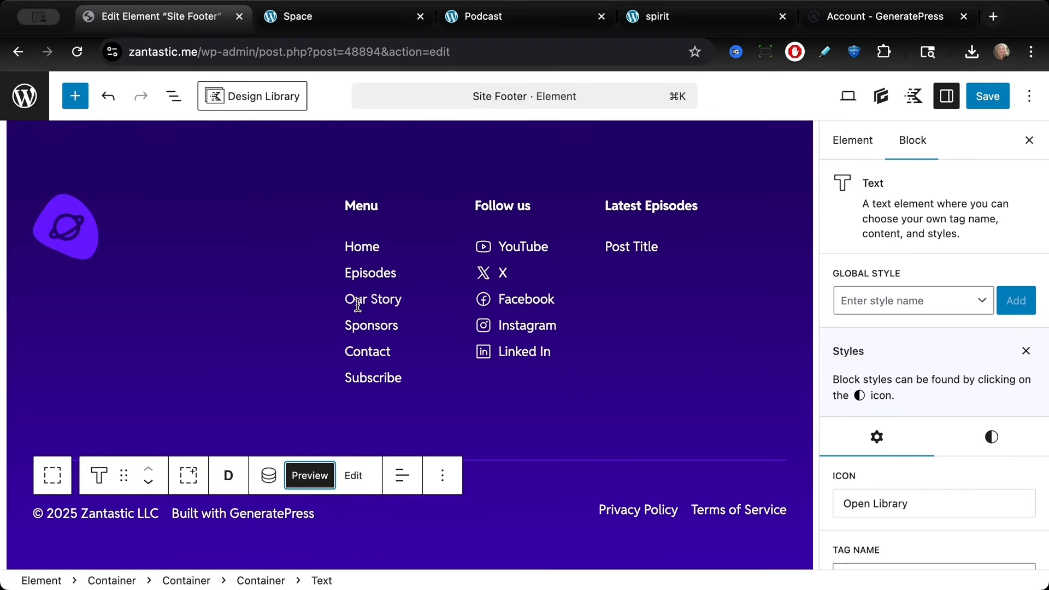
left_click(353, 243)
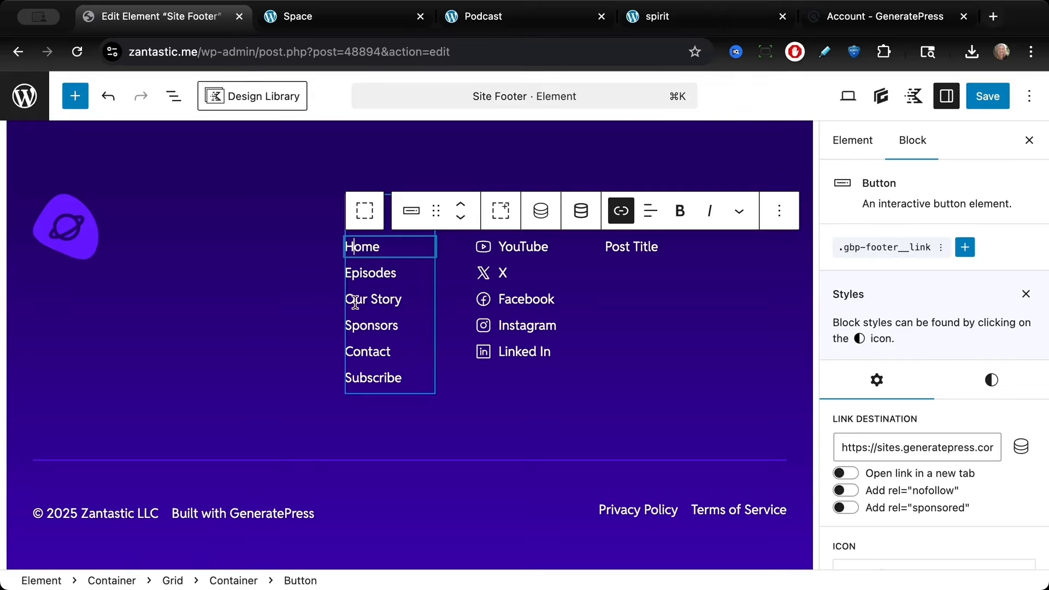
left_click(873, 449)
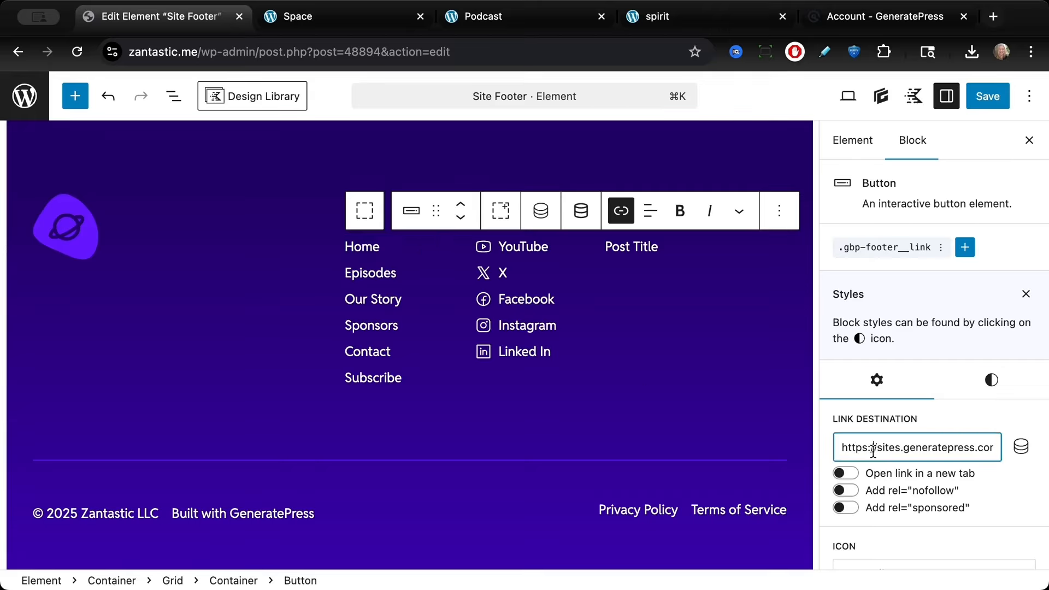
key("super+a")
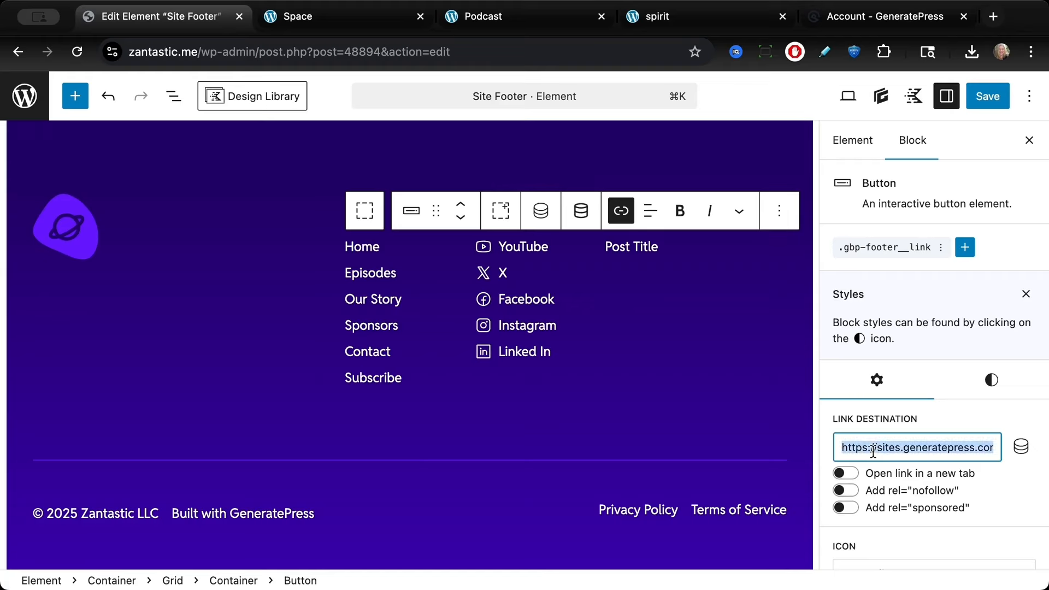
type("home")
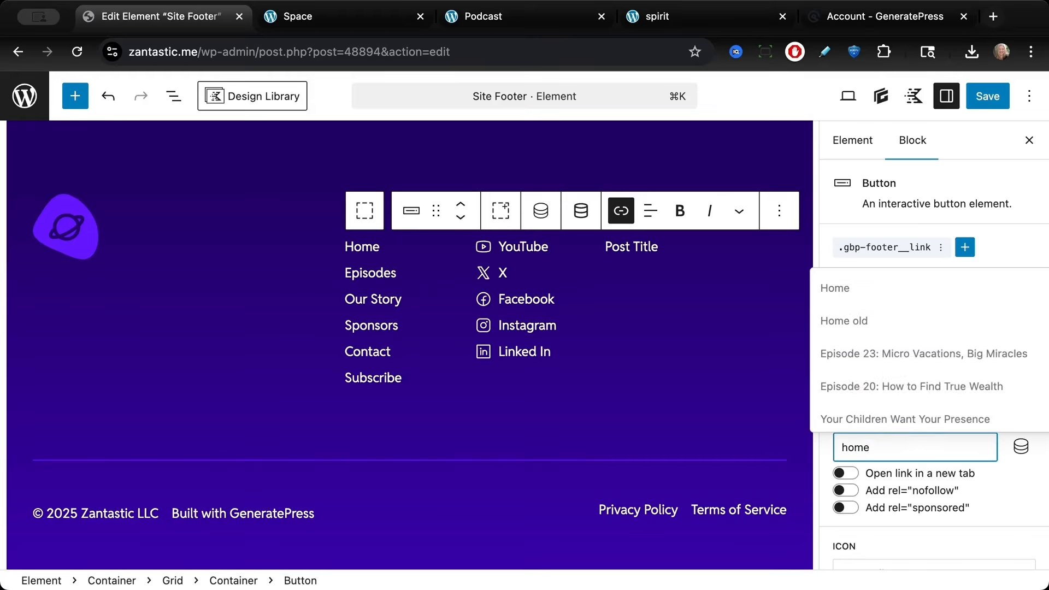
left_click(884, 301)
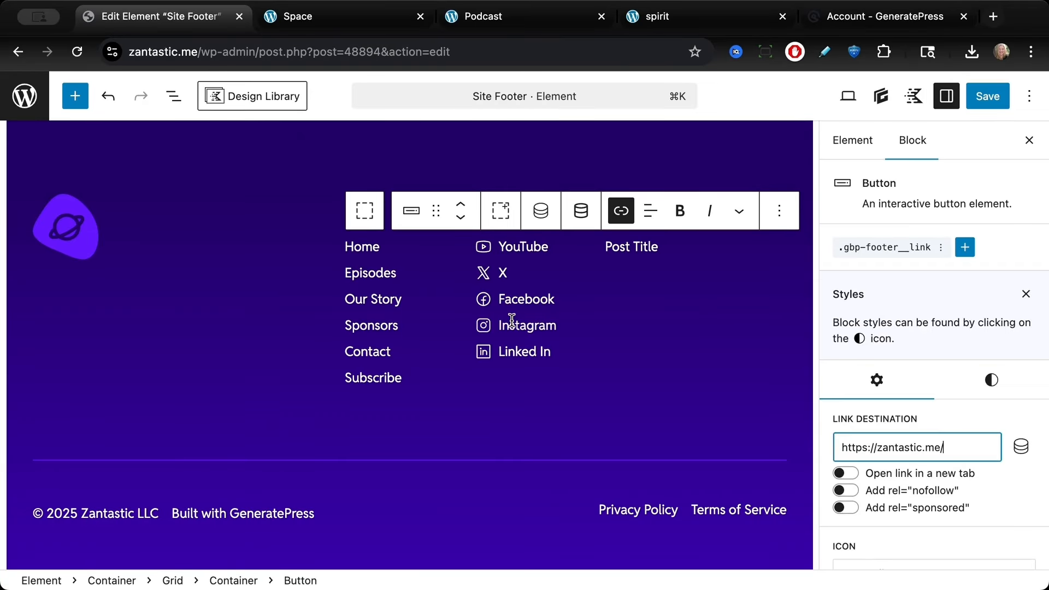
left_click(400, 269)
left_click(382, 300)
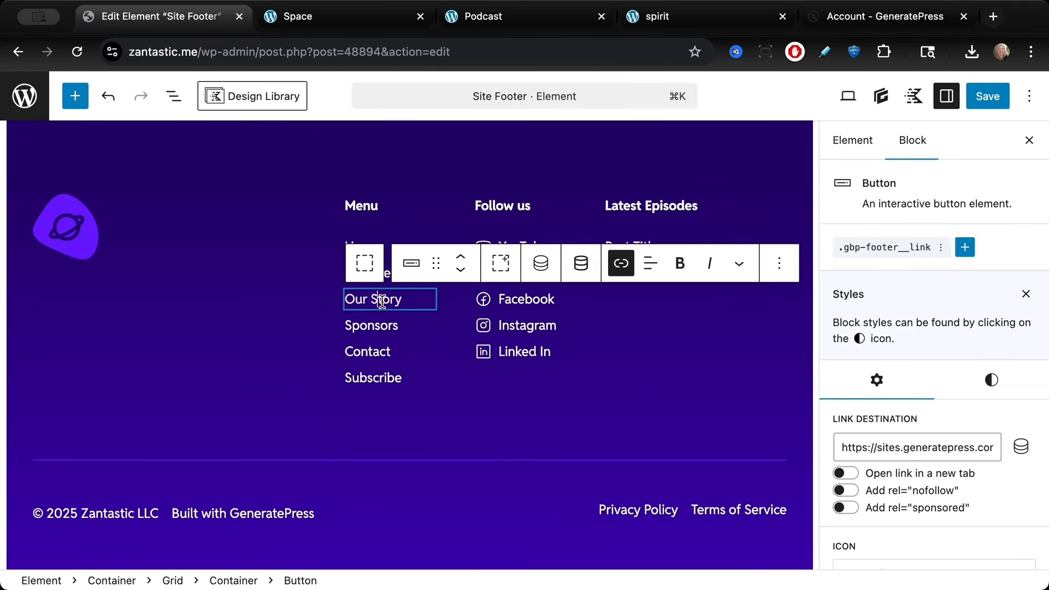
key("Down")
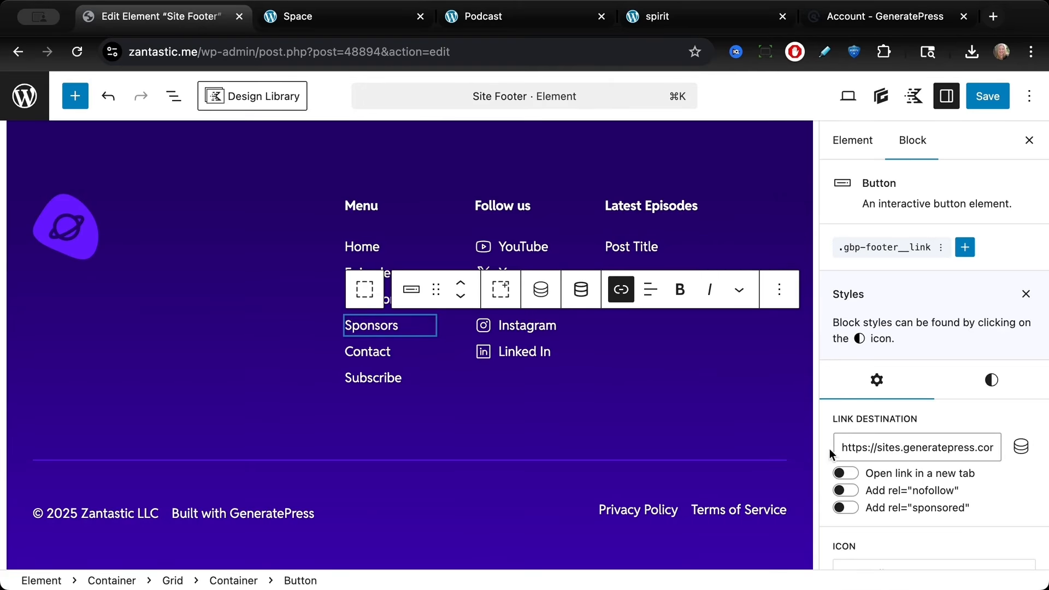
key("Down")
key("Down")
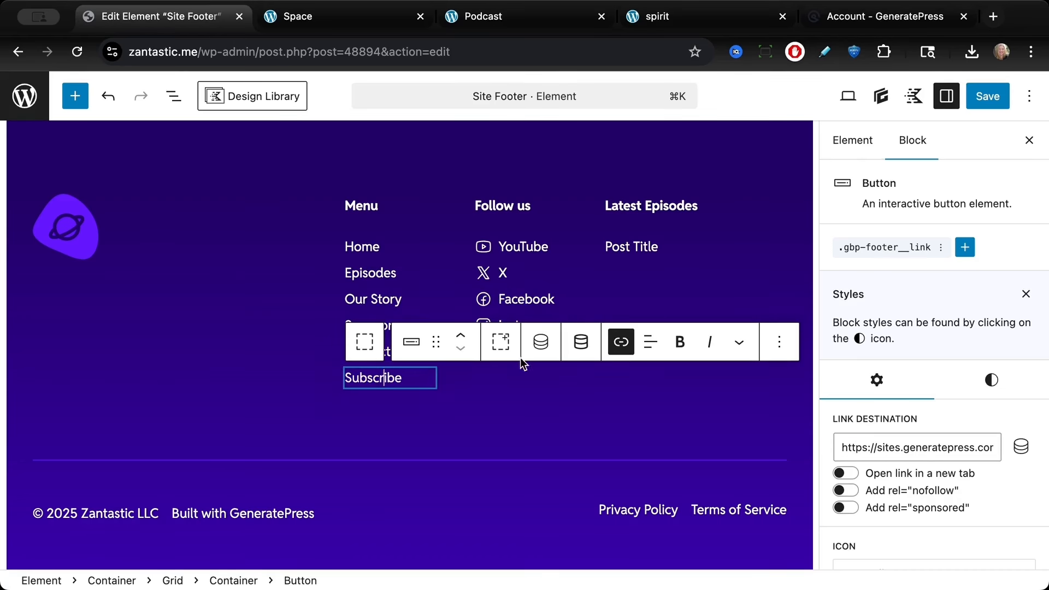
left_click(868, 447)
key("ctrl+a")
type("https://zantastic.me/subscribe")
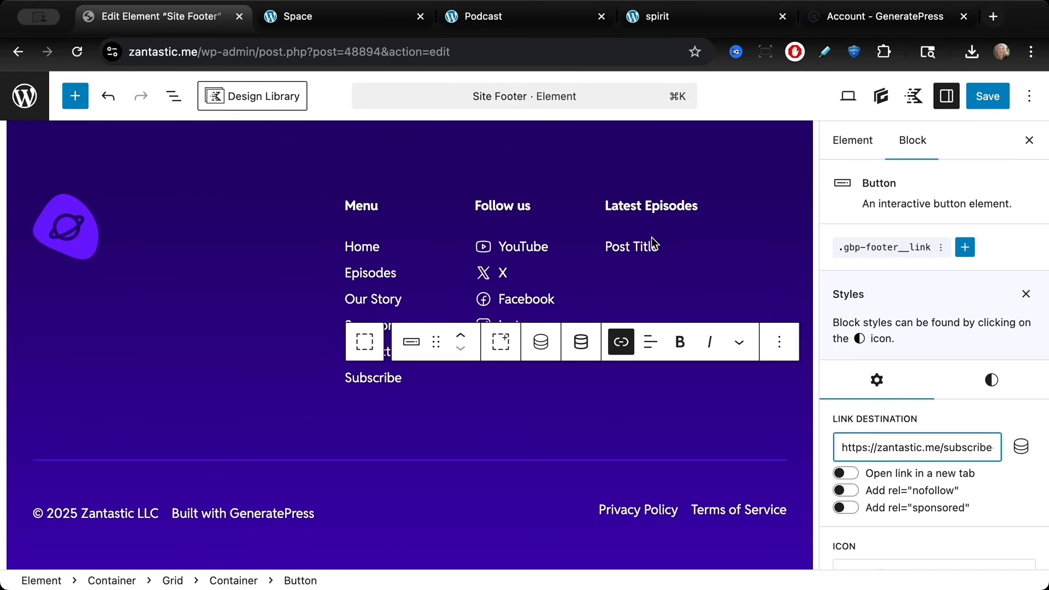
Step: Set the footer's Latest Episodes query to use the Episode post type instead of Posts
left_click(640, 253)
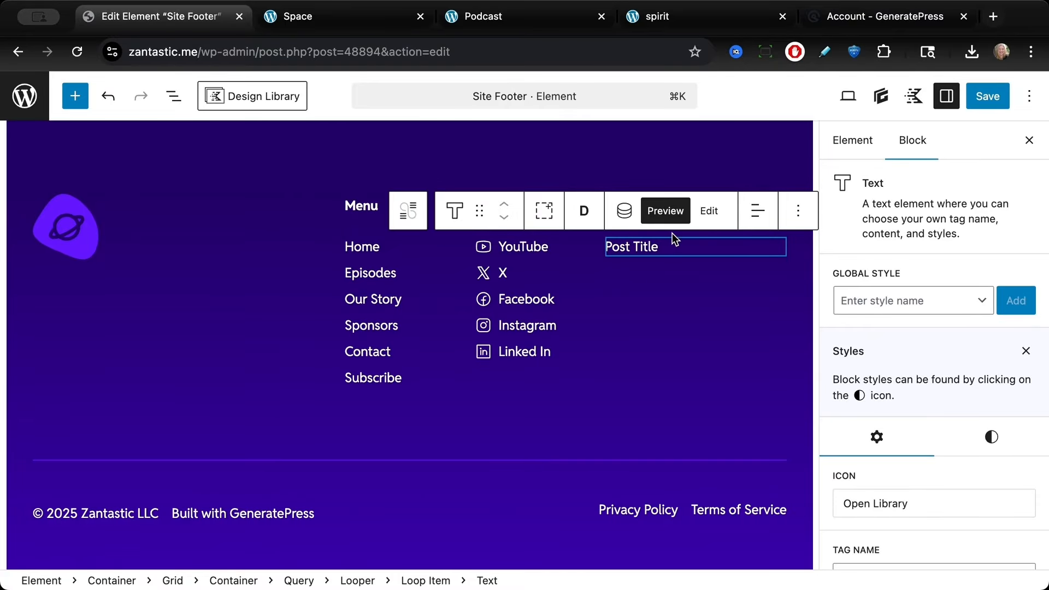
left_click(173, 97)
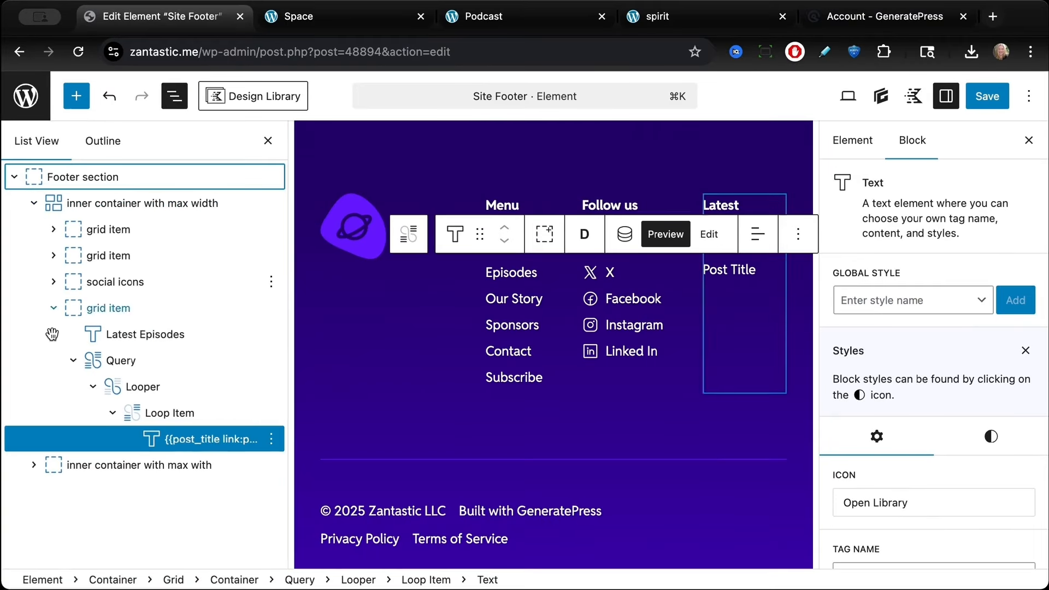
left_click(120, 360)
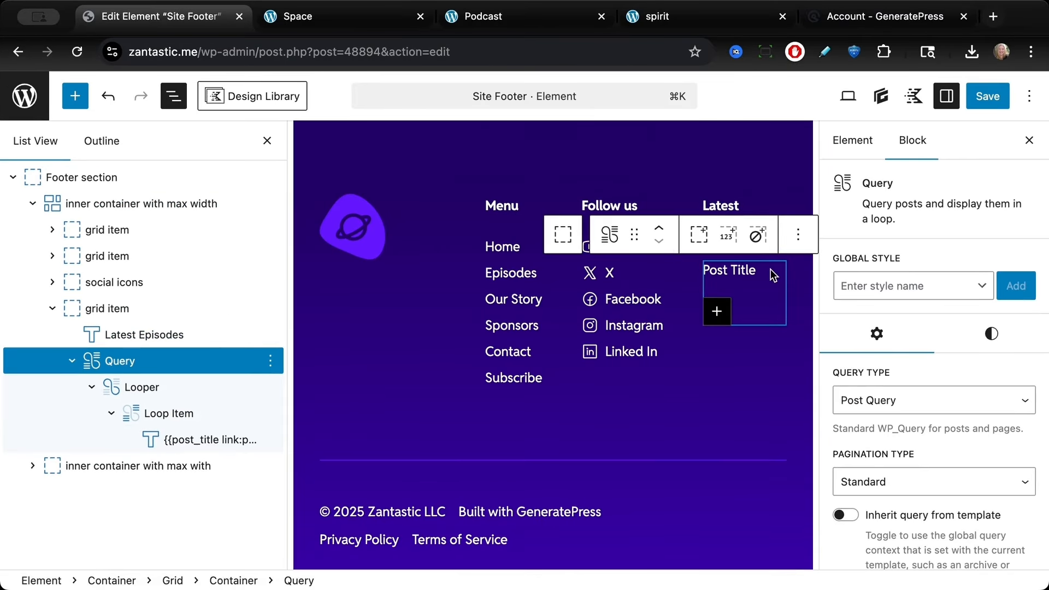
scroll(910, 442, "down", 3)
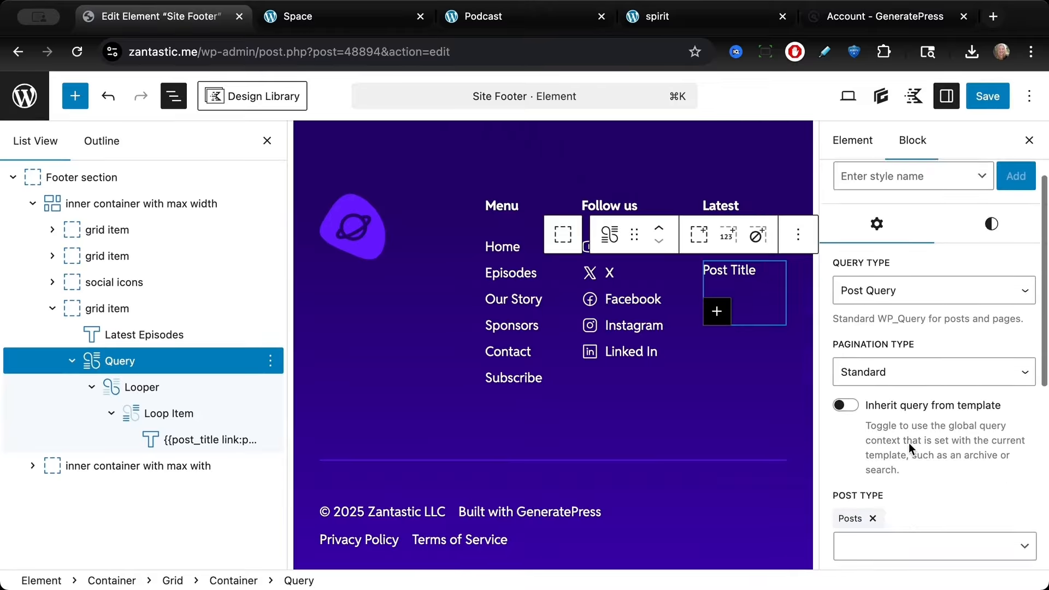
left_click(873, 450)
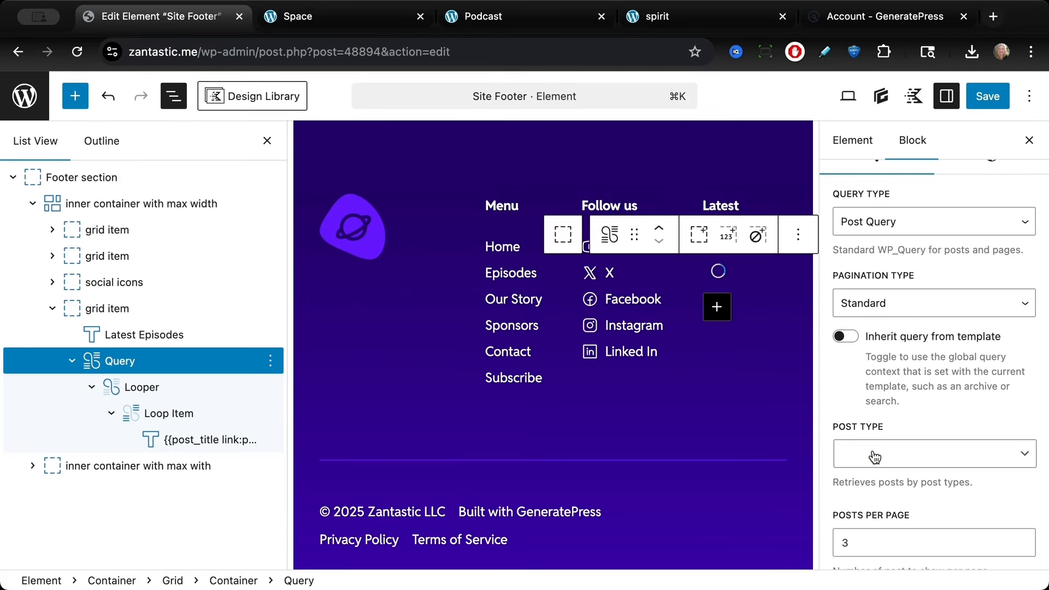
left_click(874, 458)
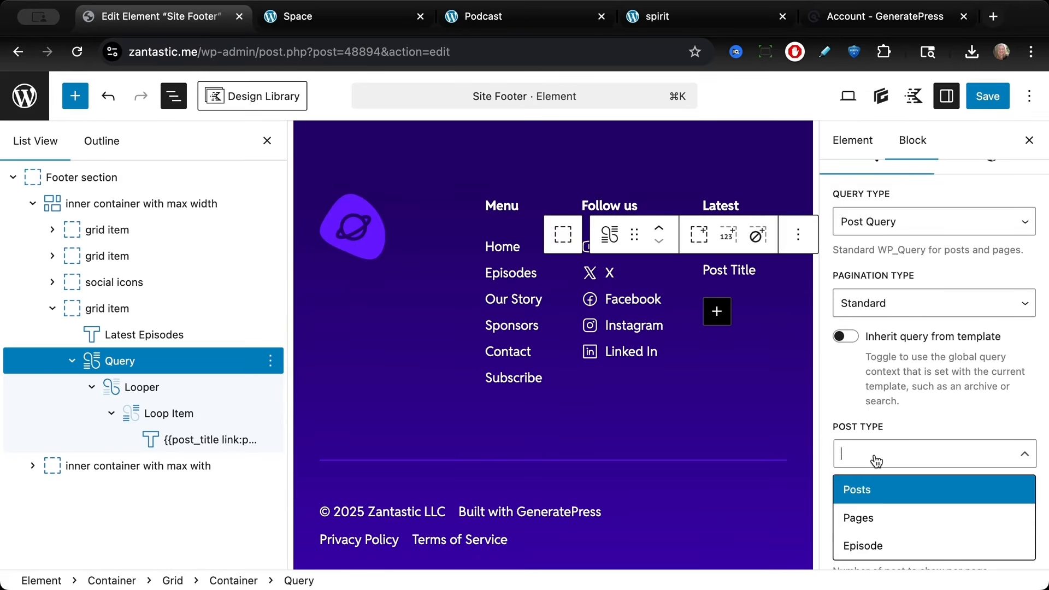
left_click(881, 545)
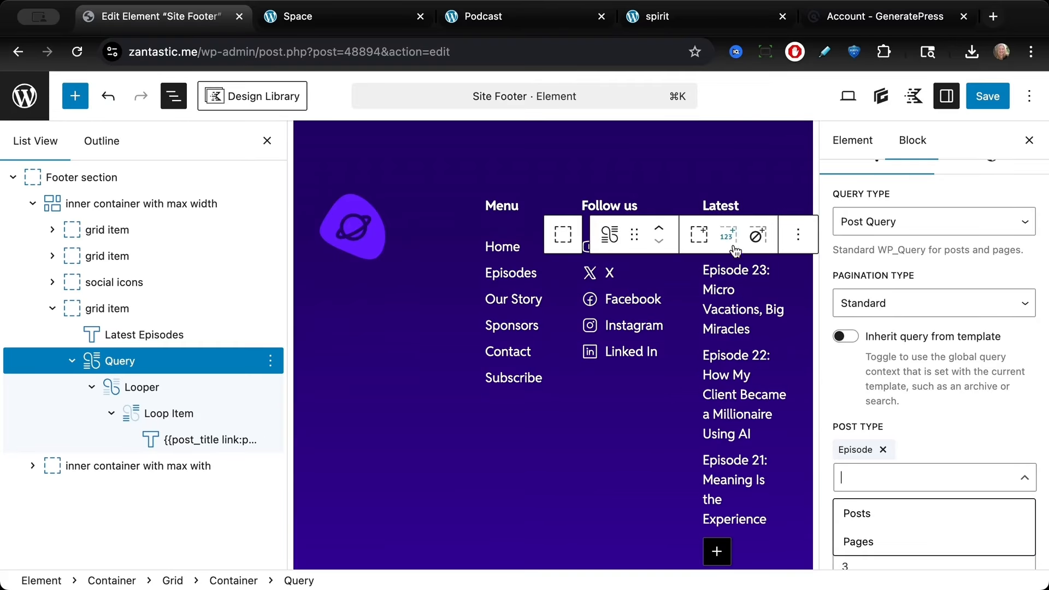
Step: Set the footer's Latest Episodes query to show 2 posts per page and save the footer element
left_click(944, 428)
scroll(945, 428, "down", 3)
left_click(861, 455)
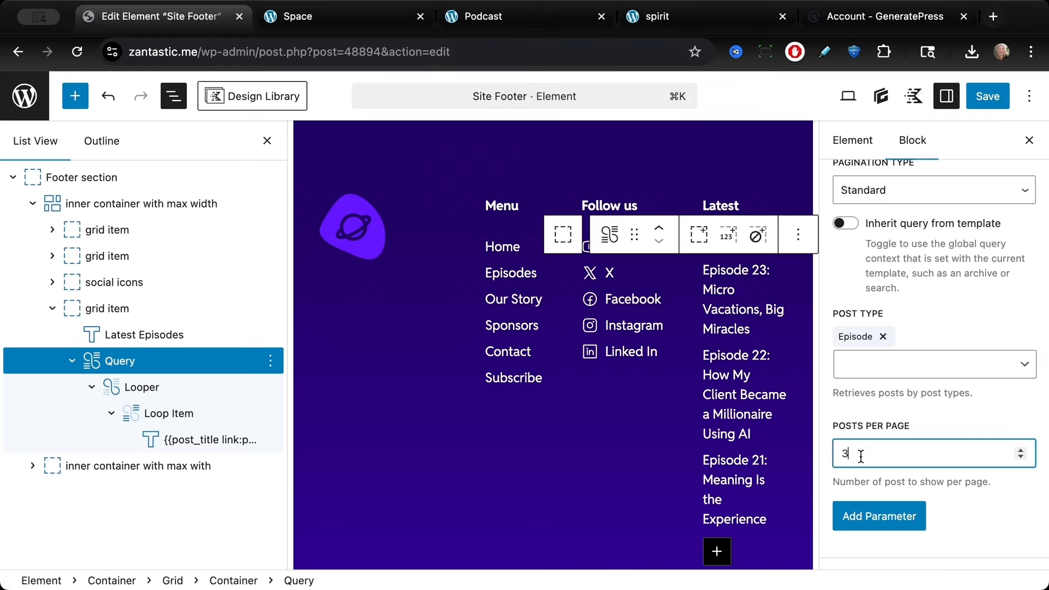
key("BackSpace")
type("10")
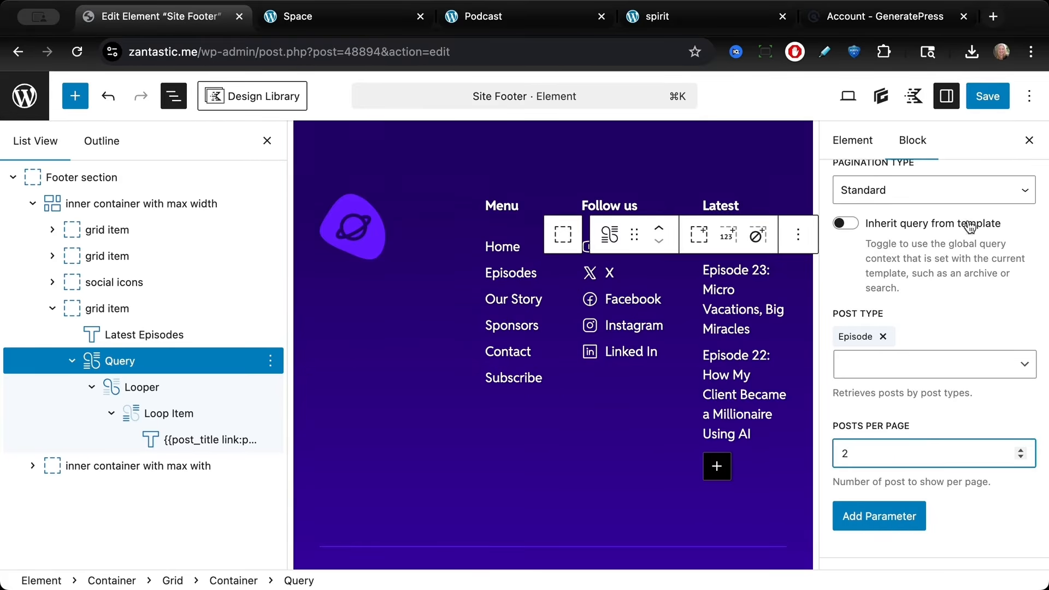
left_click(267, 141)
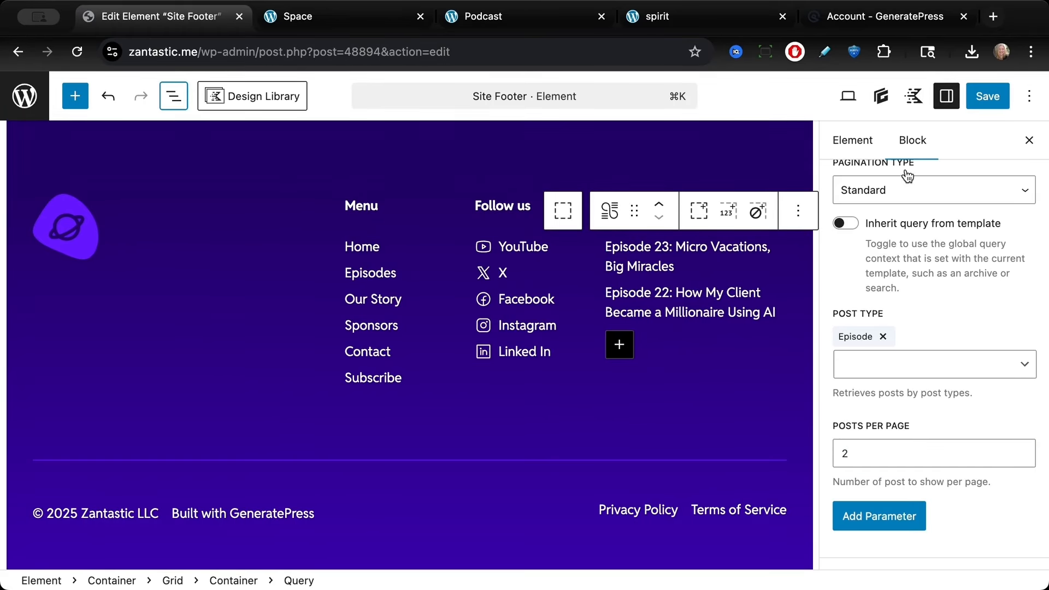
left_click(989, 98)
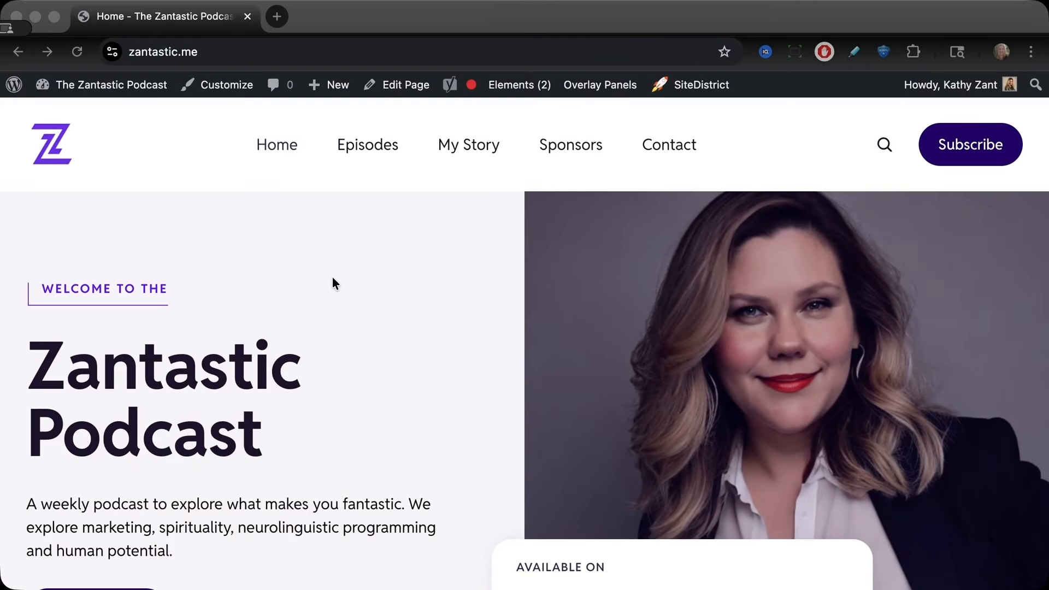
Step: Review the live home page and the All Episodes page on the front end
scroll(333, 282, "down", 6)
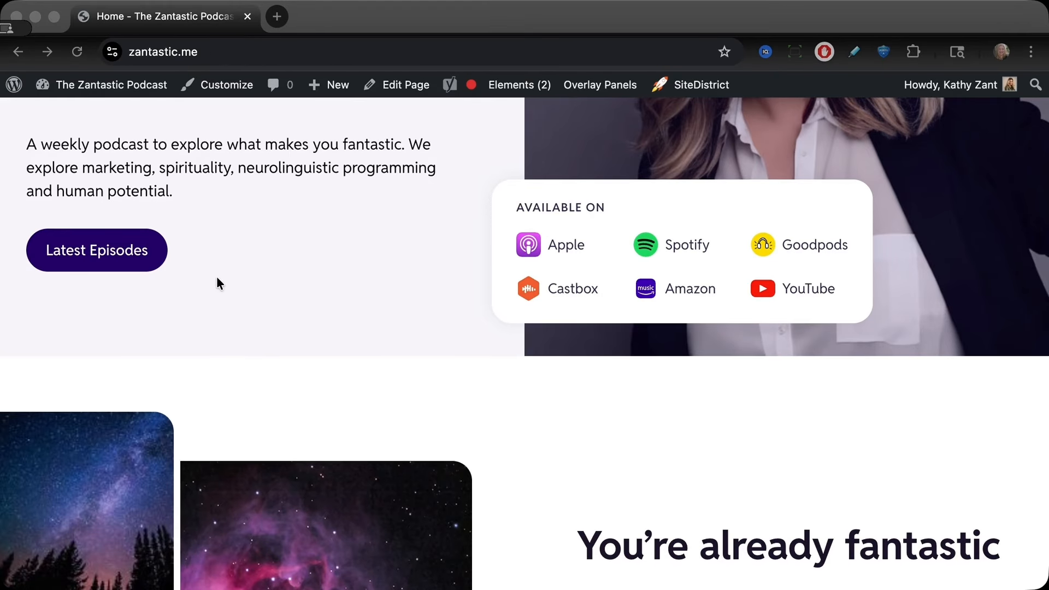
scroll(216, 276, "down", 10)
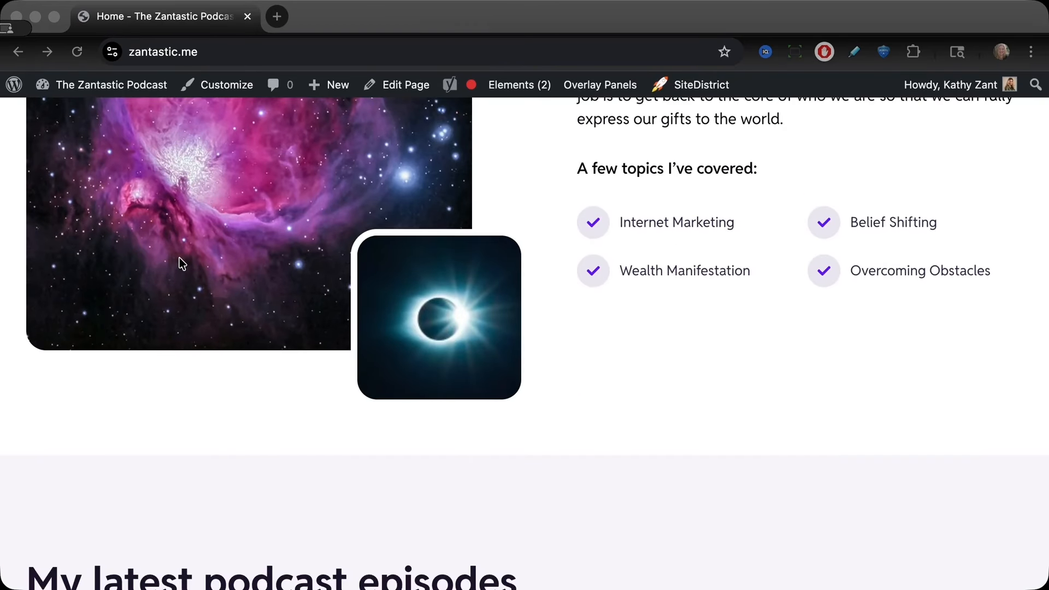
scroll(183, 263, "down", 6)
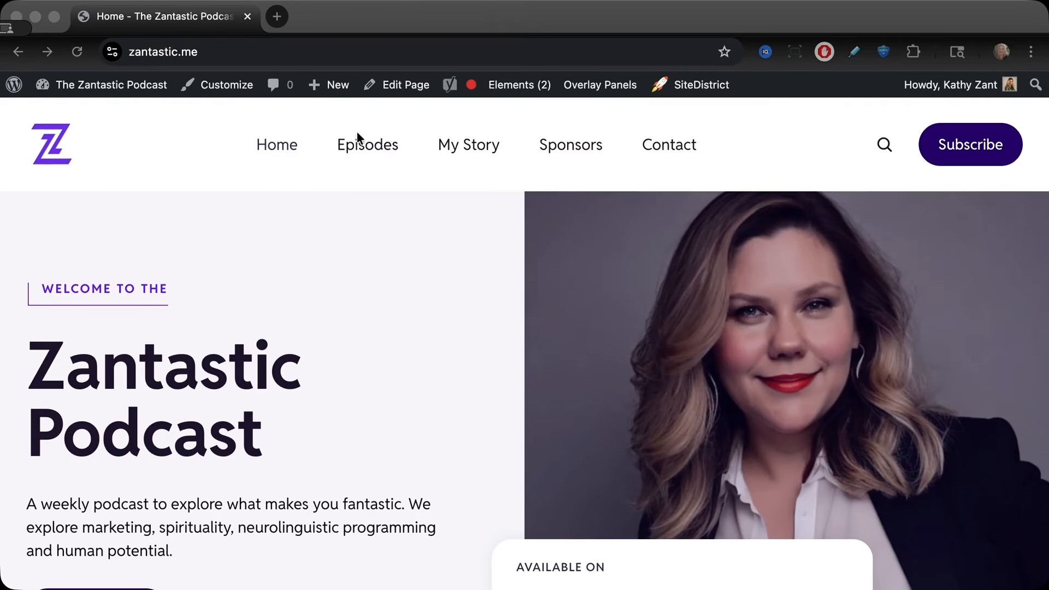
left_click(366, 148)
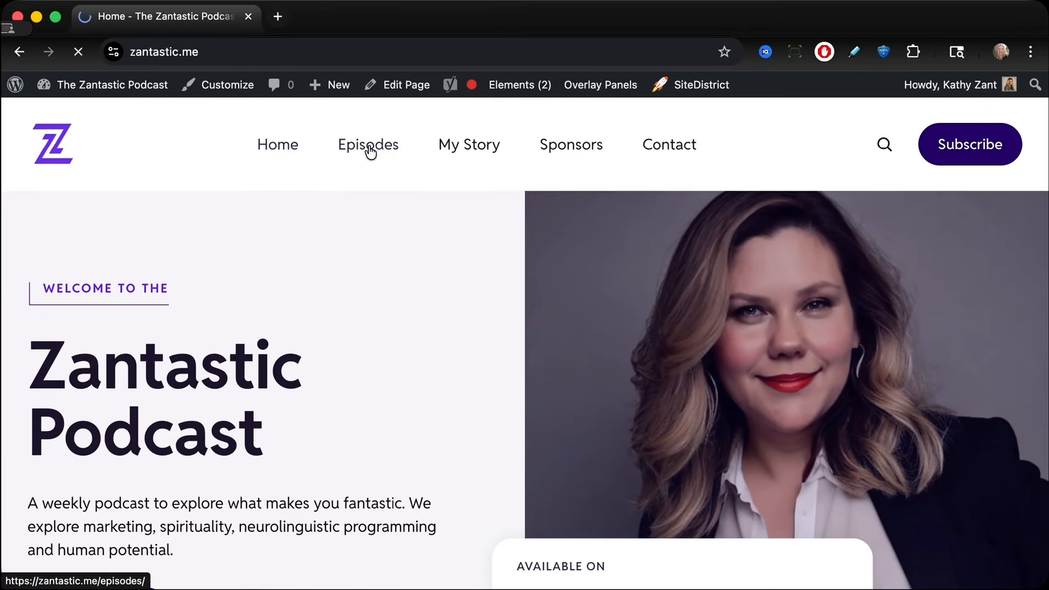
scroll(264, 309, "down", 5)
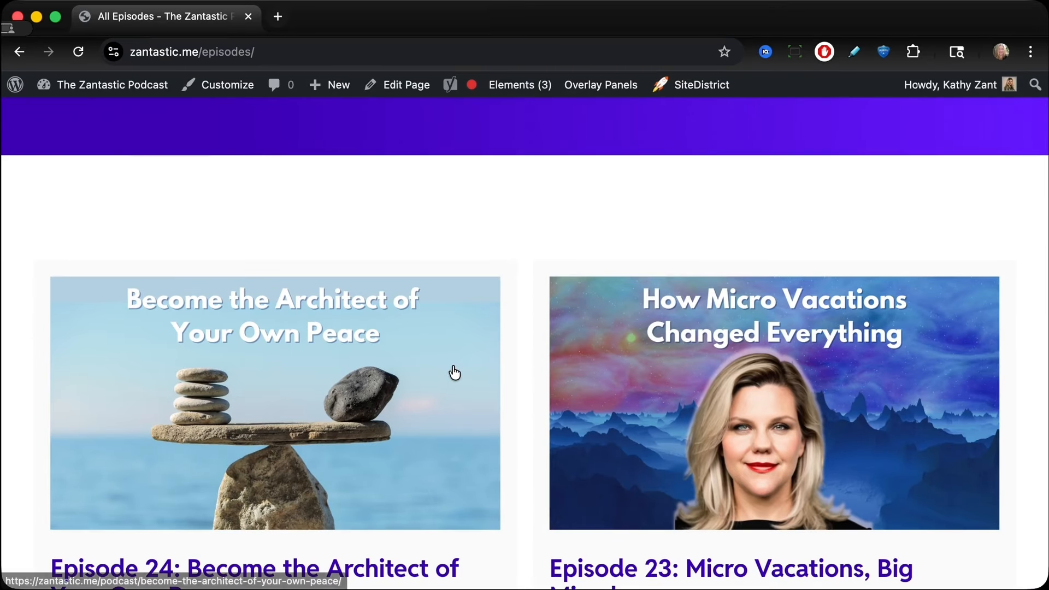
scroll(454, 371, "down", 3)
scroll(453, 372, "down", 15)
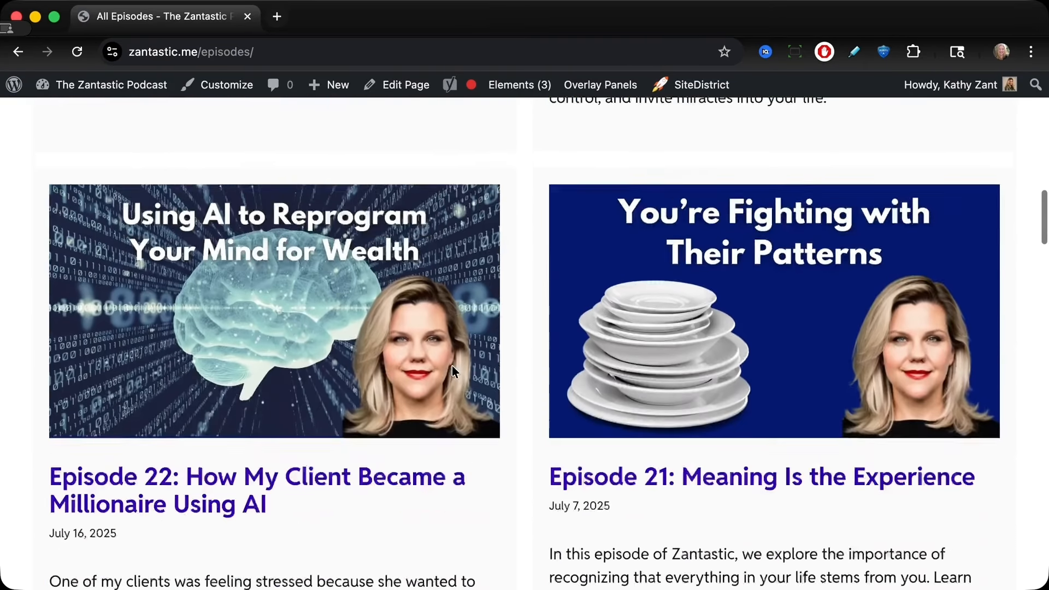
scroll(453, 372, "down", 20)
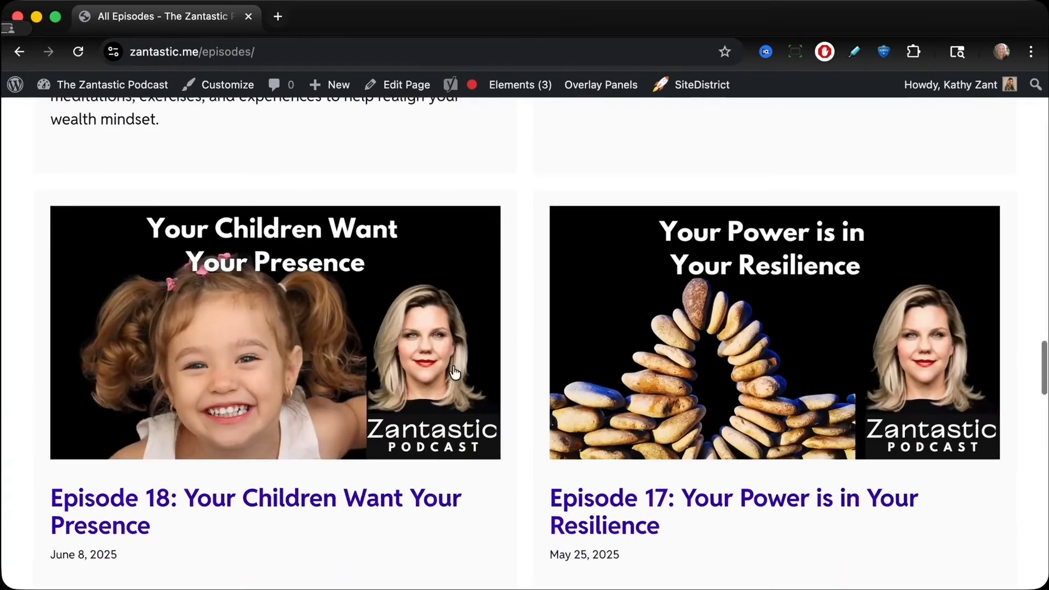
scroll(454, 371, "down", 12)
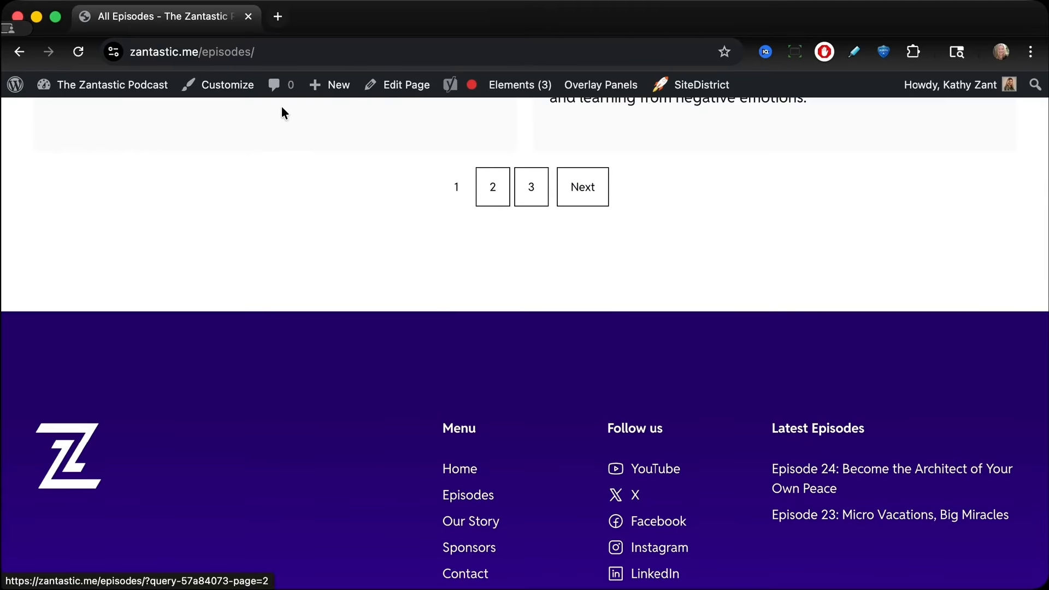
Step: Open the All Episodes page in the editor and inspect its Query block settings
left_click(392, 86)
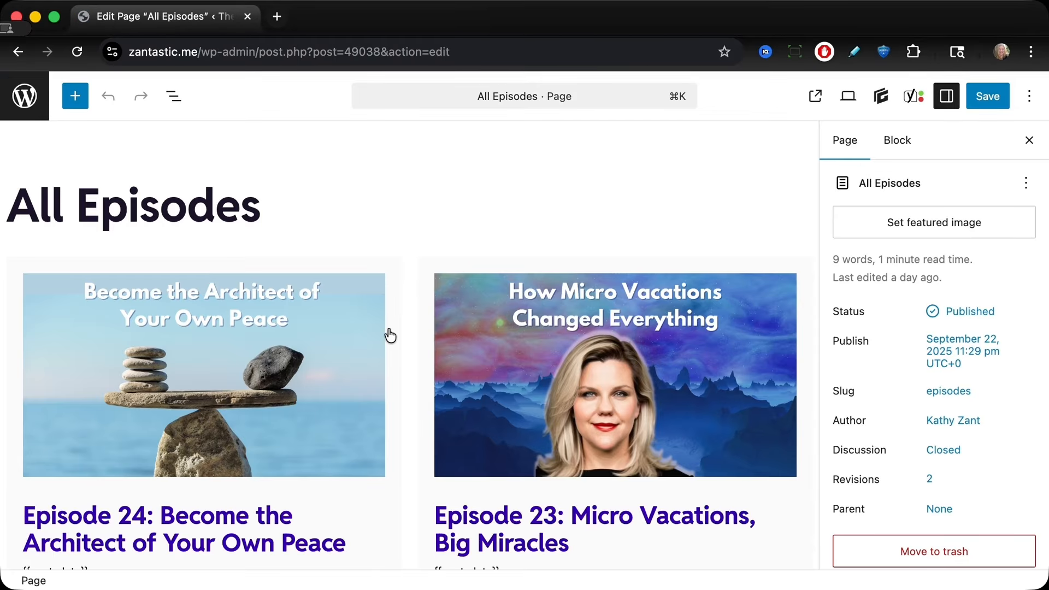
left_click(171, 105)
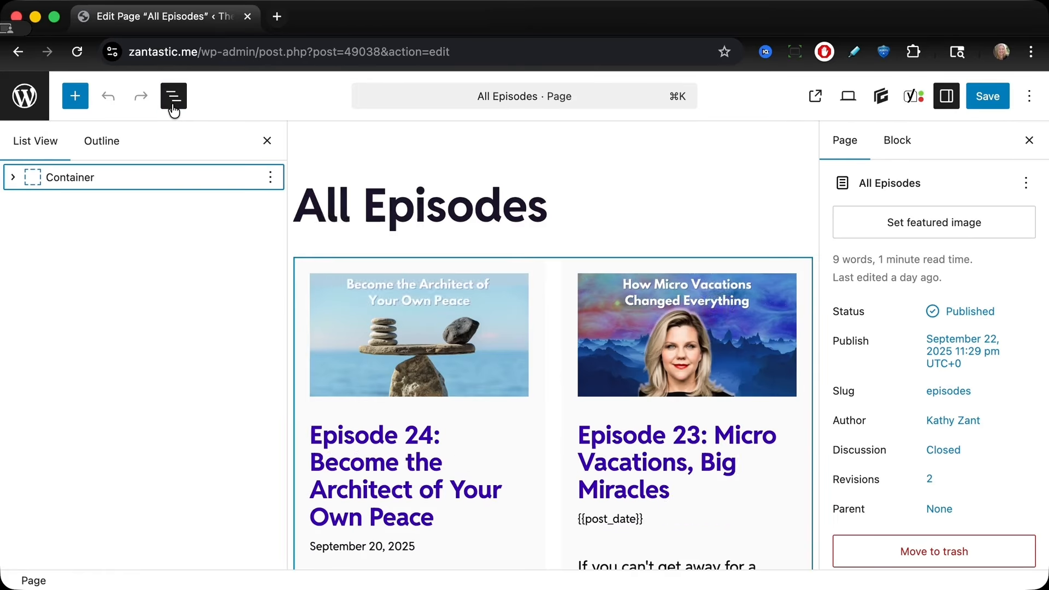
left_click(16, 178)
left_click(60, 204)
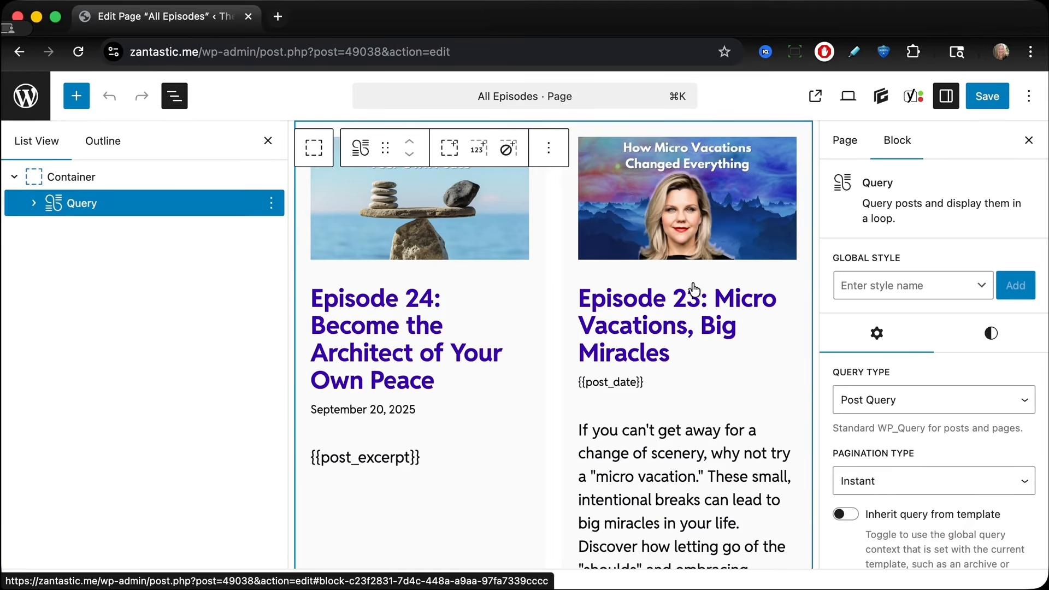
scroll(861, 369, "down", 5)
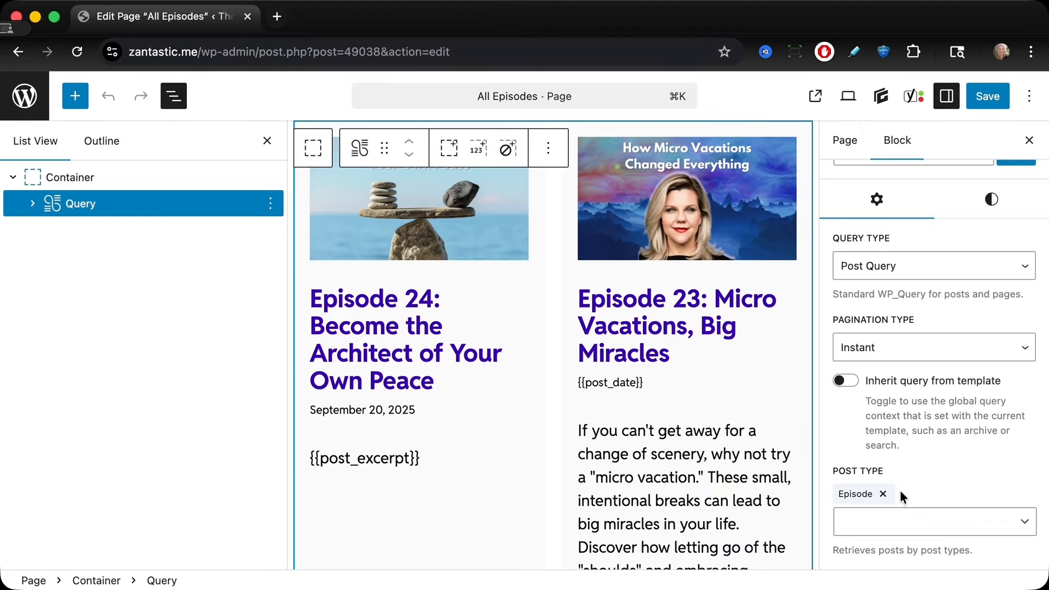
scroll(900, 492, "down", 6)
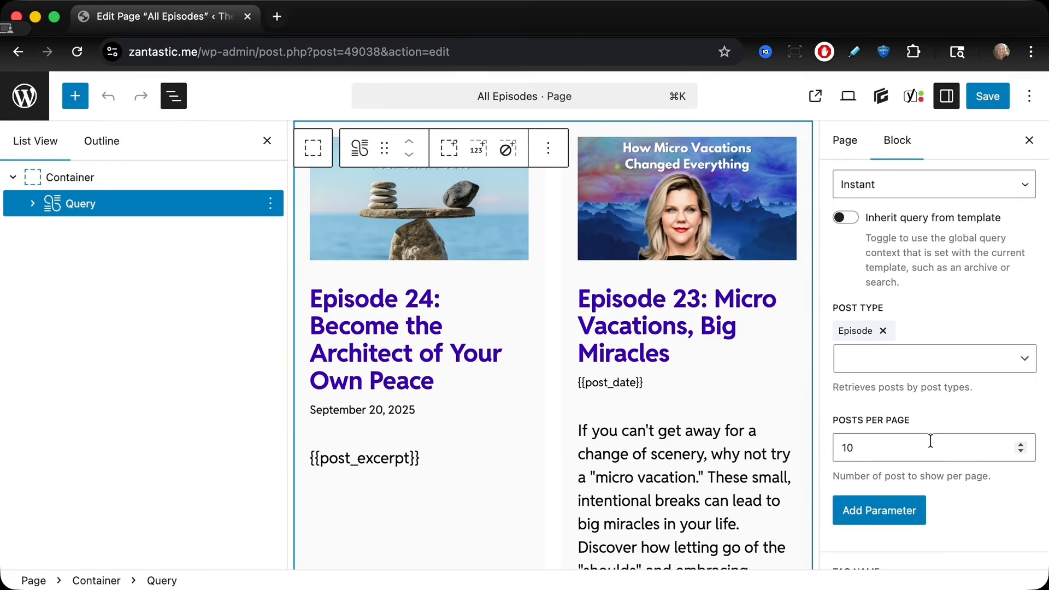
scroll(640, 385, "down", 4)
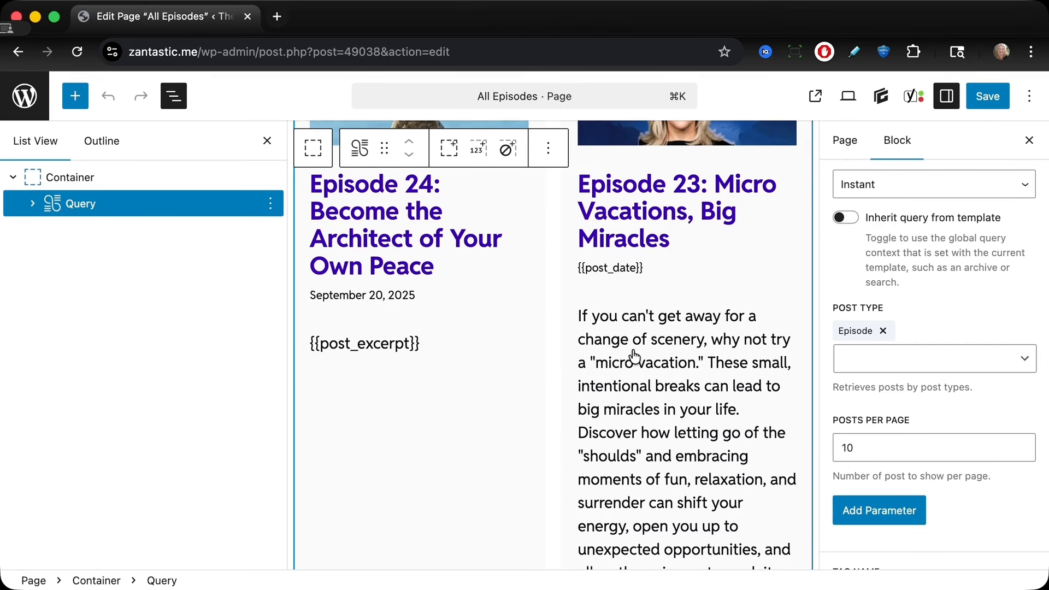
scroll(634, 356, "down", 15)
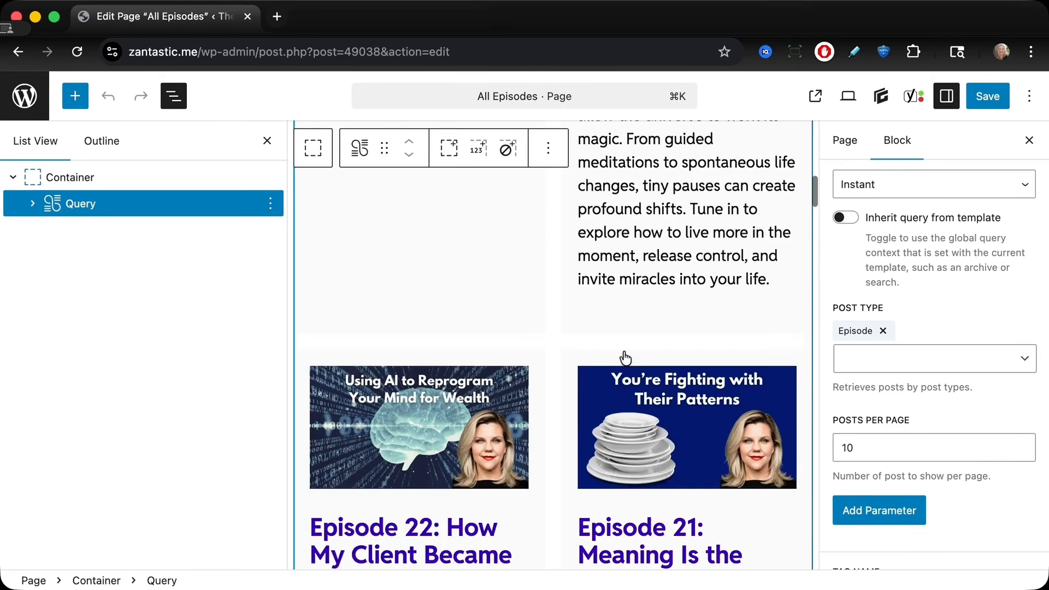
scroll(626, 358, "down", 1)
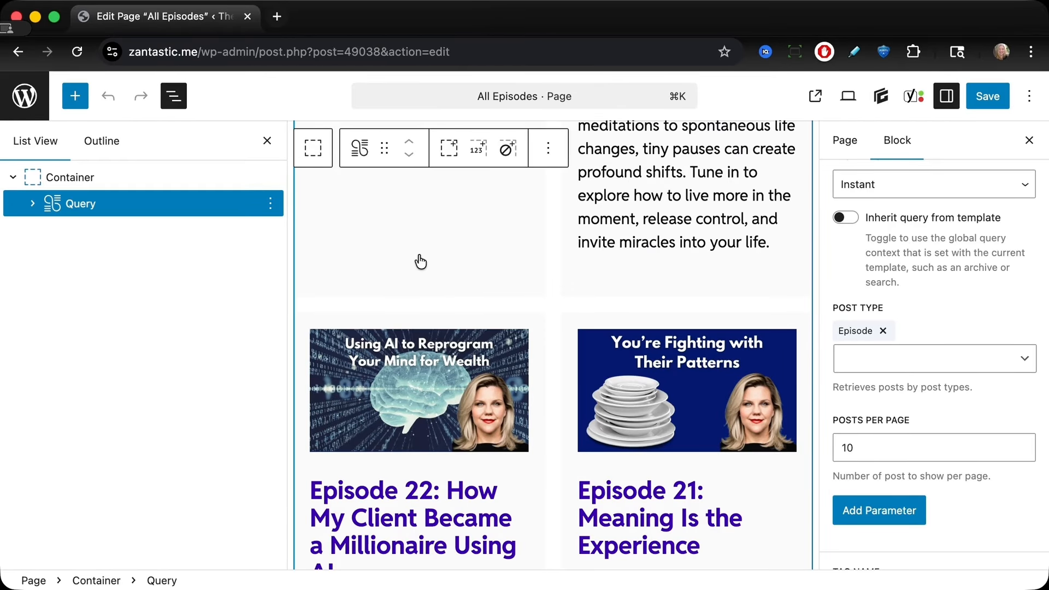
scroll(416, 262, "up", 15)
scroll(416, 261, "up", 2)
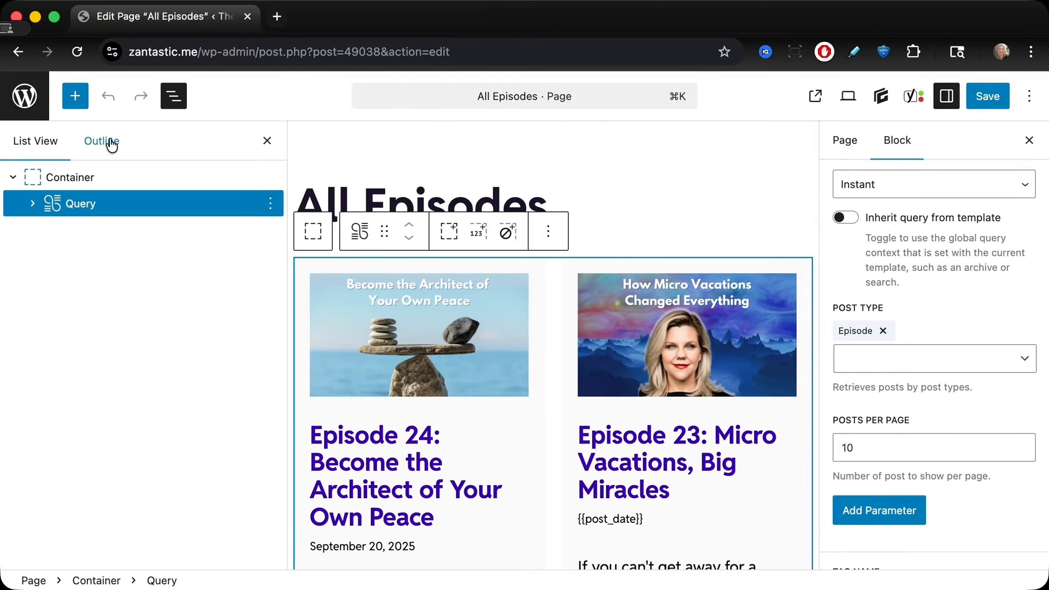
Step: Open the Podcaster Plus settings to check which post types are enabled
left_click(23, 110)
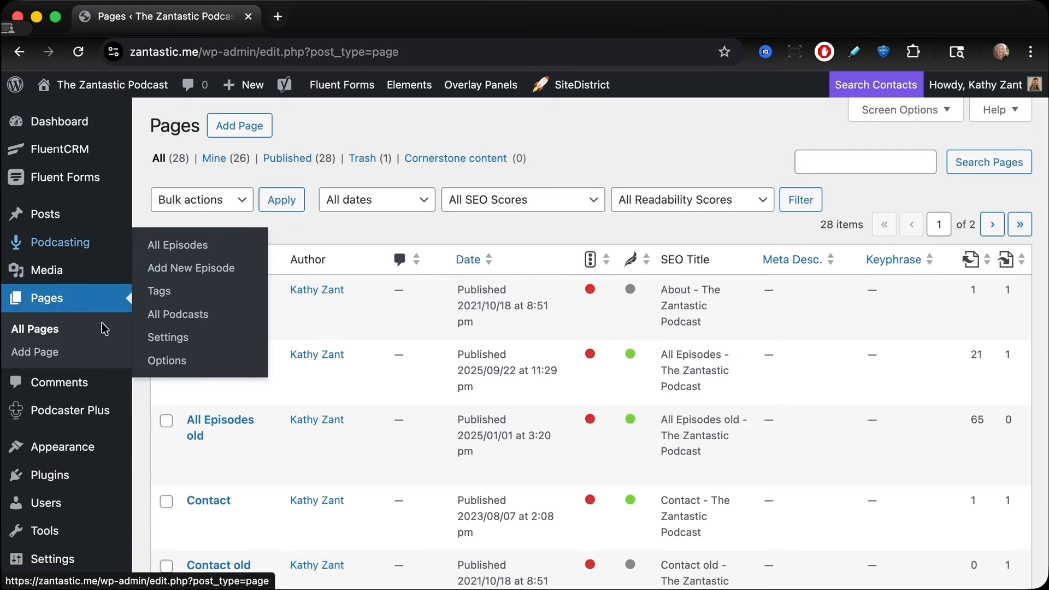
mouse_move(99, 411)
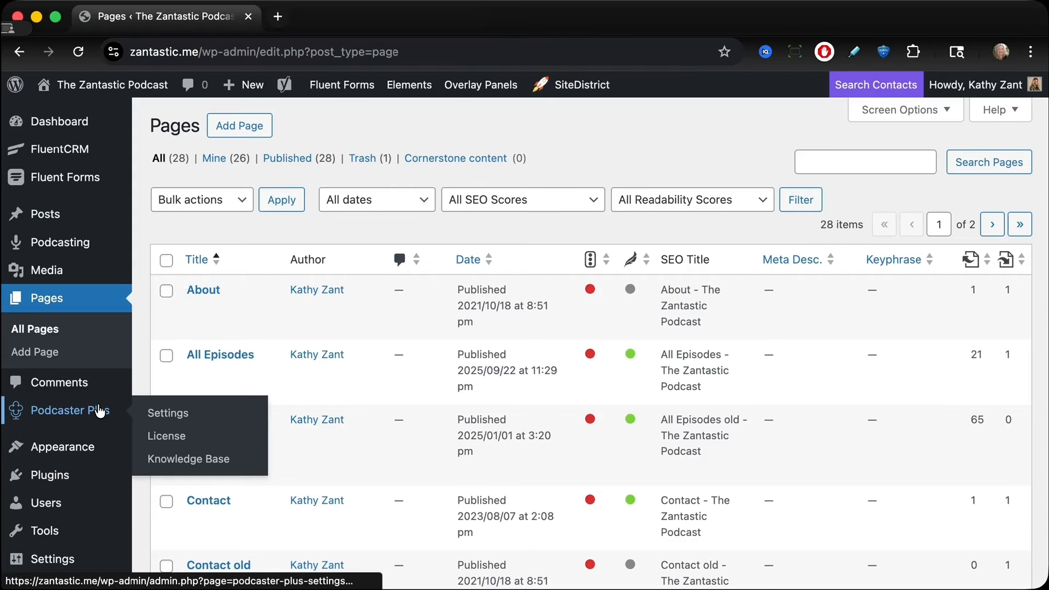
left_click(99, 411)
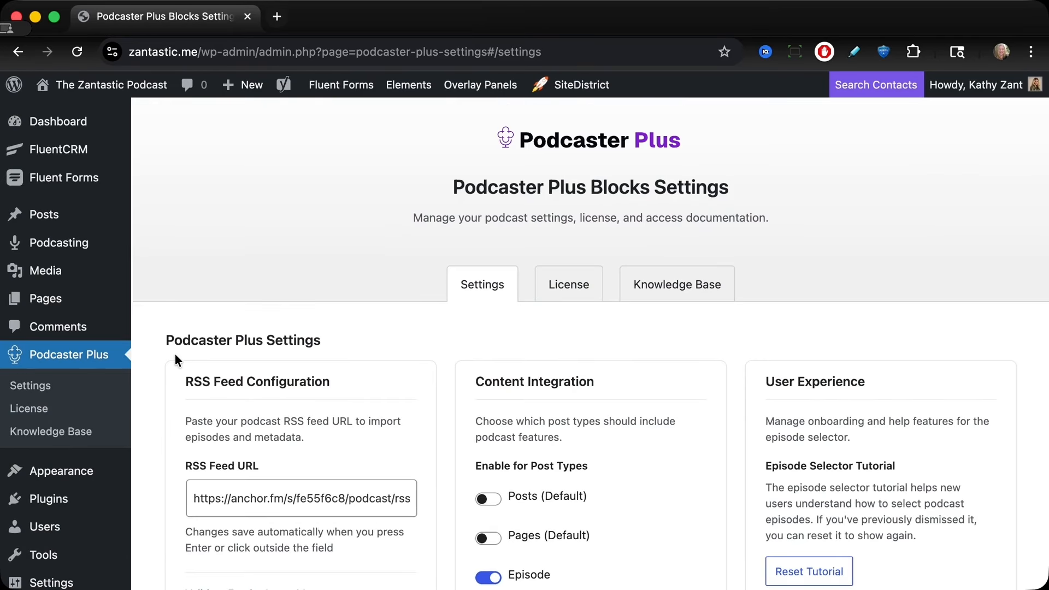
scroll(175, 353, "down", 3)
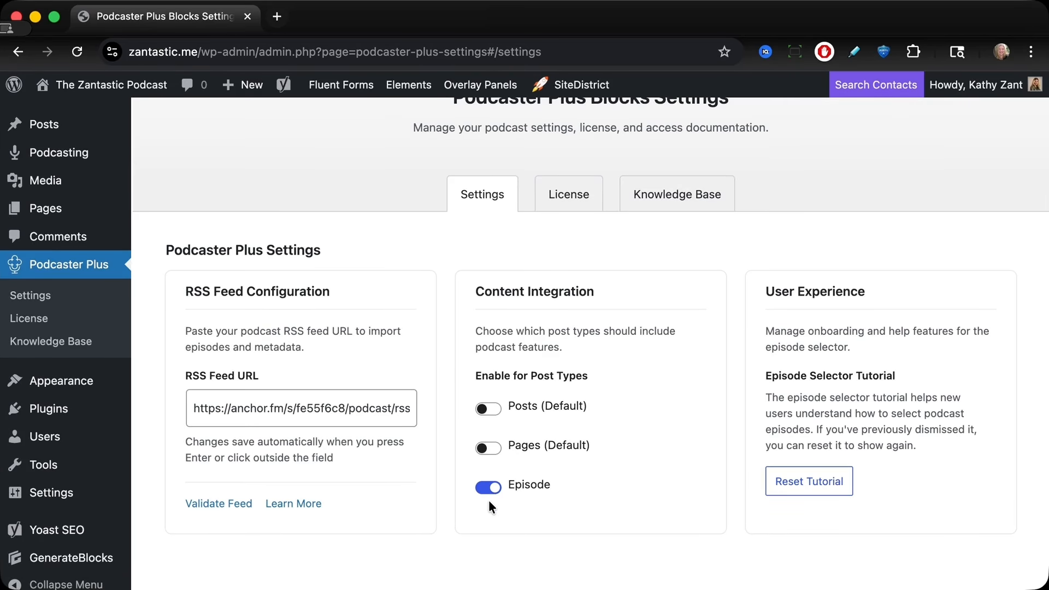
Step: Open Episode 23: Micro Vacations, Big Miracles for editing from the episodes list
mouse_move(55, 155)
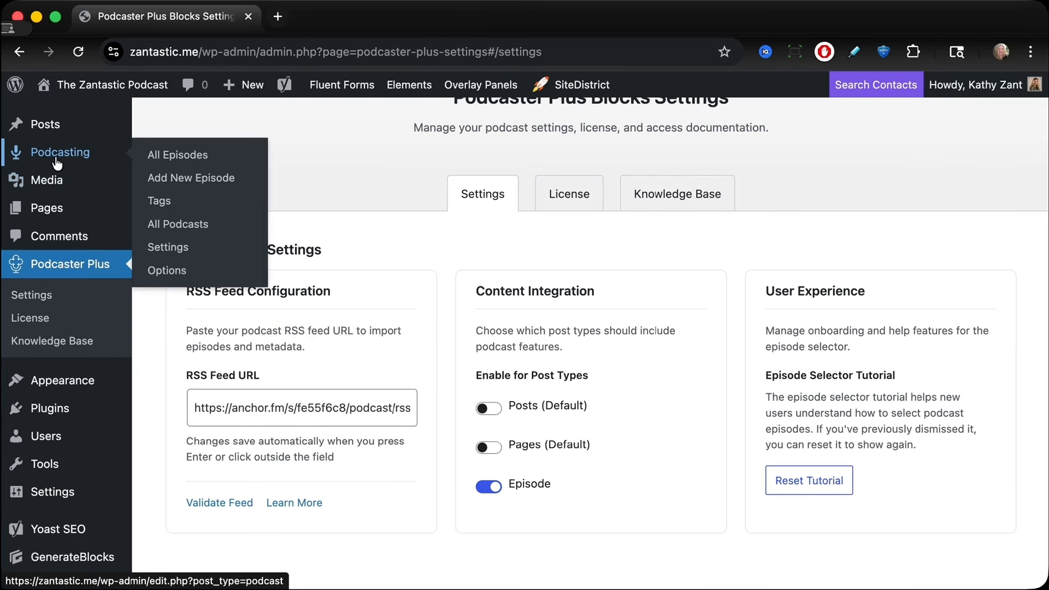
left_click(168, 157)
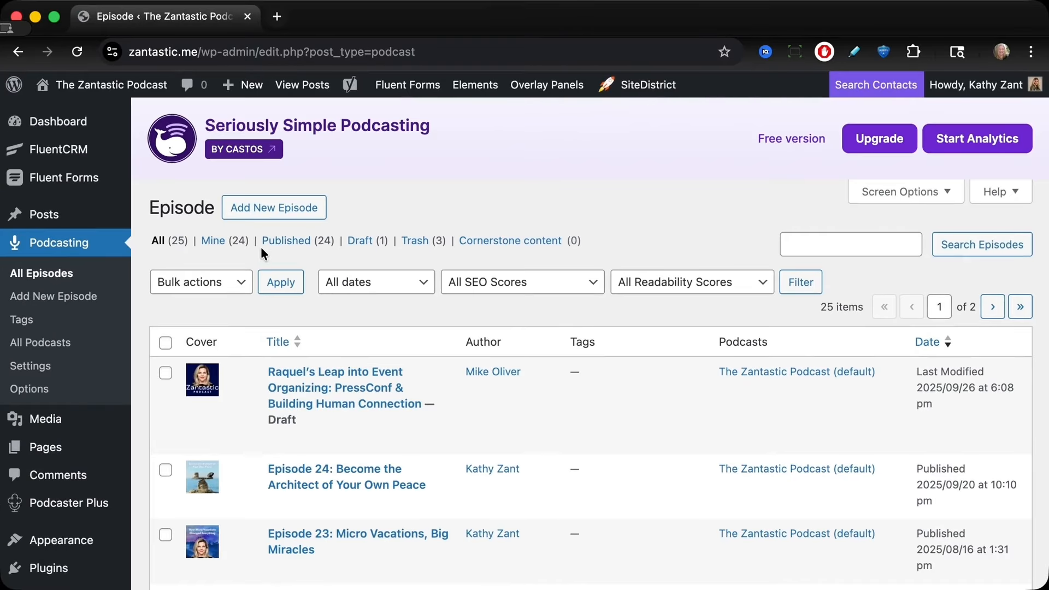
scroll(246, 430, "down", 4)
scroll(244, 425, "down", 1)
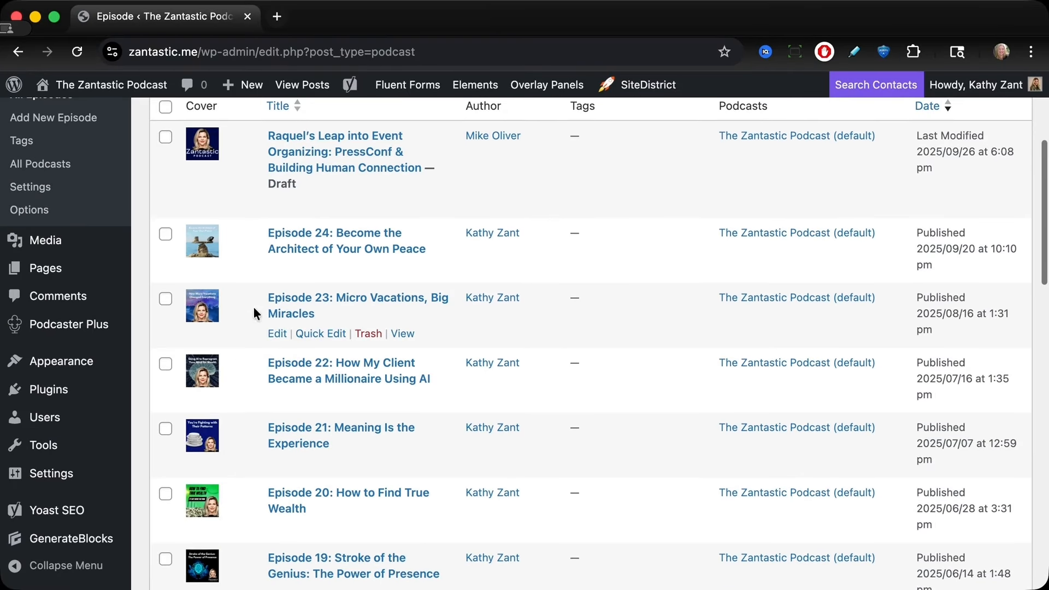
left_click(277, 334)
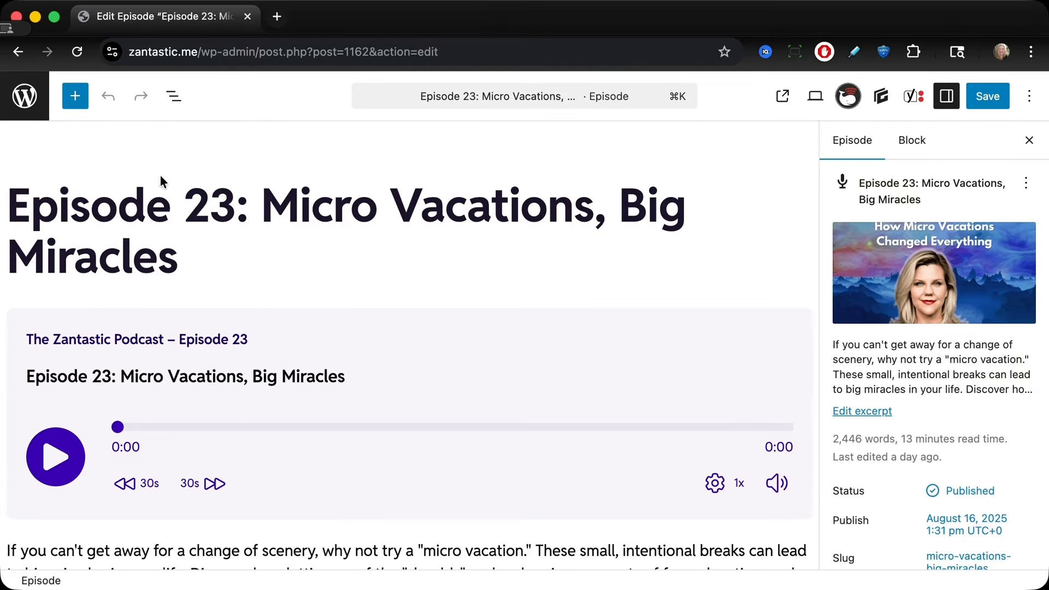
Step: Open the List View and expand the player's nested containers to inspect its blocks
left_click(172, 100)
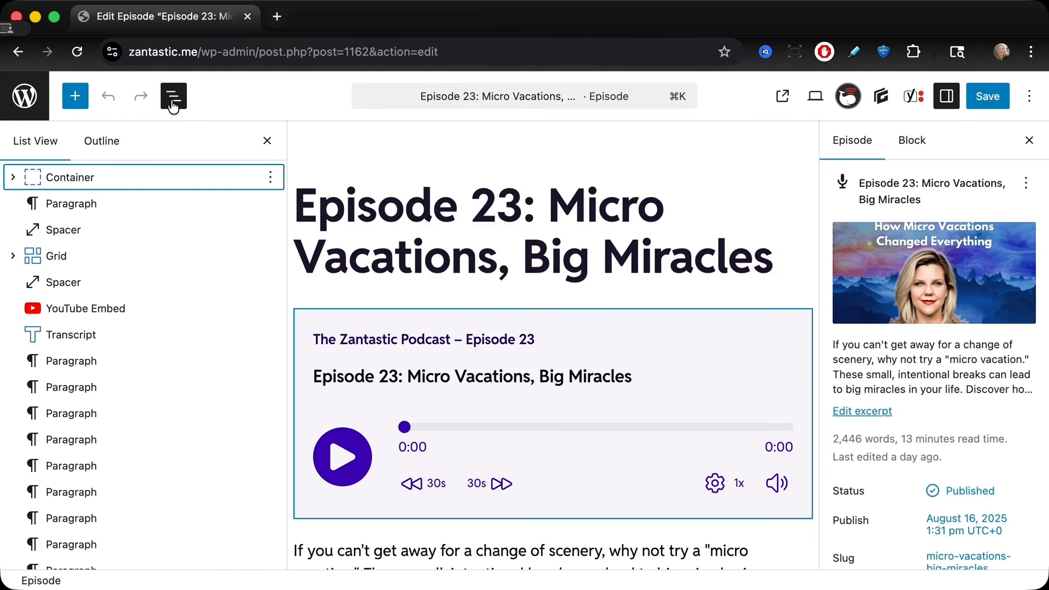
left_click(14, 178)
left_click(34, 202)
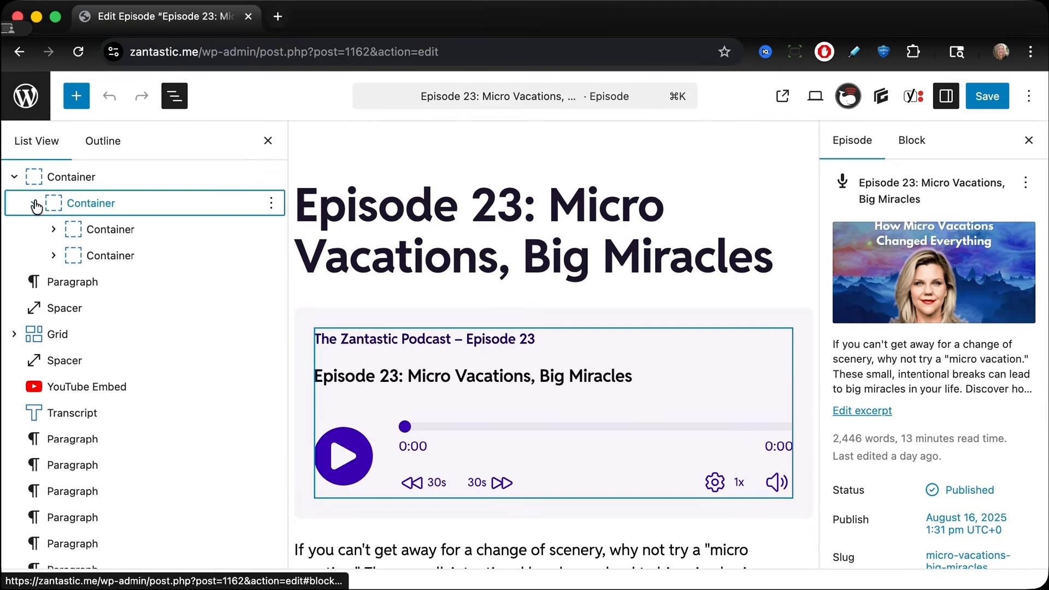
left_click(53, 228)
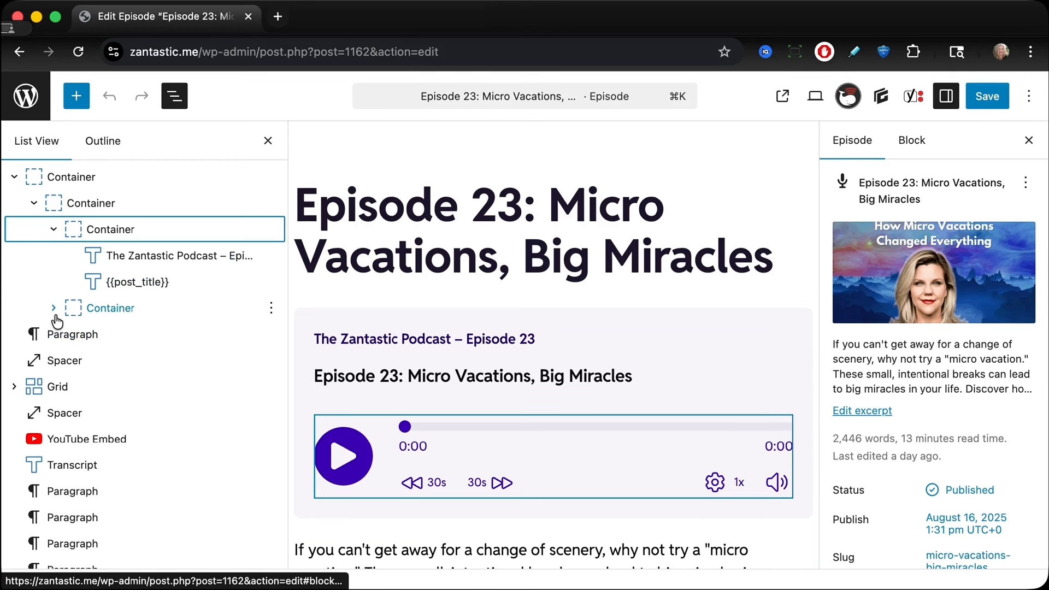
left_click(57, 315)
left_click(54, 308)
left_click(67, 334)
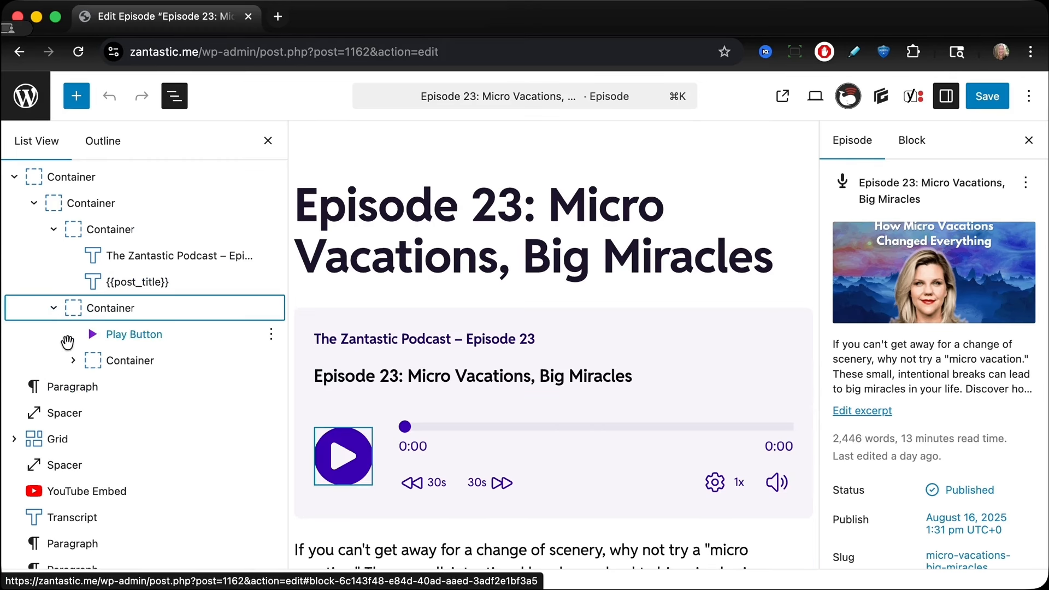
left_click(73, 369)
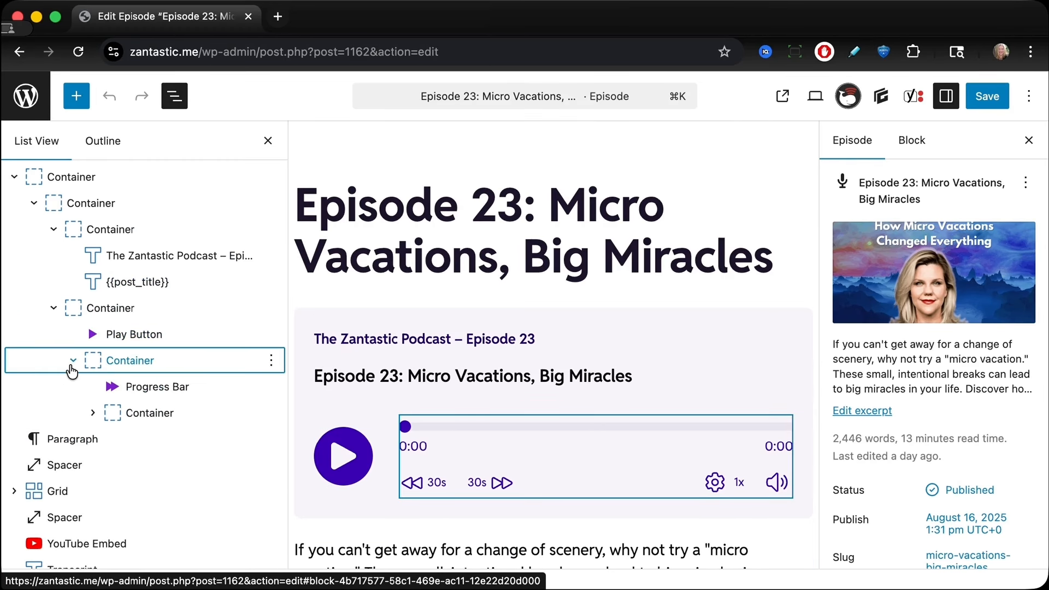
left_click(91, 416)
left_click(113, 440)
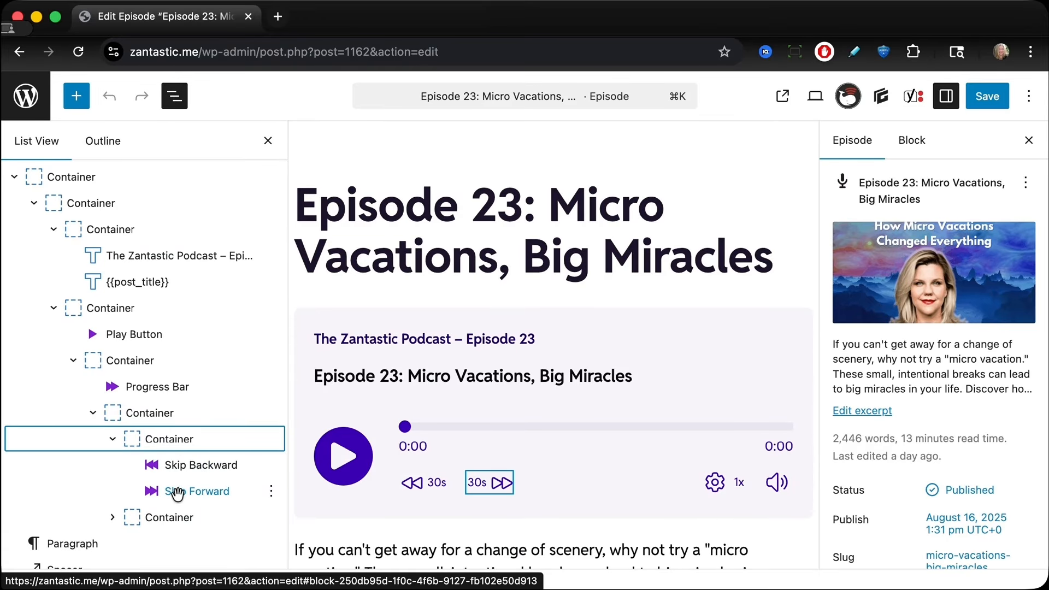
left_click(116, 519)
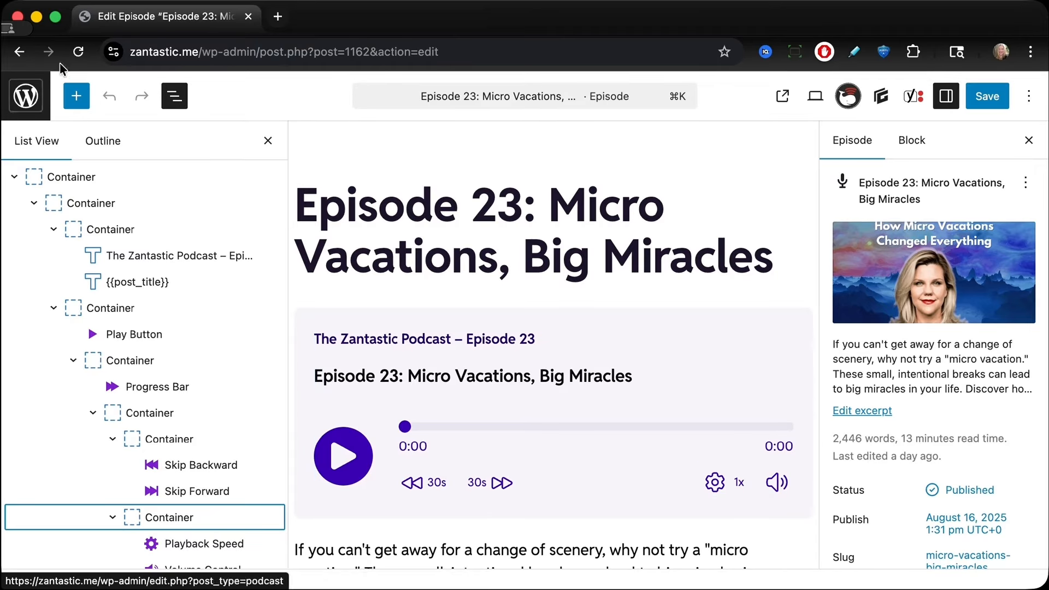
Step: Browse the Podcaster Plus blocks available in the block inserter
left_click(78, 104)
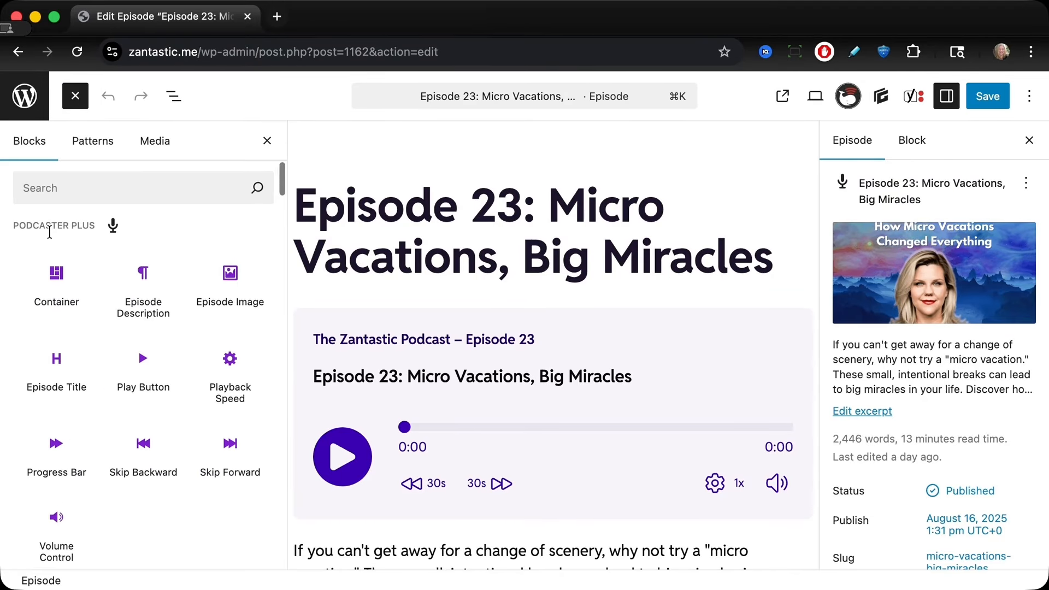
scroll(49, 233, "down", 2)
mouse_move(34, 211)
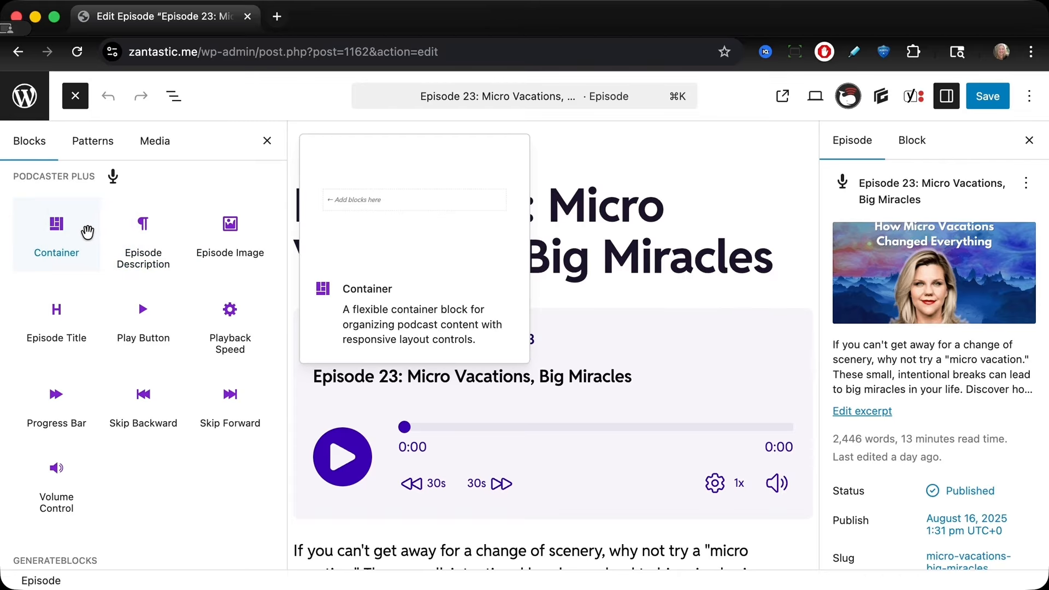
mouse_move(226, 229)
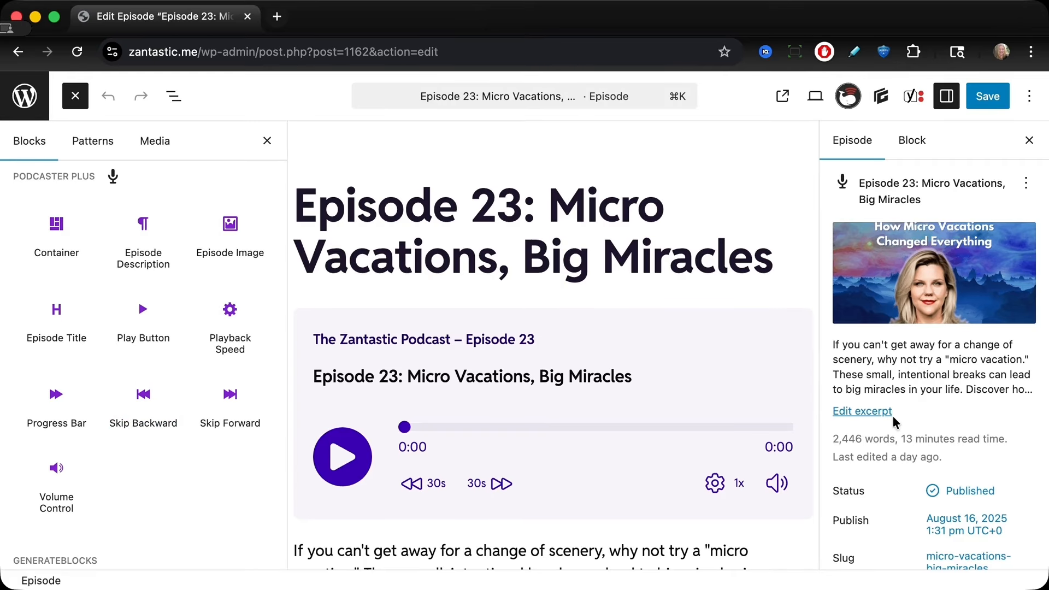
Step: Start inserting a podcast episode and select Episode 23: Micro Vacations, Big Miracles in the episode picker
scroll(893, 421, "down", 5)
scroll(893, 422, "down", 10)
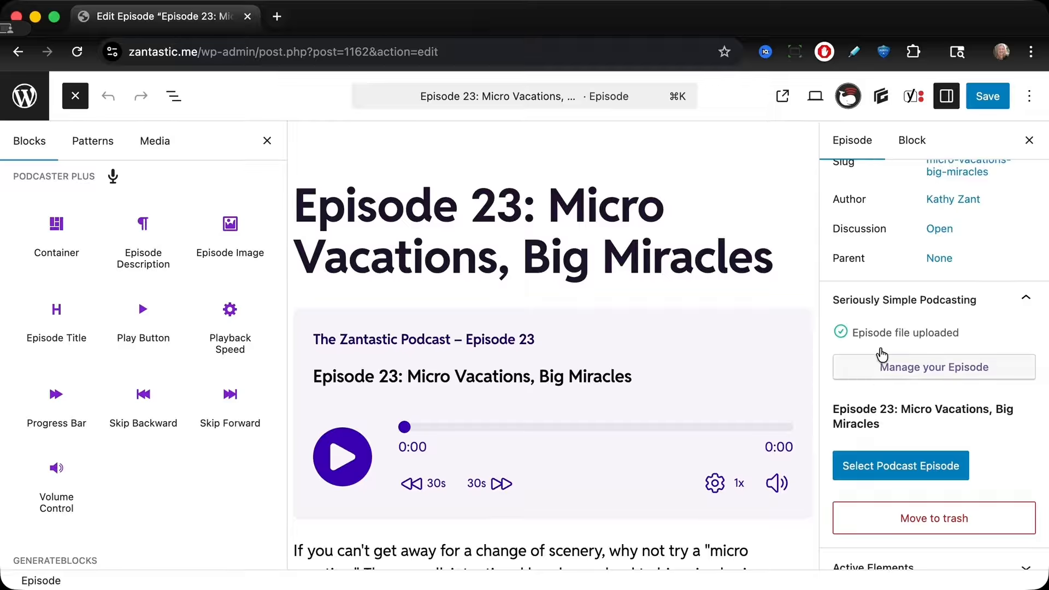
scroll(883, 394, "down", 2)
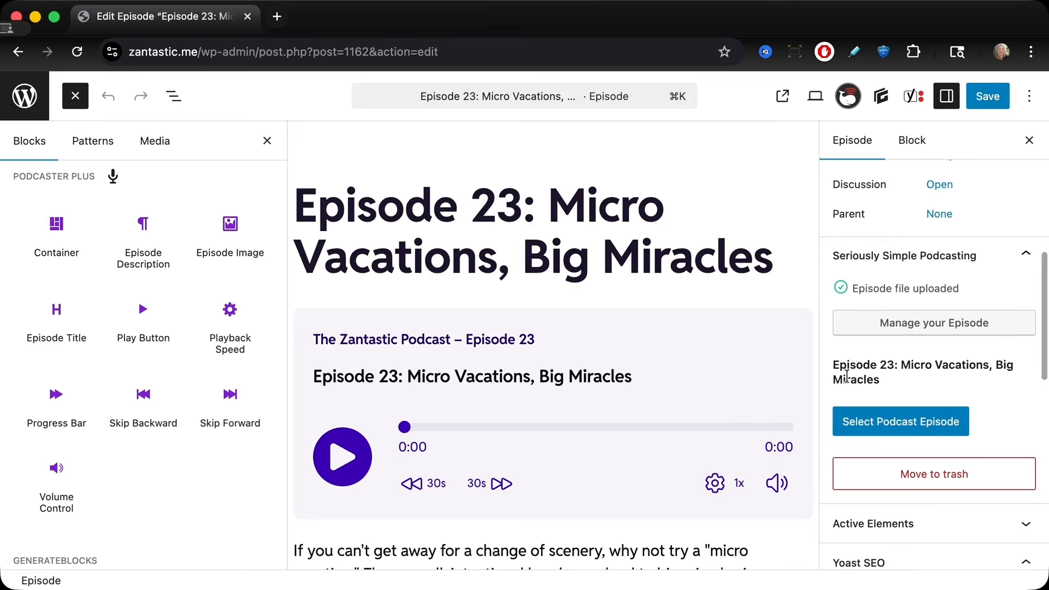
left_click(900, 430)
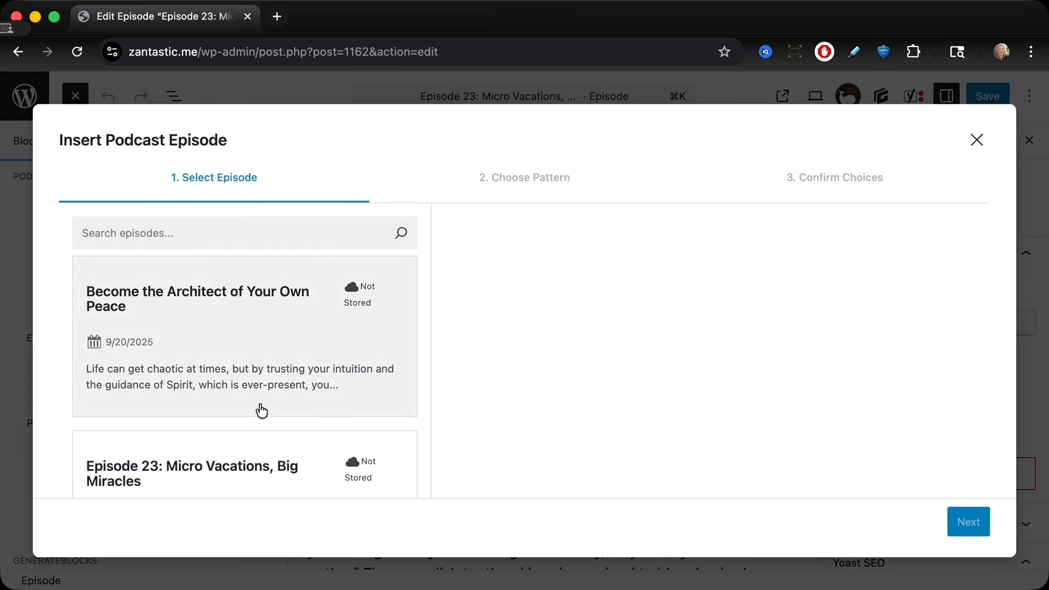
scroll(261, 409, "down", 3)
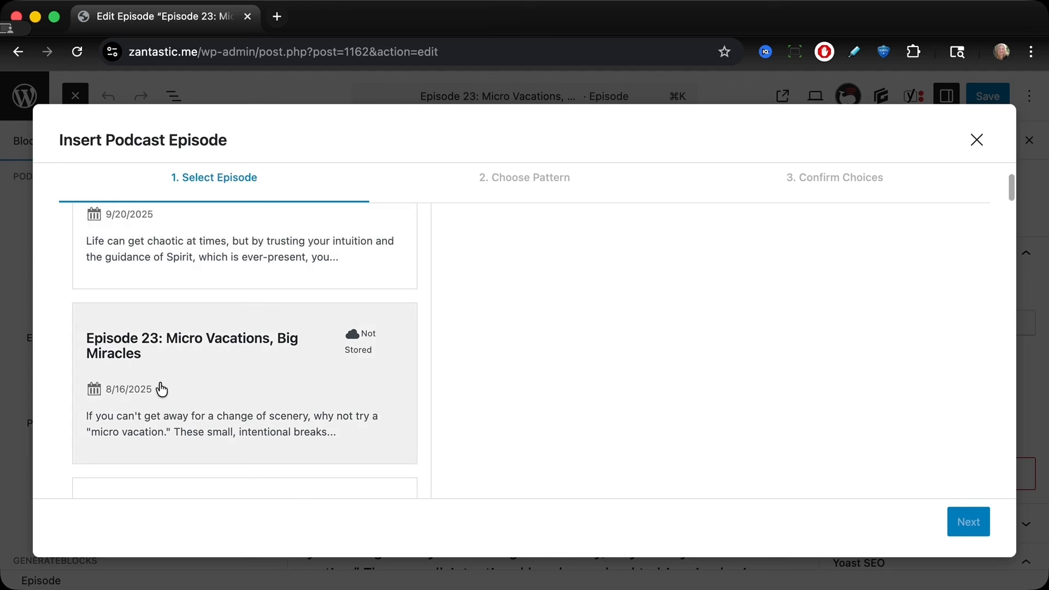
left_click(160, 389)
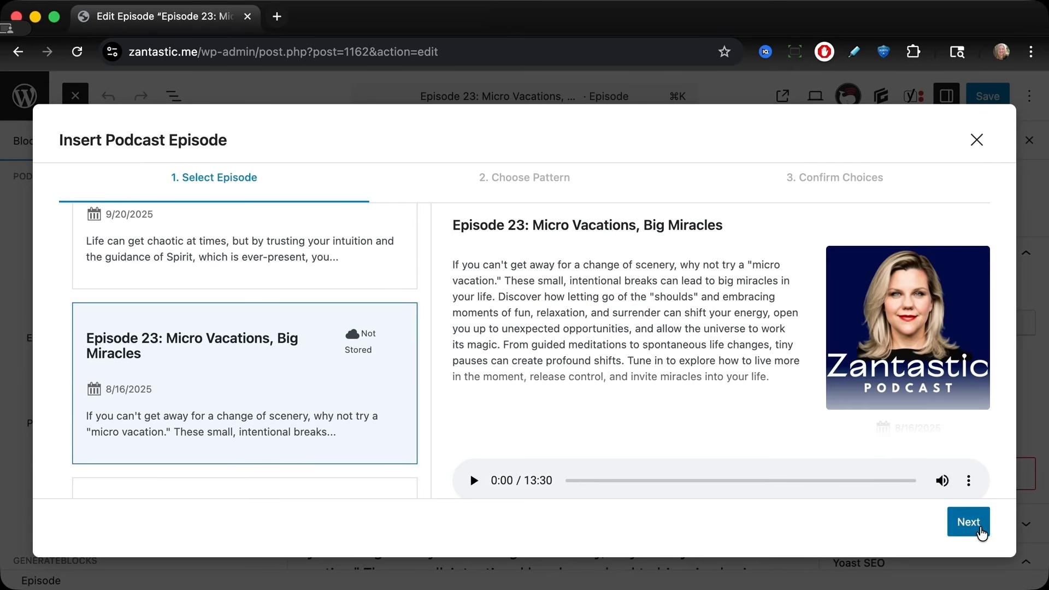
left_click(977, 531)
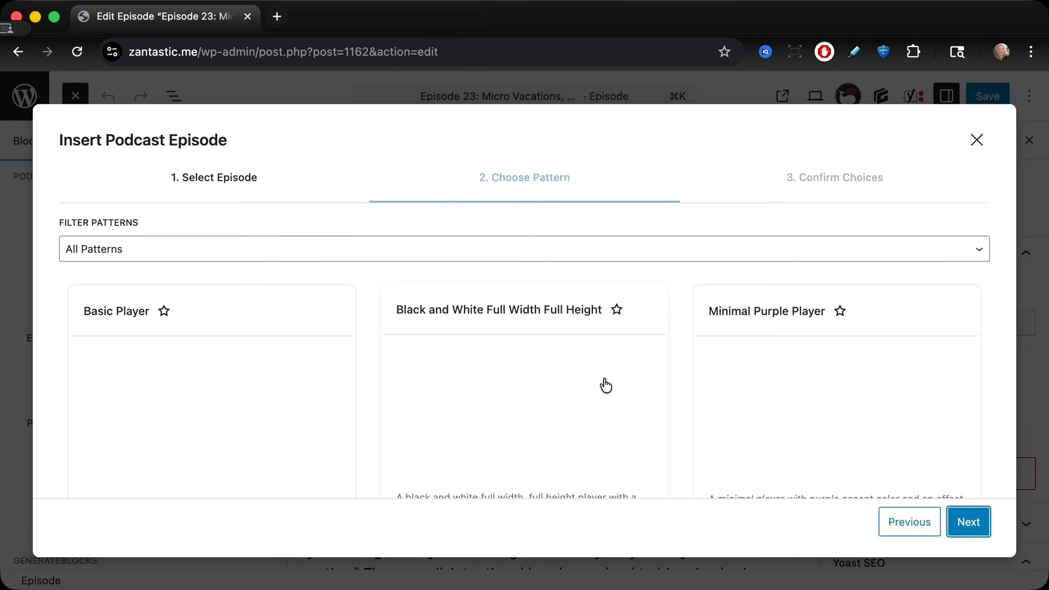
Step: Move past the player patterns and switch off the Post Title and Featured Image override options
scroll(585, 348, "down", 3)
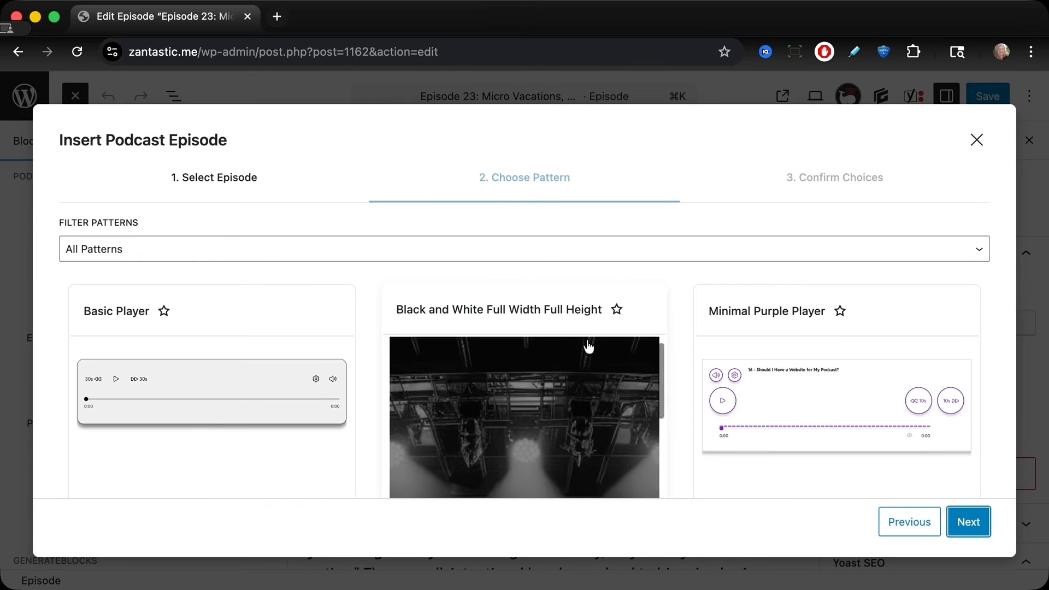
scroll(734, 340, "down", 4)
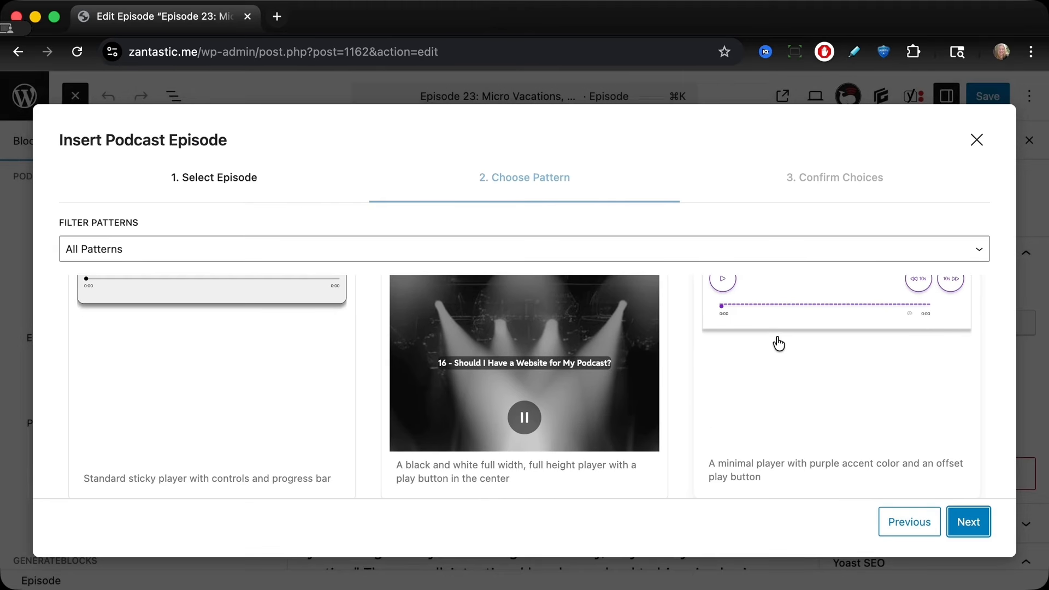
scroll(779, 353, "up", 2)
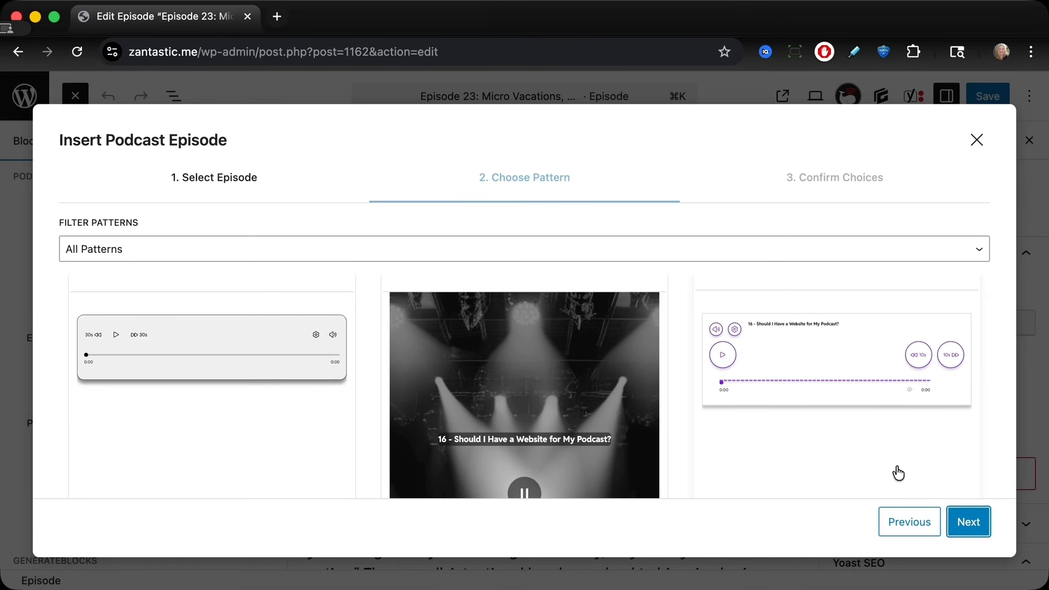
left_click(966, 523)
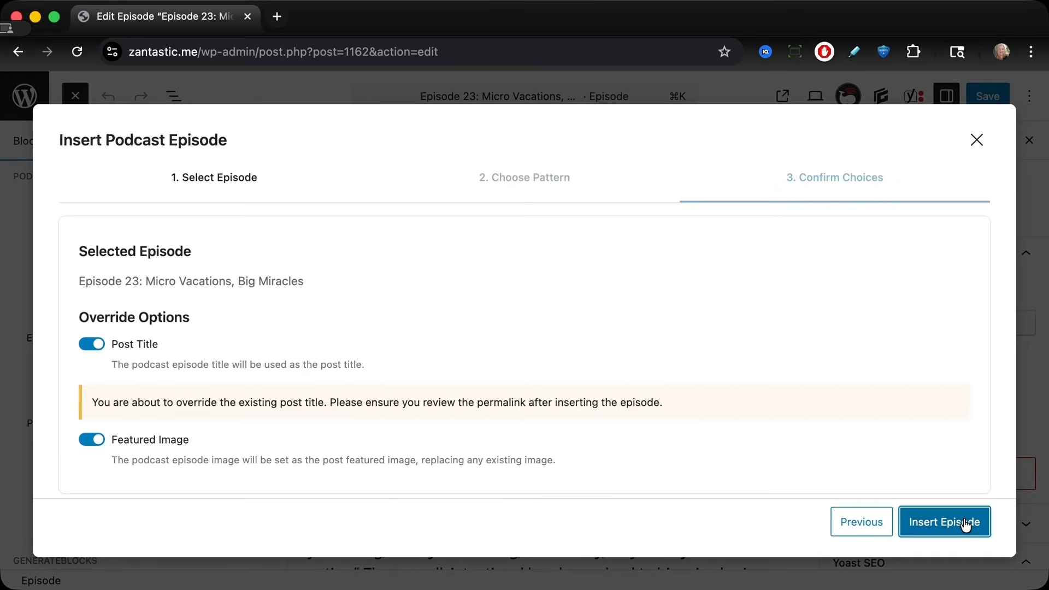
left_click(91, 344)
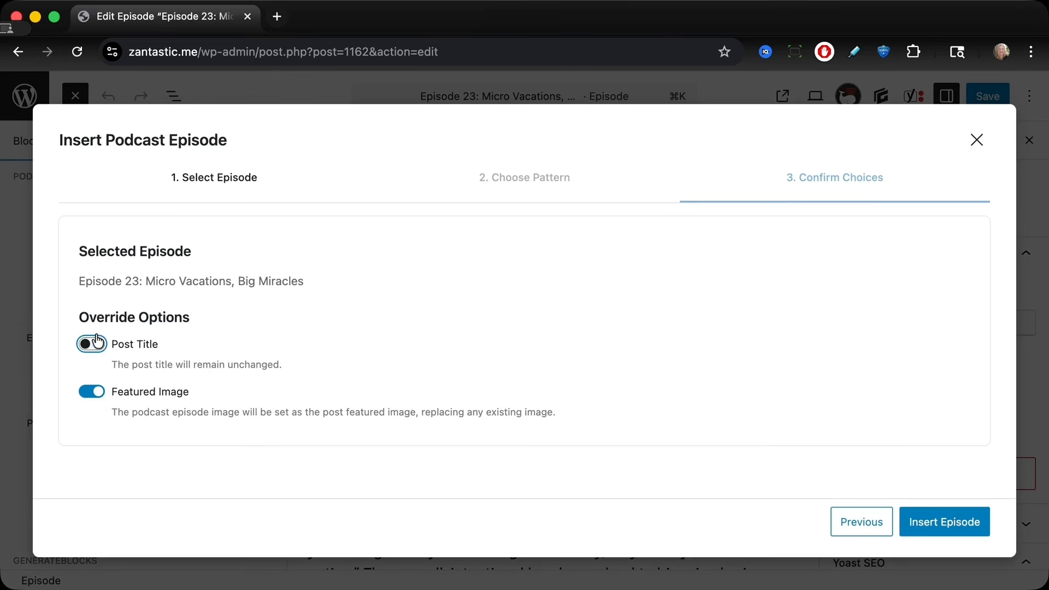
left_click(92, 392)
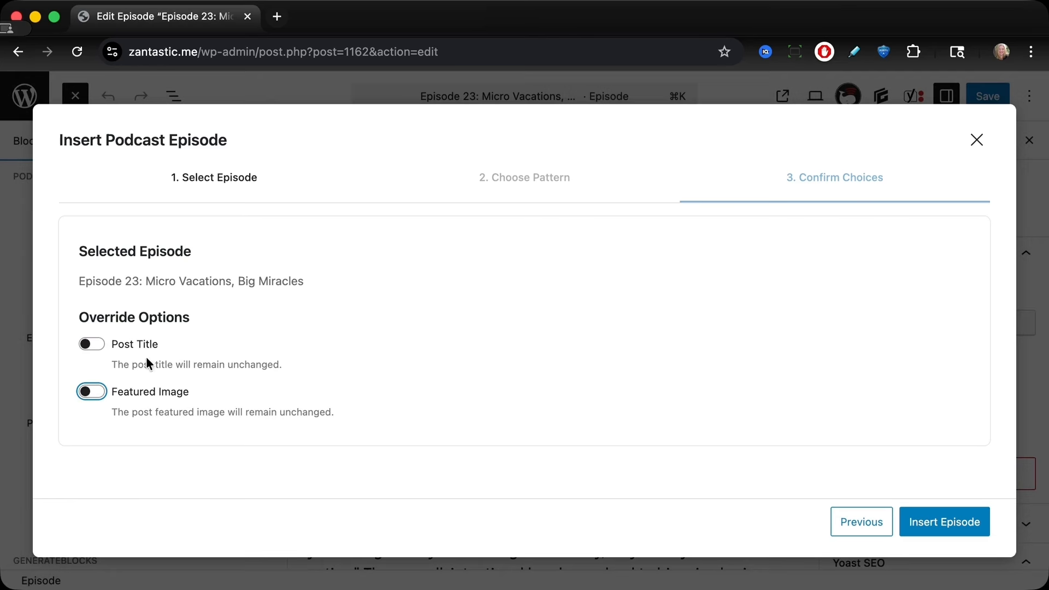
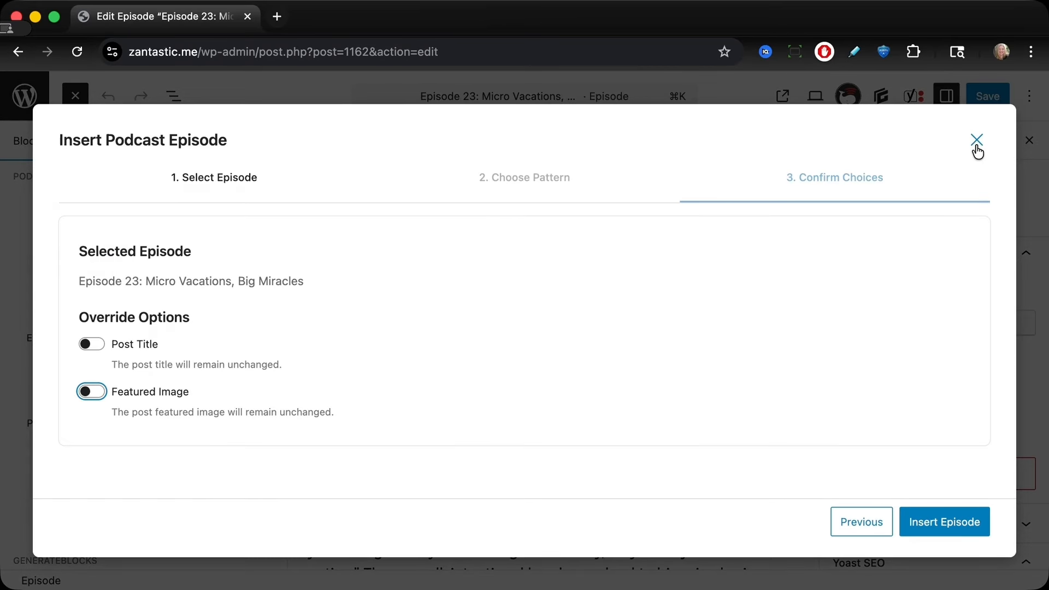
Step: Close the episode insertion dialog and view the live Episode 23 page to review its player and content
left_click(977, 143)
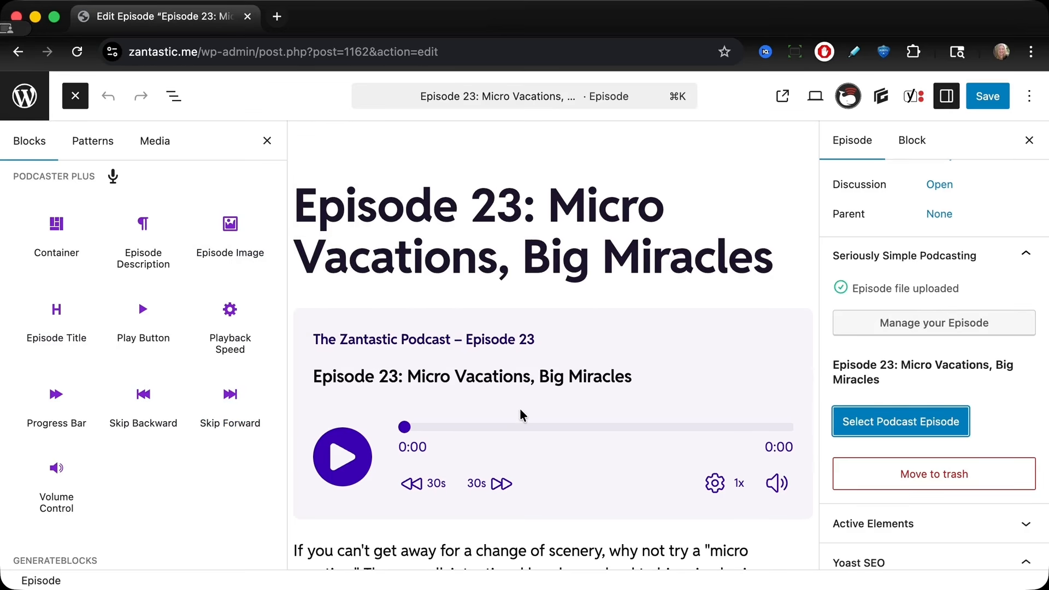
scroll(521, 414, "down", 3)
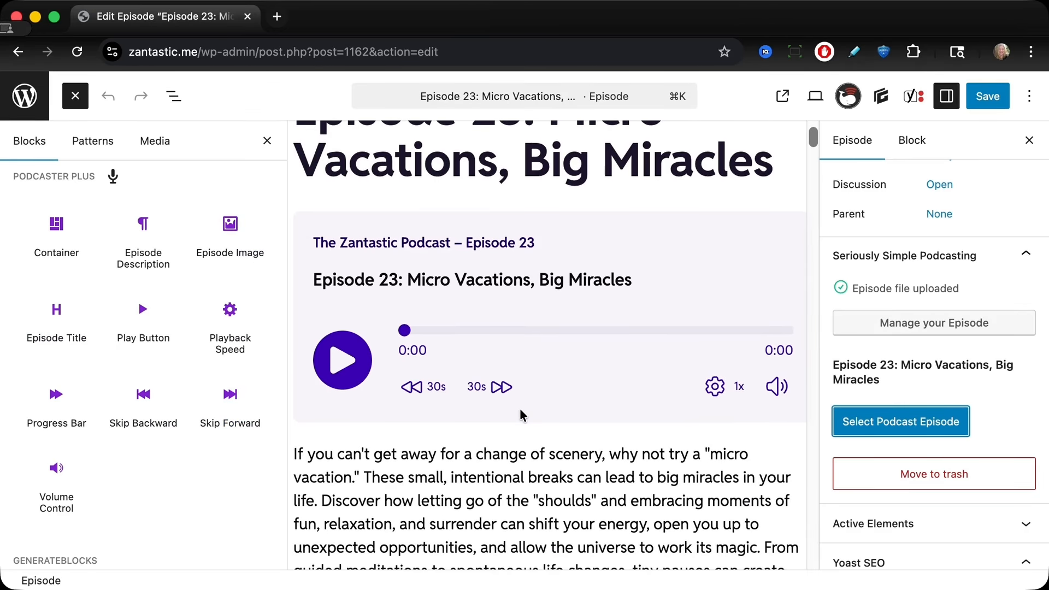
left_click(783, 96)
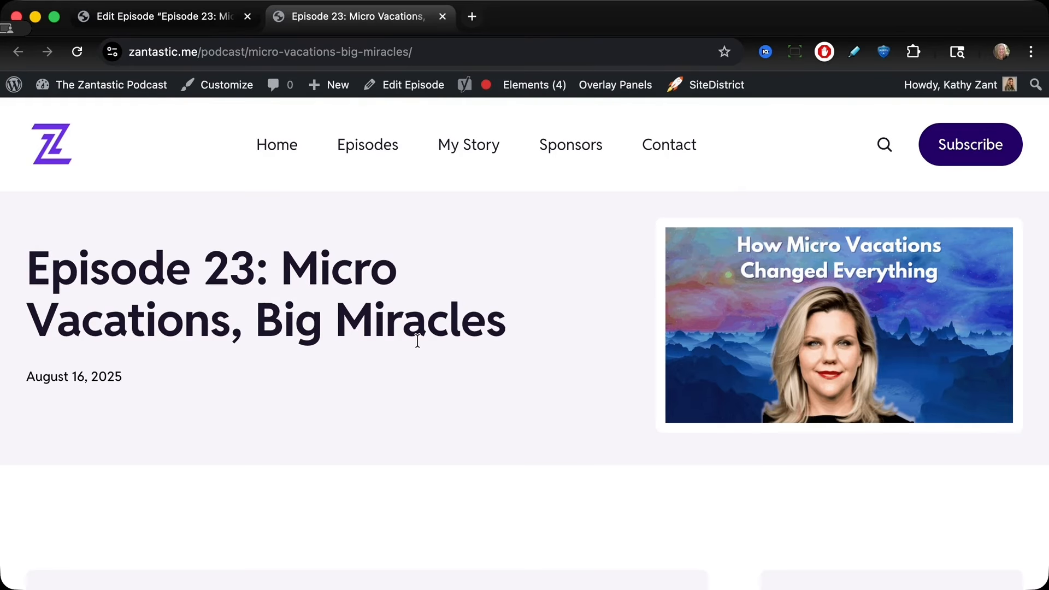
scroll(415, 340, "down", 6)
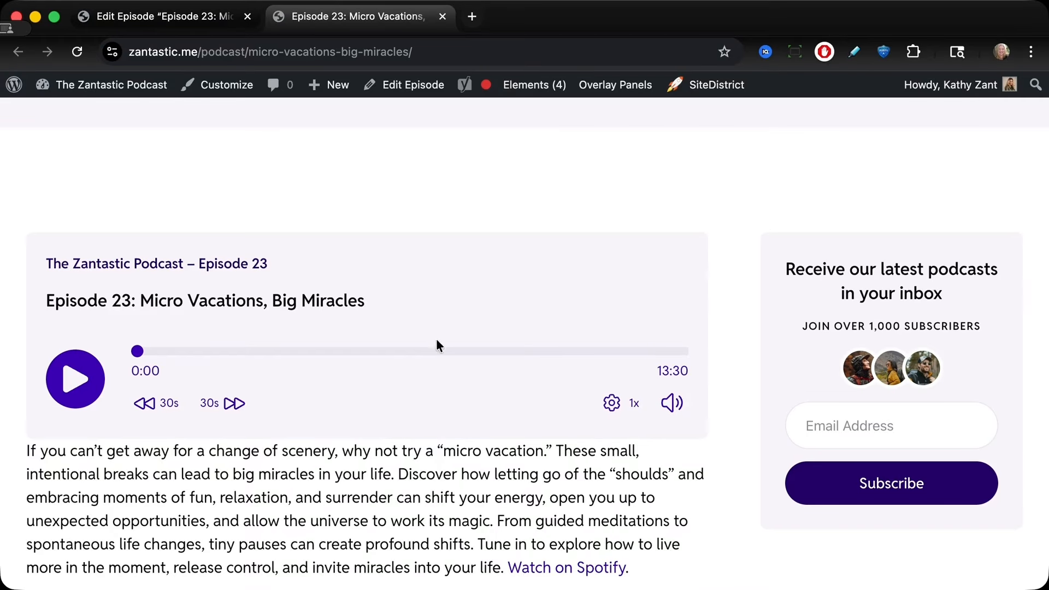
scroll(442, 358, "down", 4)
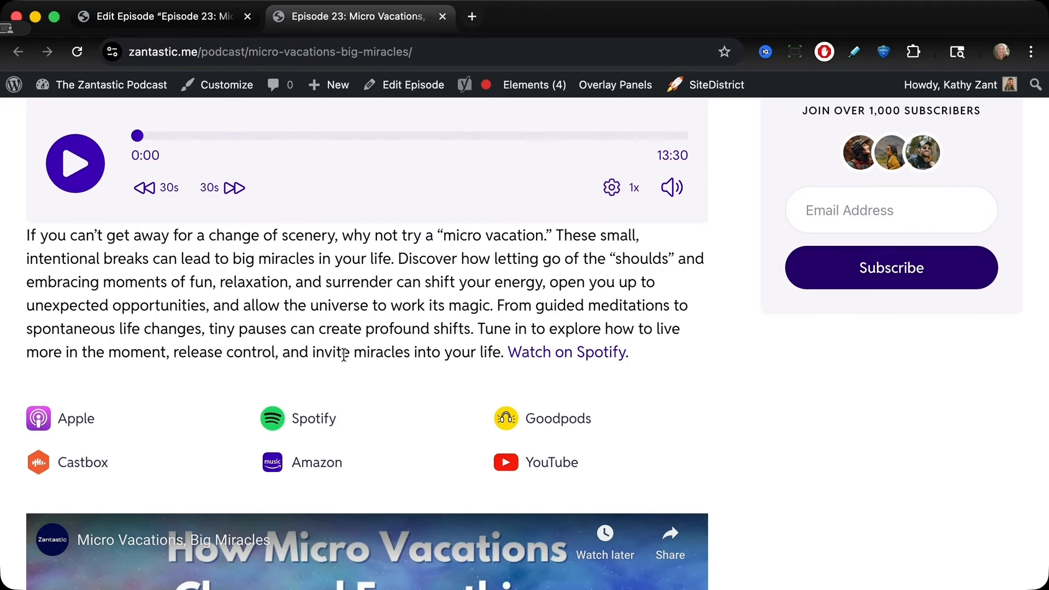
scroll(353, 403, "down", 2)
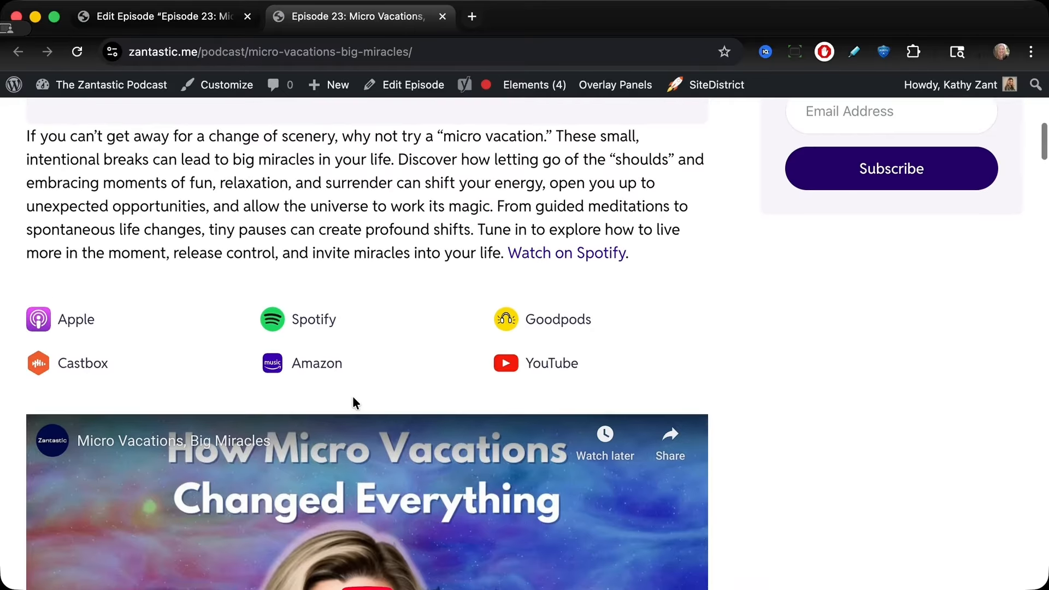
scroll(354, 404, "down", 3)
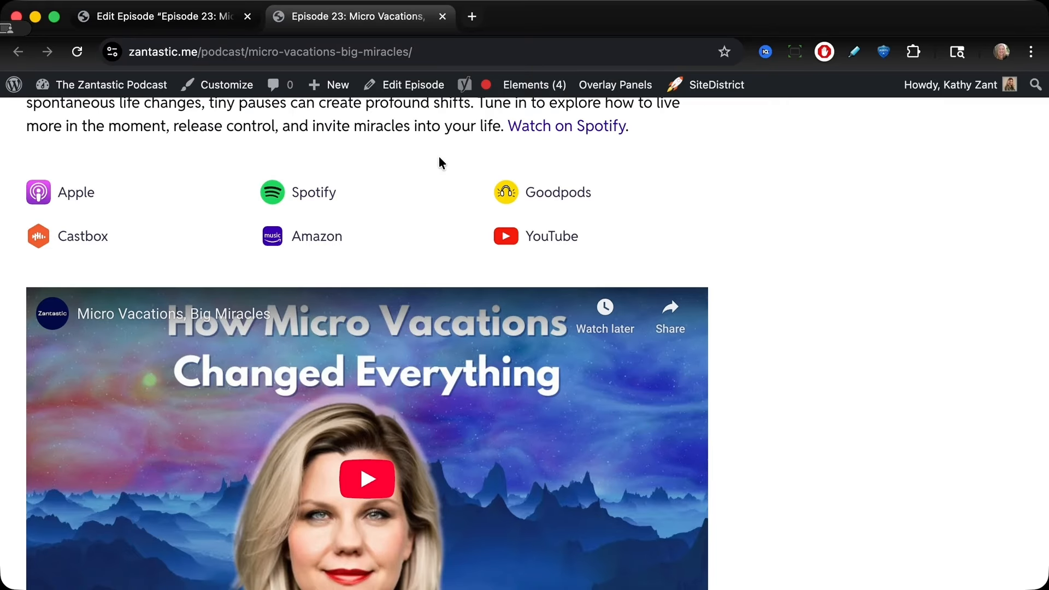
scroll(346, 277, "up", 8)
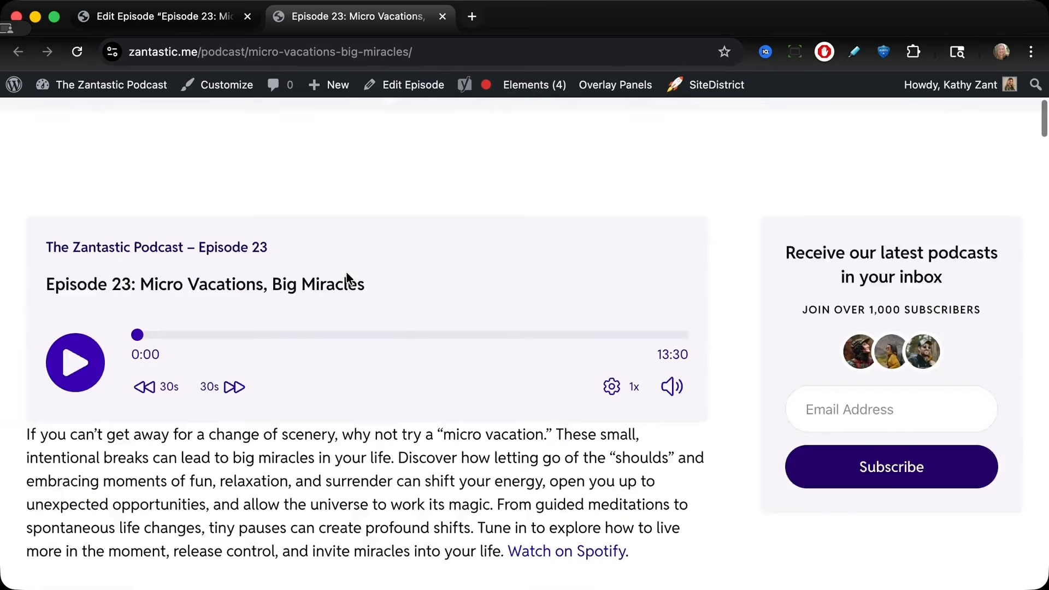
scroll(346, 277, "up", 6)
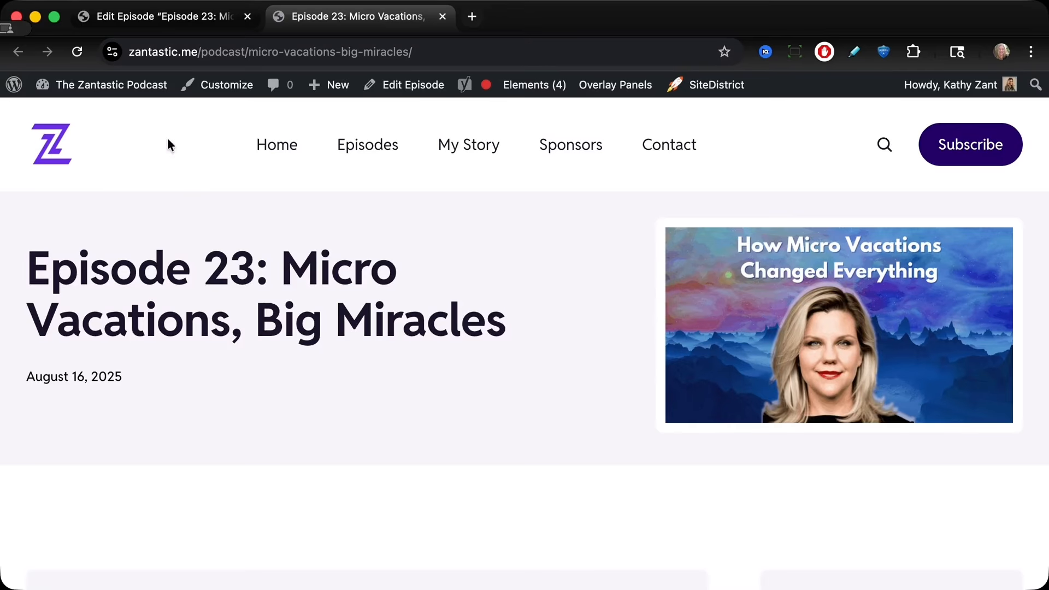
Step: Reopen the episode editor and browse the local patterns in the GenerateBlocks Pattern Library
left_click(394, 90)
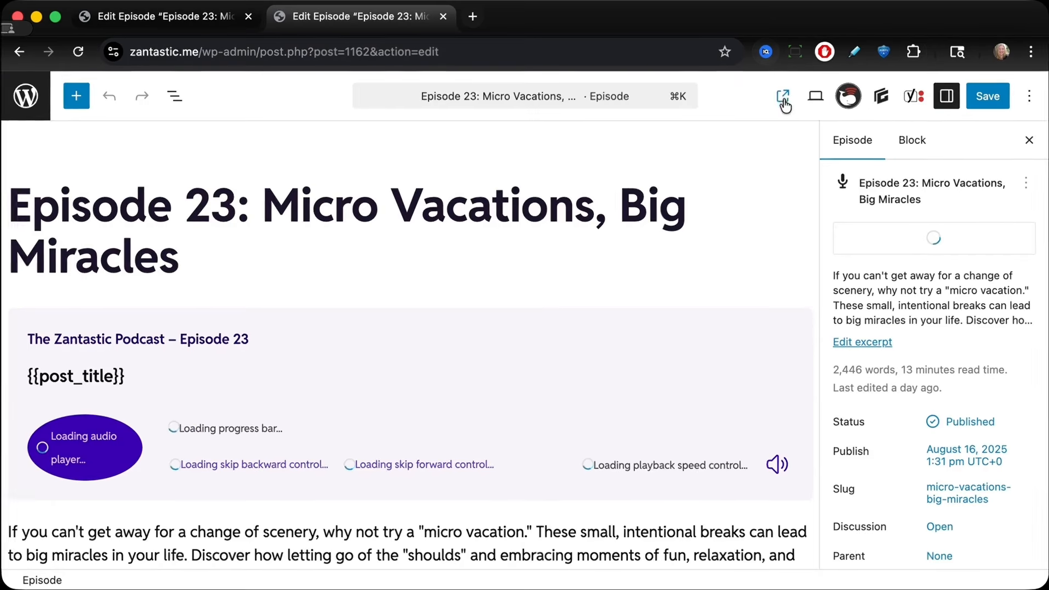
left_click(880, 100)
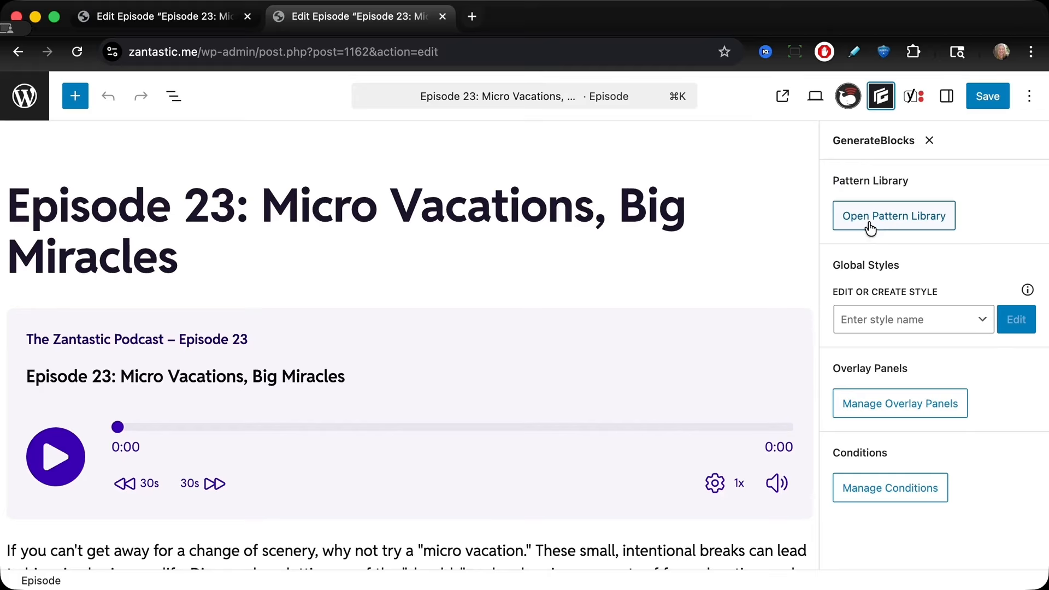
left_click(894, 215)
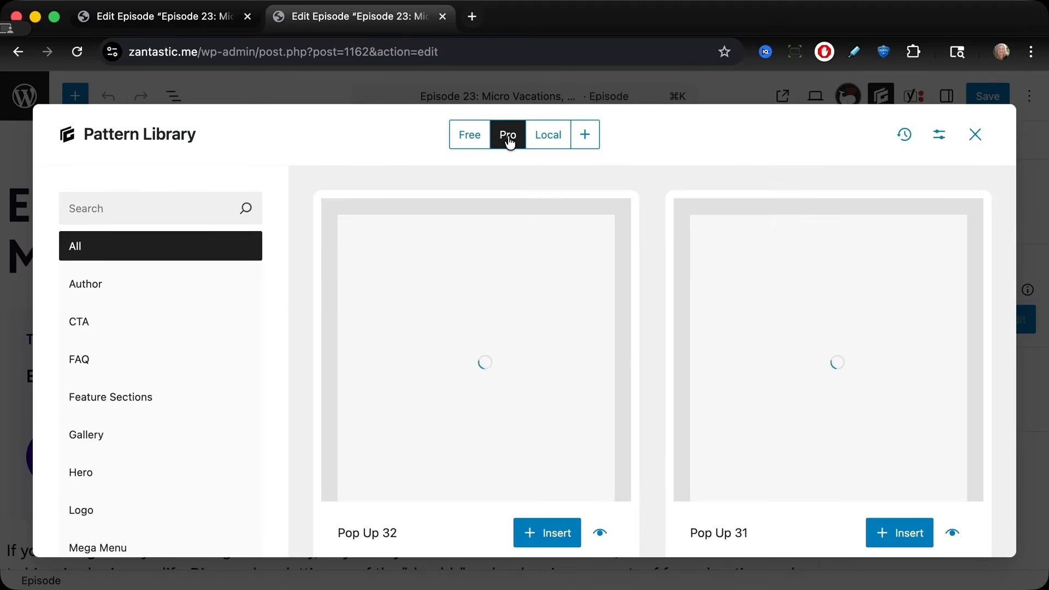
left_click(546, 137)
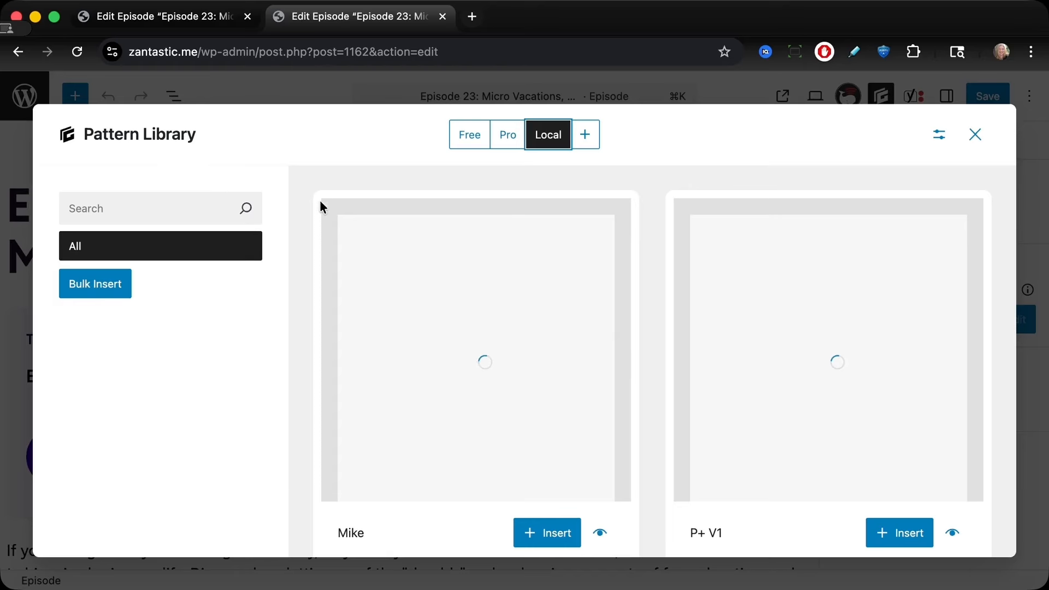
scroll(320, 322, "down", 2)
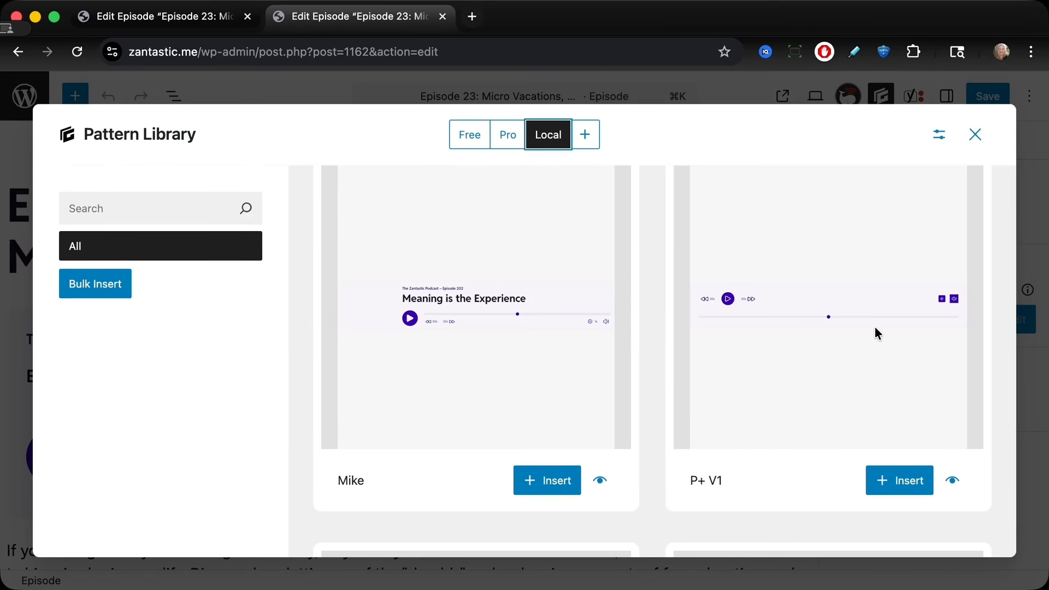
scroll(877, 333, "down", 7)
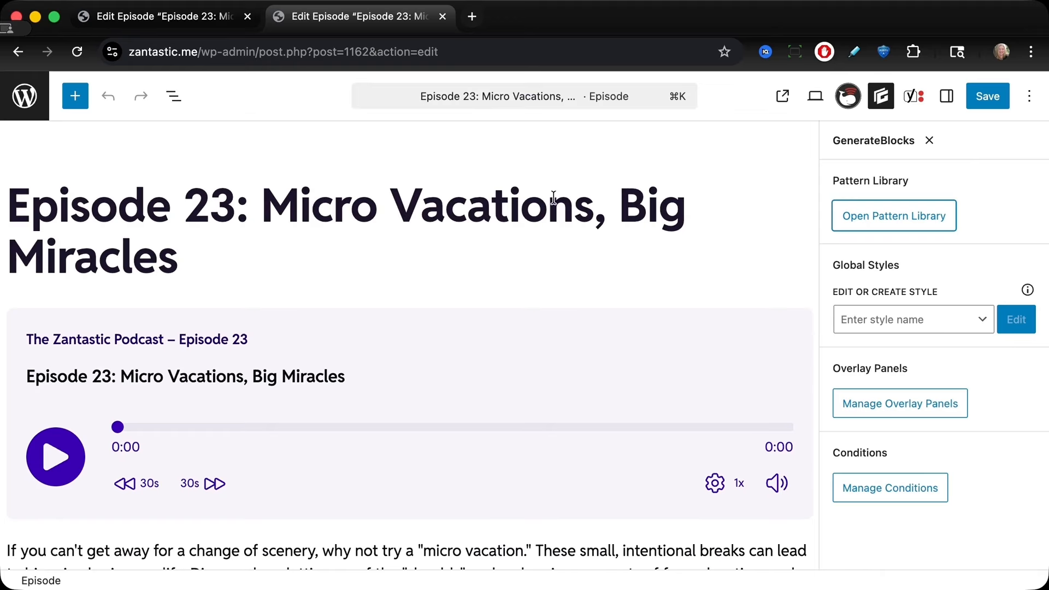
scroll(464, 307, "down", 8)
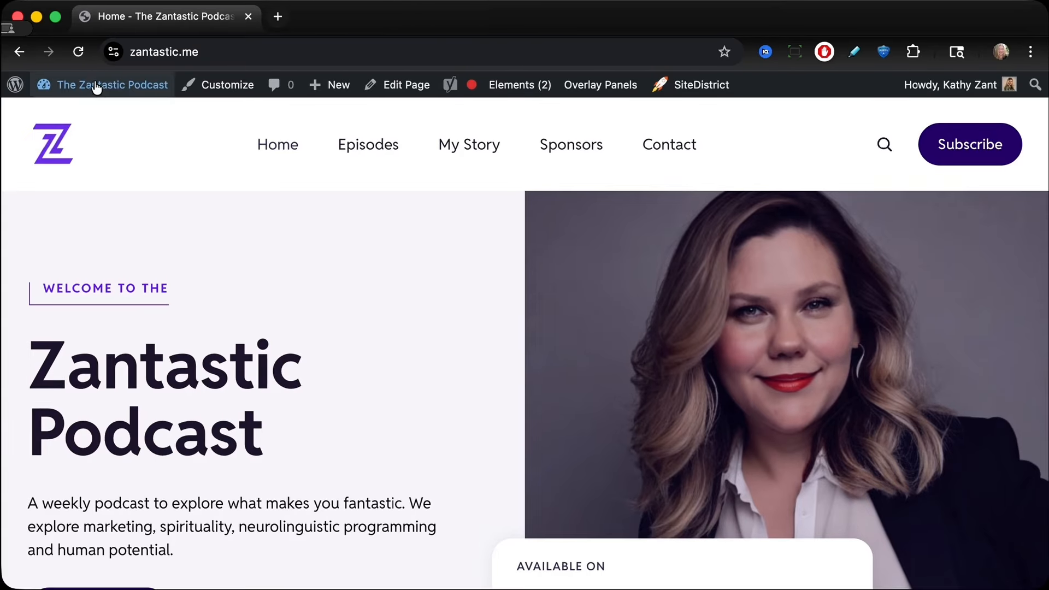
Step: Go to the podcast episodes list and open the Raquel draft episode to inspect its player
mouse_move(87, 86)
left_click(81, 119)
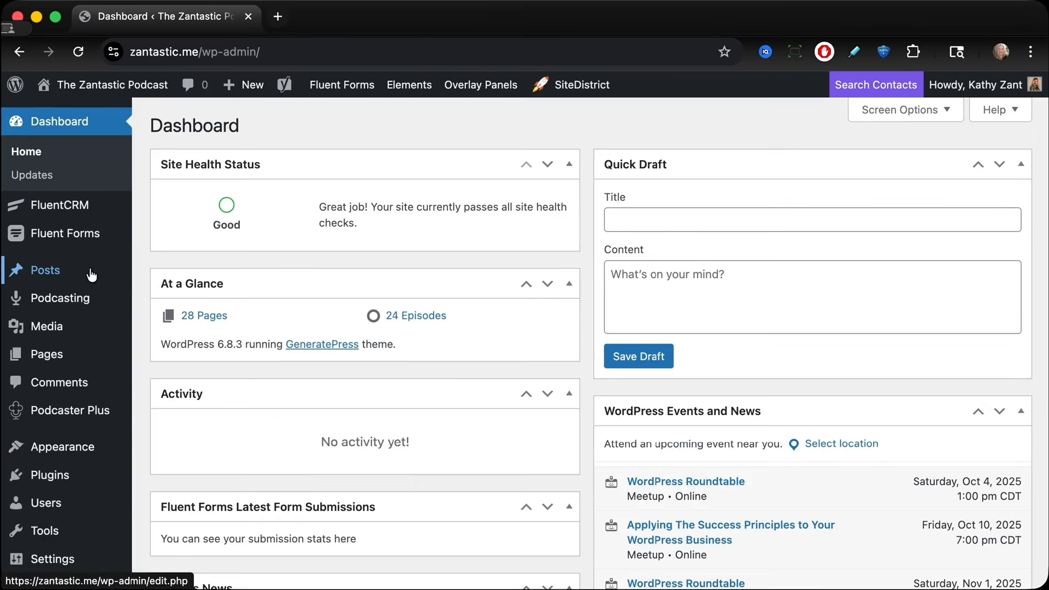
mouse_move(77, 300)
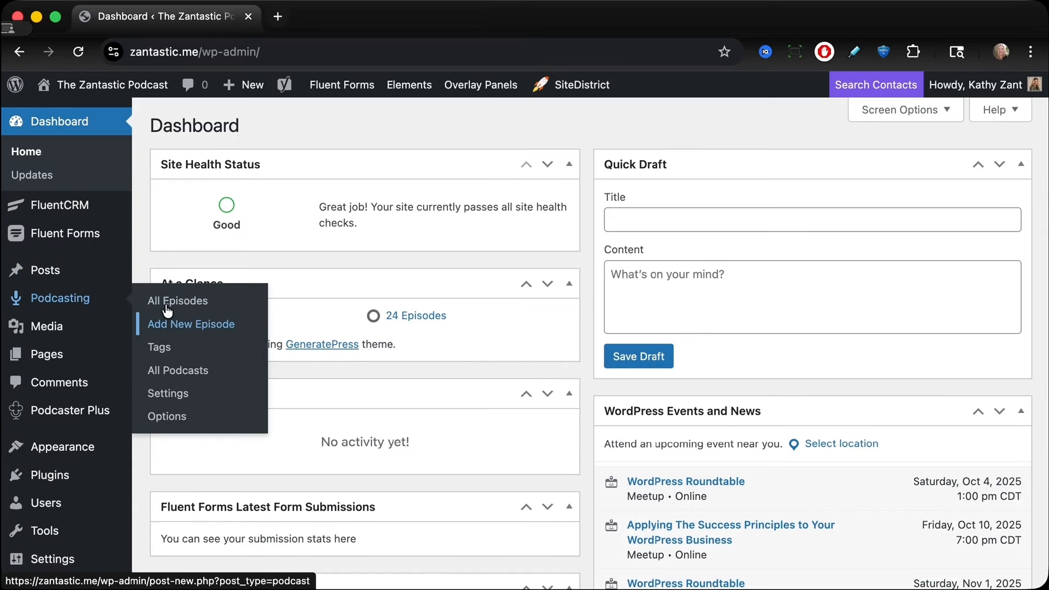
left_click(164, 304)
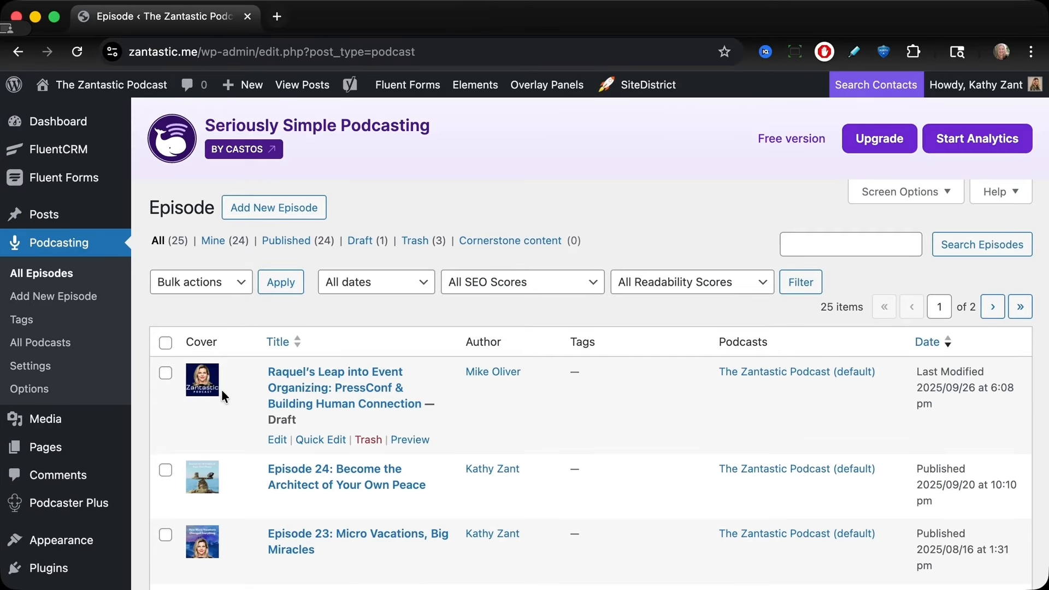
left_click(222, 389)
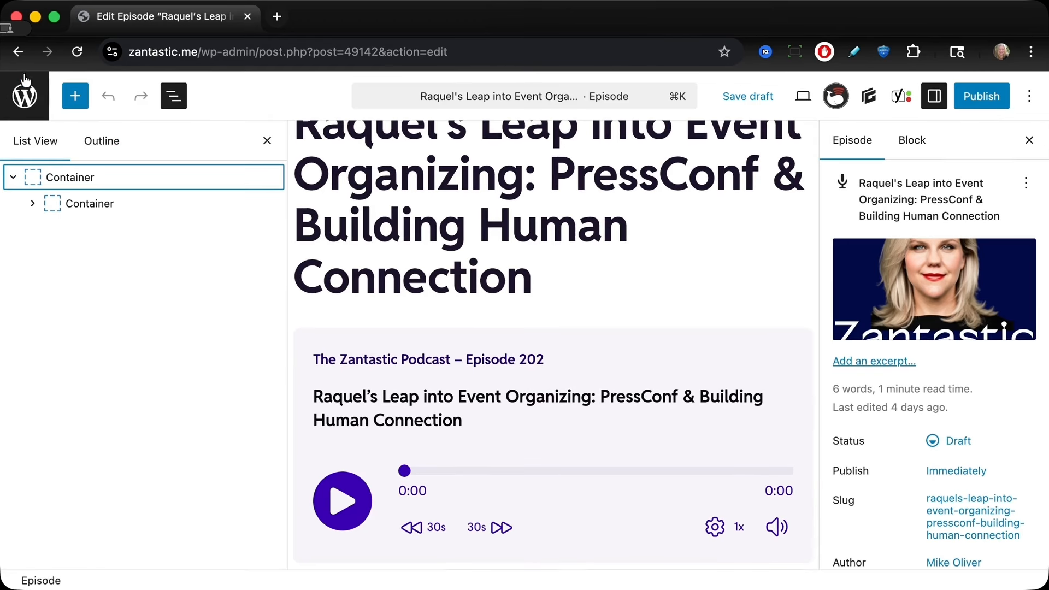
left_click(29, 107)
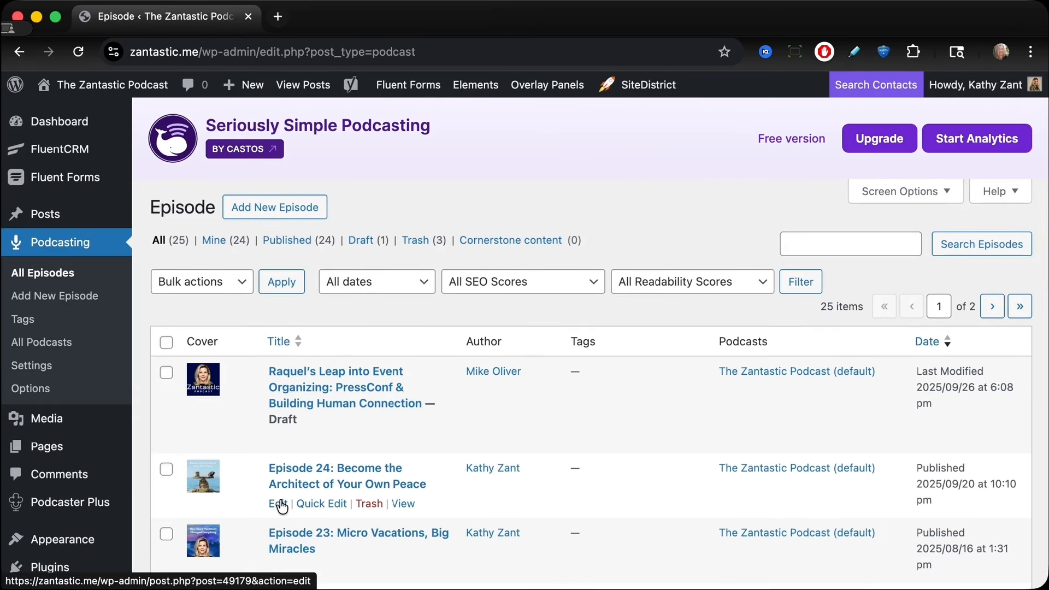
Step: Open Episode 24: Become the Architect of Your Own Peace in the editor and review its content
left_click(280, 504)
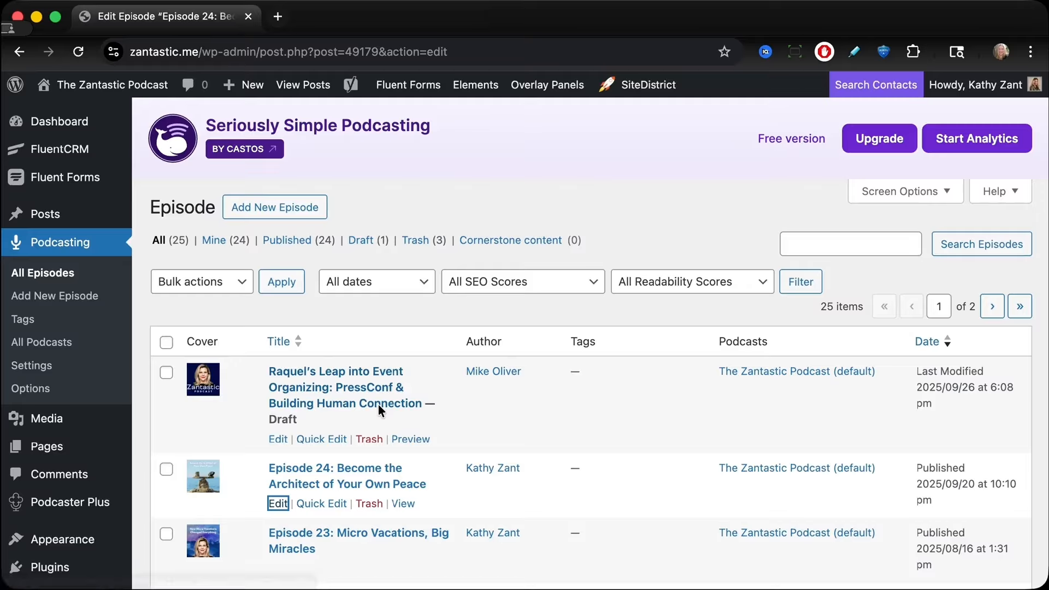
scroll(377, 406, "down", 15)
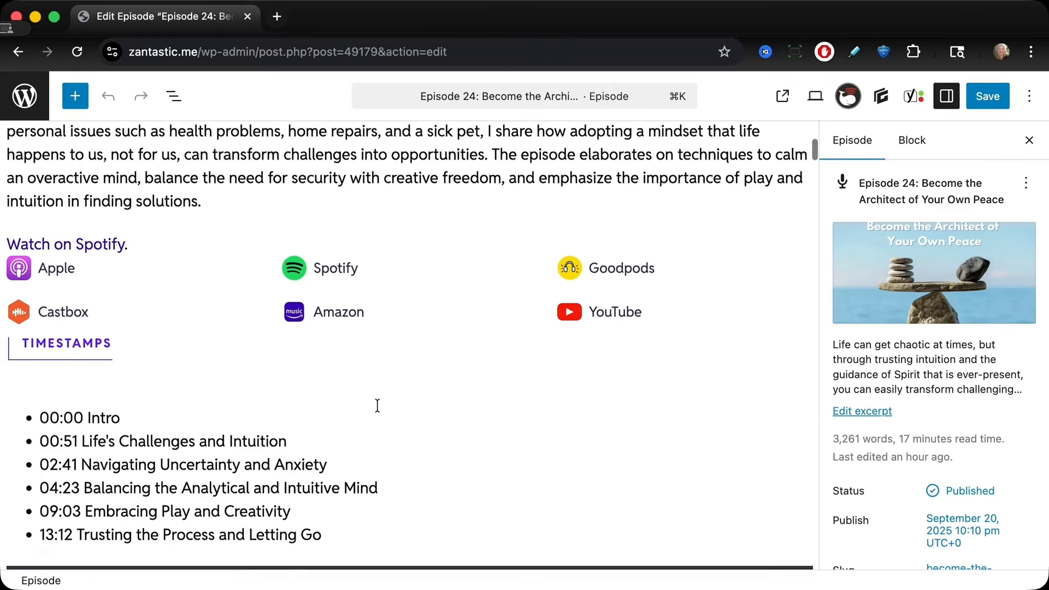
scroll(377, 406, "down", 10)
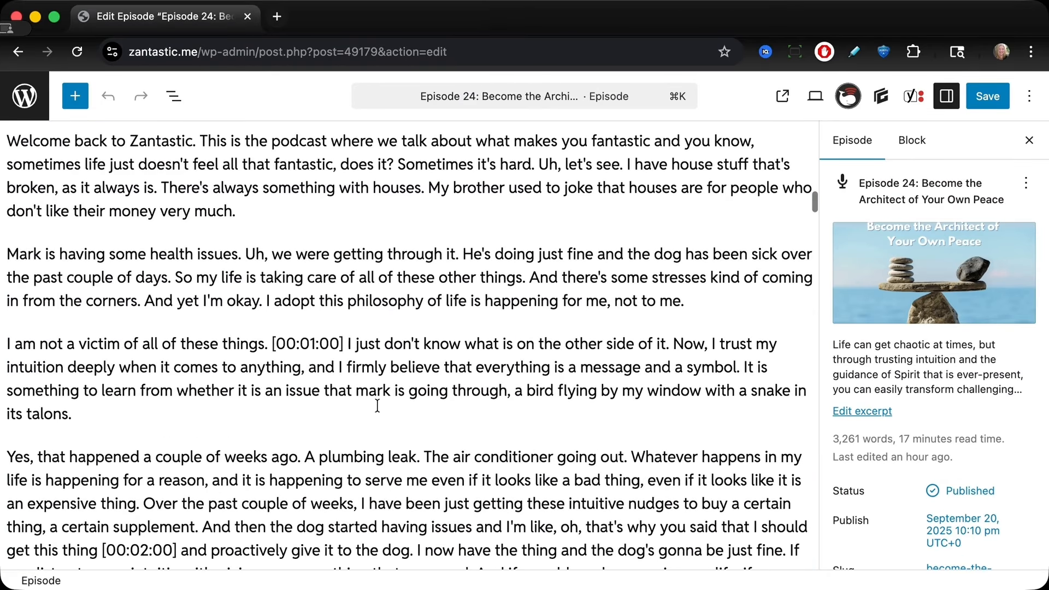
scroll(925, 450, "down", 10)
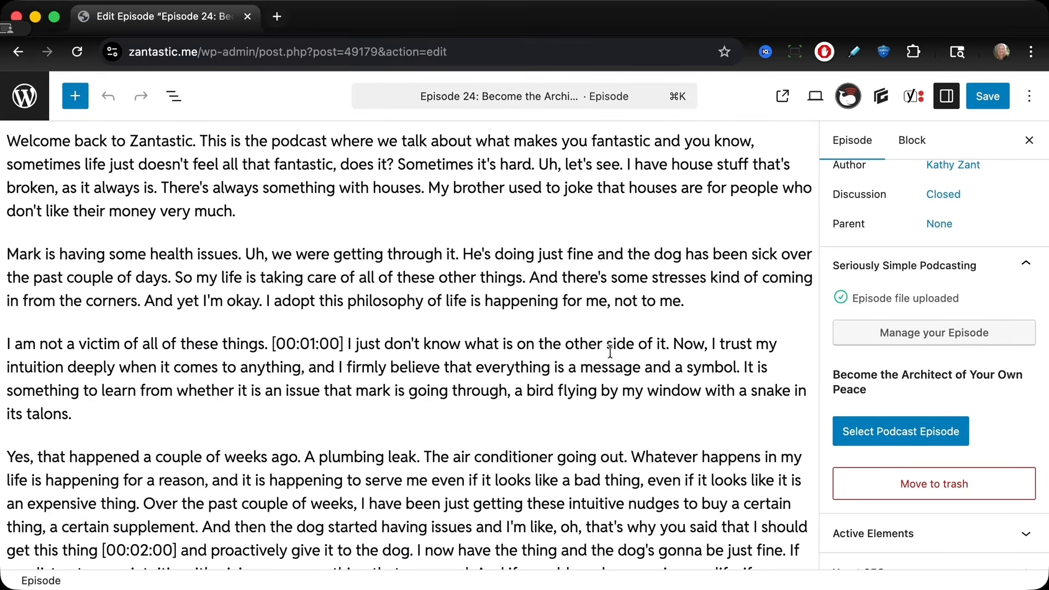
left_click(24, 97)
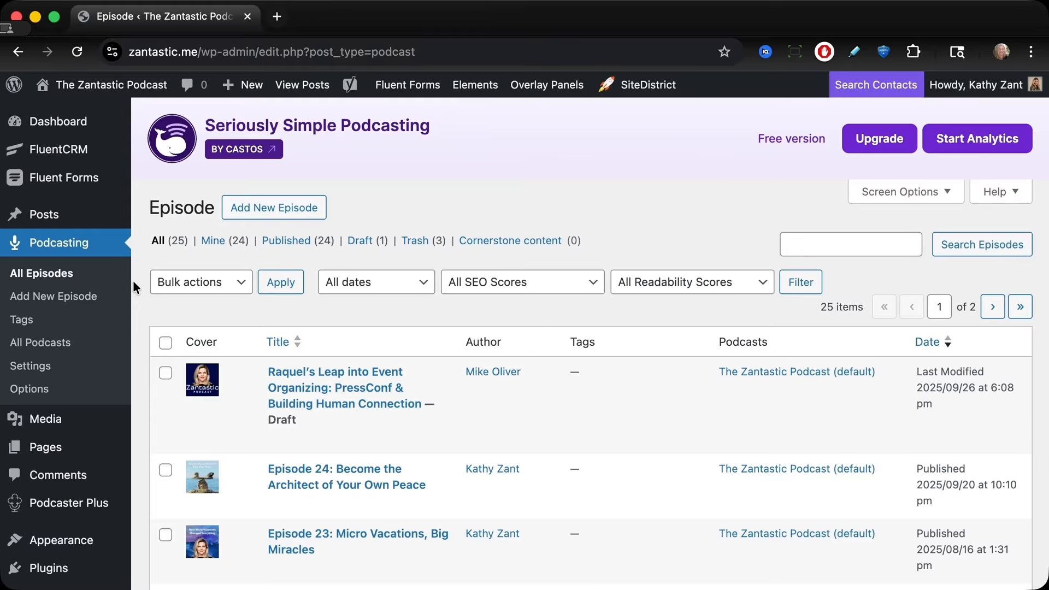
Step: Open the Template – Single Post element from the Elements list and review its player layout
mouse_move(95, 498)
scroll(93, 494, "down", 3)
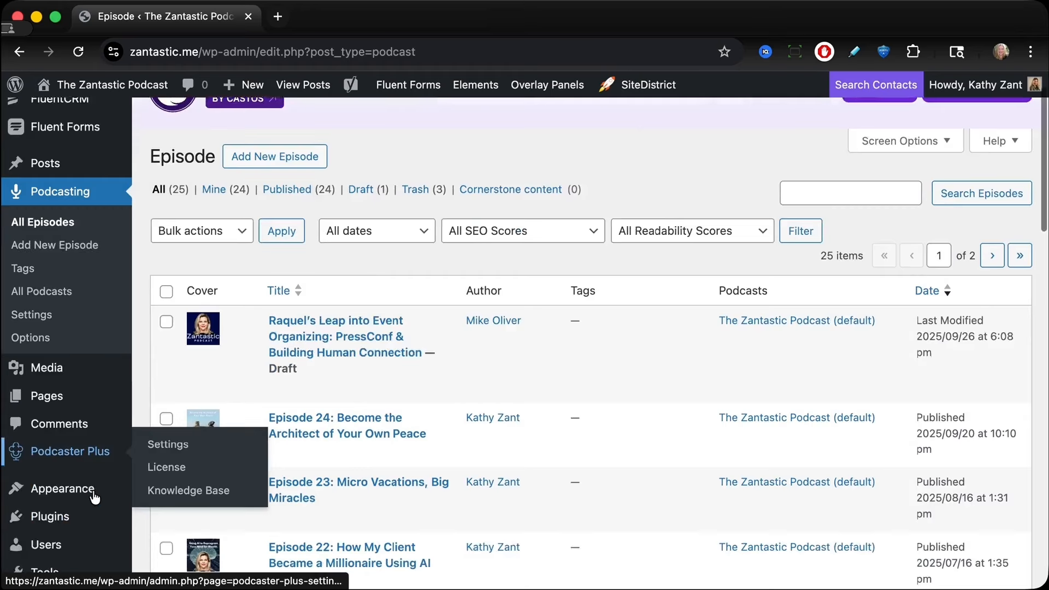
mouse_move(81, 426)
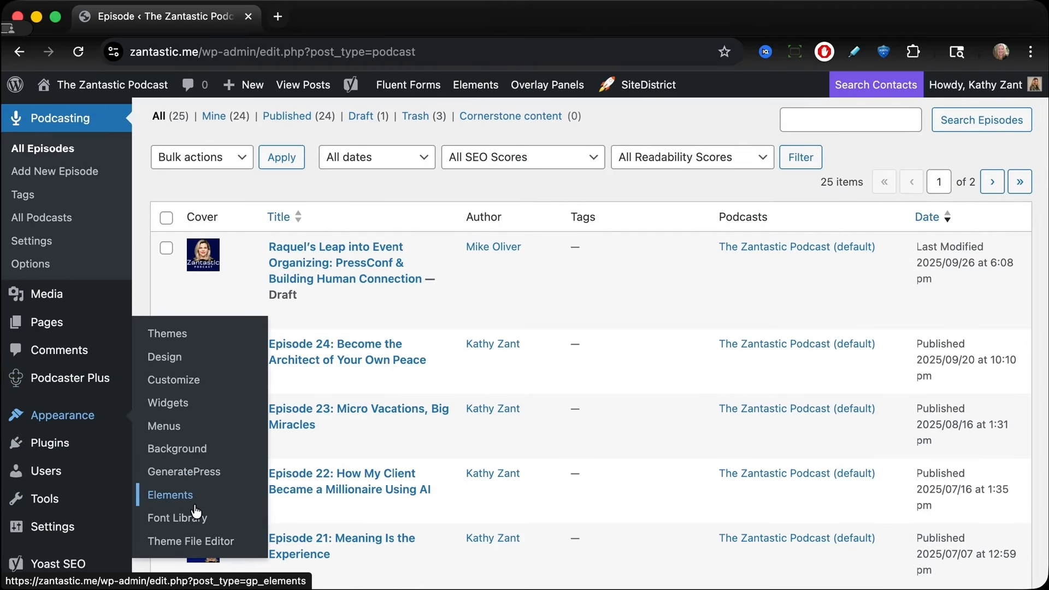
left_click(188, 501)
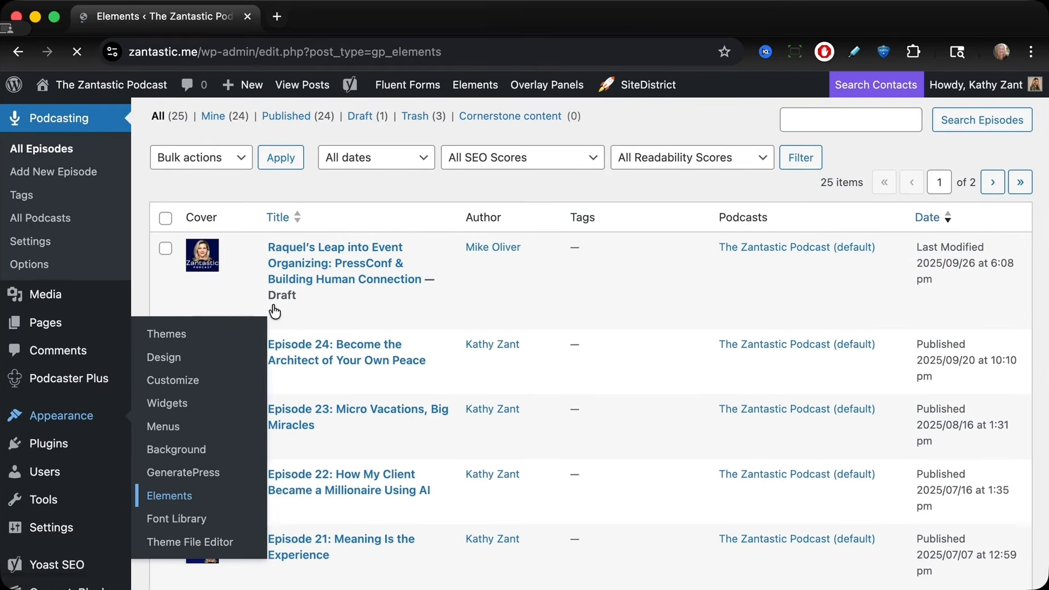
scroll(267, 332, "down", 10)
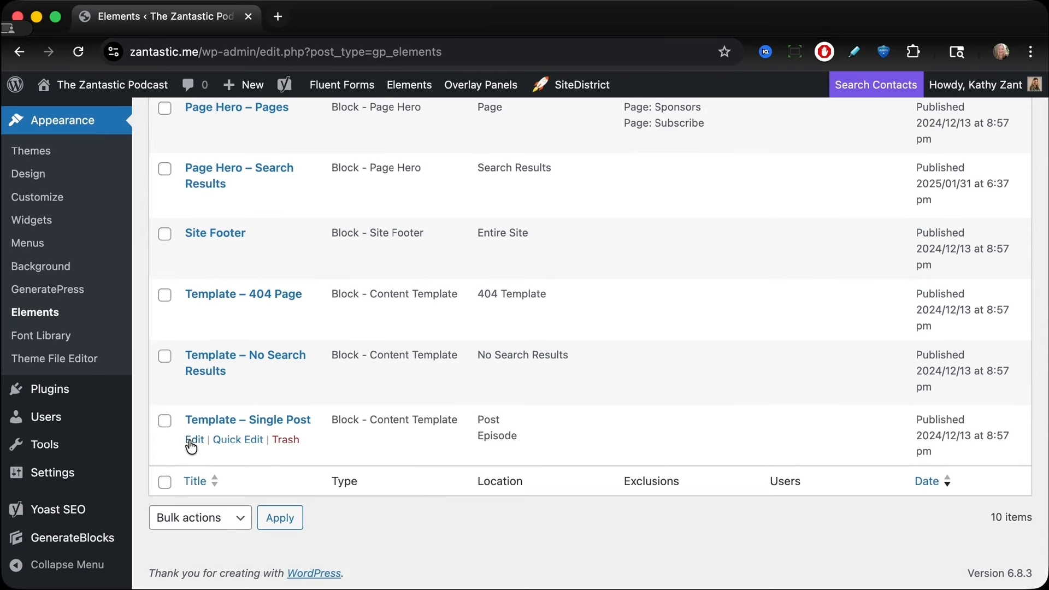
left_click(203, 439)
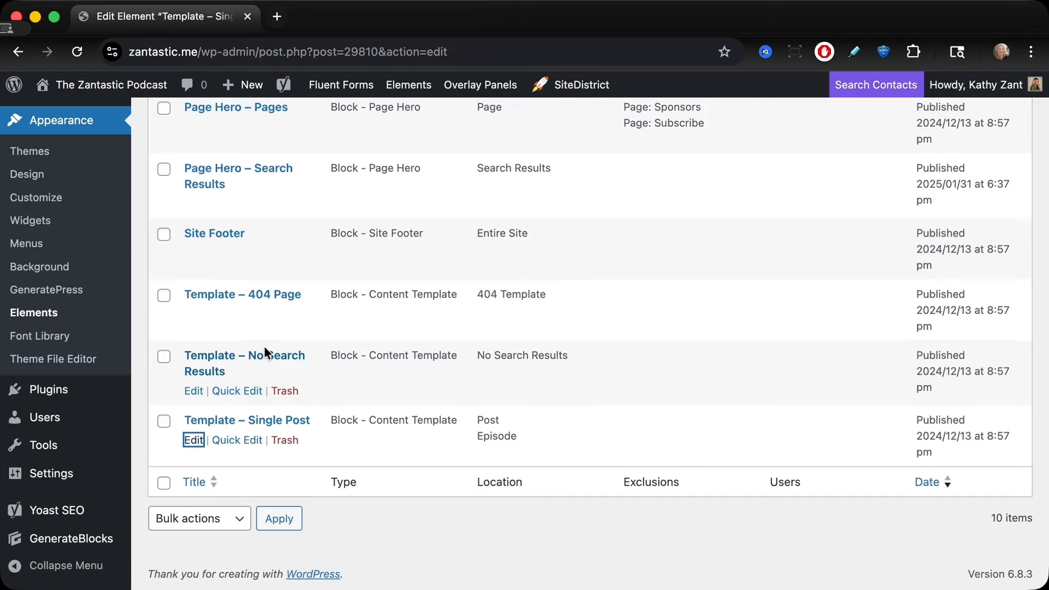
scroll(266, 352, "down", 8)
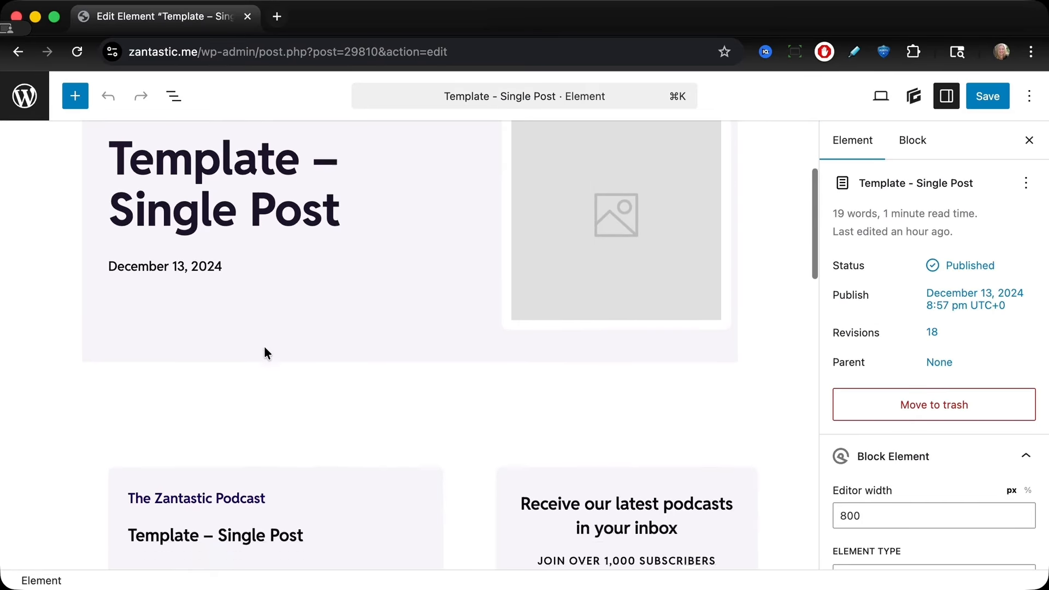
scroll(264, 351, "down", 1)
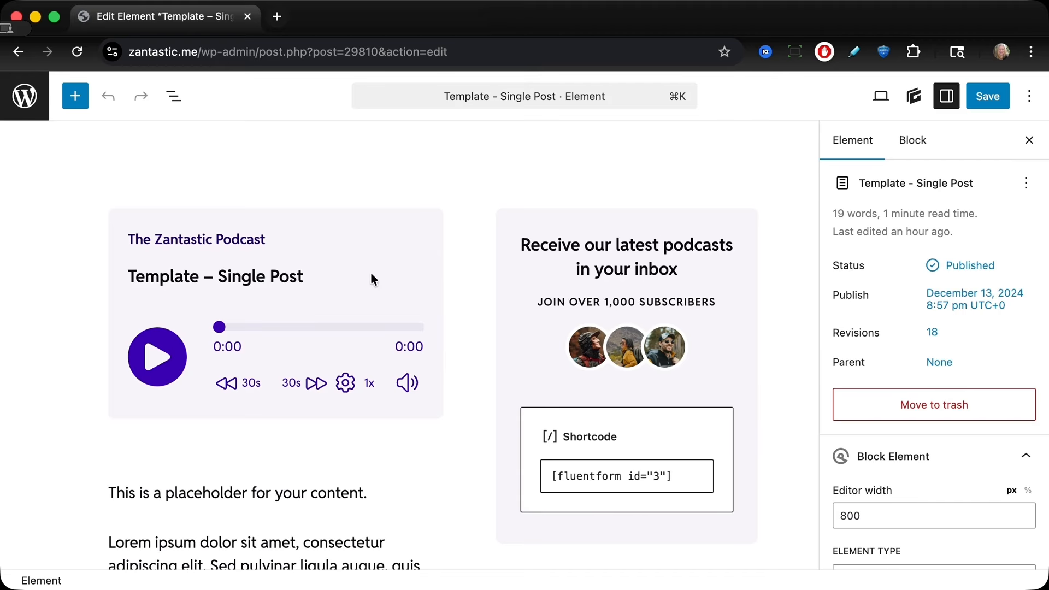
mouse_move(355, 426)
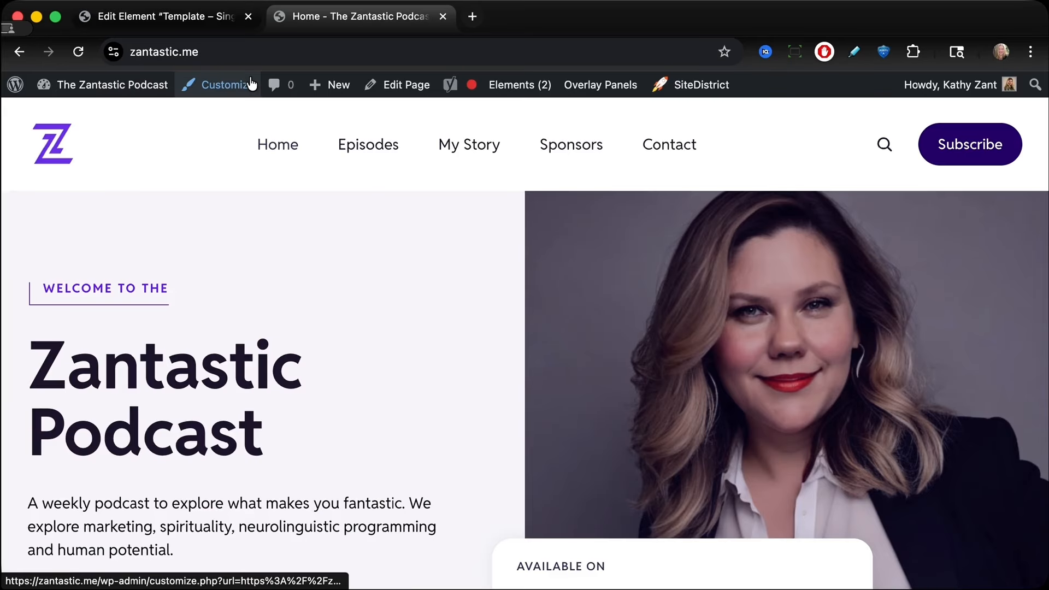
Step: Open Episode 24 from the Episodes page on the live site and view its player
left_click(370, 145)
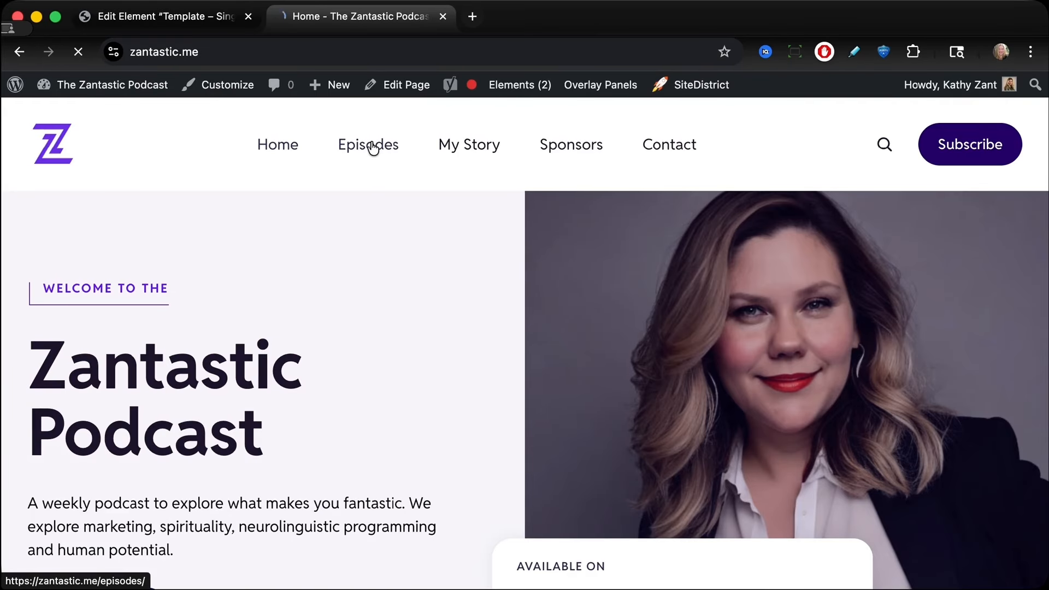
scroll(328, 300, "down", 5)
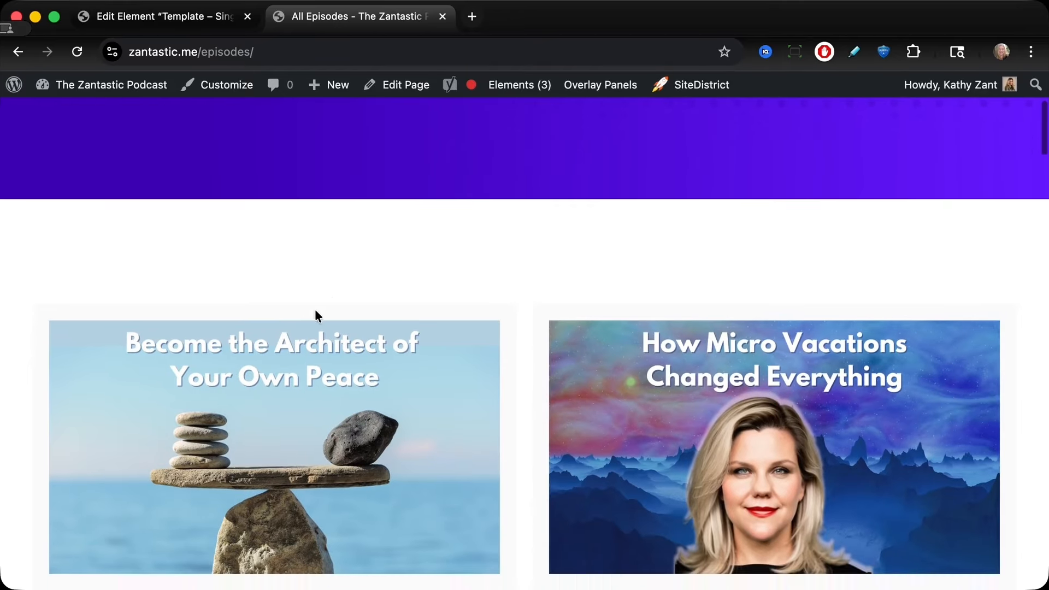
left_click(269, 434)
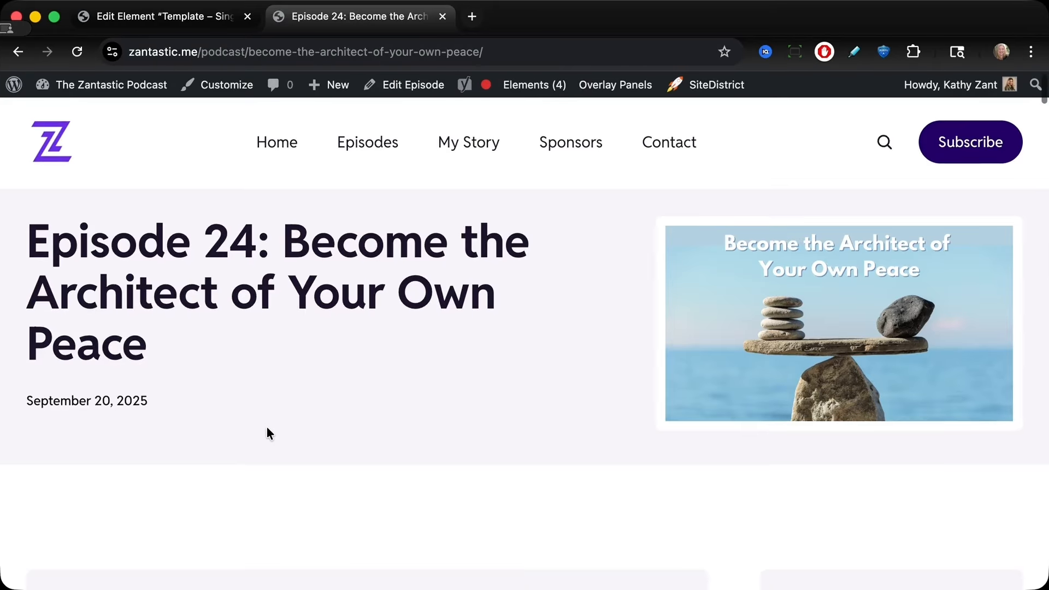
scroll(268, 433, "down", 5)
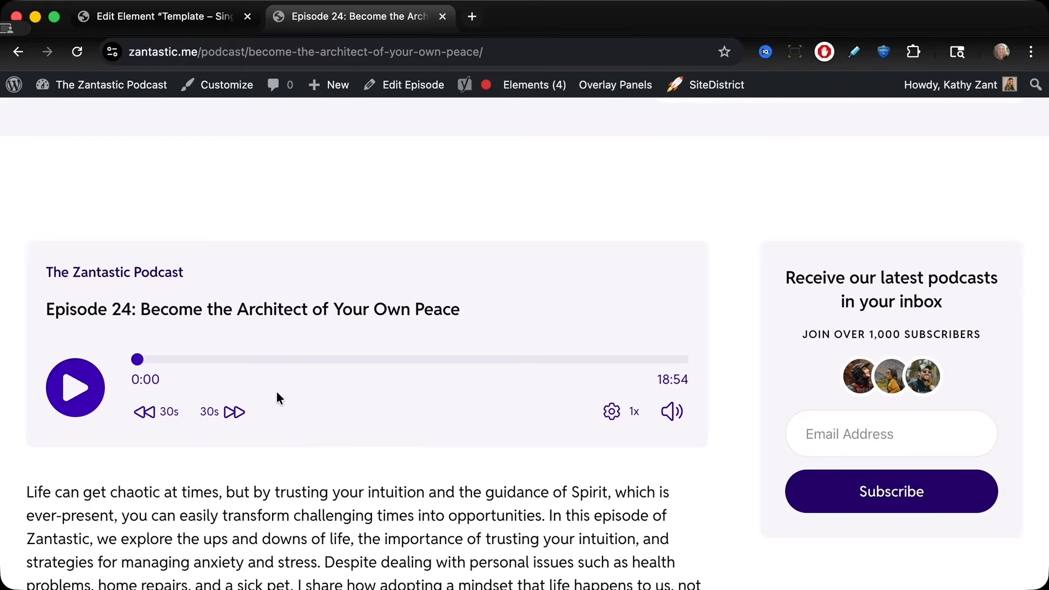
Step: Start a new episode and open the Select Podcast Episode dialog to see which episodes are available, then close it
mouse_move(322, 87)
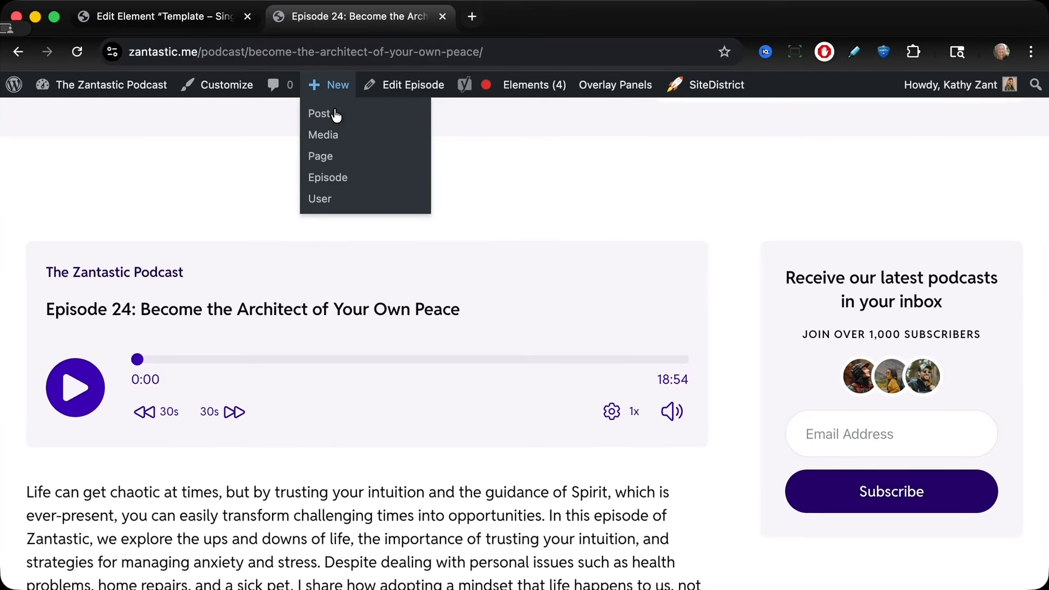
left_click(328, 187)
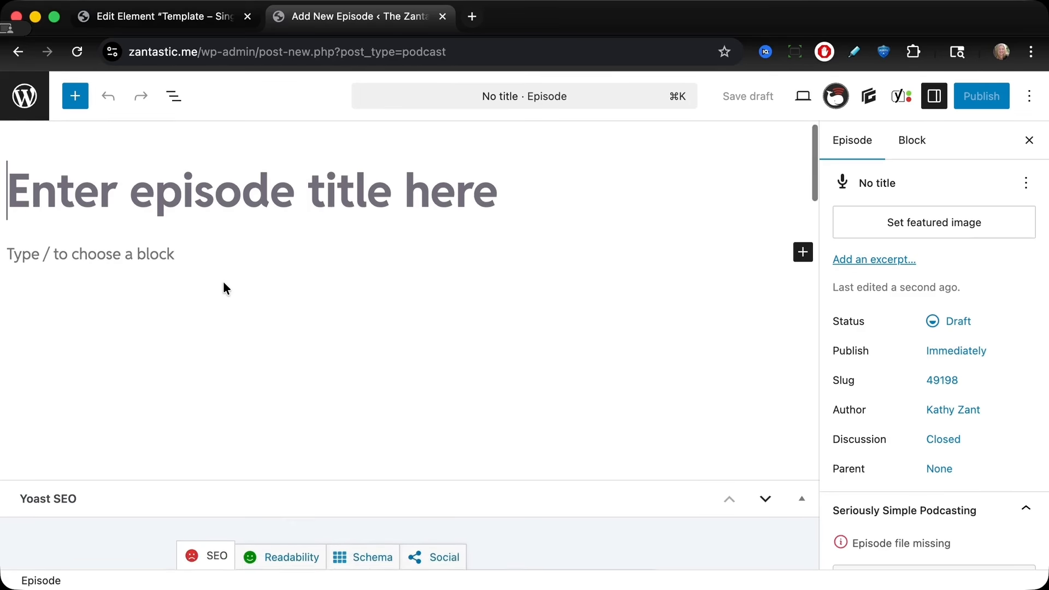
scroll(223, 281, "down", 3)
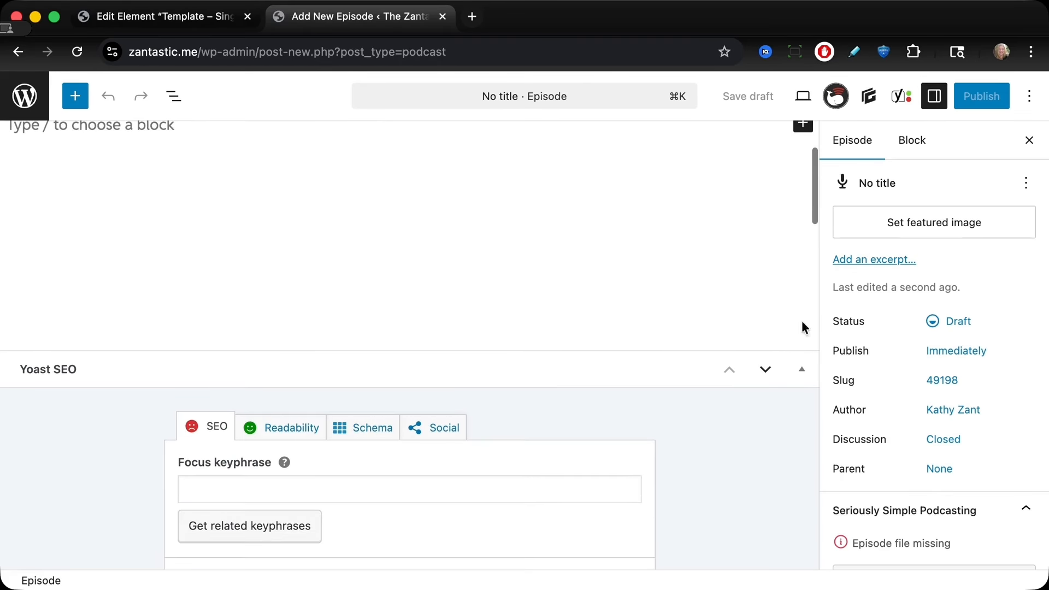
scroll(851, 364, "down", 4)
scroll(850, 364, "down", 1)
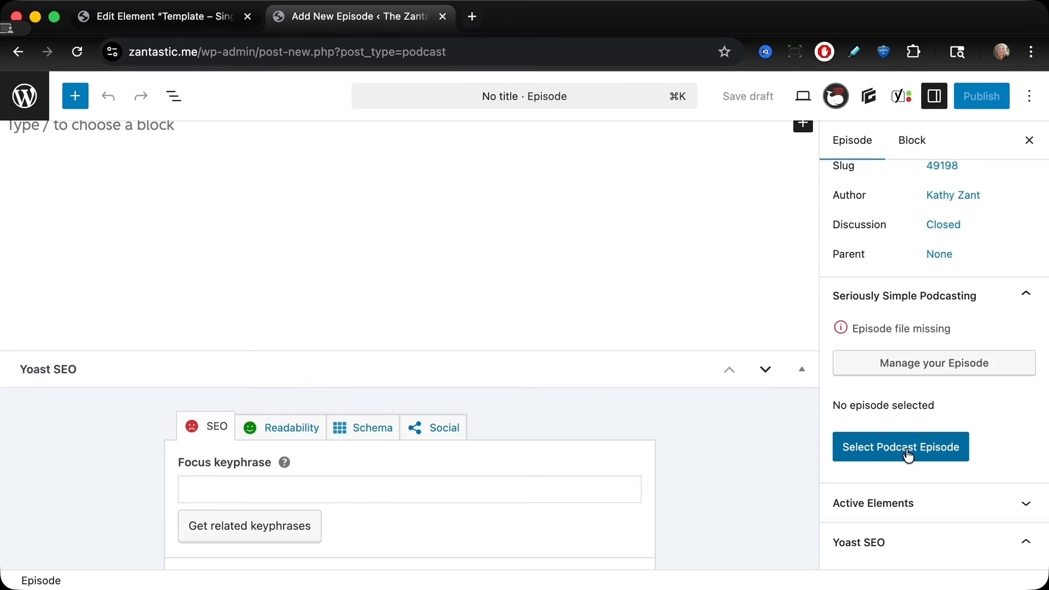
left_click(908, 453)
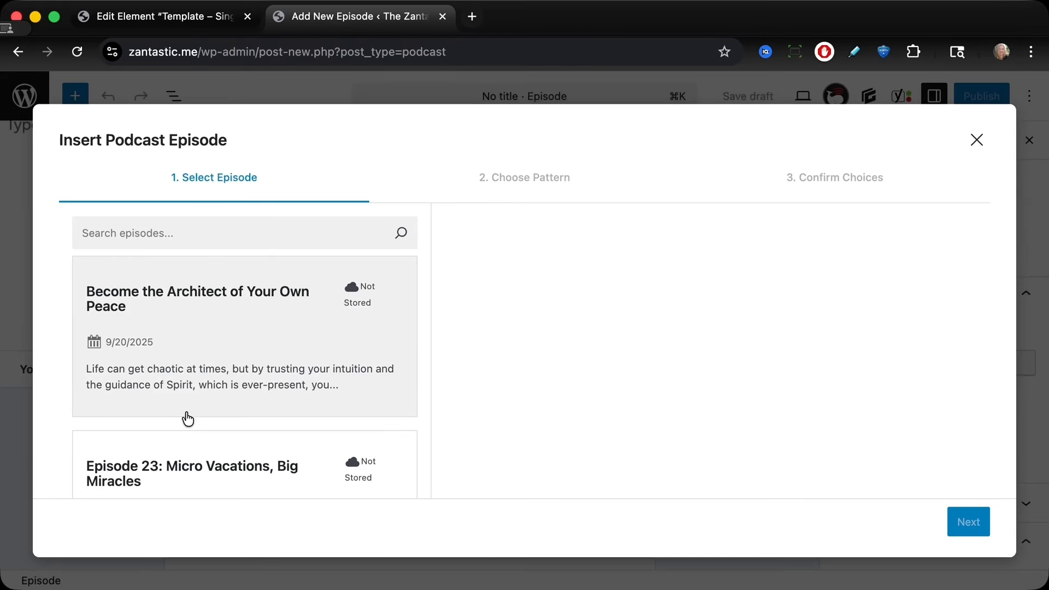
left_click(978, 140)
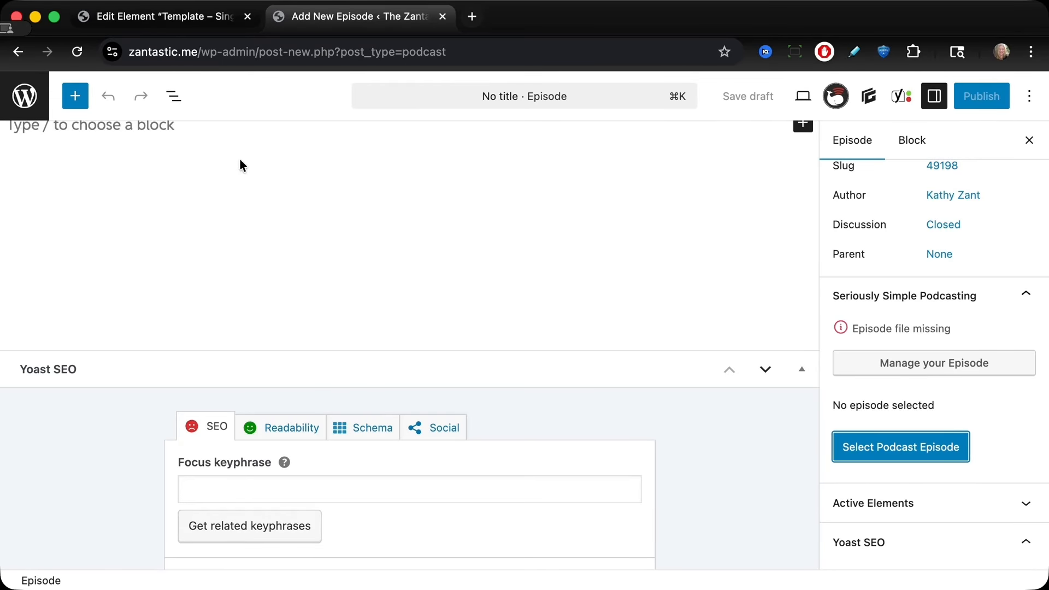
Step: Back in the Template – Single Post element, add an Episode exclusion rule to its display rules
left_click(110, 14)
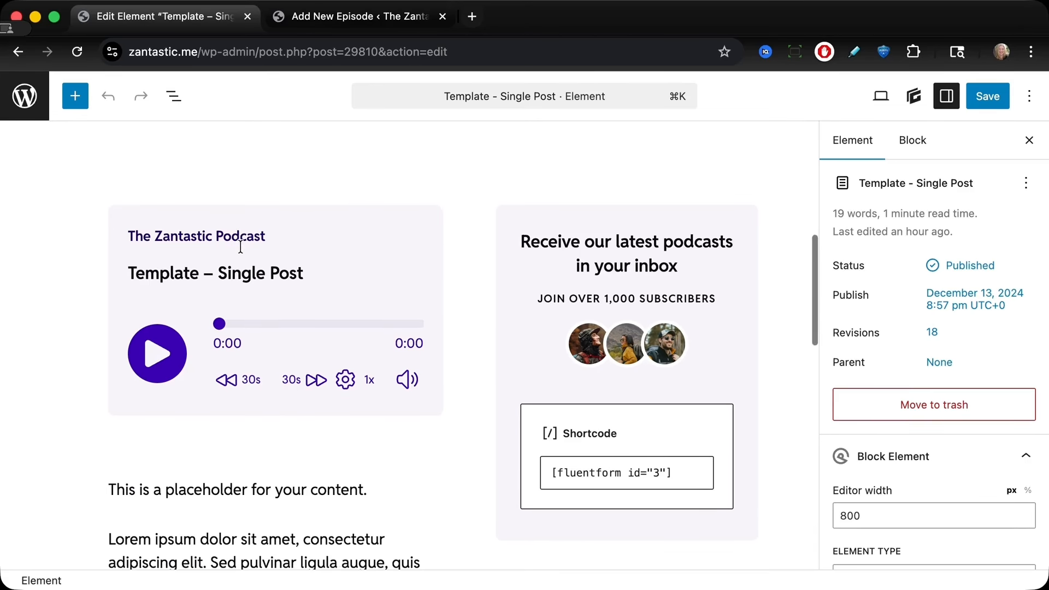
scroll(241, 247, "down", 10)
scroll(241, 251, "down", 3)
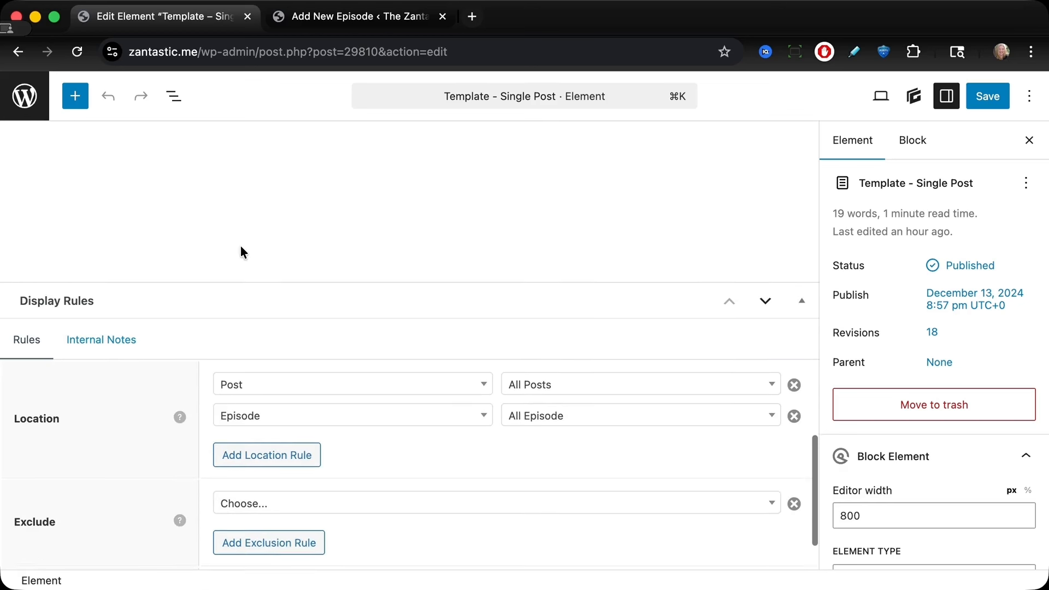
scroll(390, 411, "down", 1)
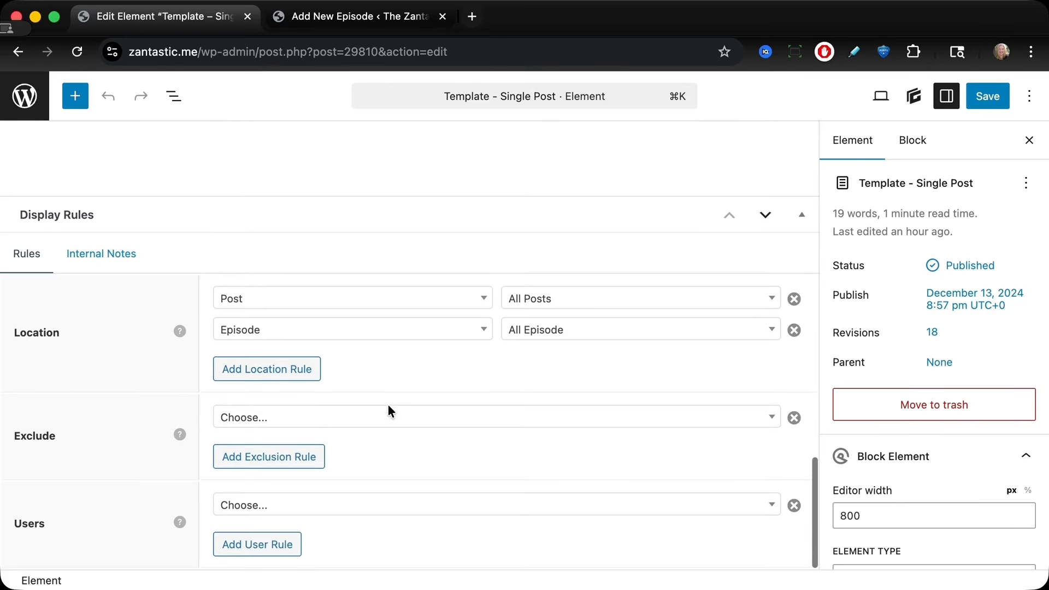
left_click(298, 465)
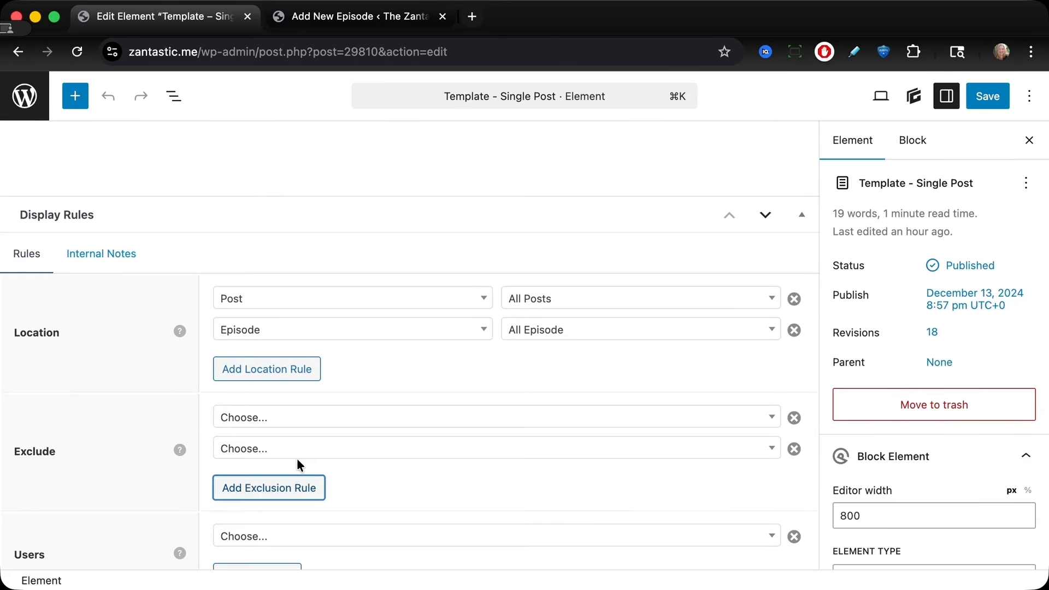
left_click(306, 425)
scroll(305, 343, "down", 10)
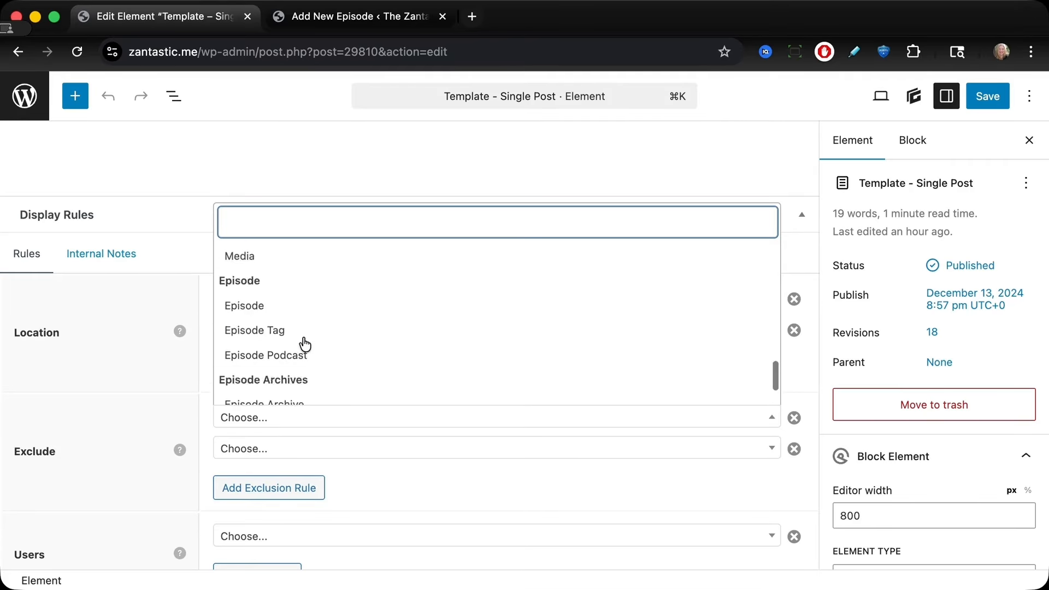
scroll(304, 342, "up", 4)
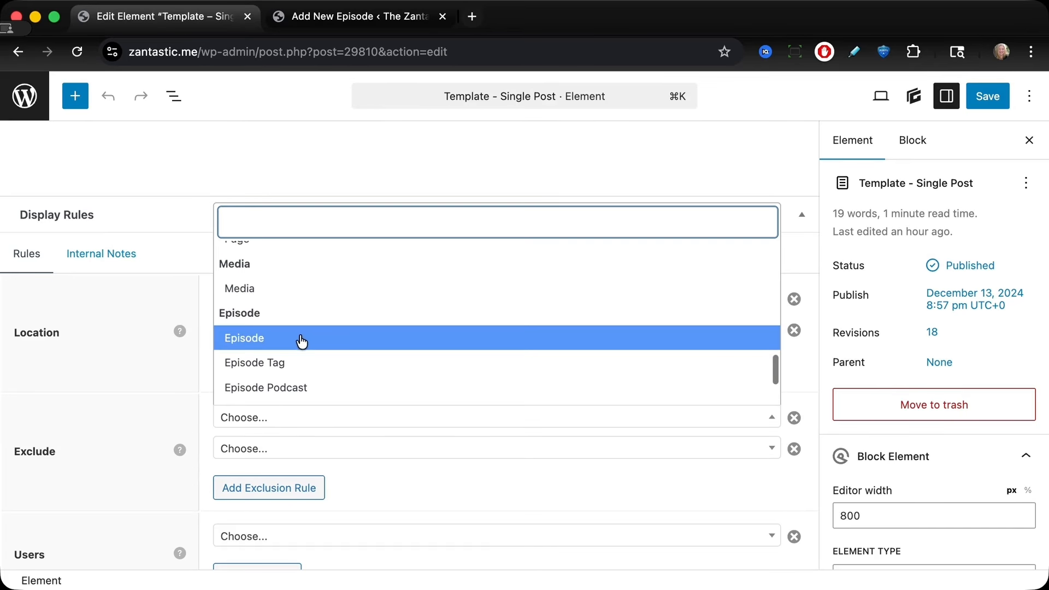
left_click(298, 340)
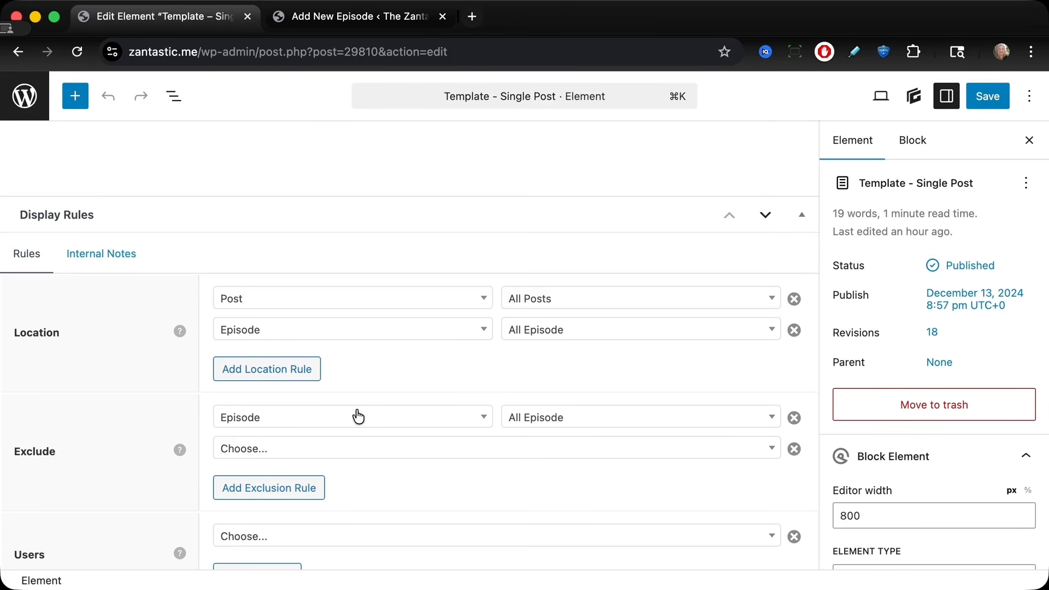
left_click(529, 424)
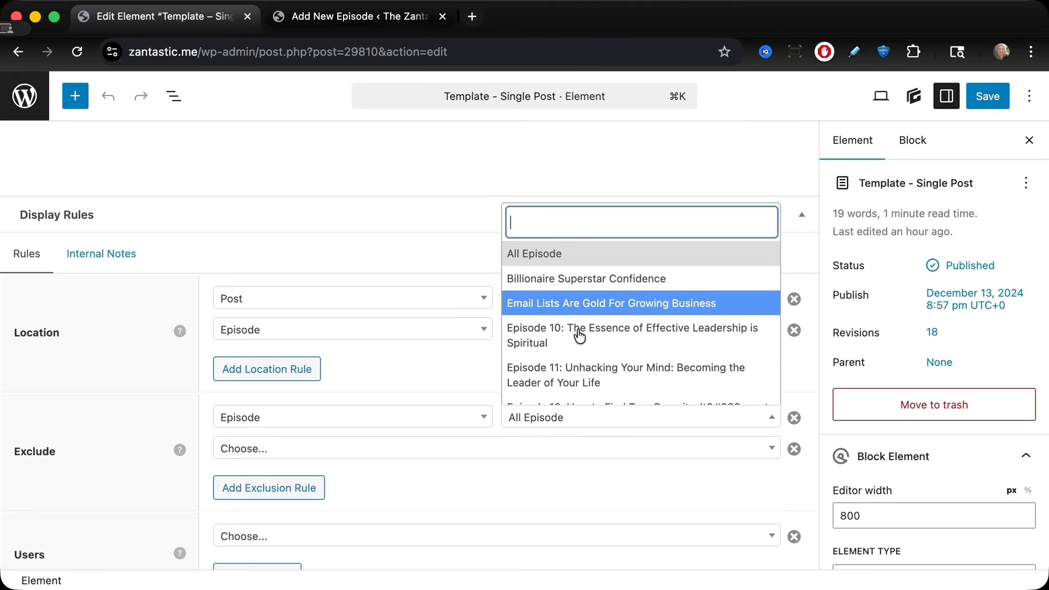